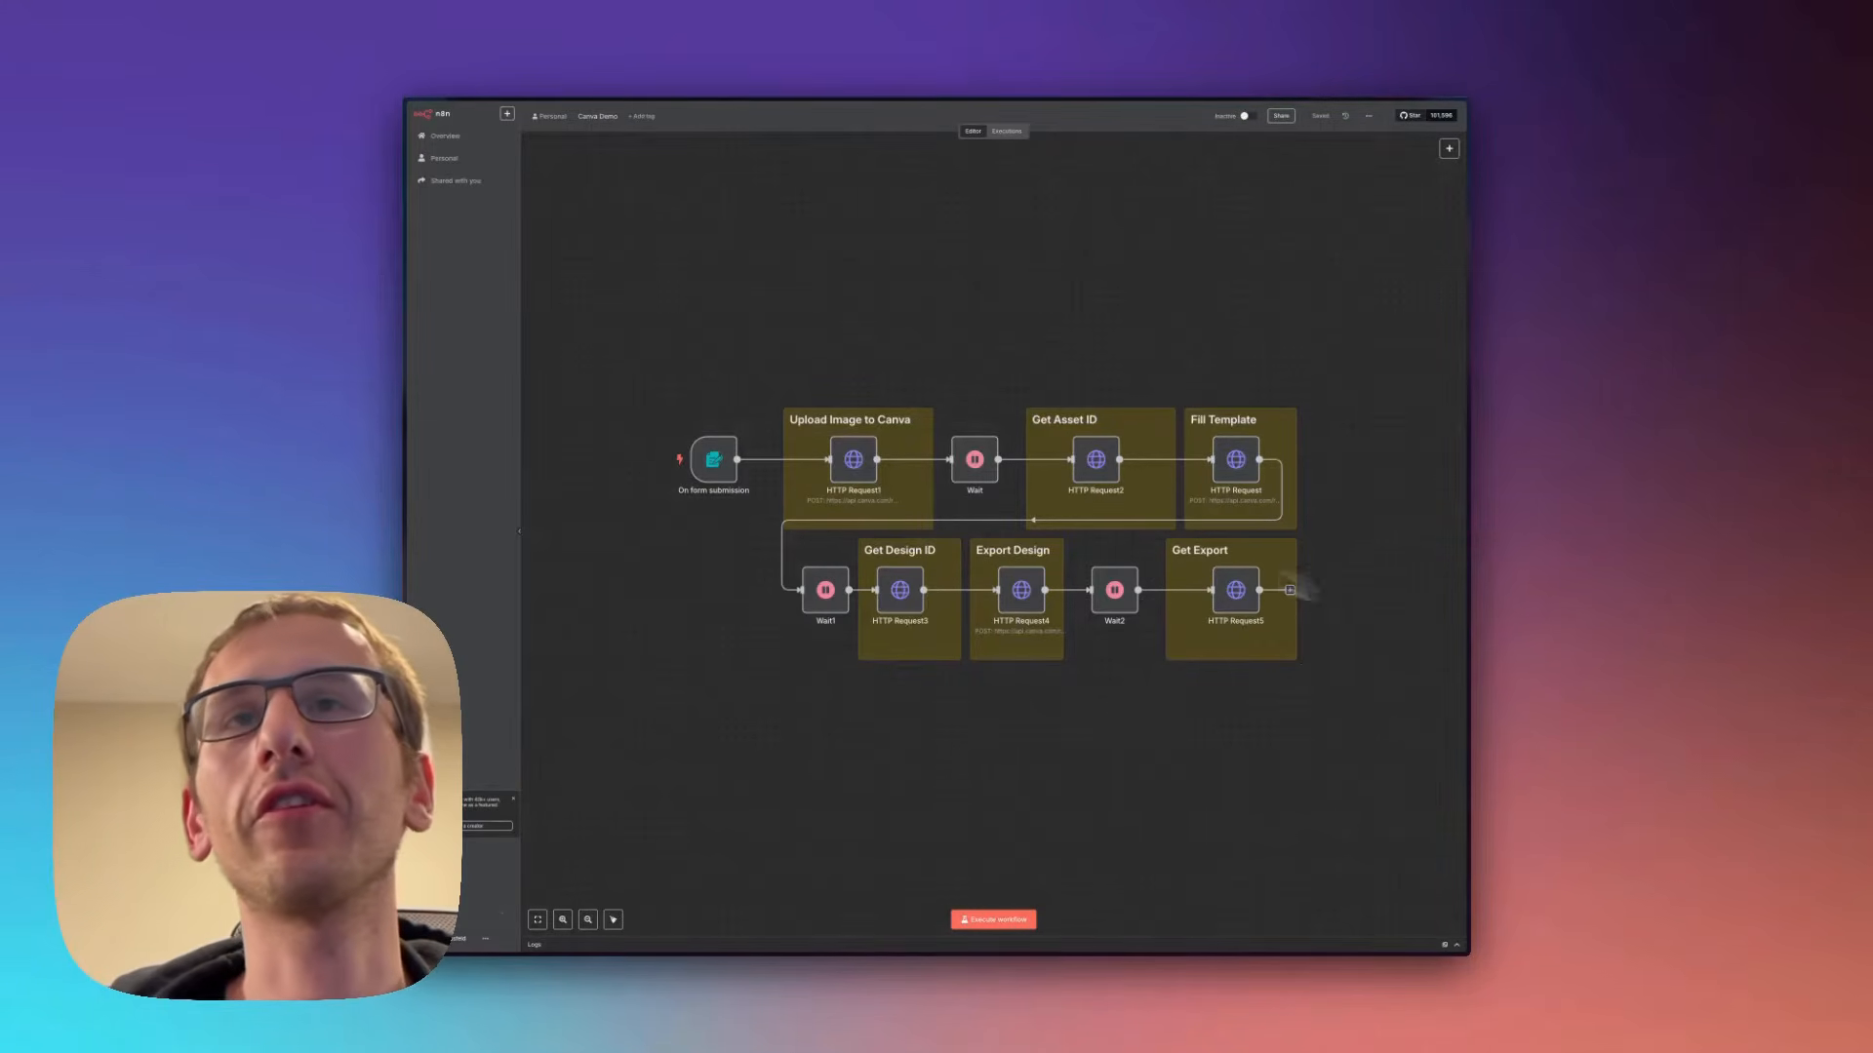
- Switch to the Canva template and examine its title, image placeholder, price and description elements
mouse_move(397, 484)
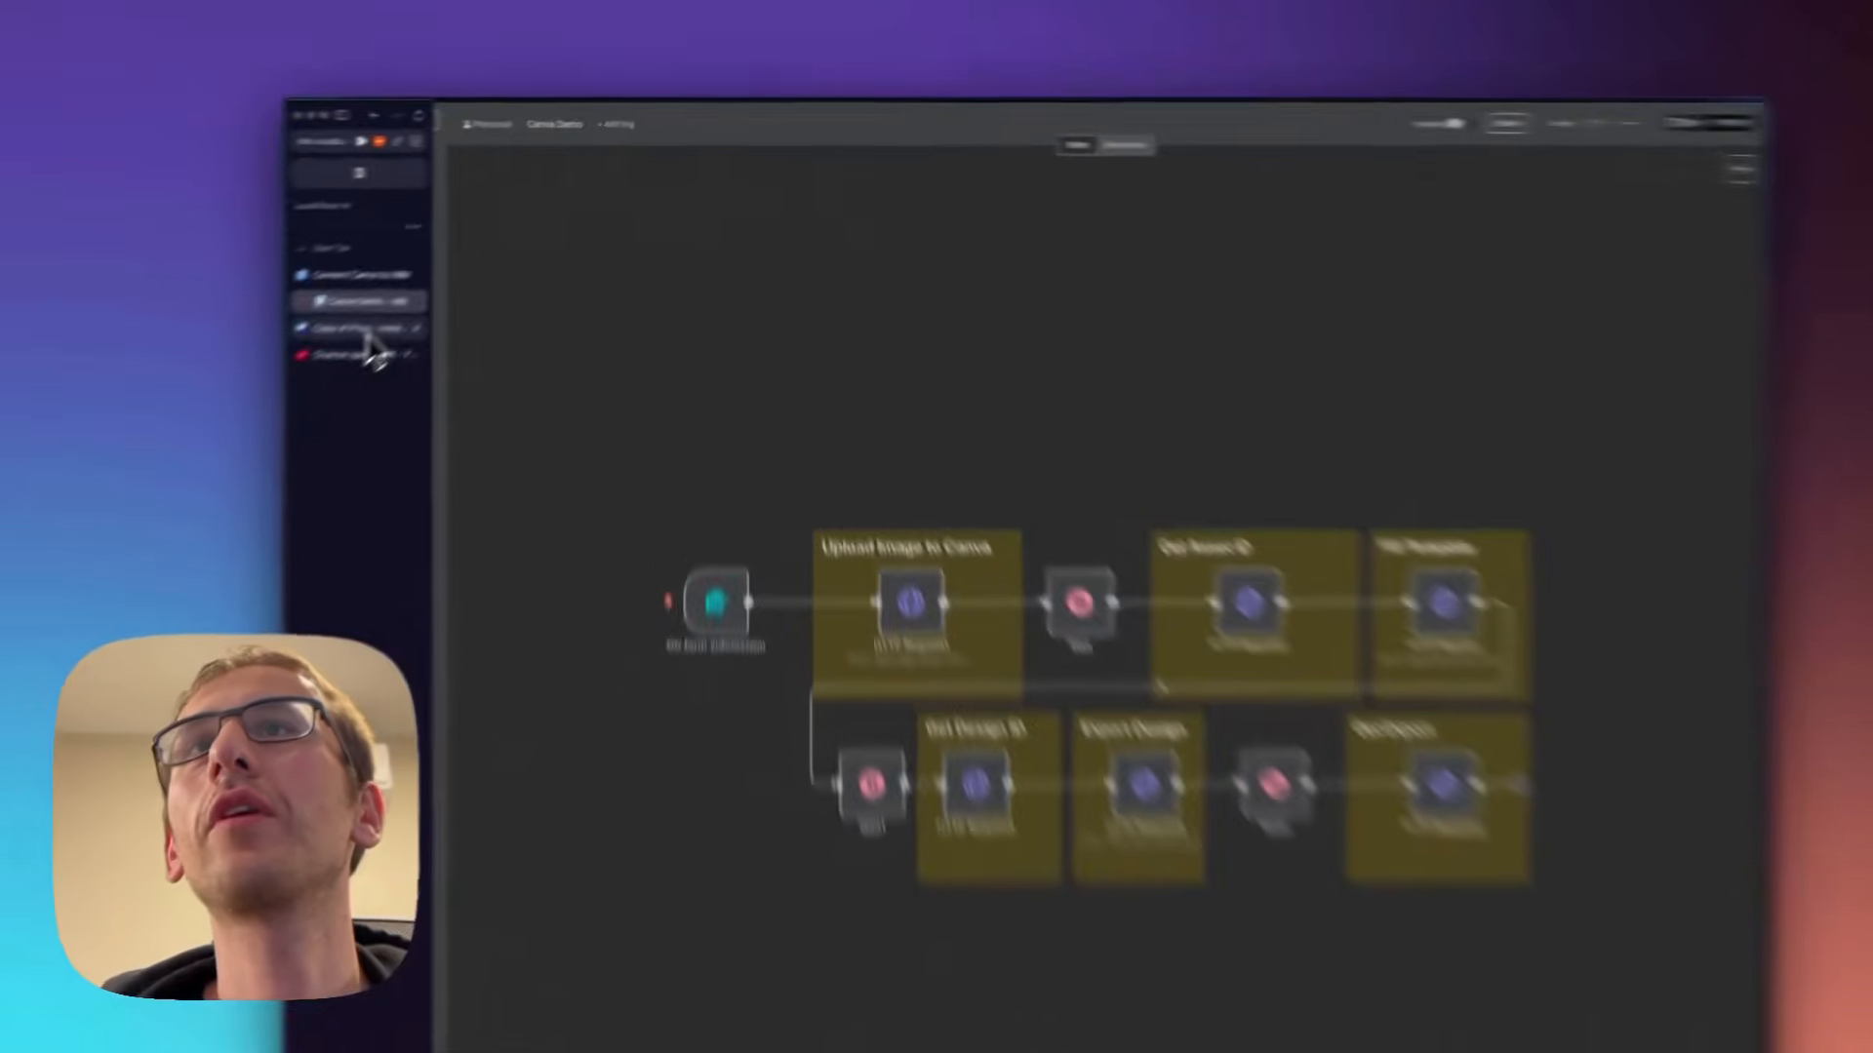
left_click(458, 259)
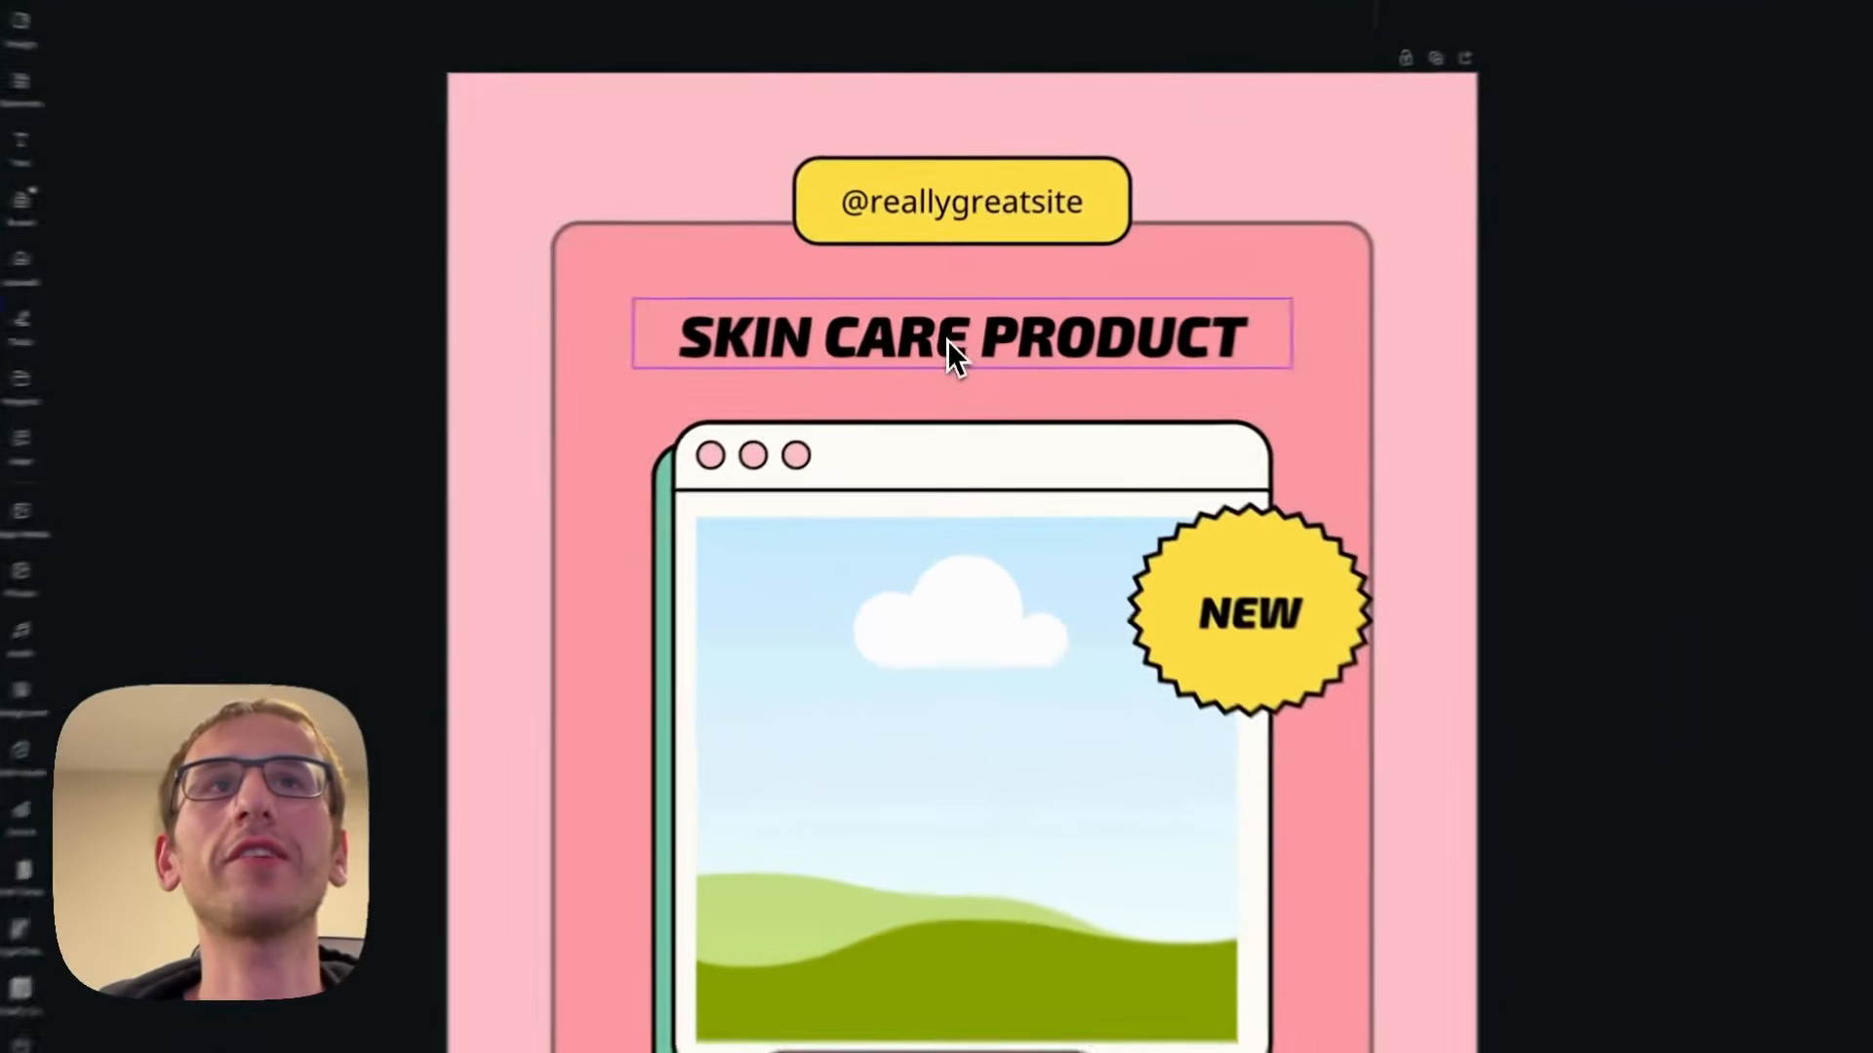
left_click(946, 331)
left_click(938, 494)
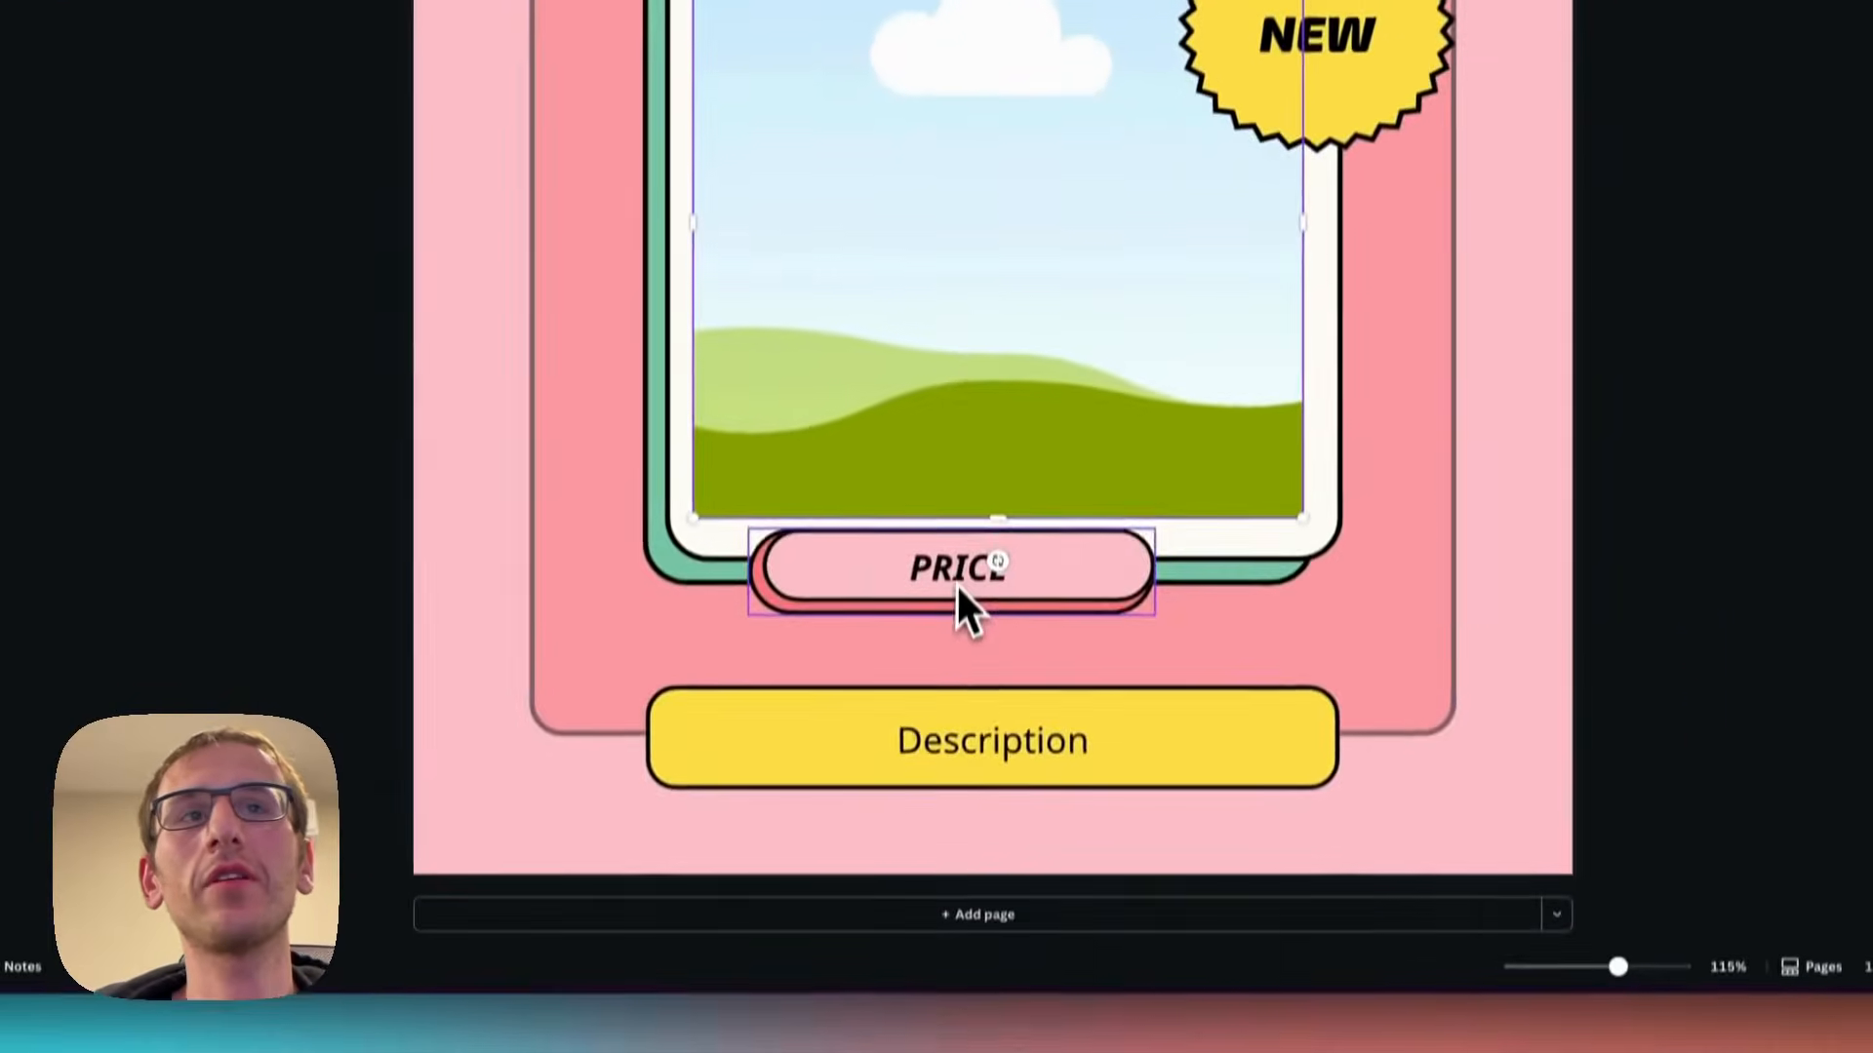
left_click(957, 539)
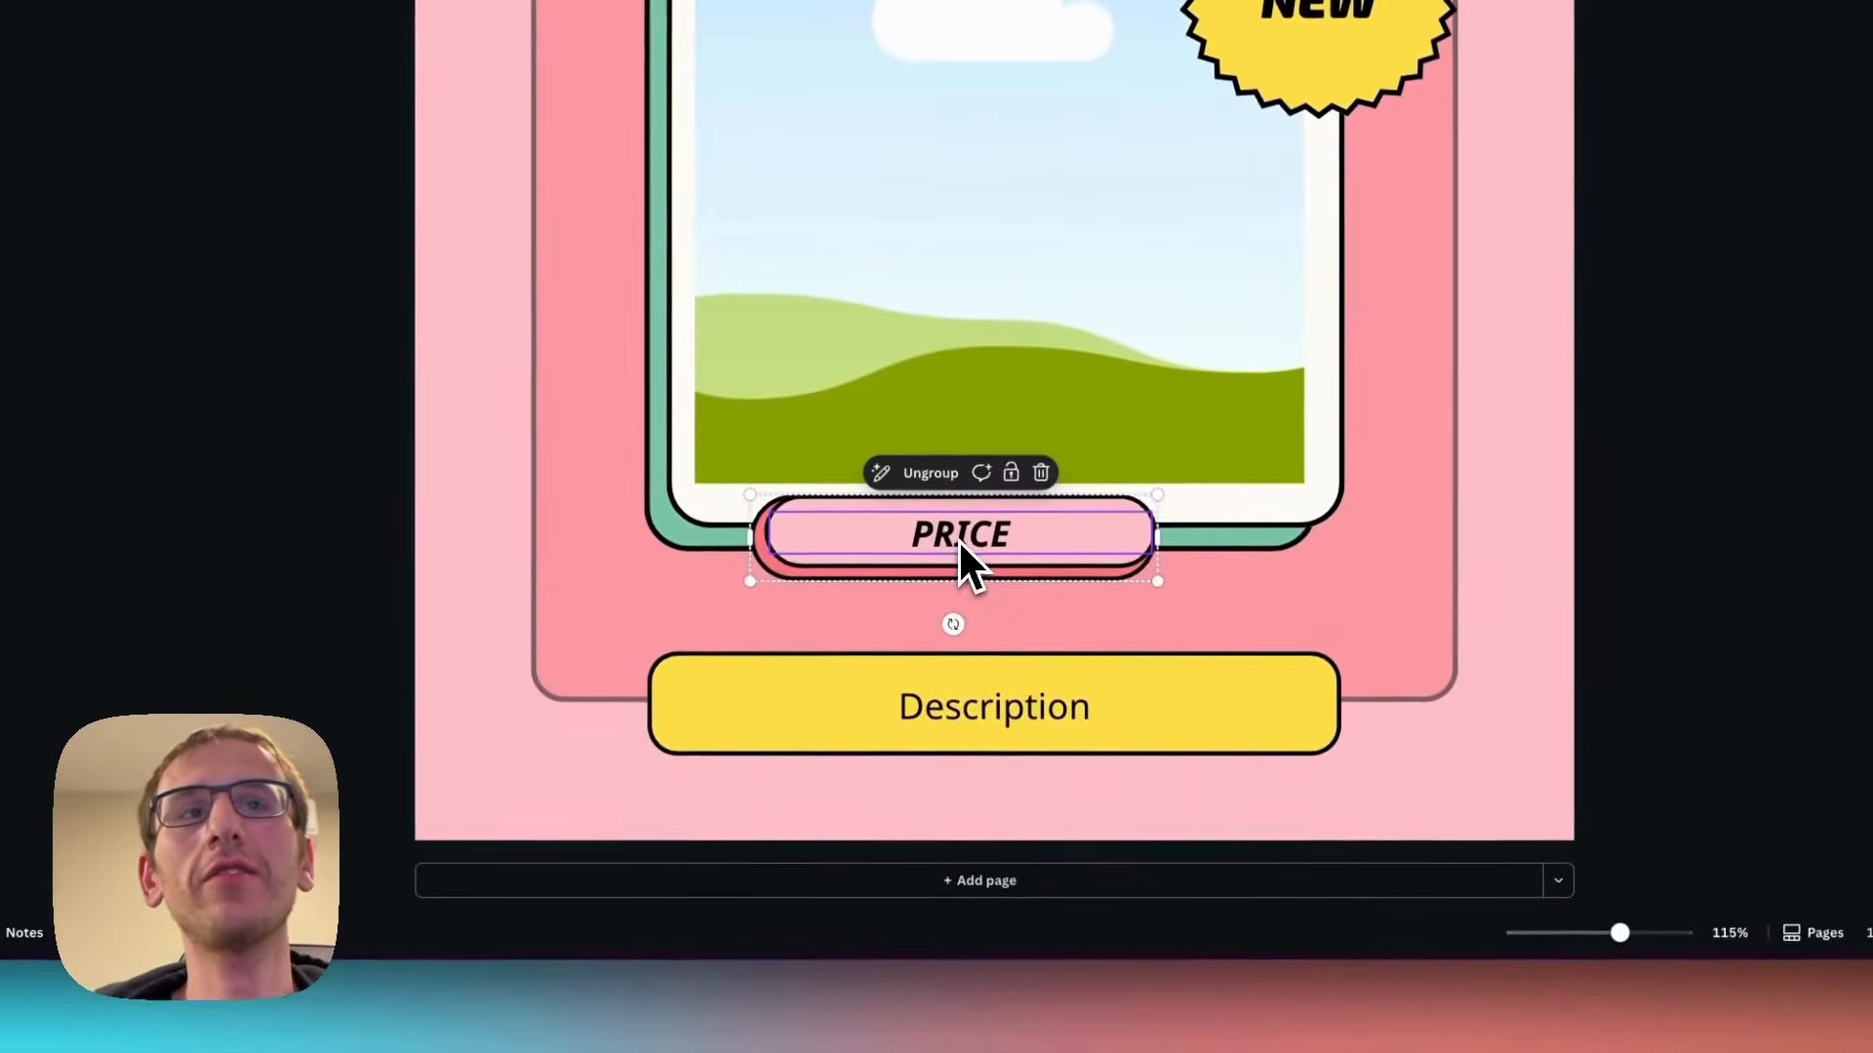
left_click(976, 705)
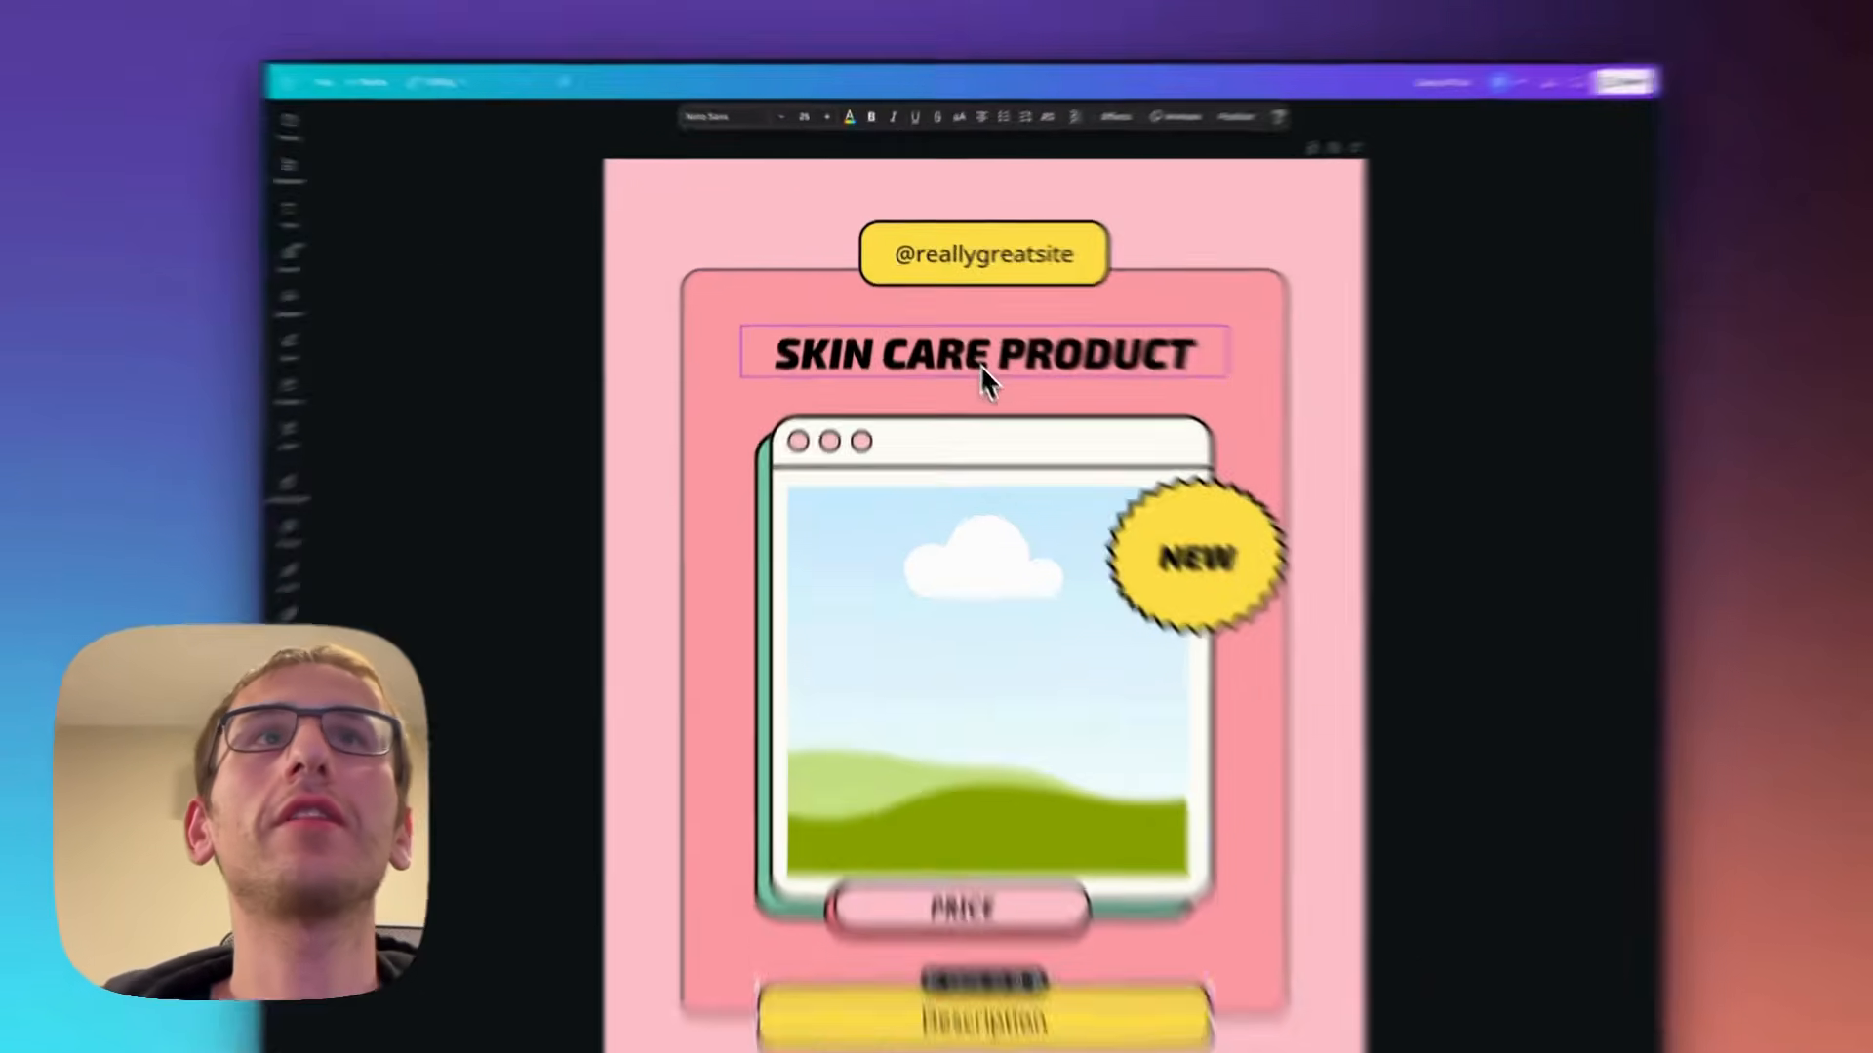
- Open the Data autofill app for the template and examine its data fields, including the skin care title's field
left_click(888, 335)
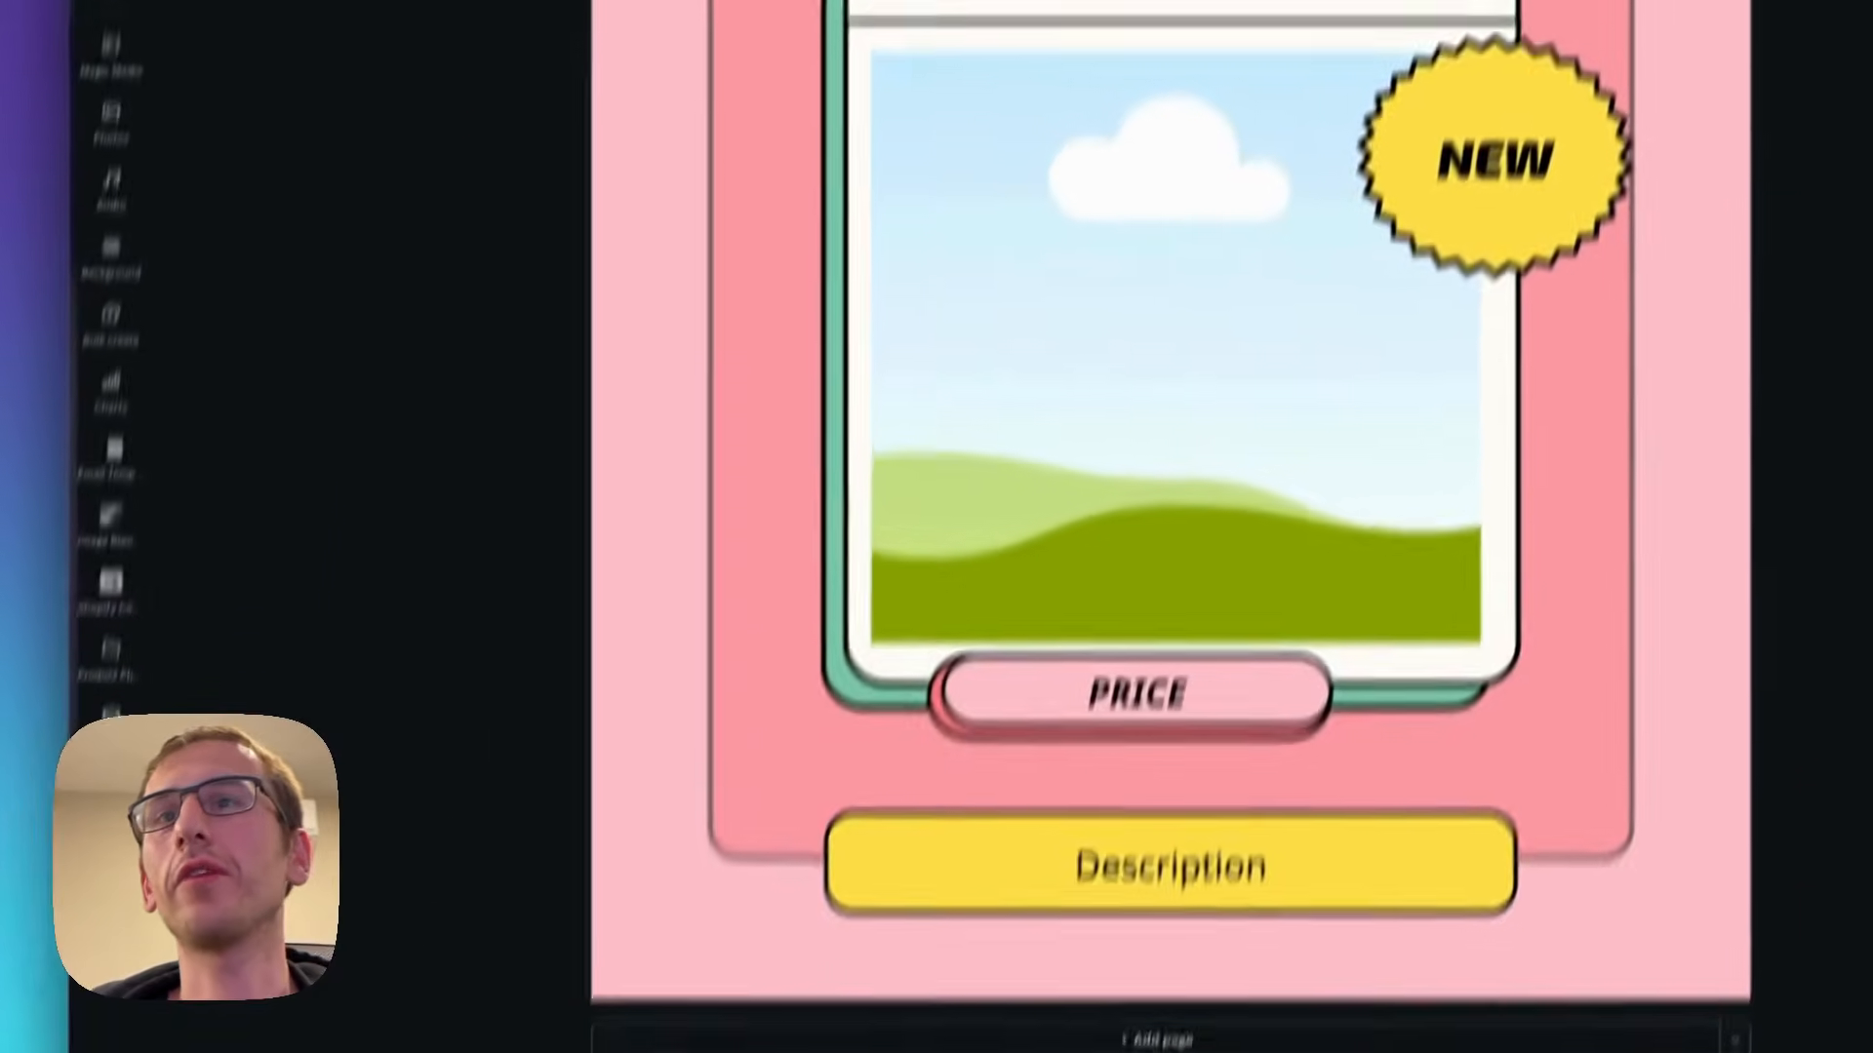
left_click(138, 575)
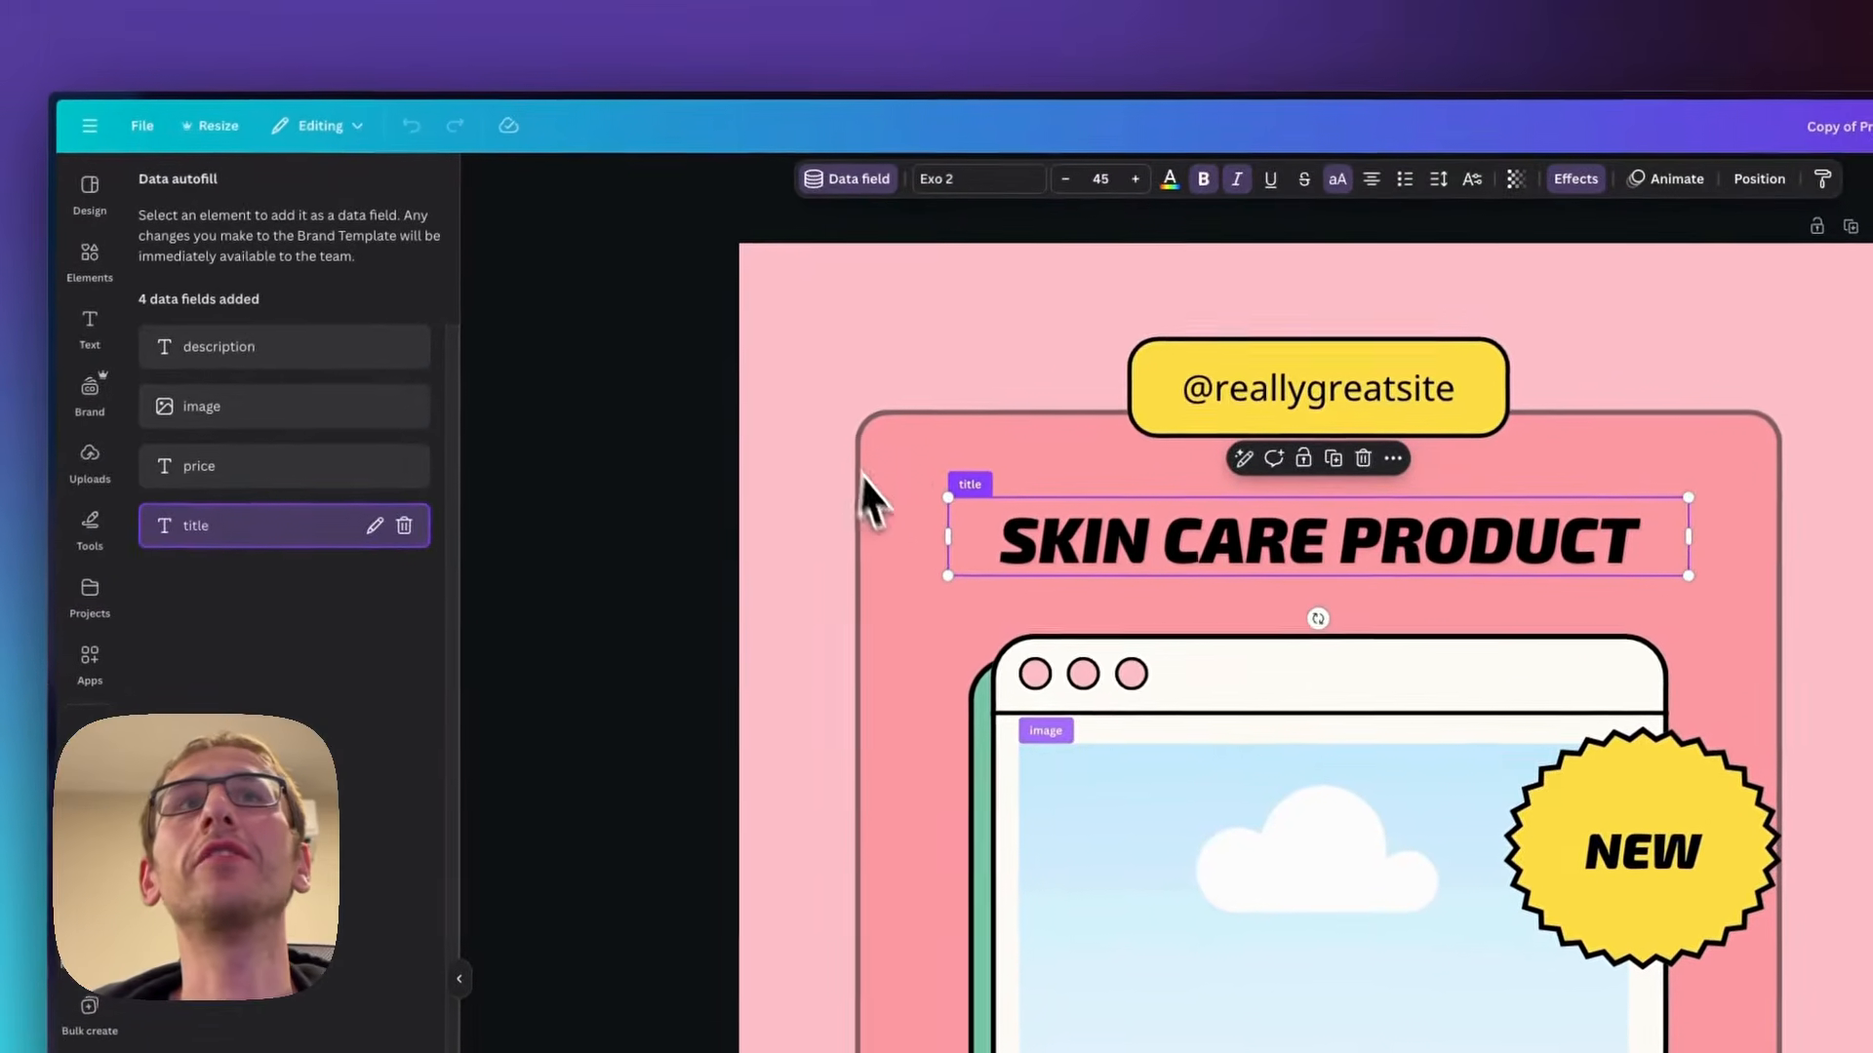
left_click(931, 477)
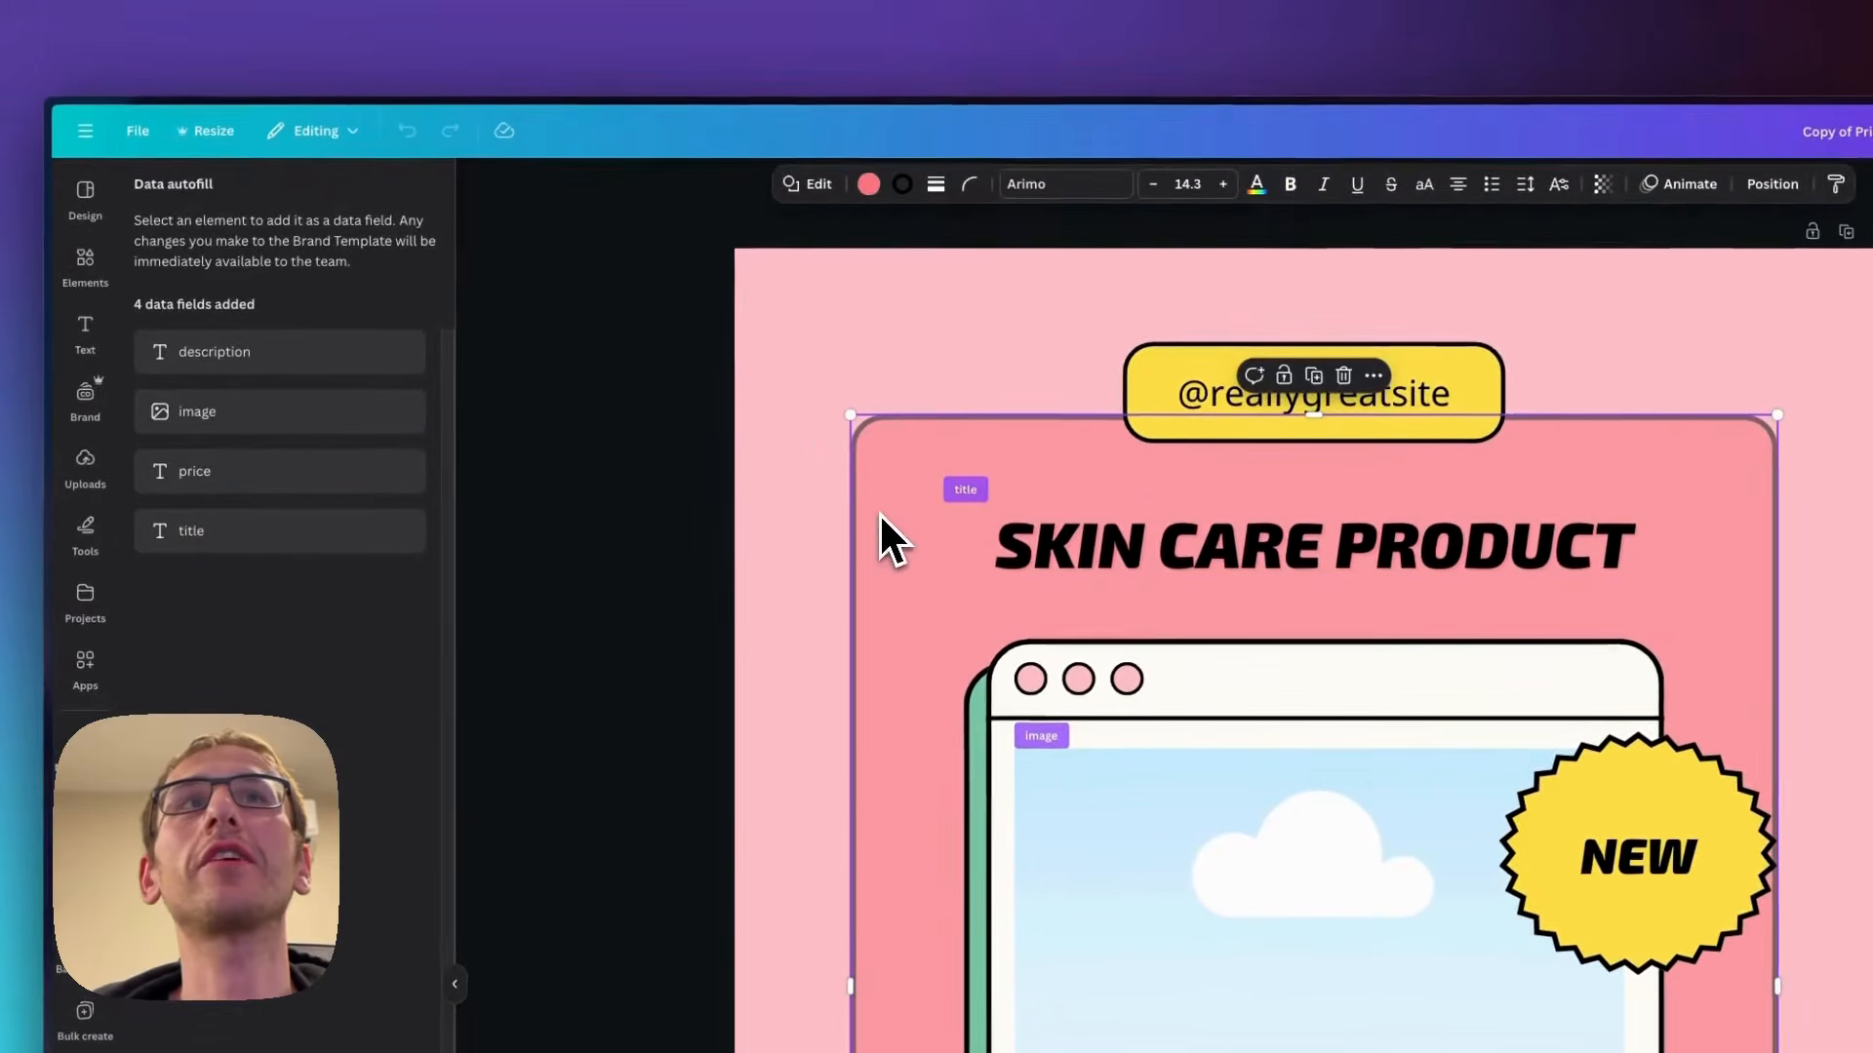
left_click(1084, 389)
double_click(1138, 396)
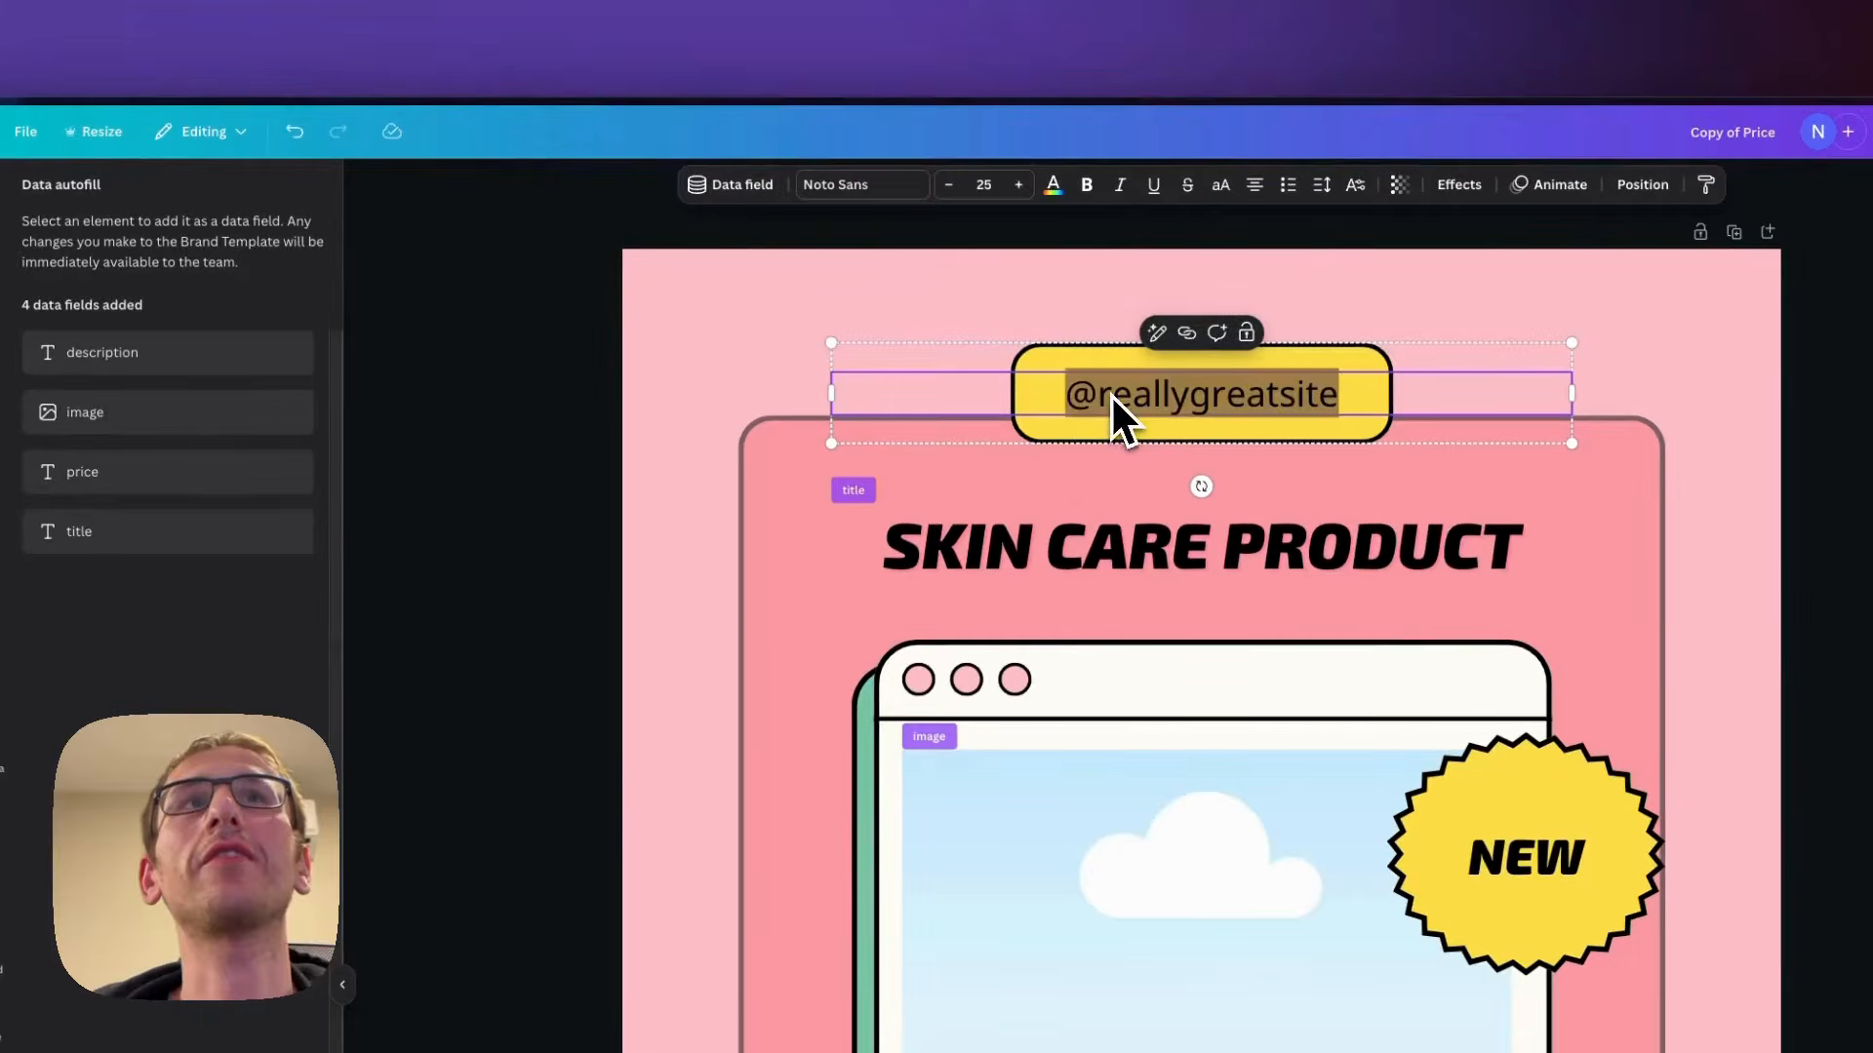
left_click(1094, 404)
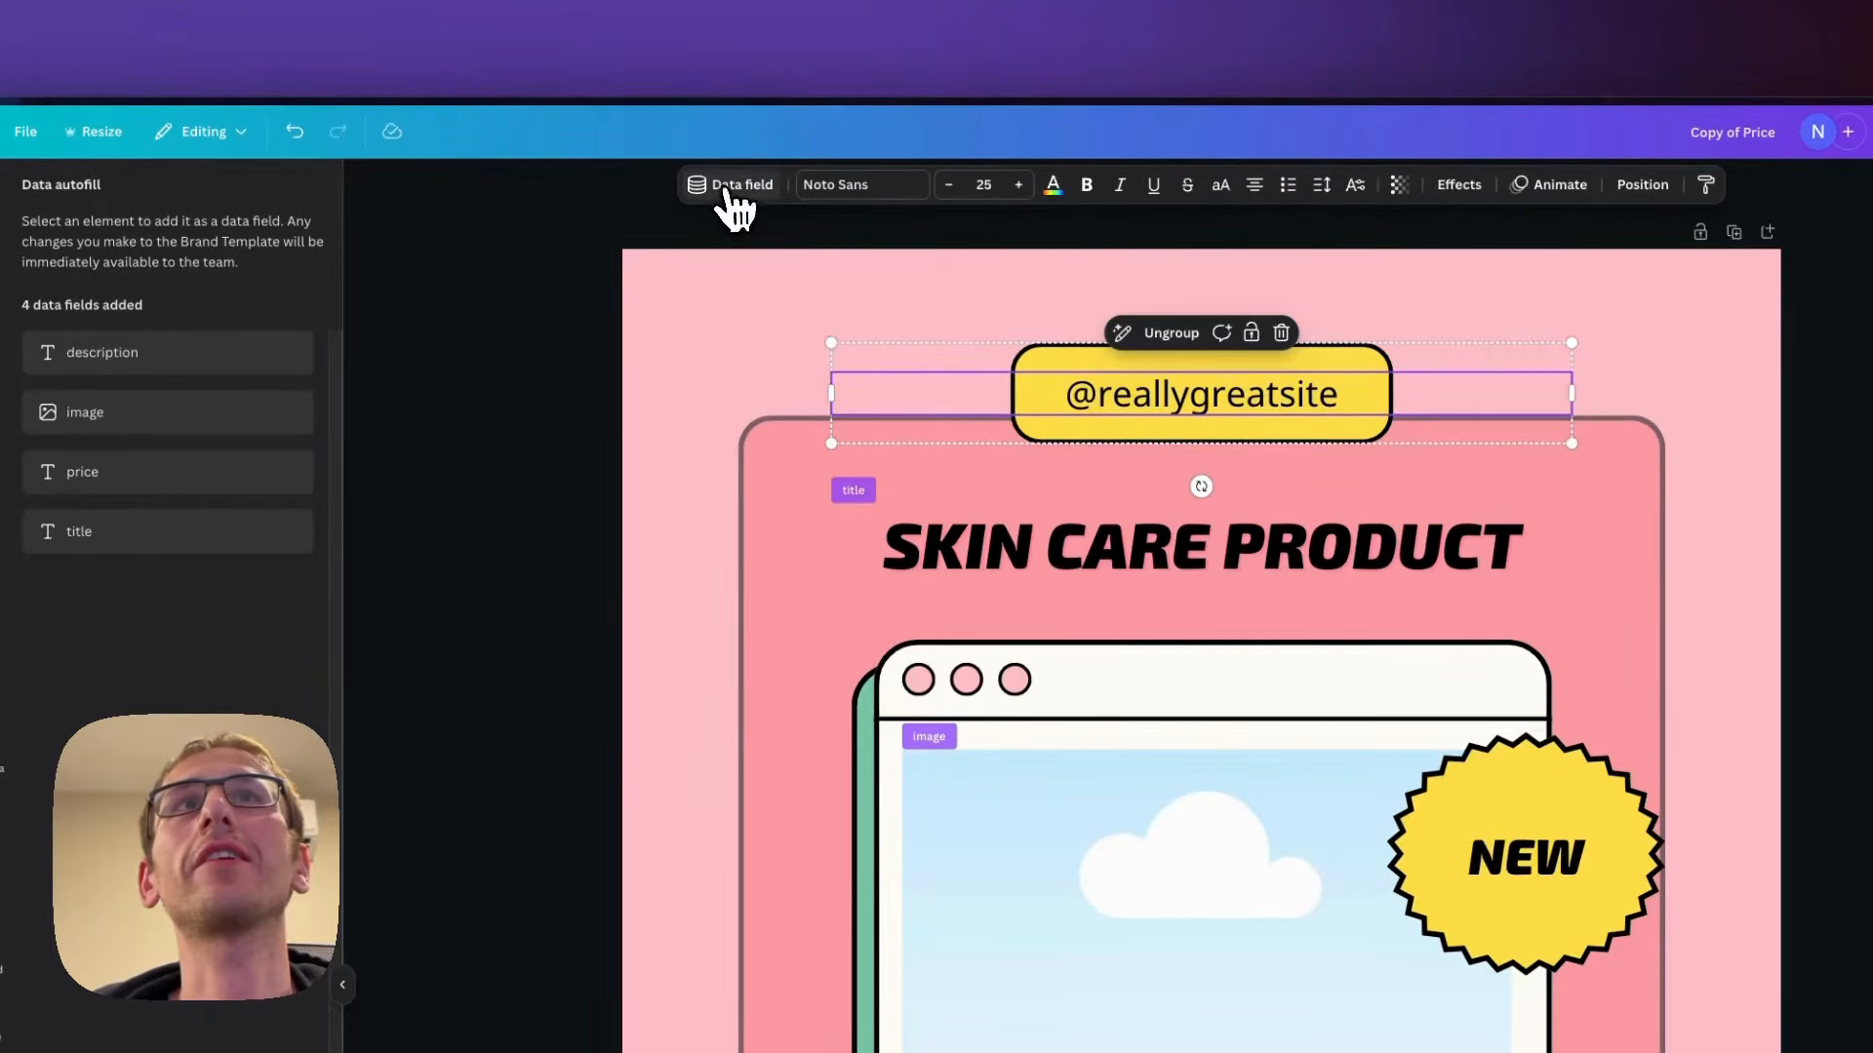
left_click(730, 185)
left_click(667, 389)
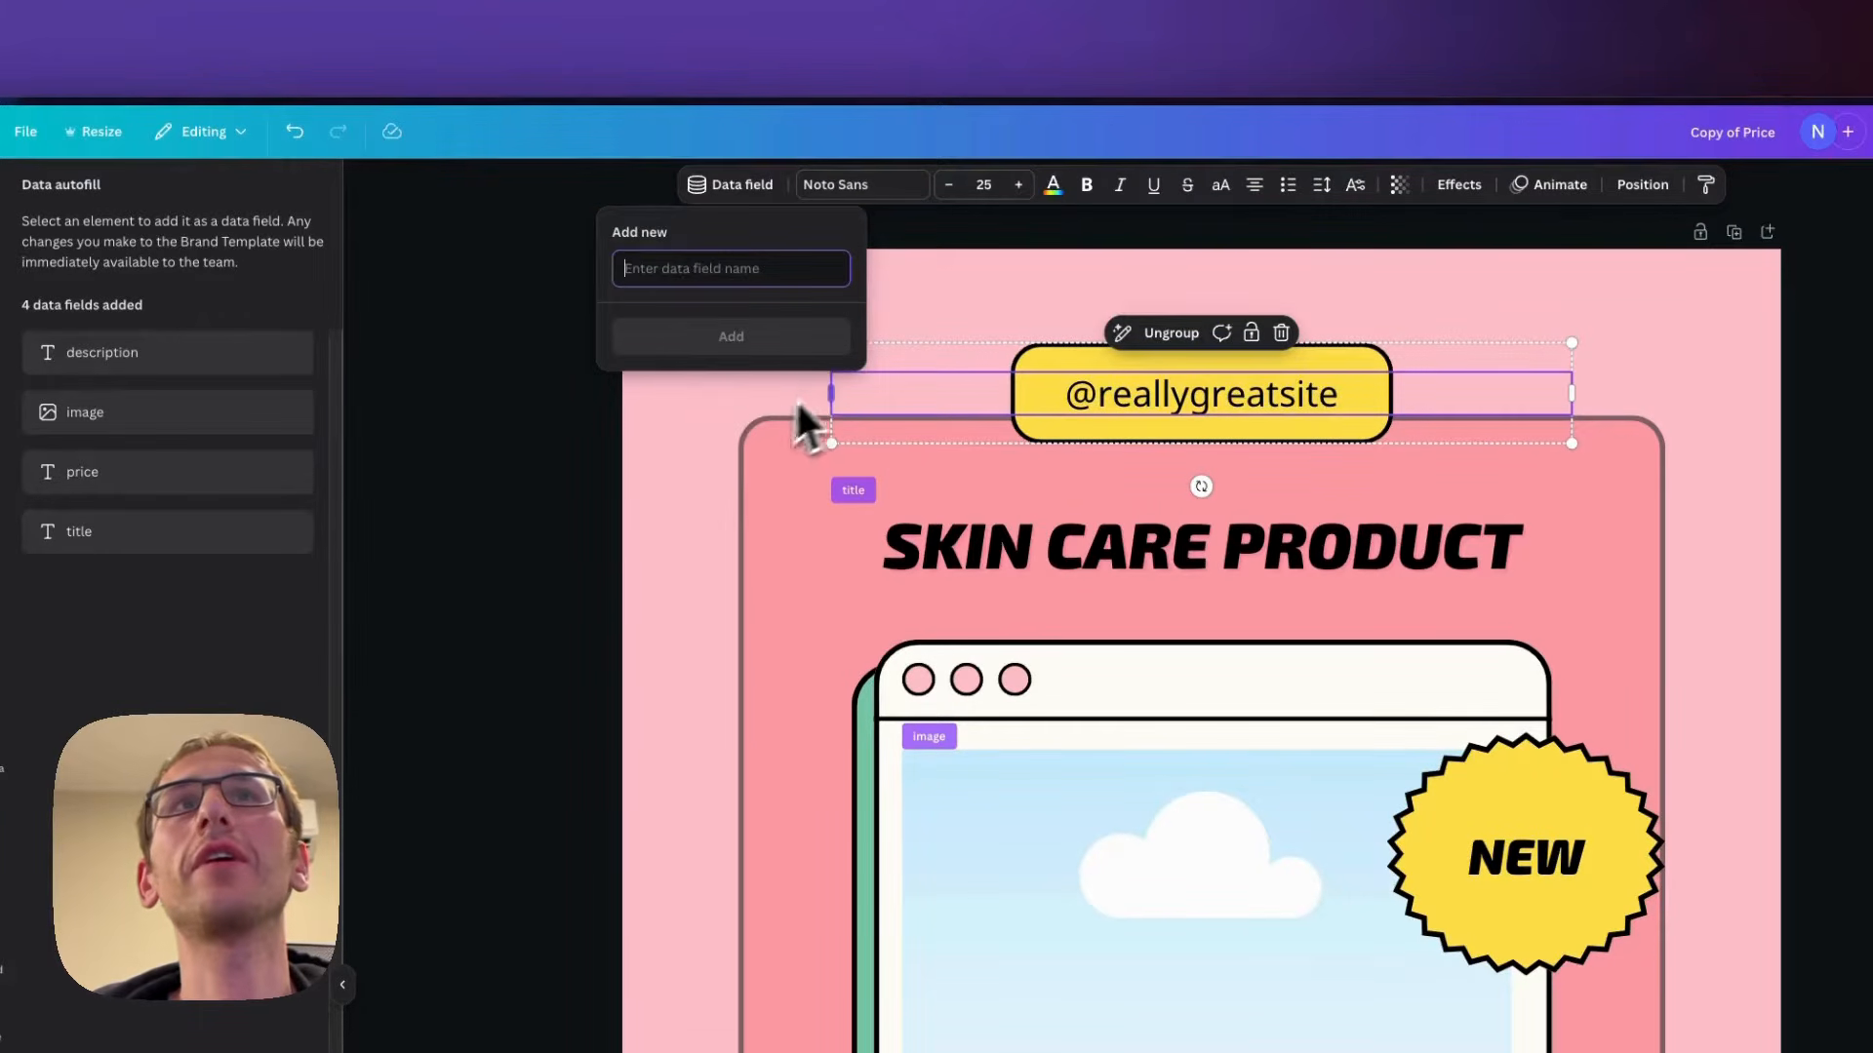
left_click(923, 289)
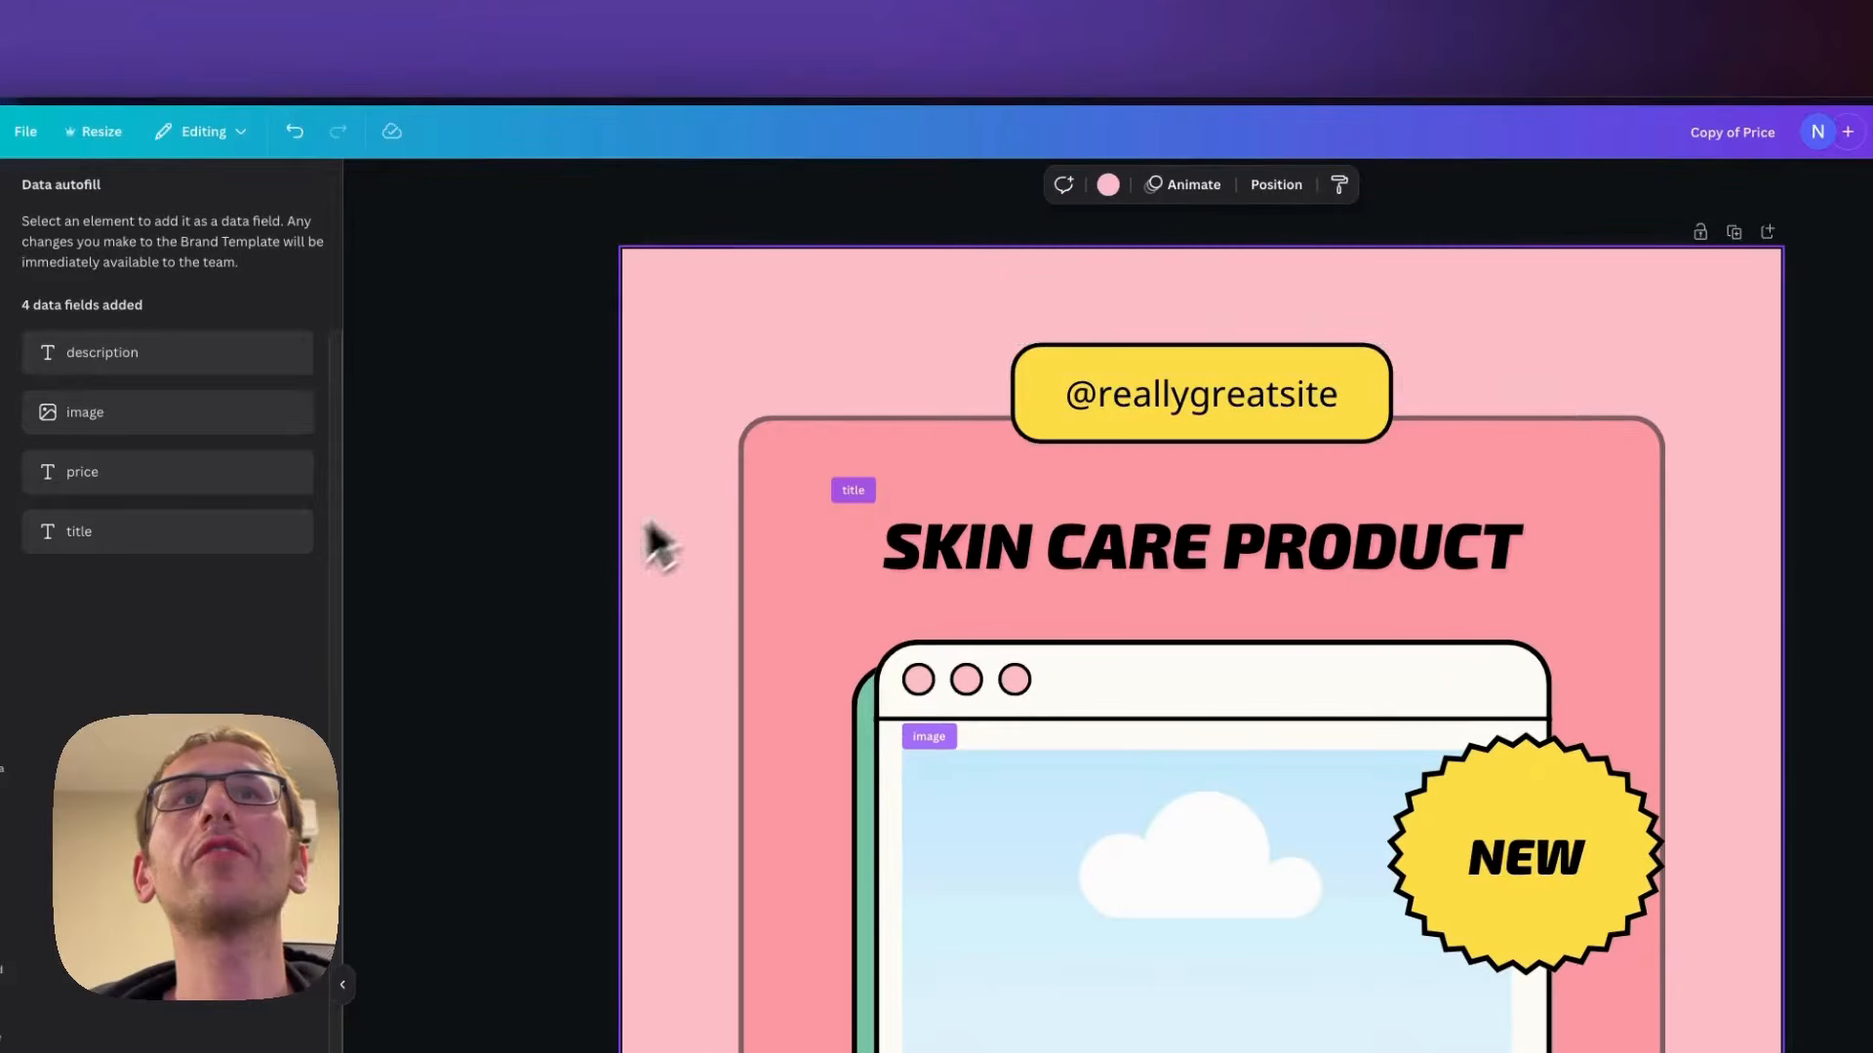
- Check which data fields are assigned to the template's title, image, price and description elements
left_click(596, 552)
left_click(982, 556)
left_click(995, 905)
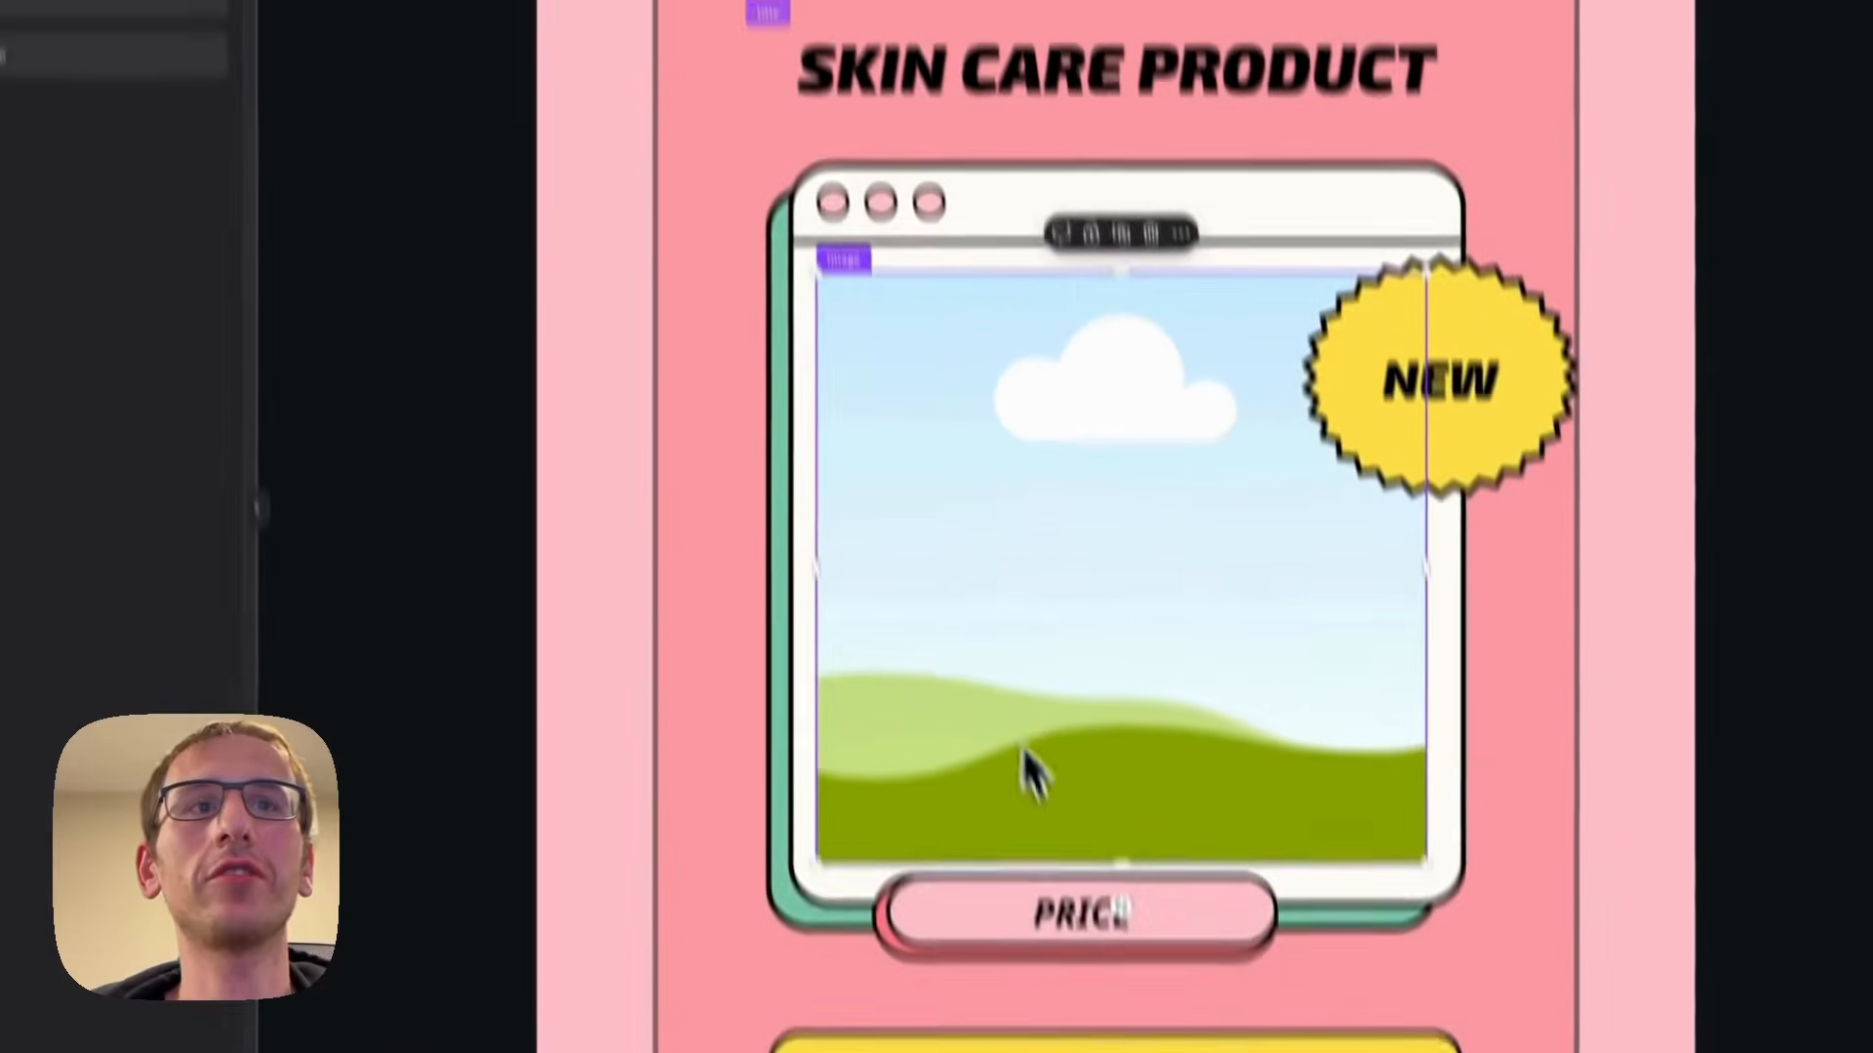
left_click(1066, 925)
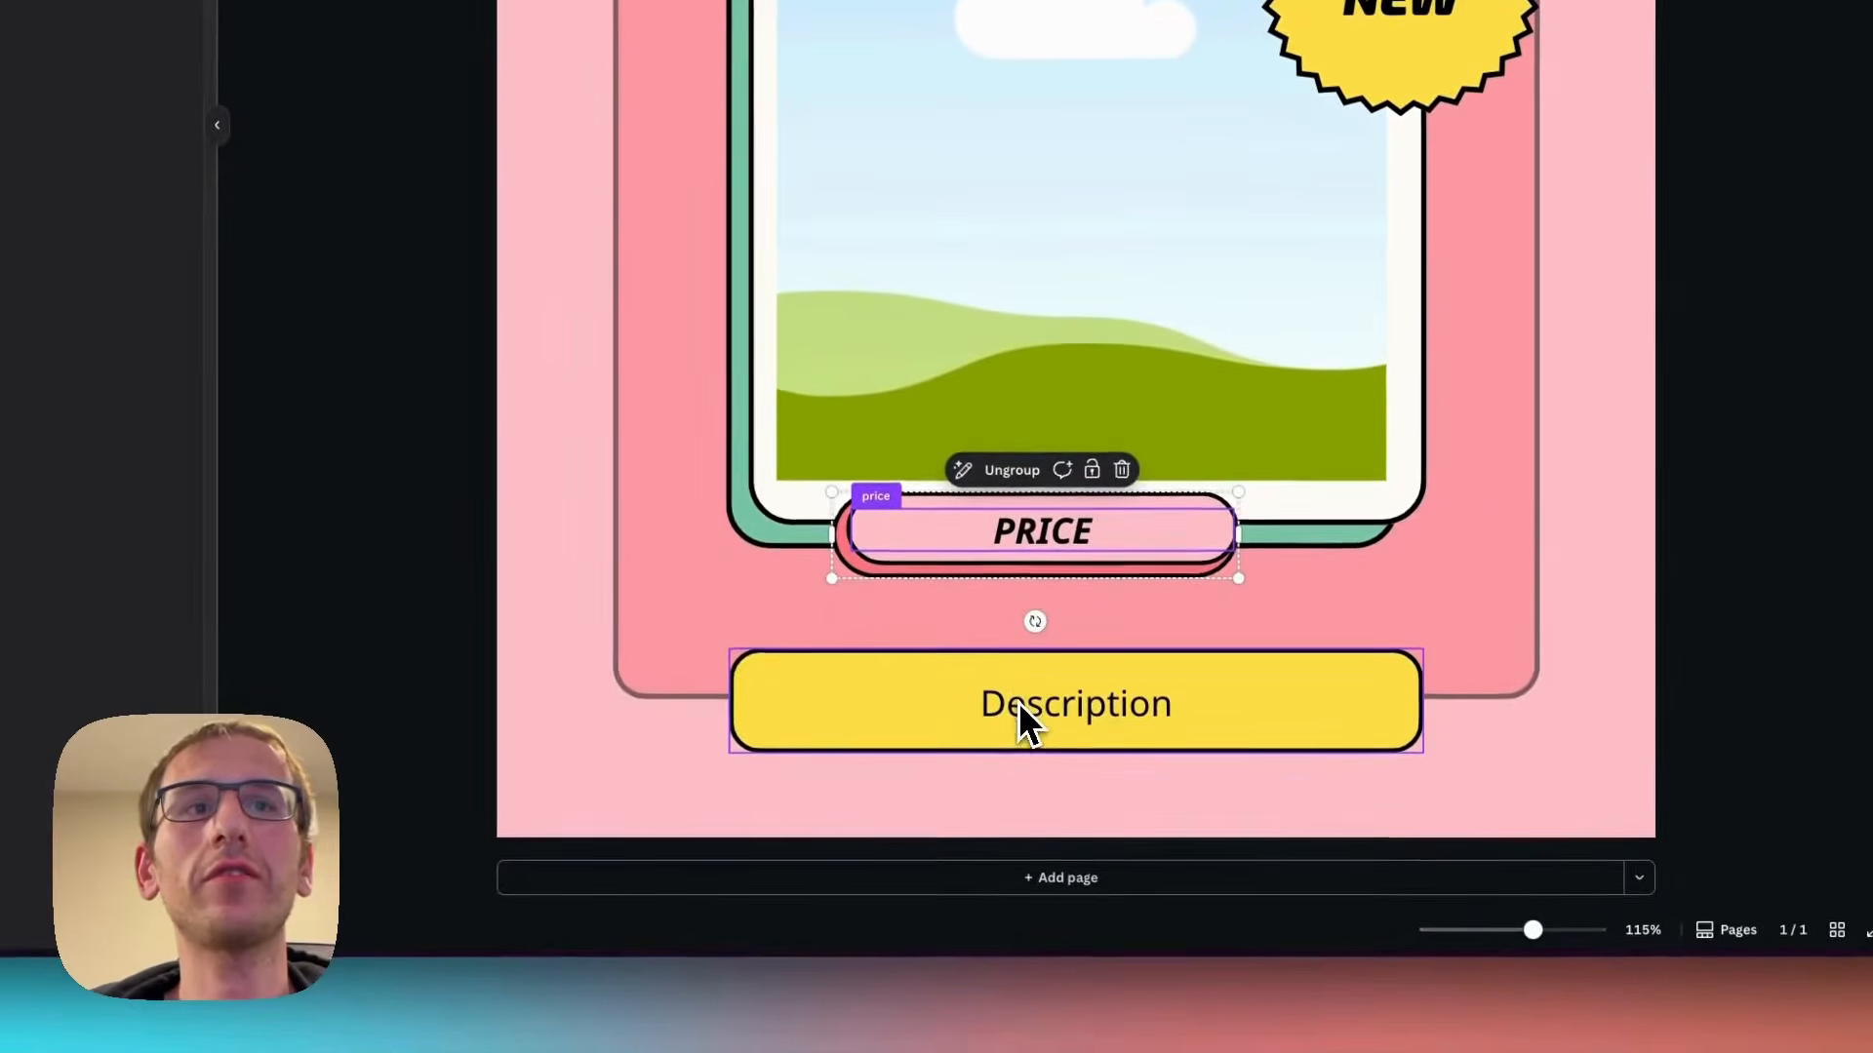
left_click(1018, 702)
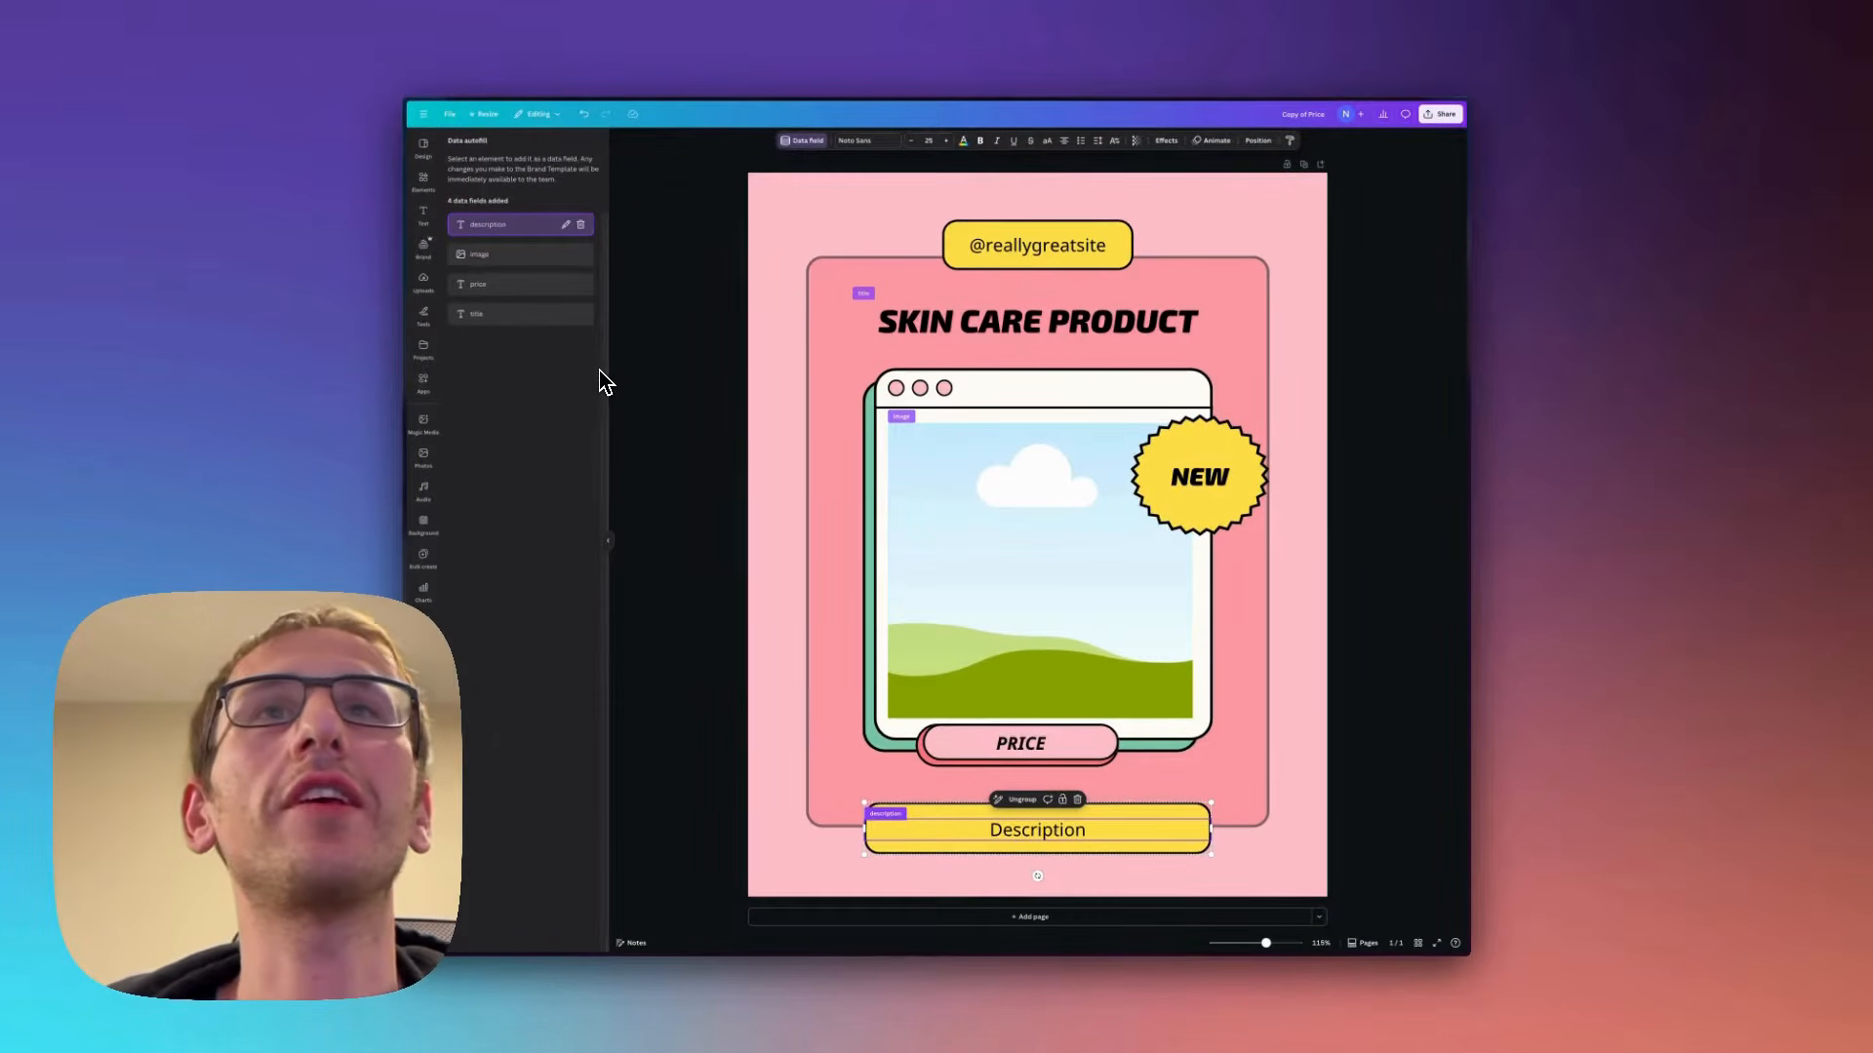
- Switch back to the Canva Demo workflow in n8n and execute it from the On form submission trigger
mouse_move(377, 368)
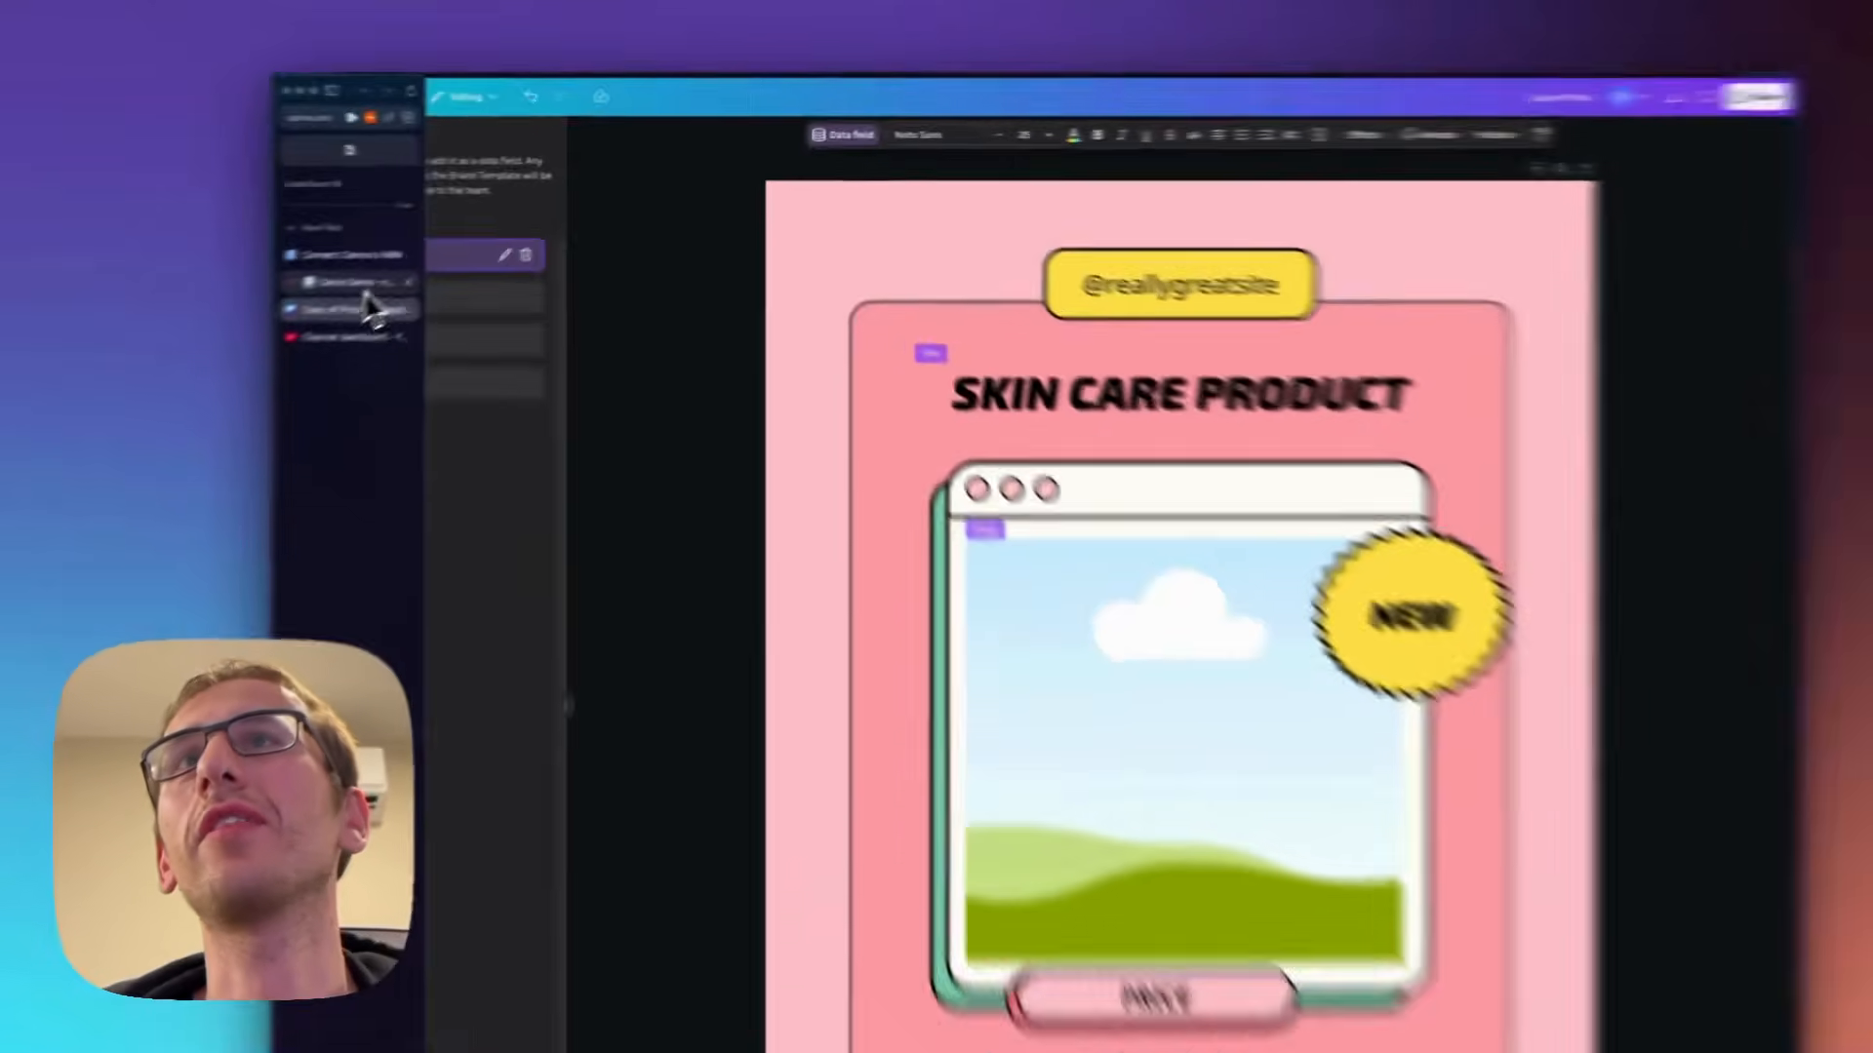
left_click(363, 285)
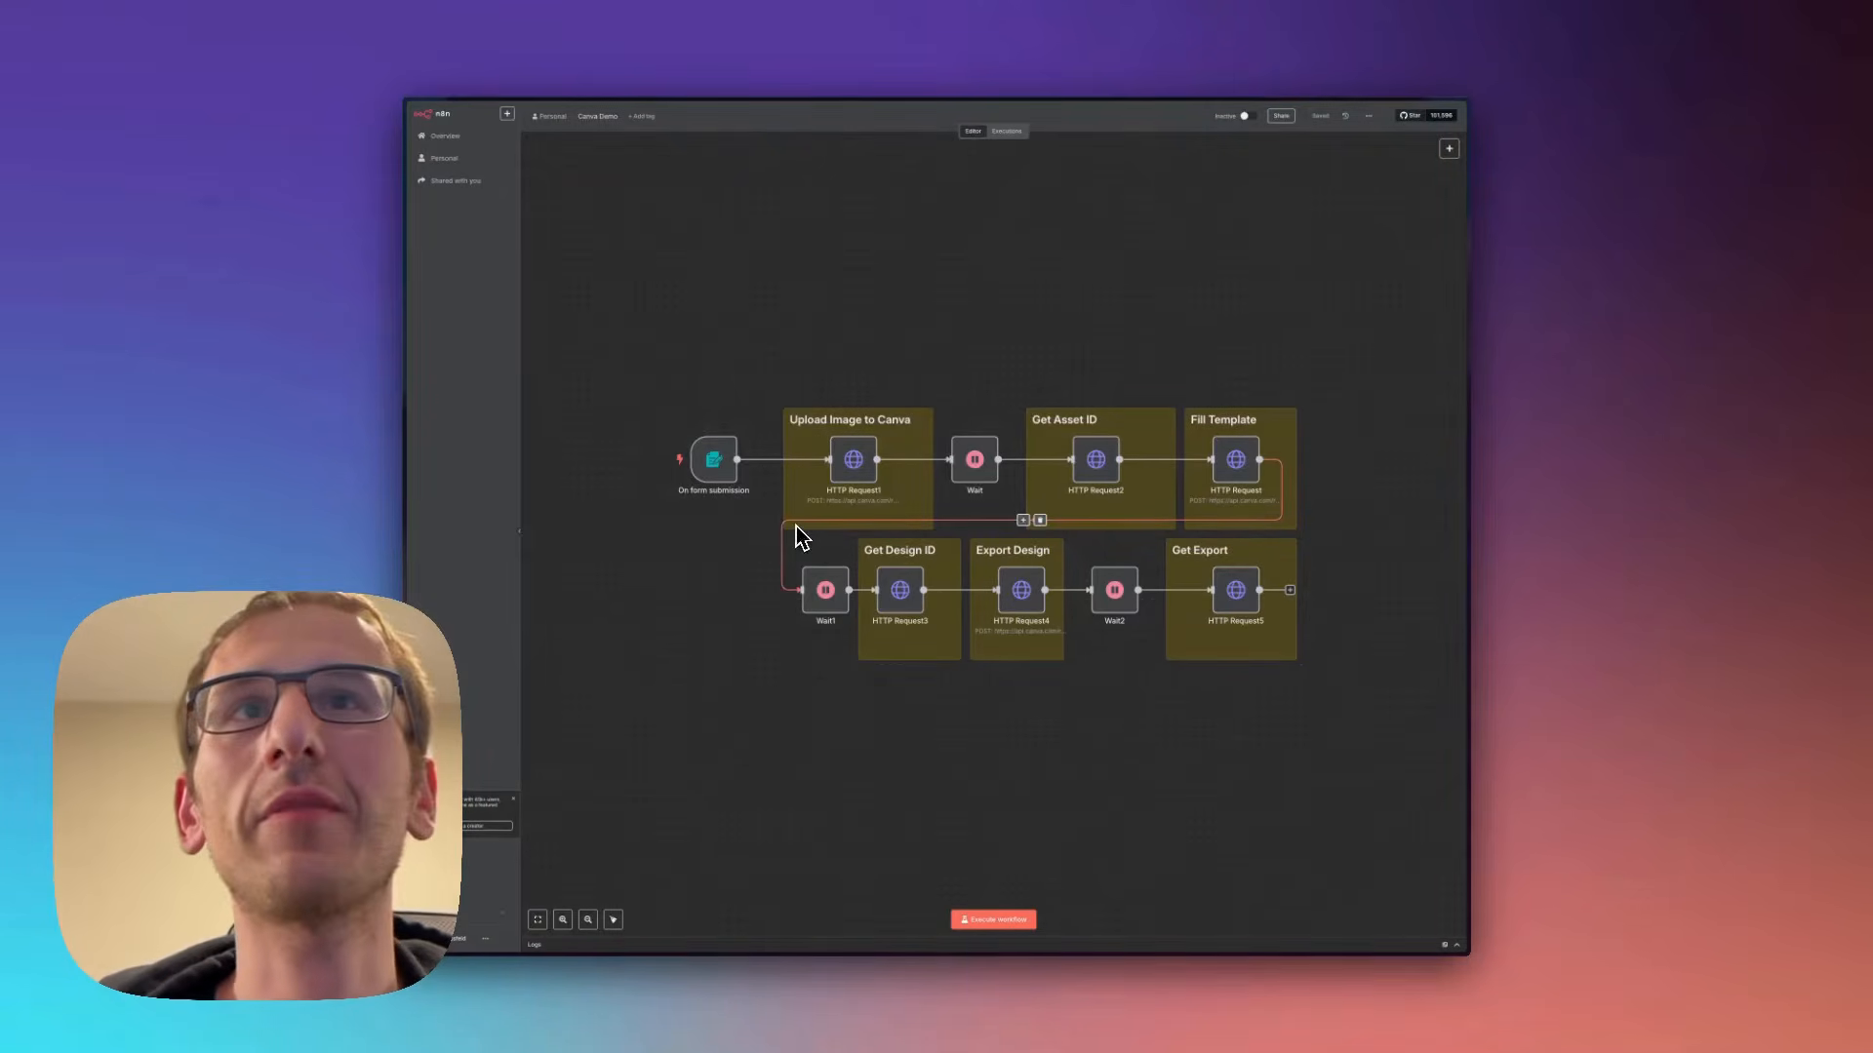
mouse_move(692, 475)
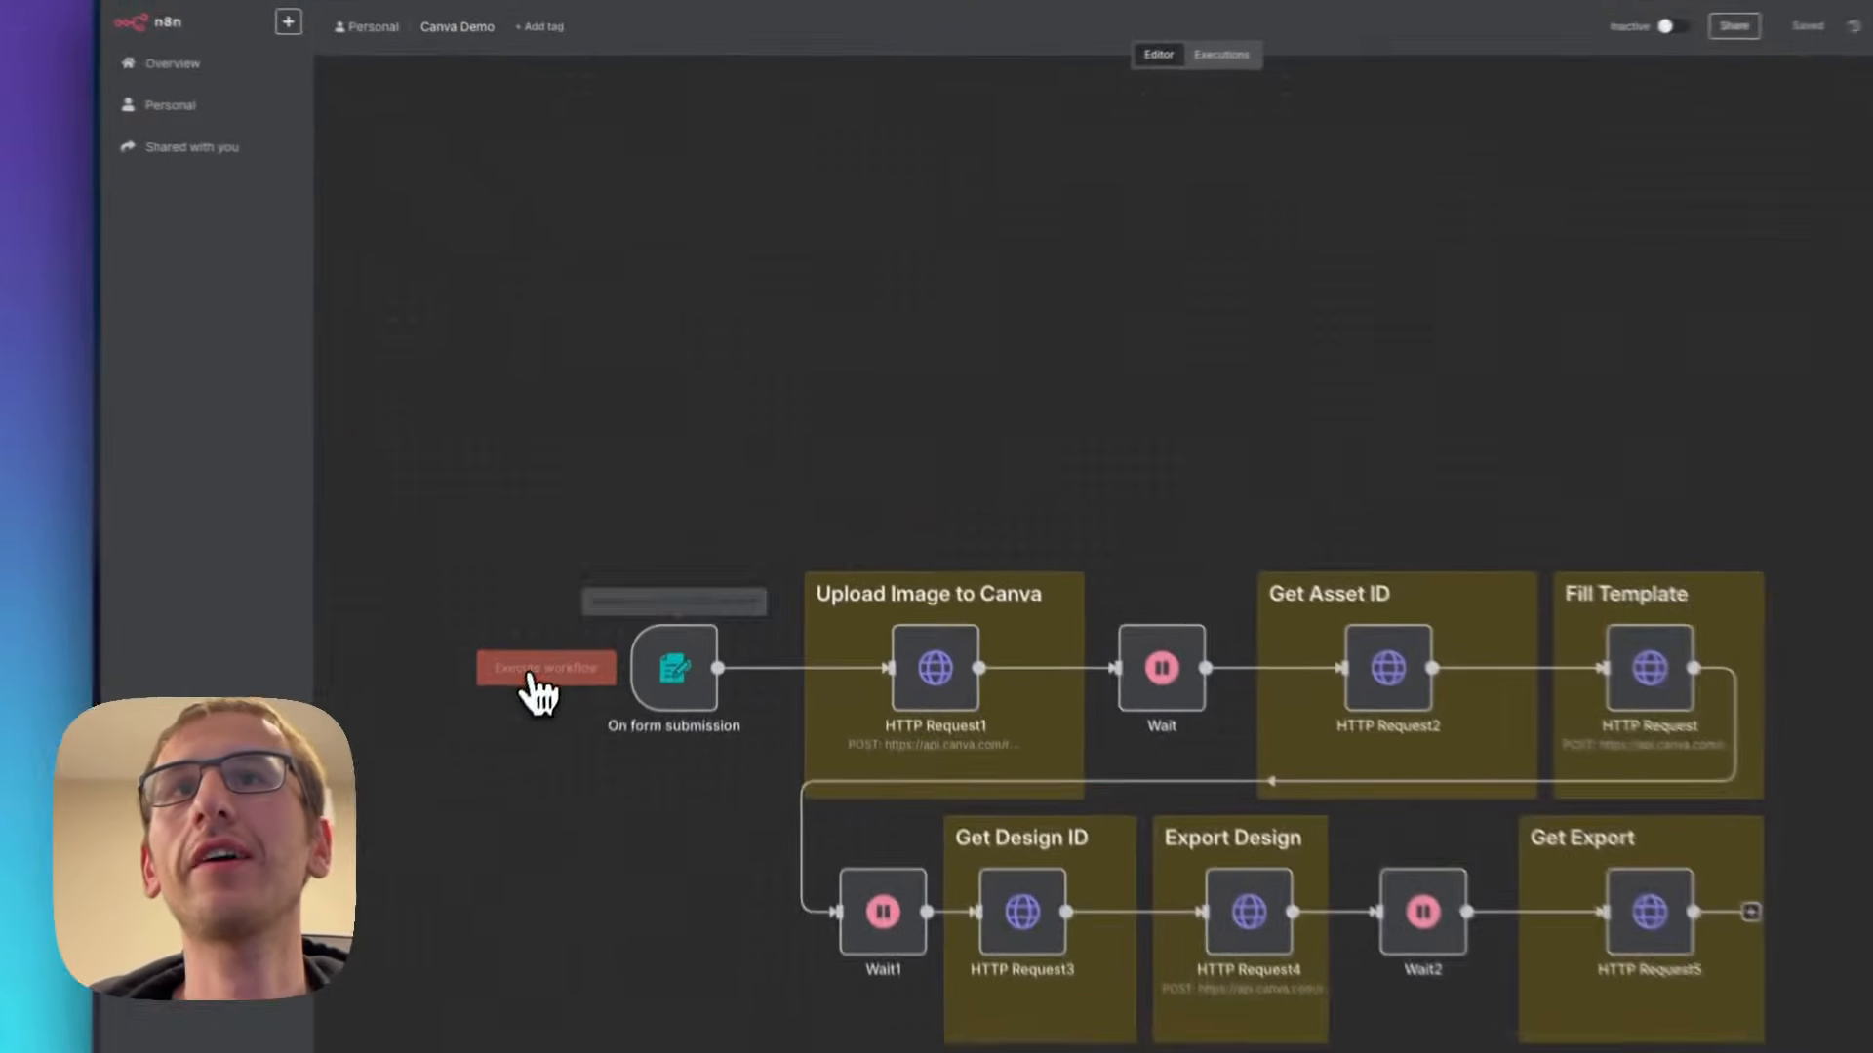
left_click(638, 464)
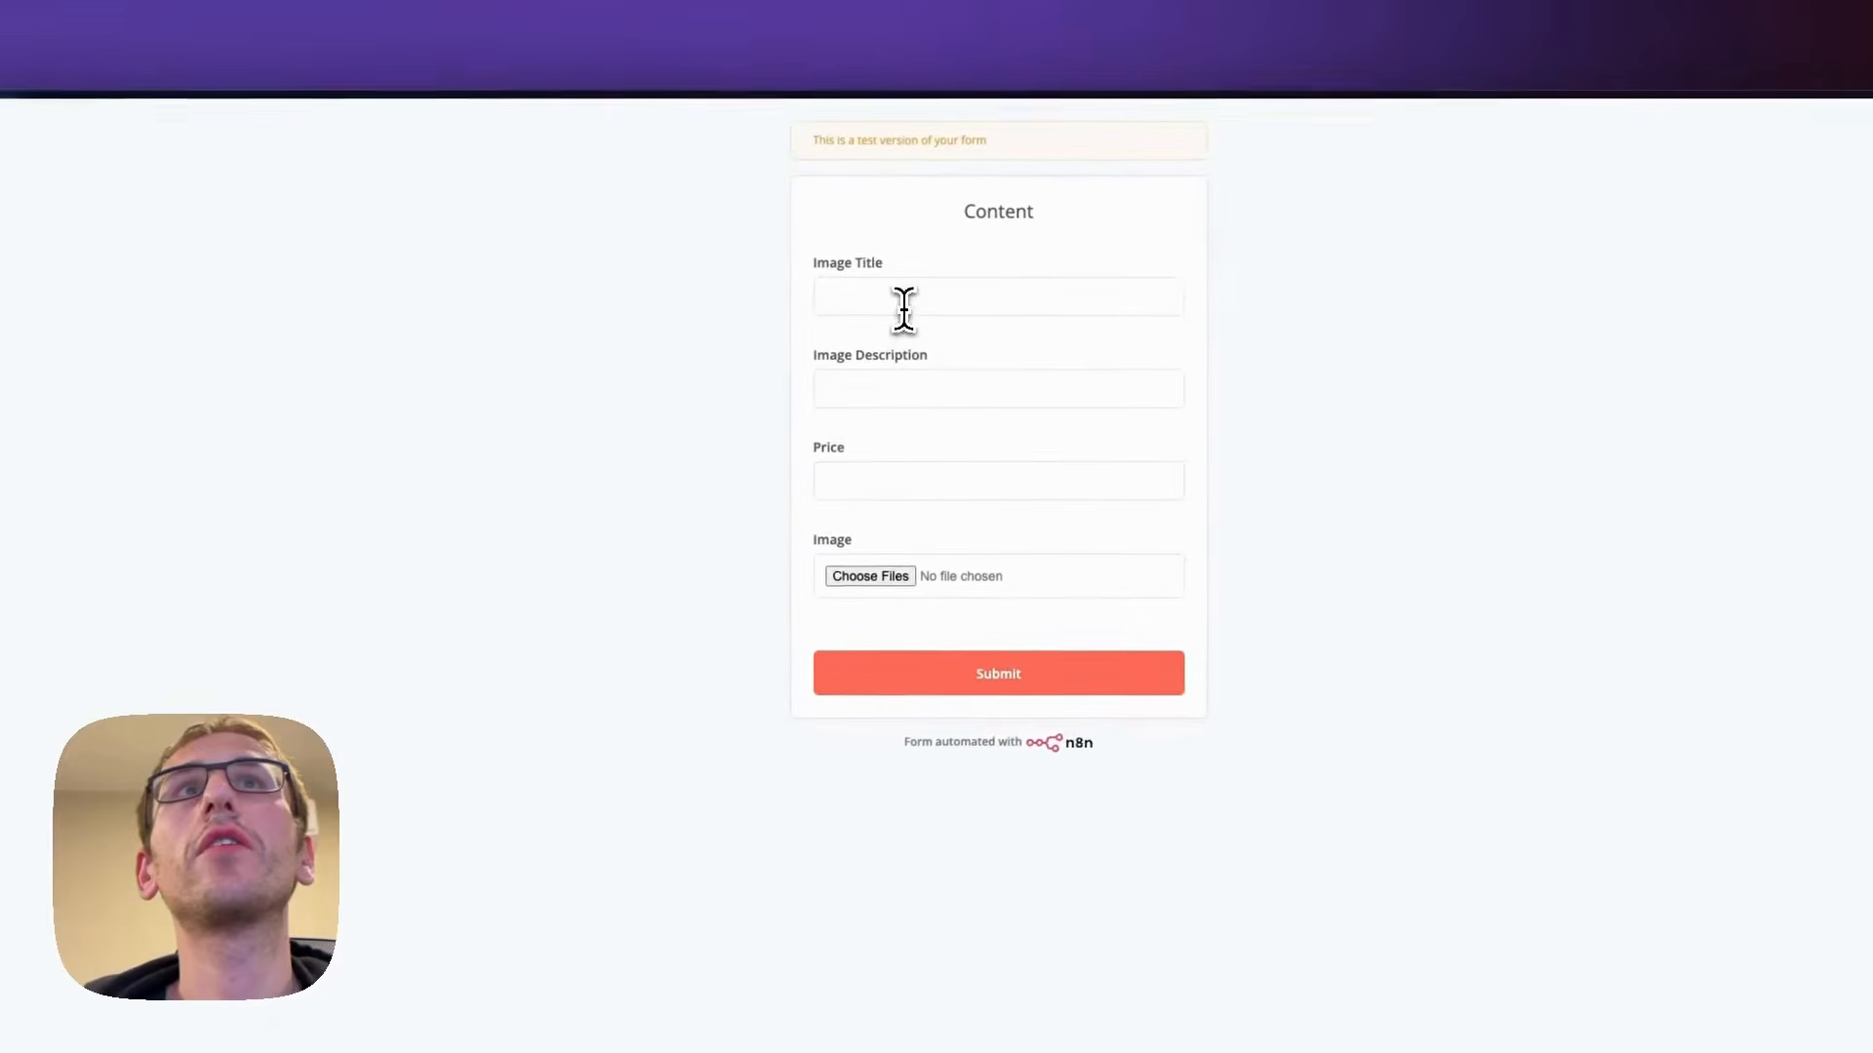
- Fill in the form with title "My skincare product", description "beautiful skin guarantee" and price $79.99
left_click(1020, 179)
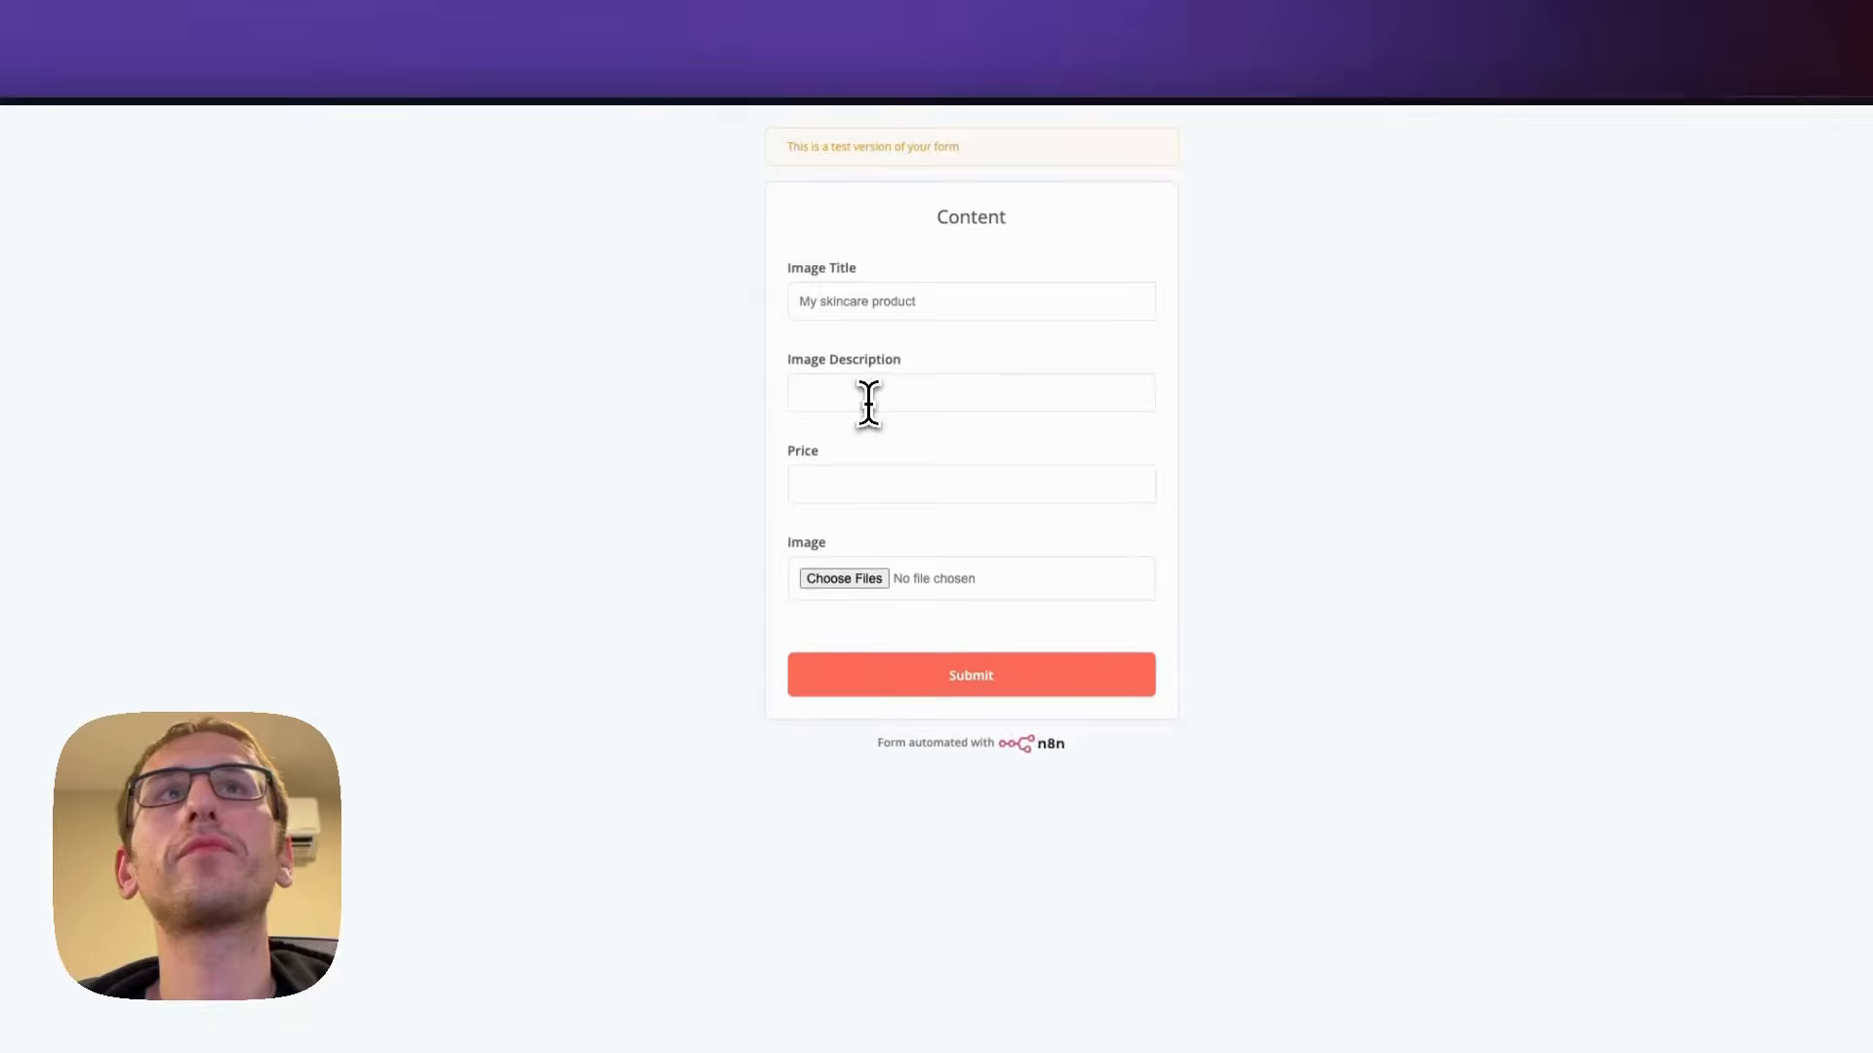
left_click(885, 247)
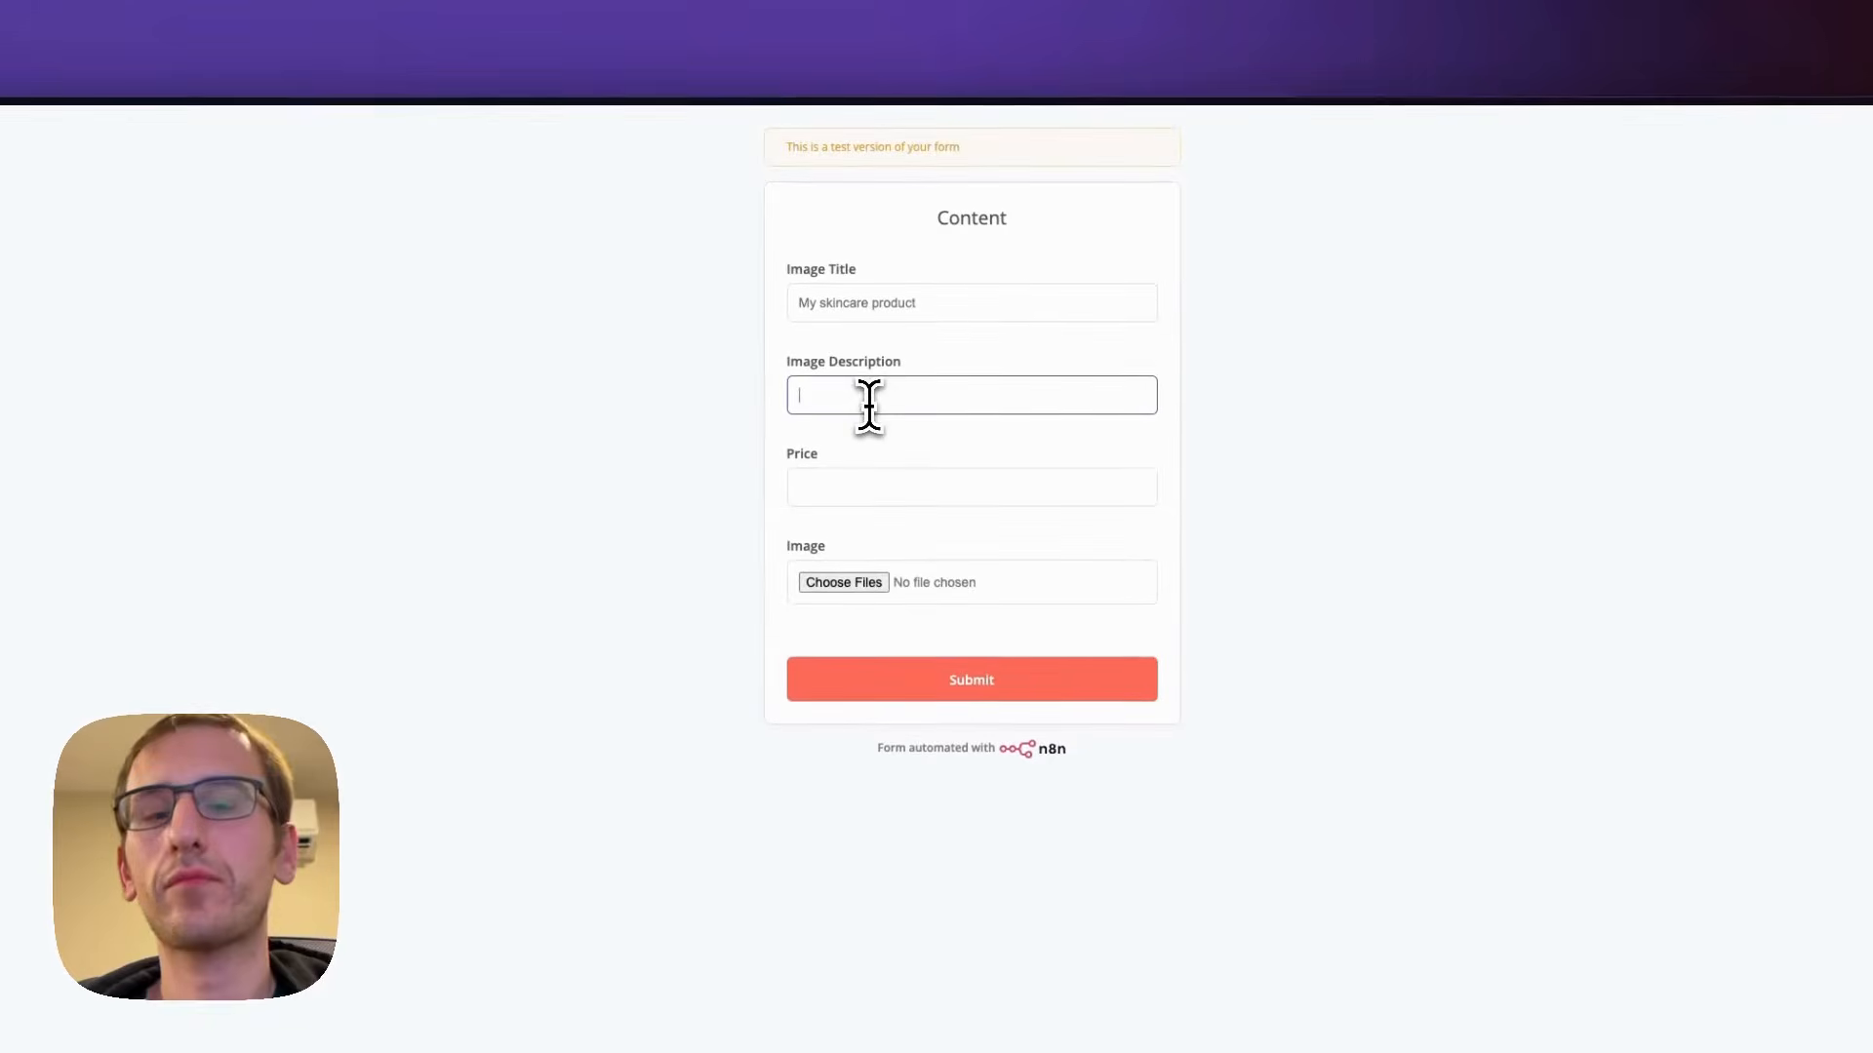
type("beauti")
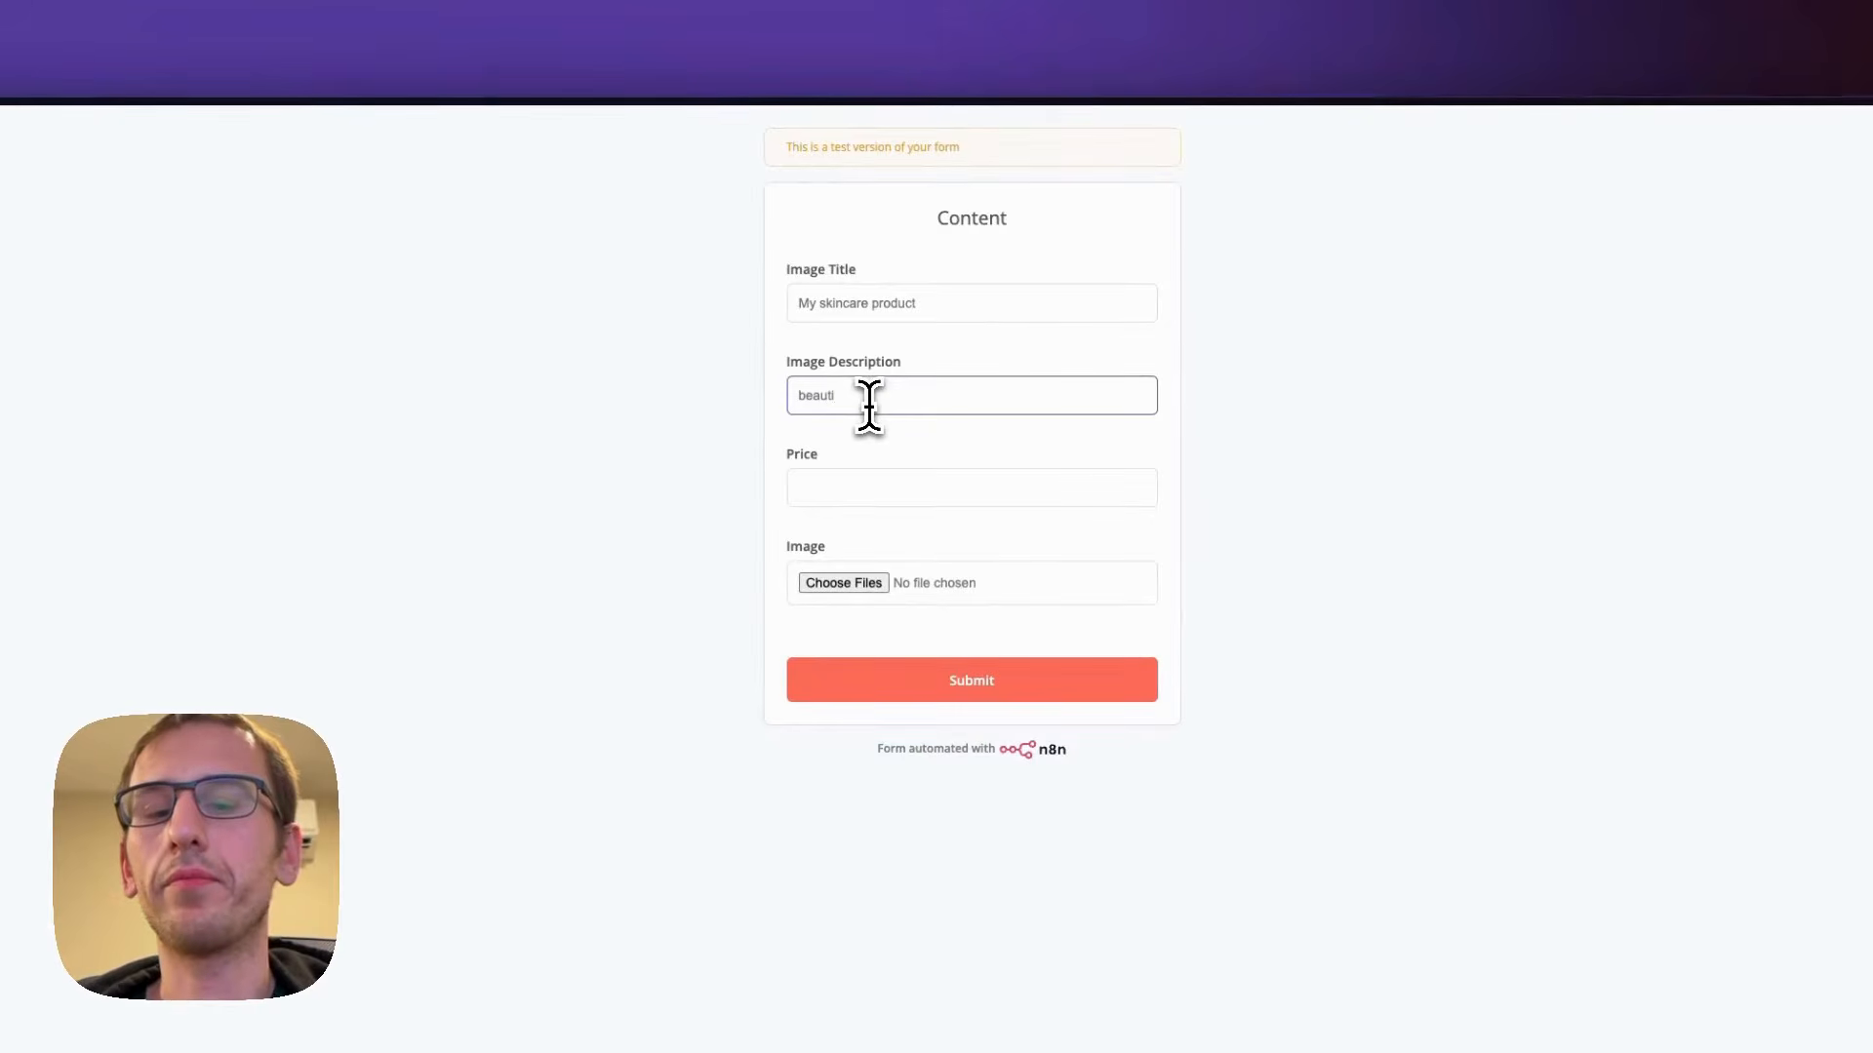
type("ful sk")
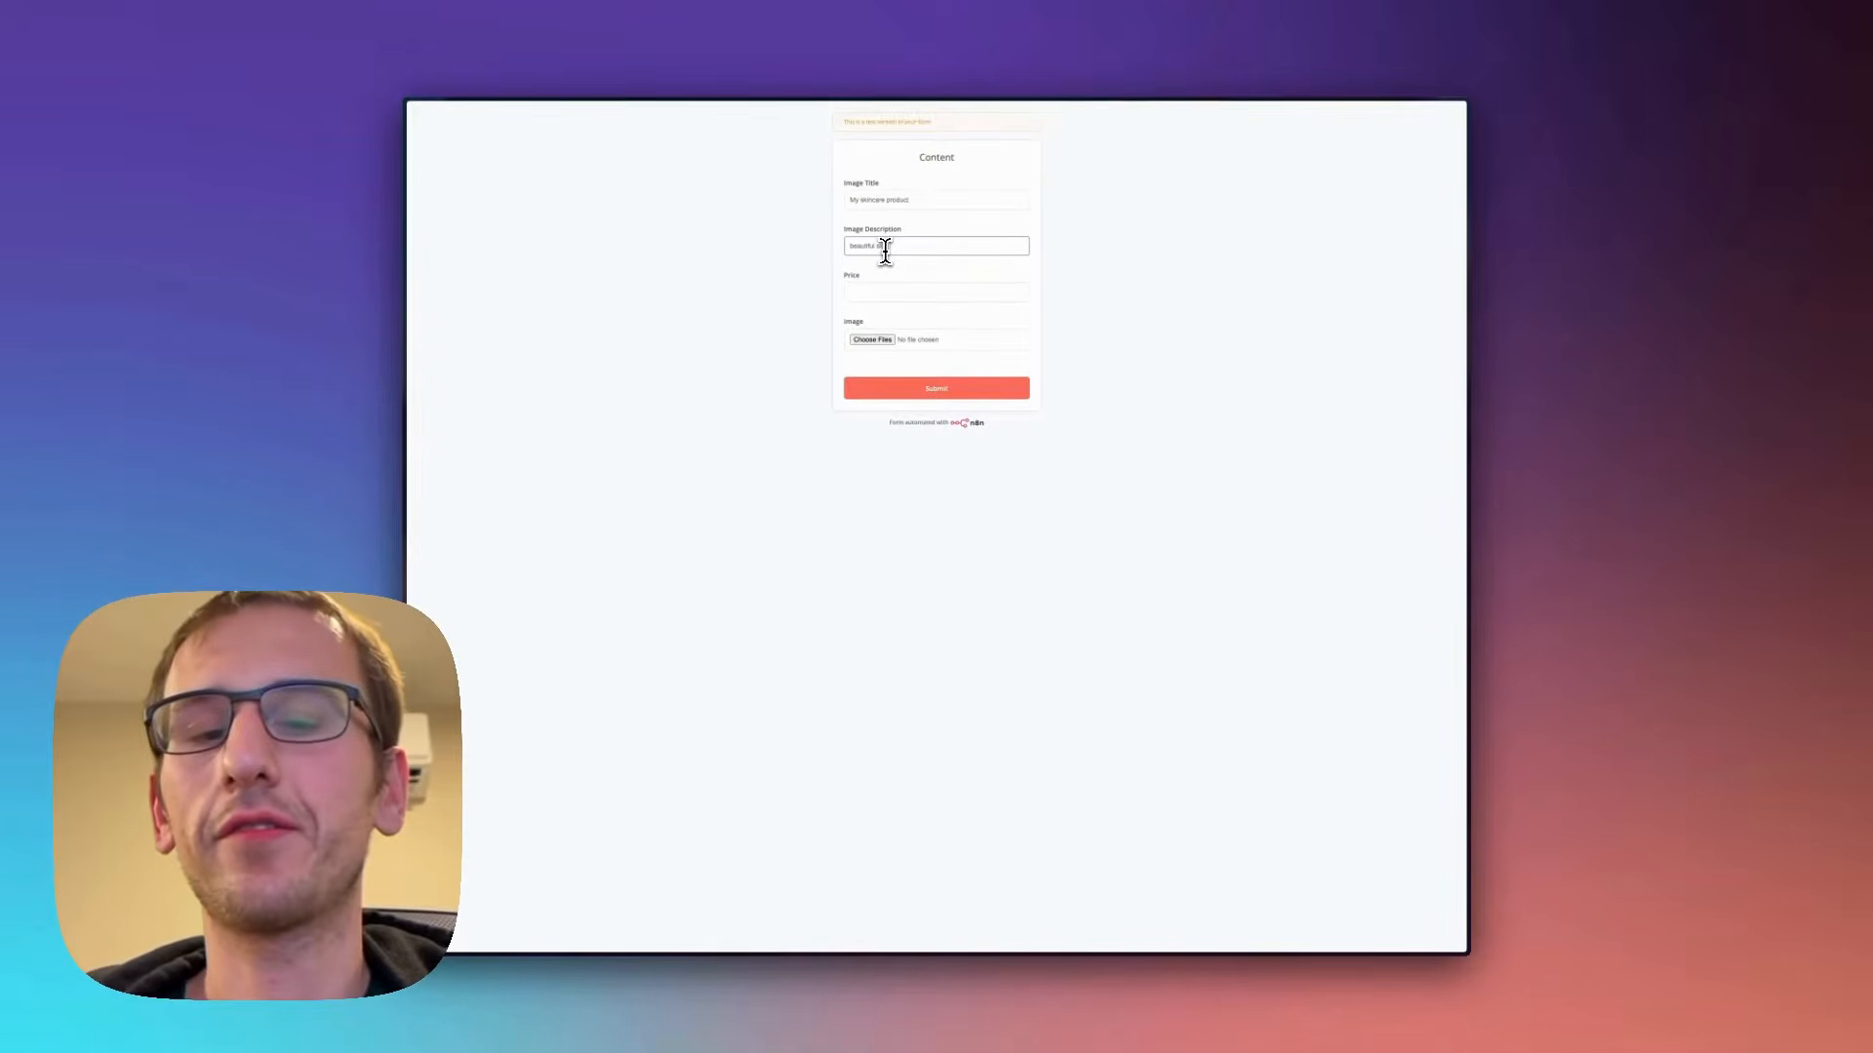
type("in guarantee")
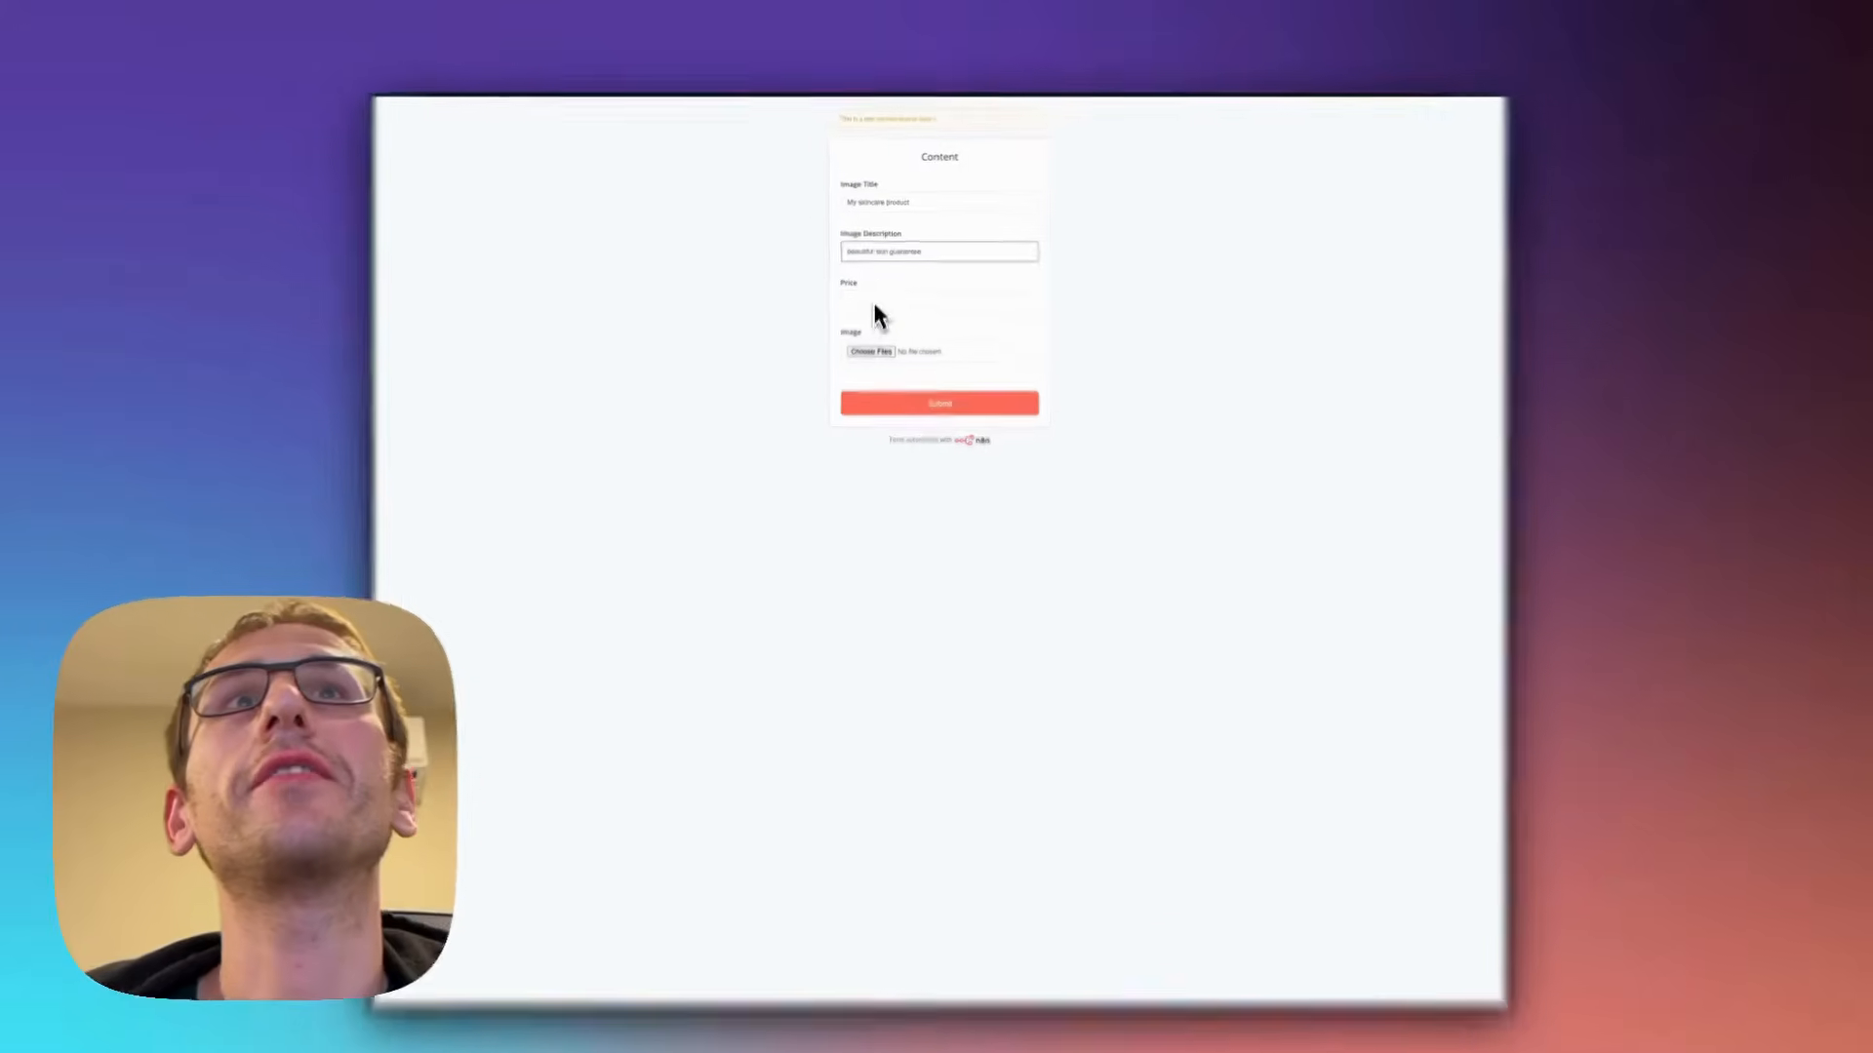
left_click(871, 299)
type("$79.99")
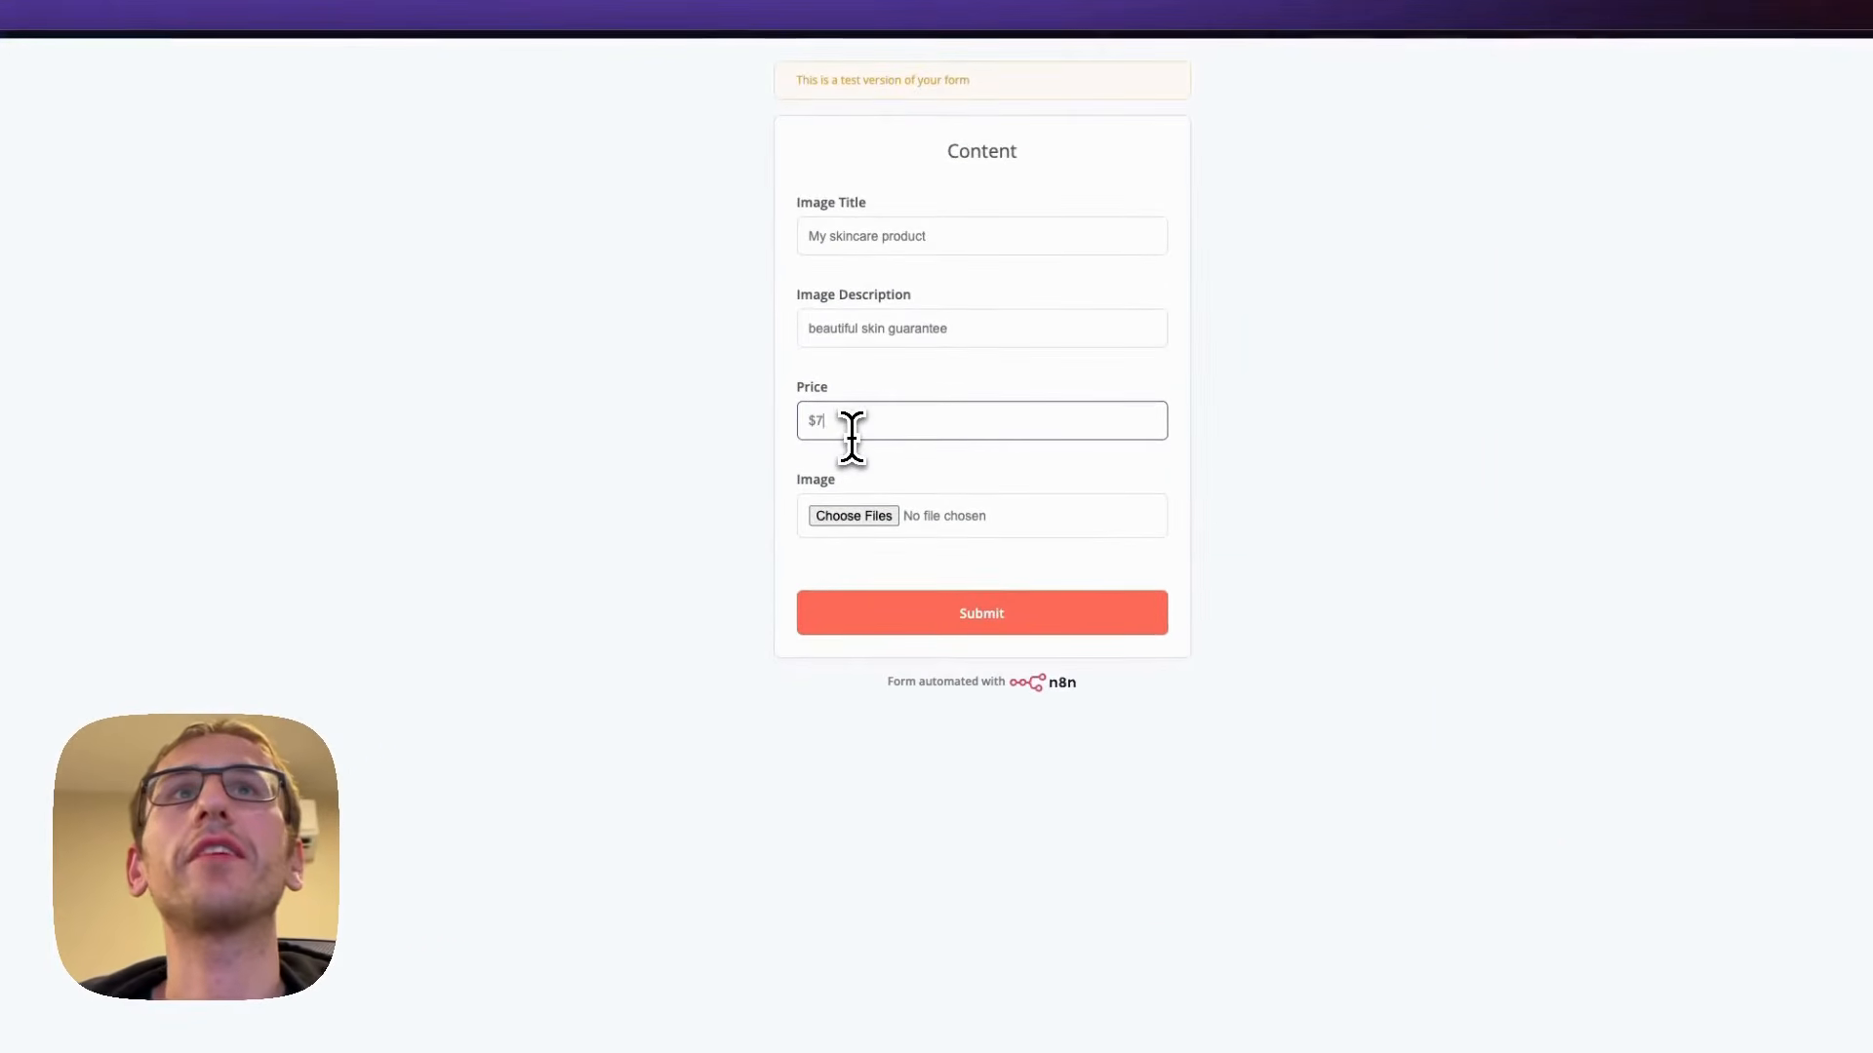
- Attach Skincare Product.png from Downloads as the form's image and submit the form
left_click(881, 518)
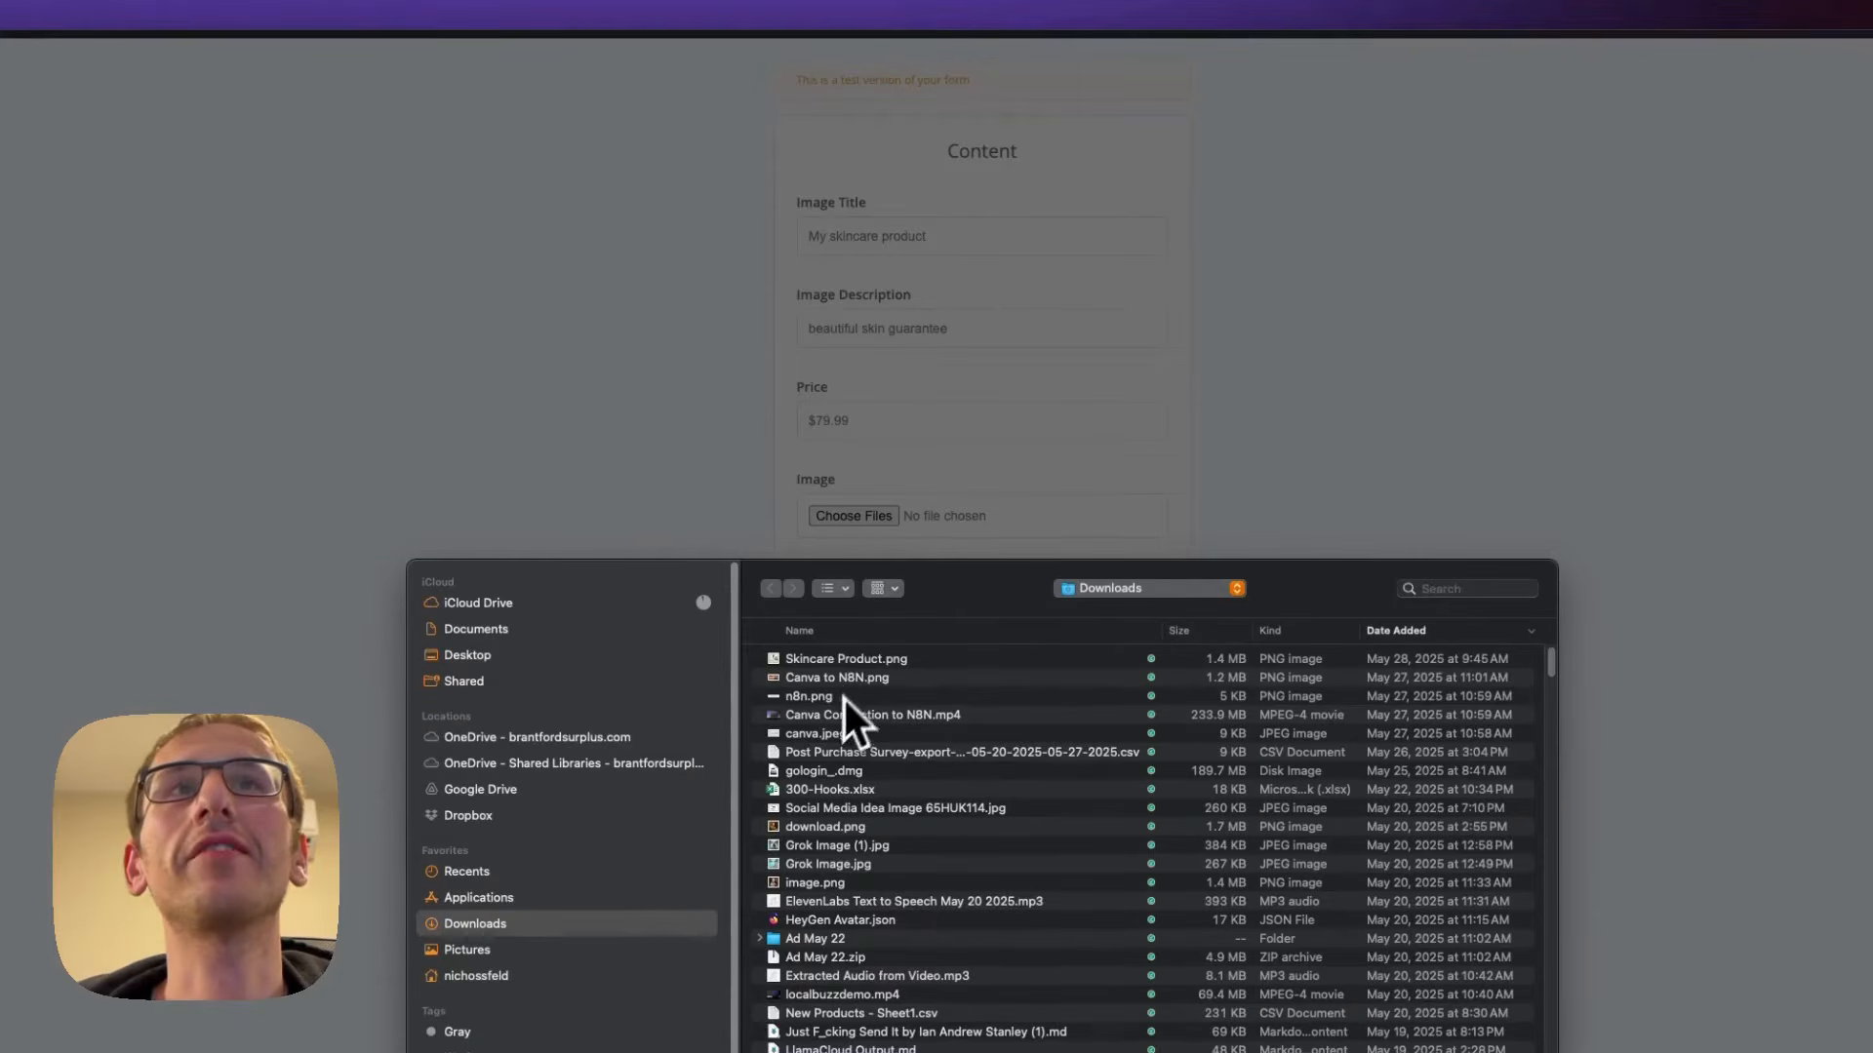
left_click(862, 660)
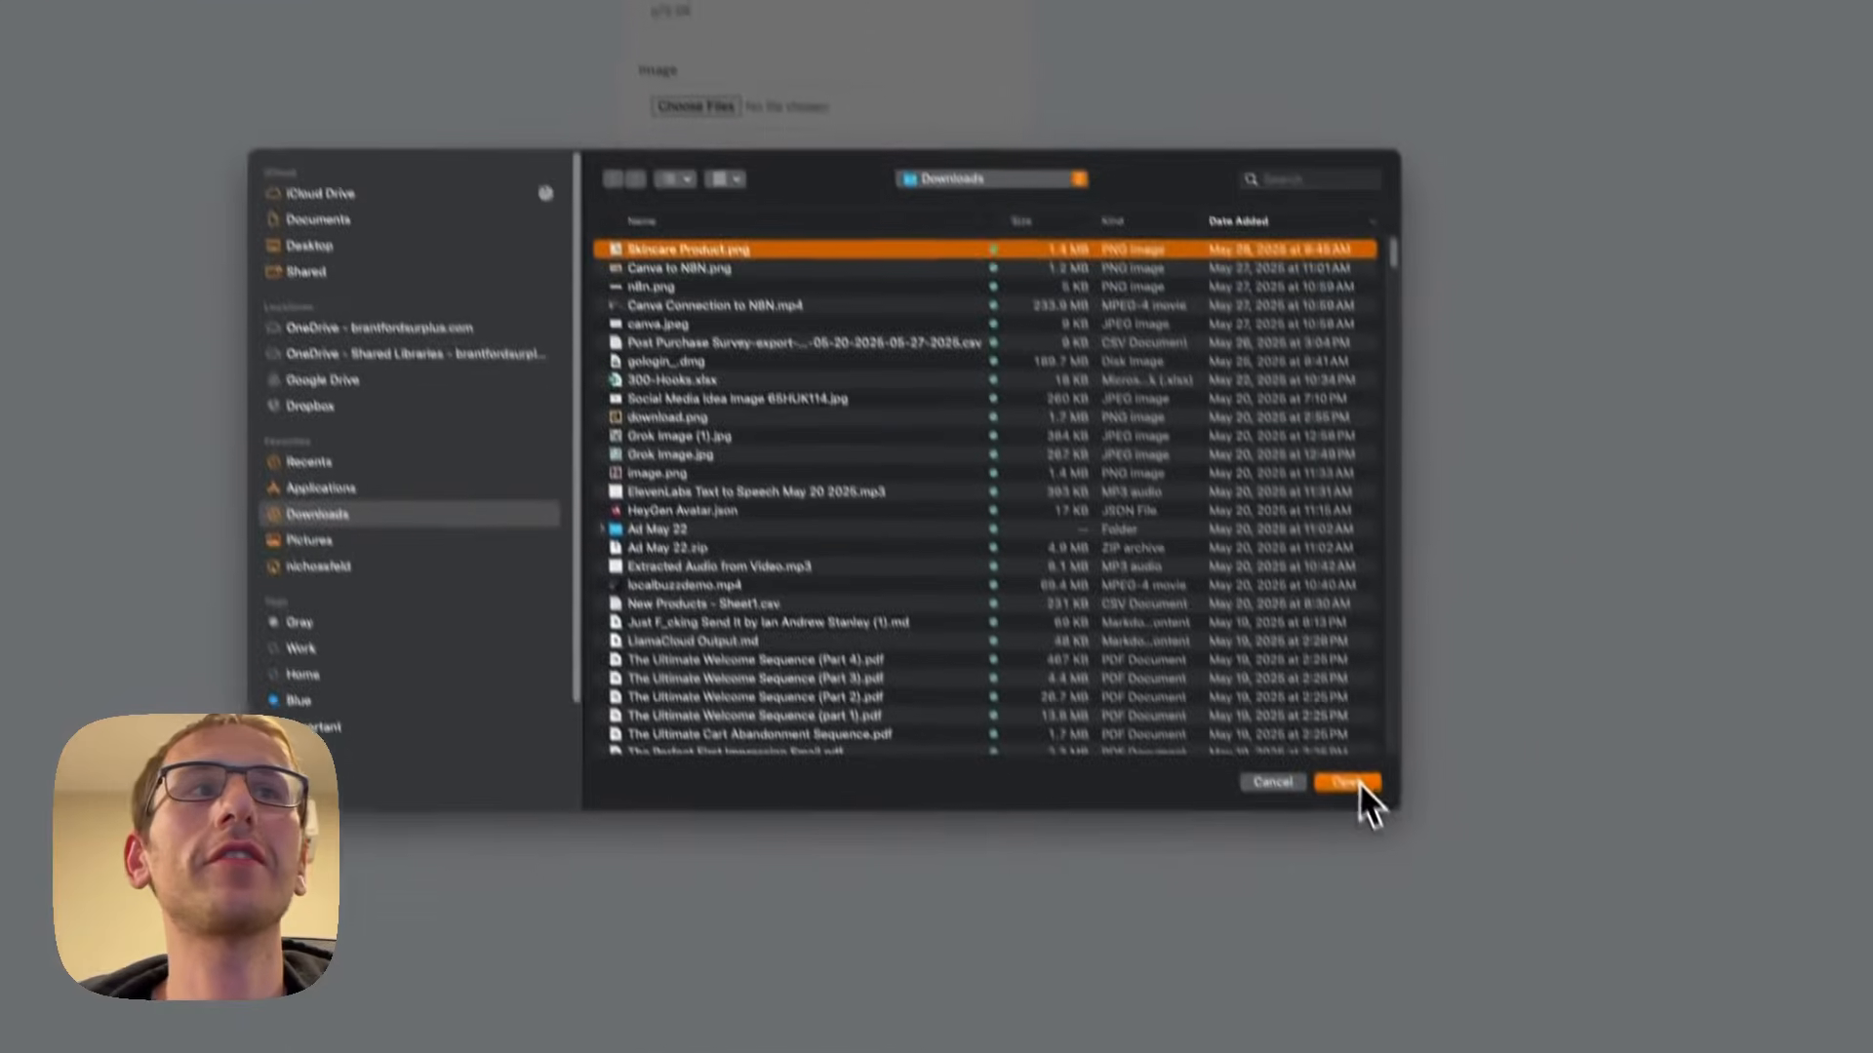
left_click(1481, 1052)
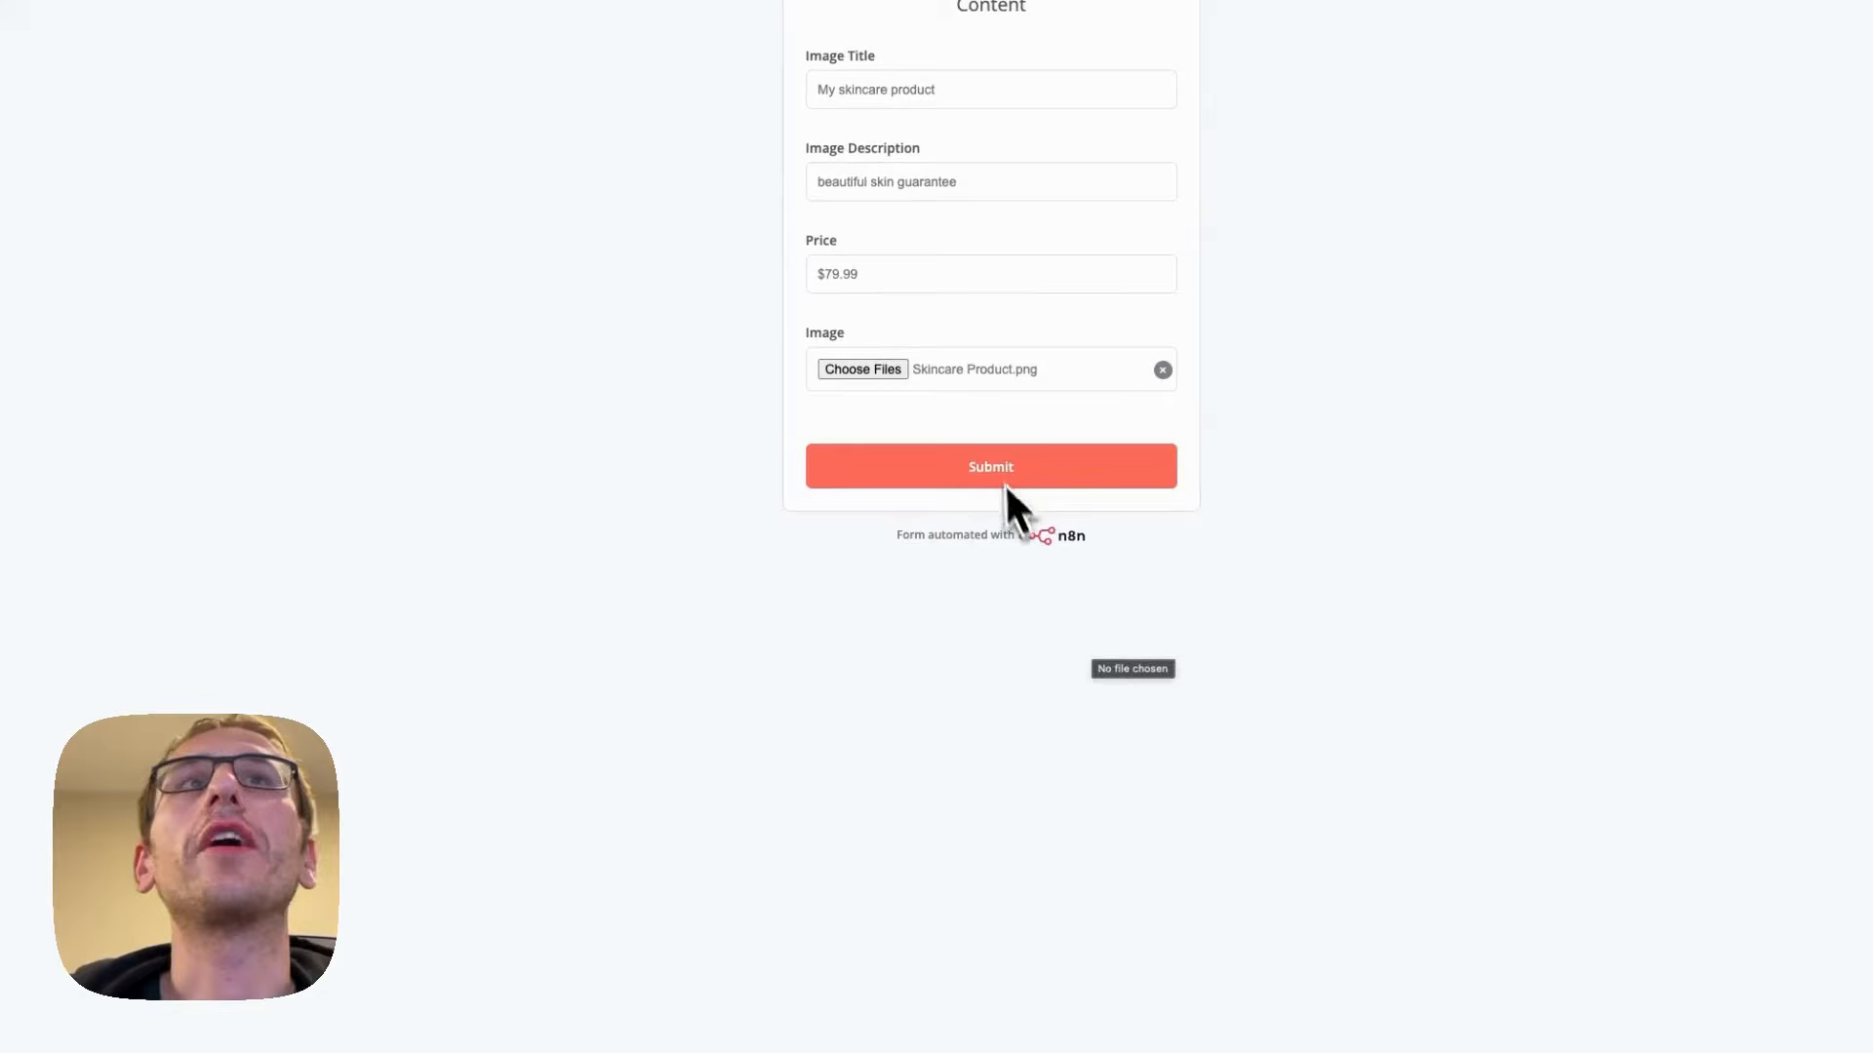
left_click(1006, 480)
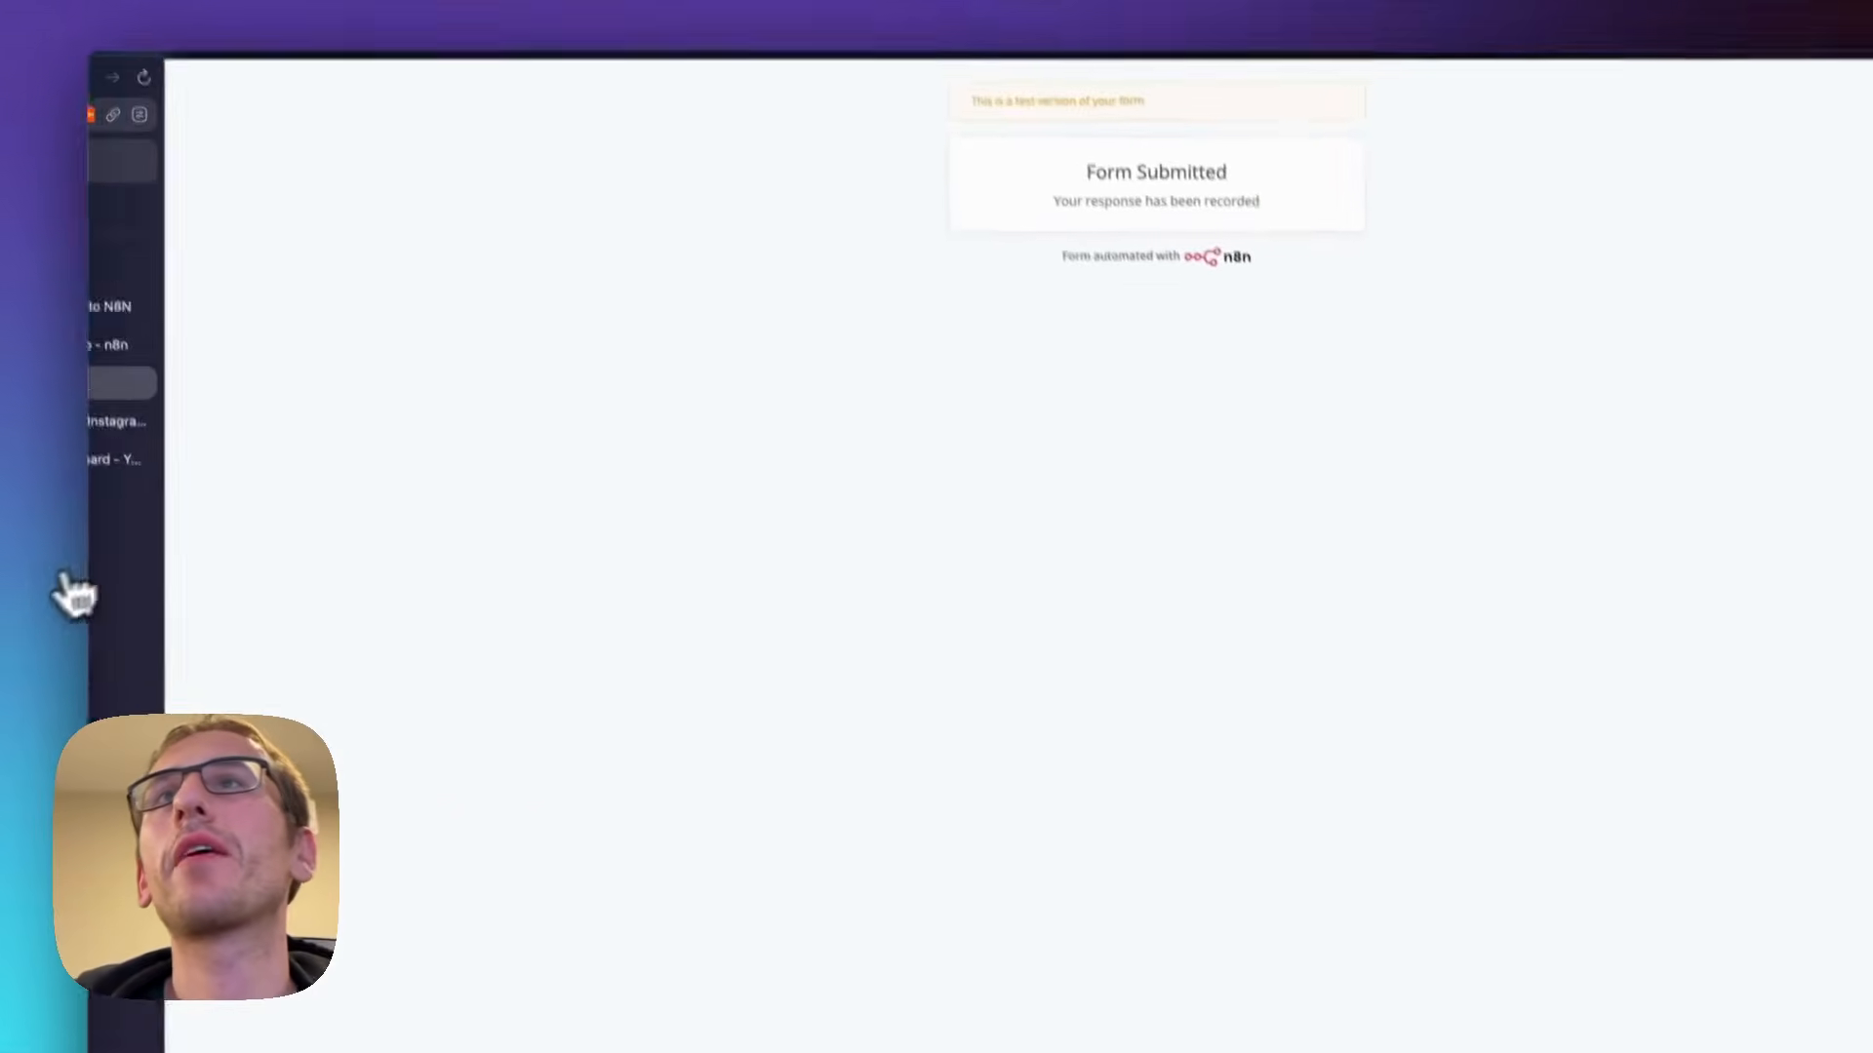
- Return to the Canva Demo workflow and review the HTTP Request1 node's URL, upload metadata header and binary input field
left_click(115, 346)
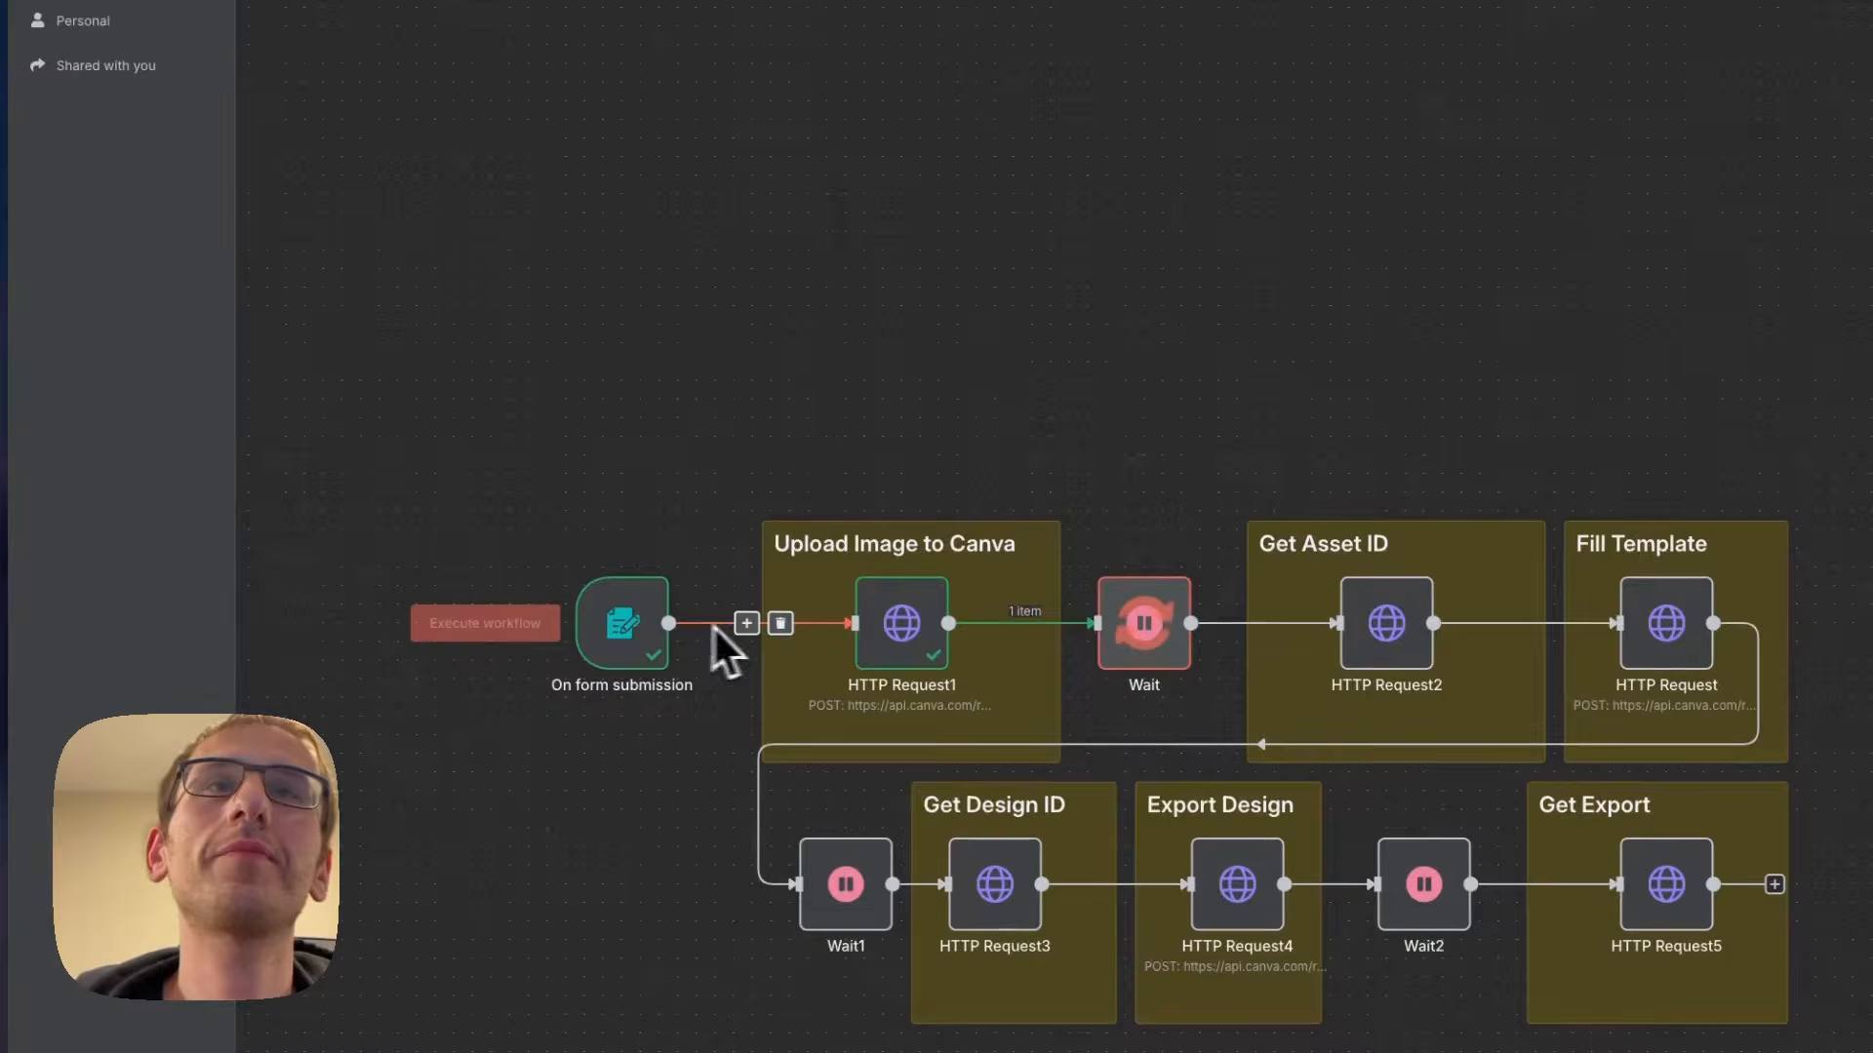
double_click(911, 644)
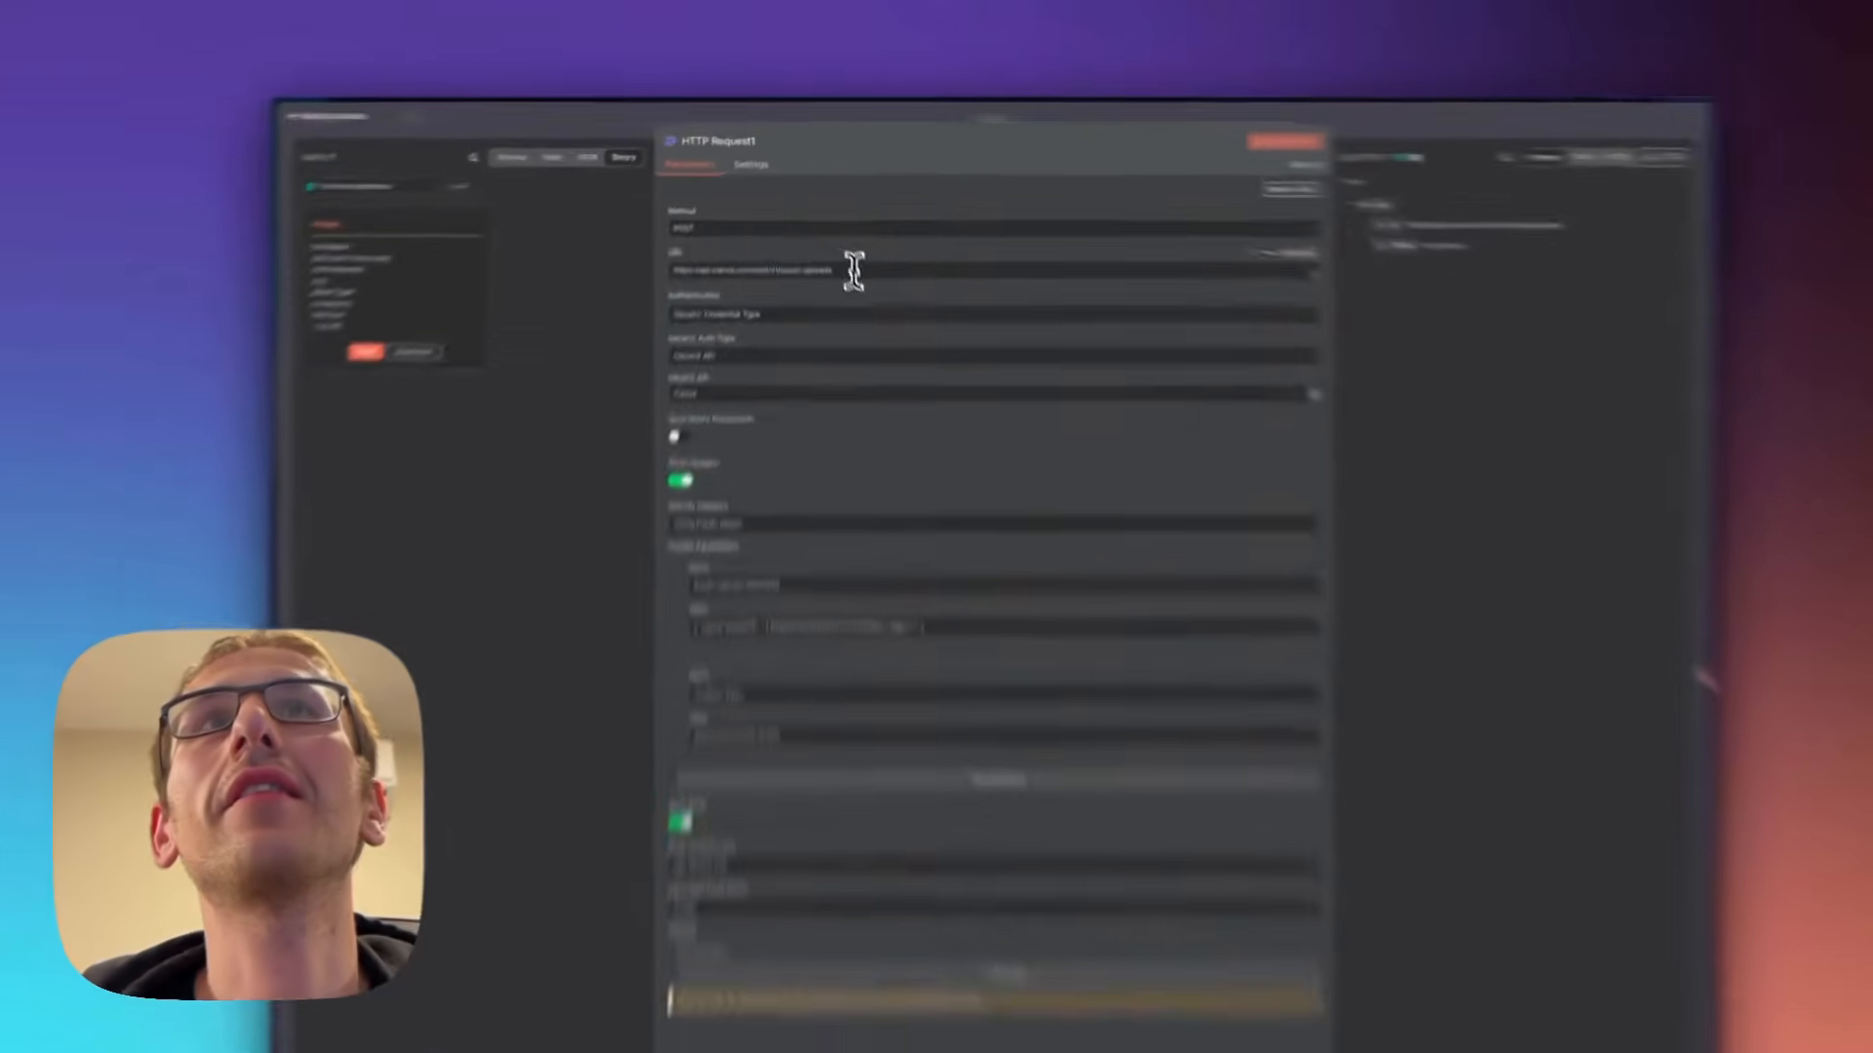
left_click_drag(829, 225, 662, 221)
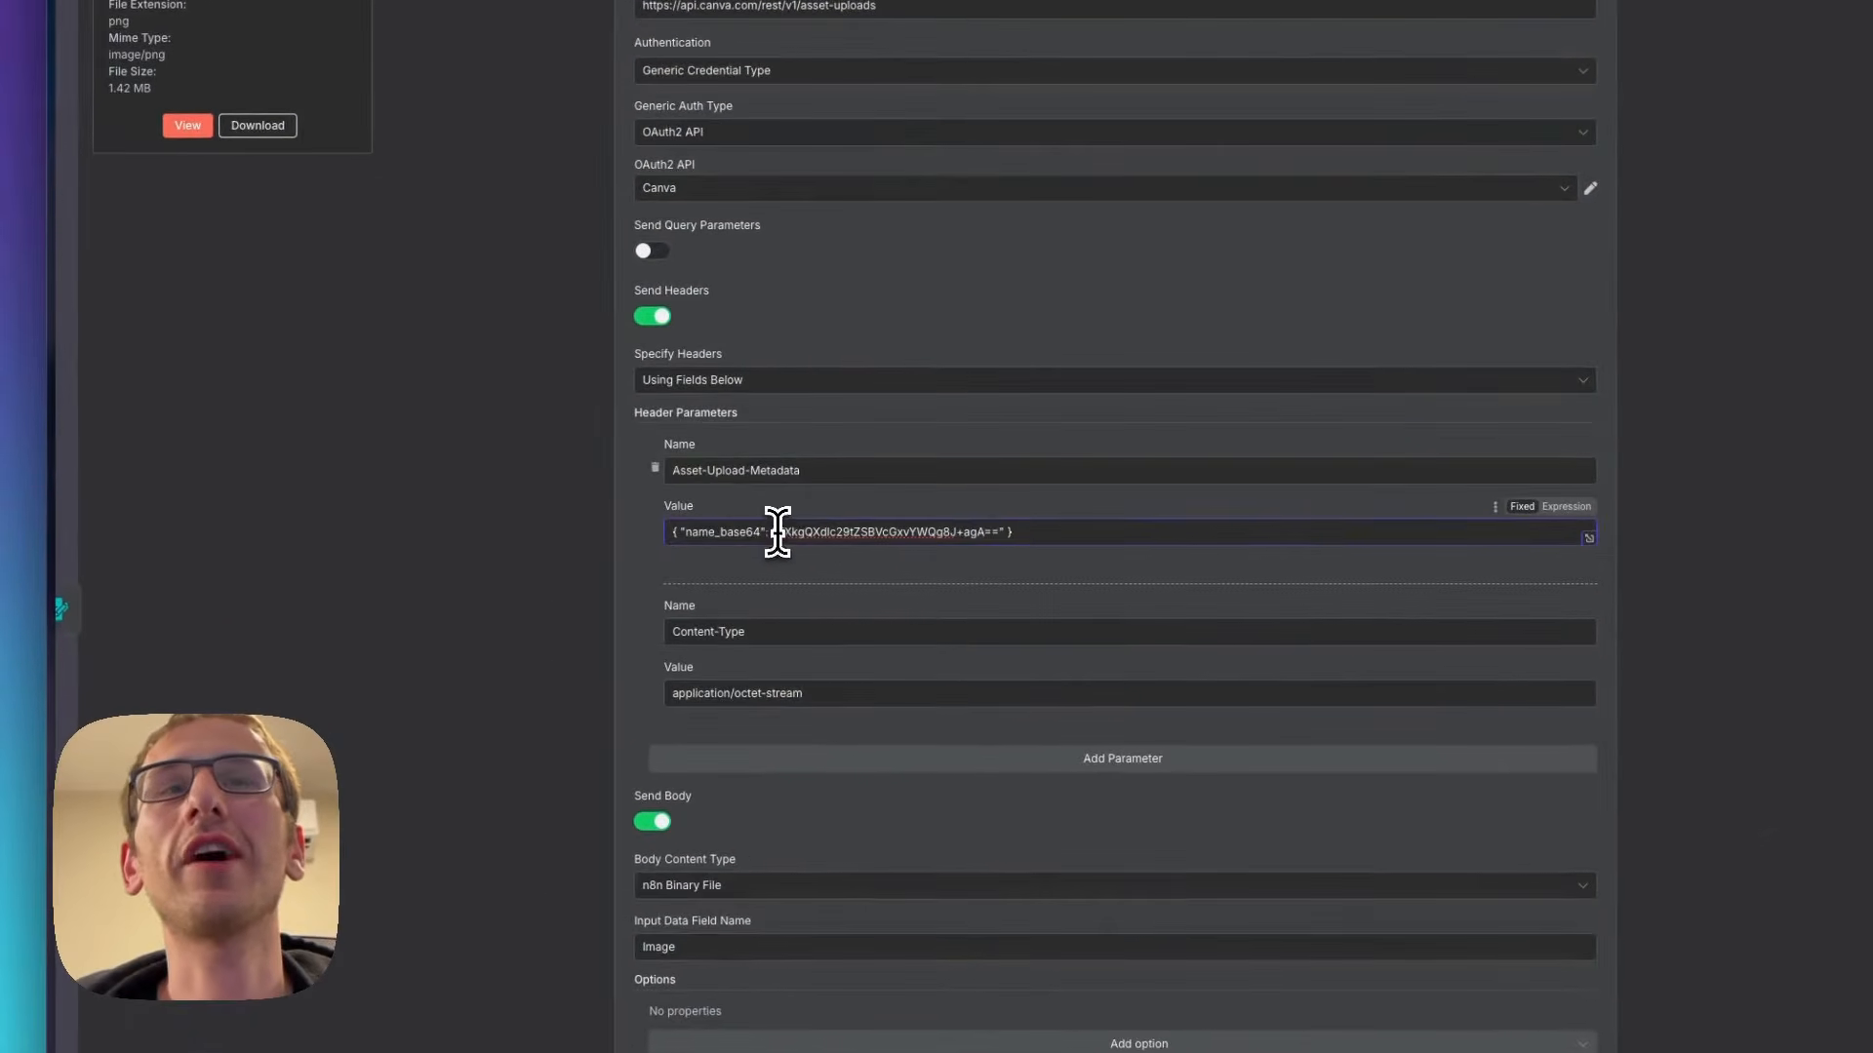
left_click_drag(777, 531, 975, 532)
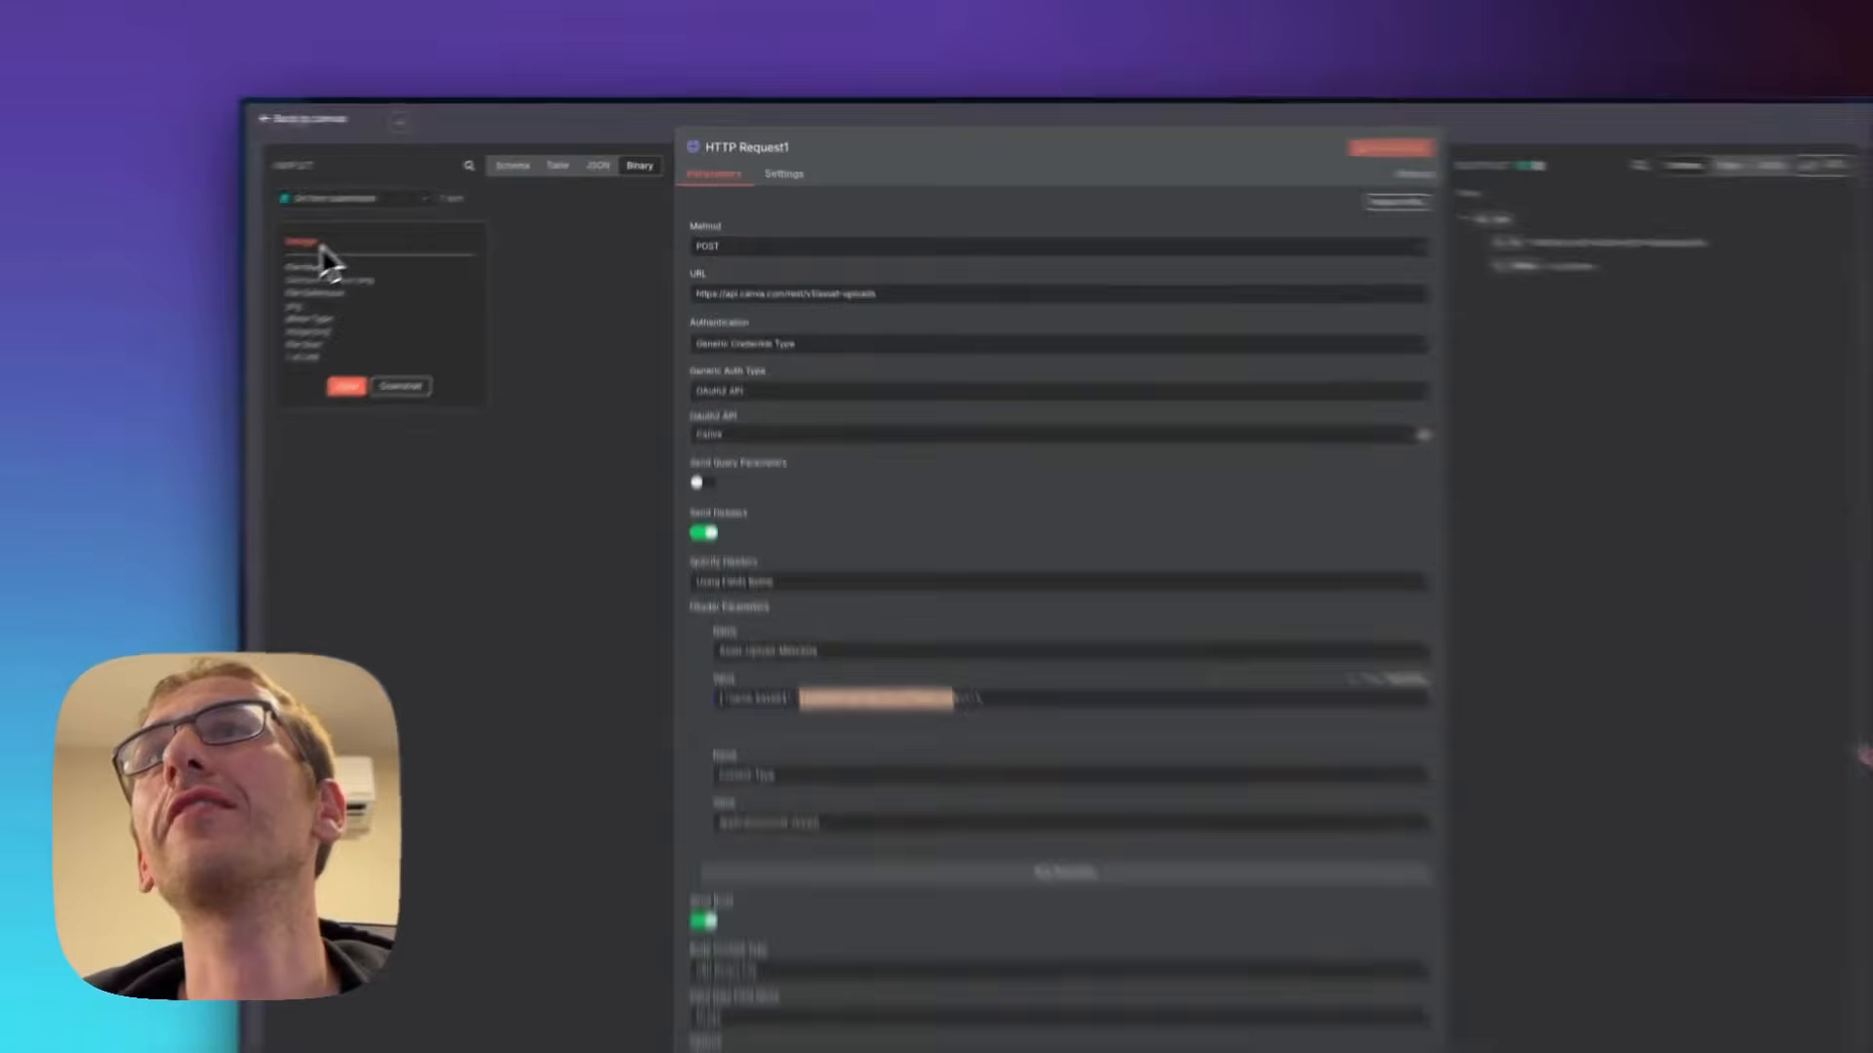
left_click_drag(455, 192, 430, 193)
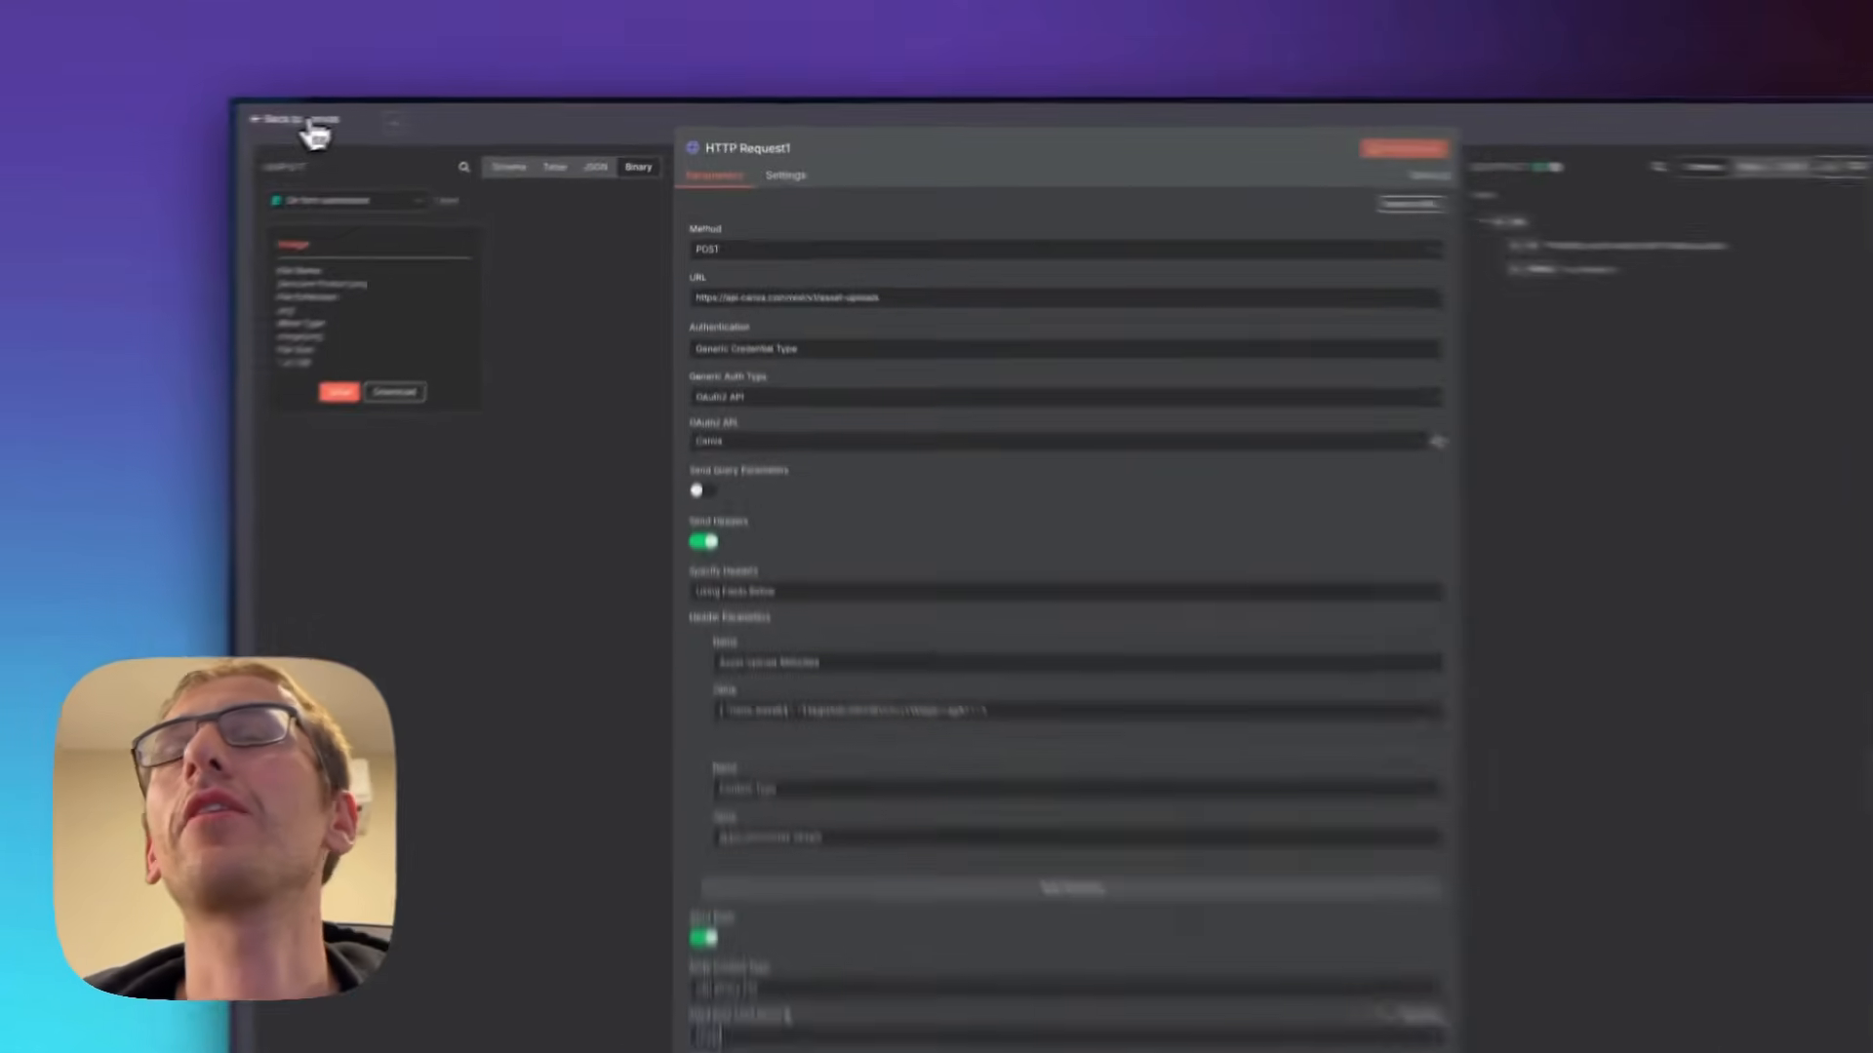
left_click(445, 112)
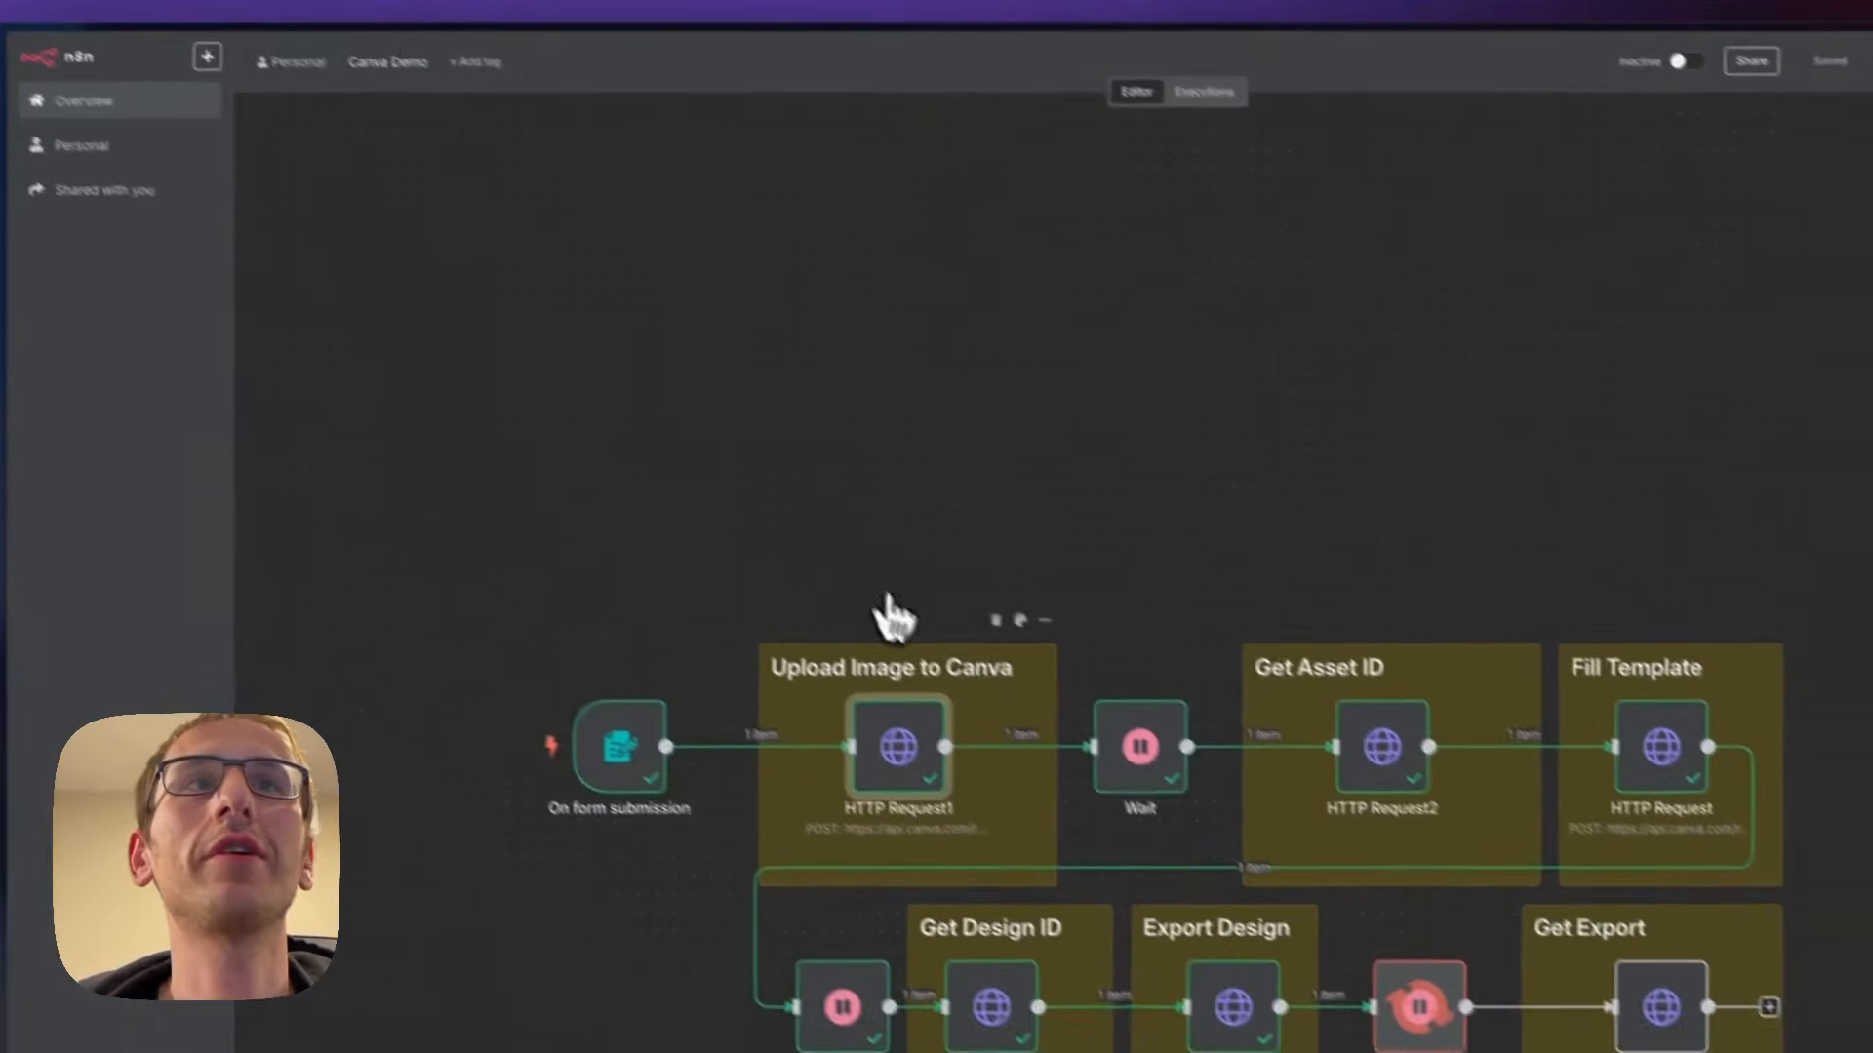
- Check the Wait node's interval settings and examine the asset-uploads URL expression in the HTTP Request2 node
double_click(1032, 681)
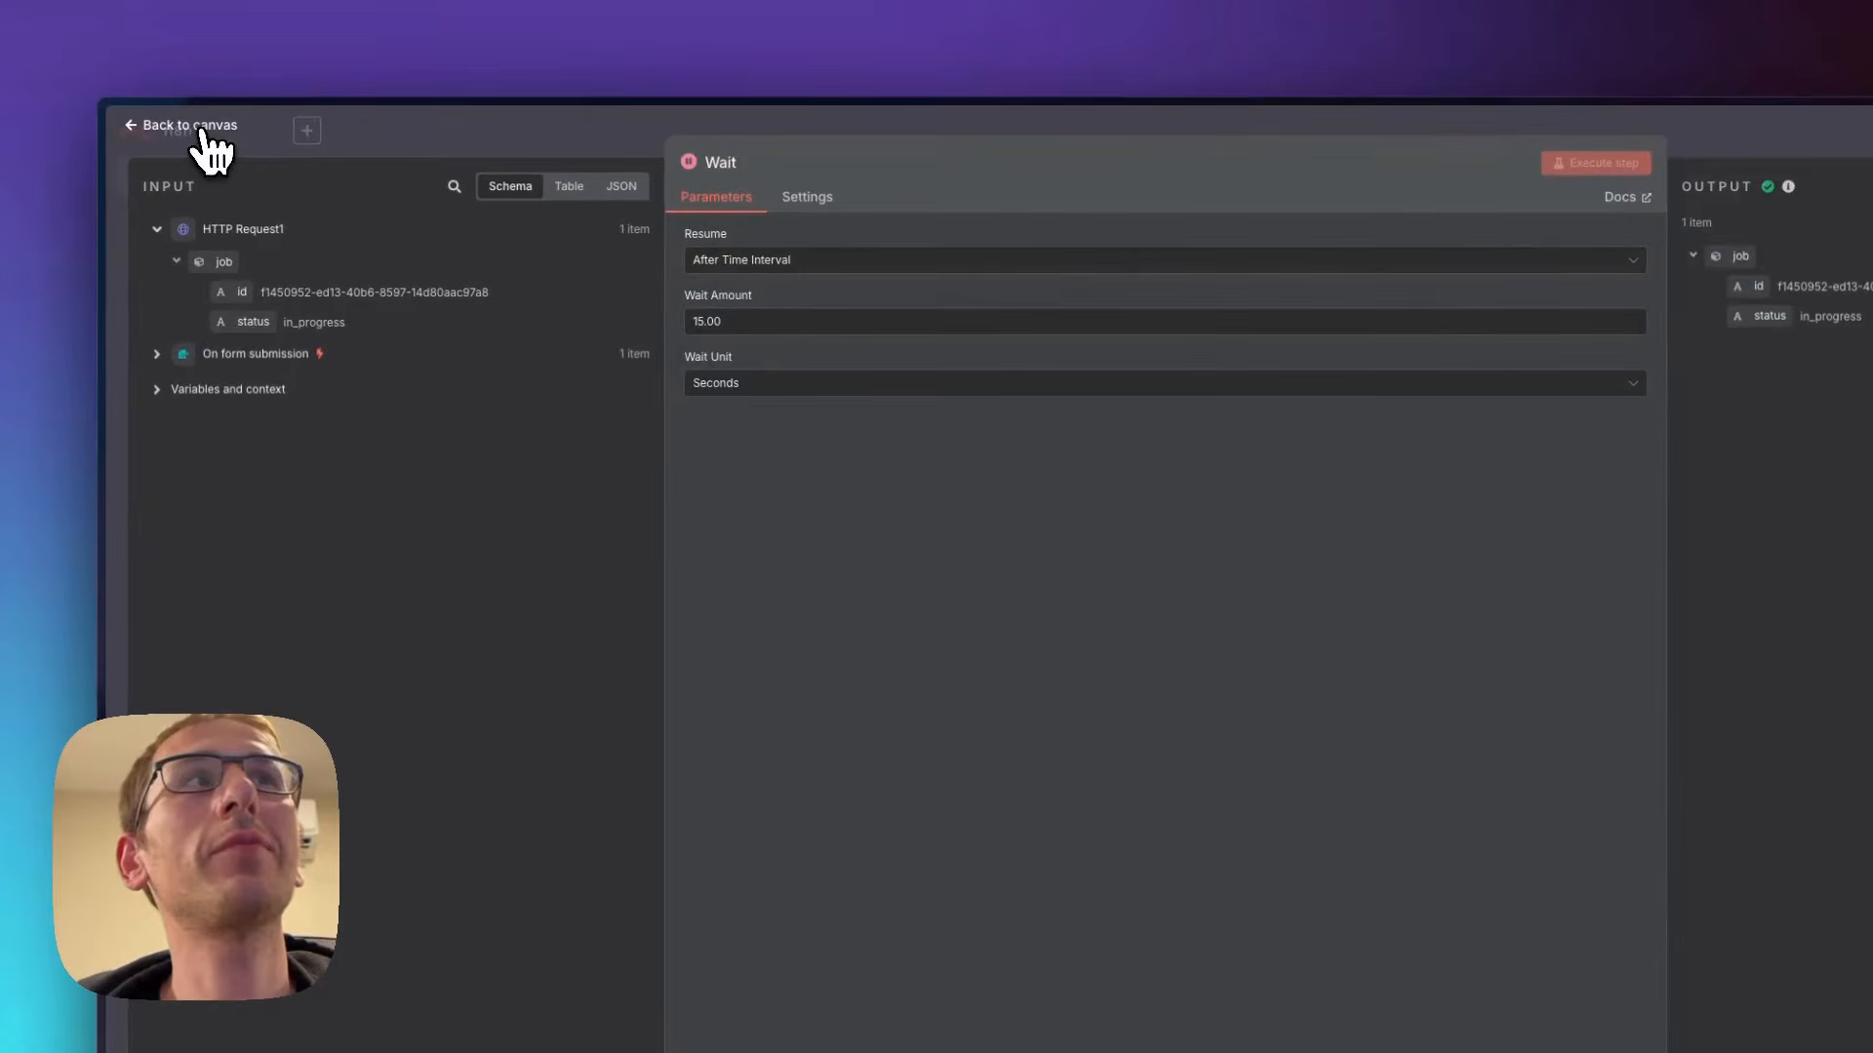
left_click(203, 132)
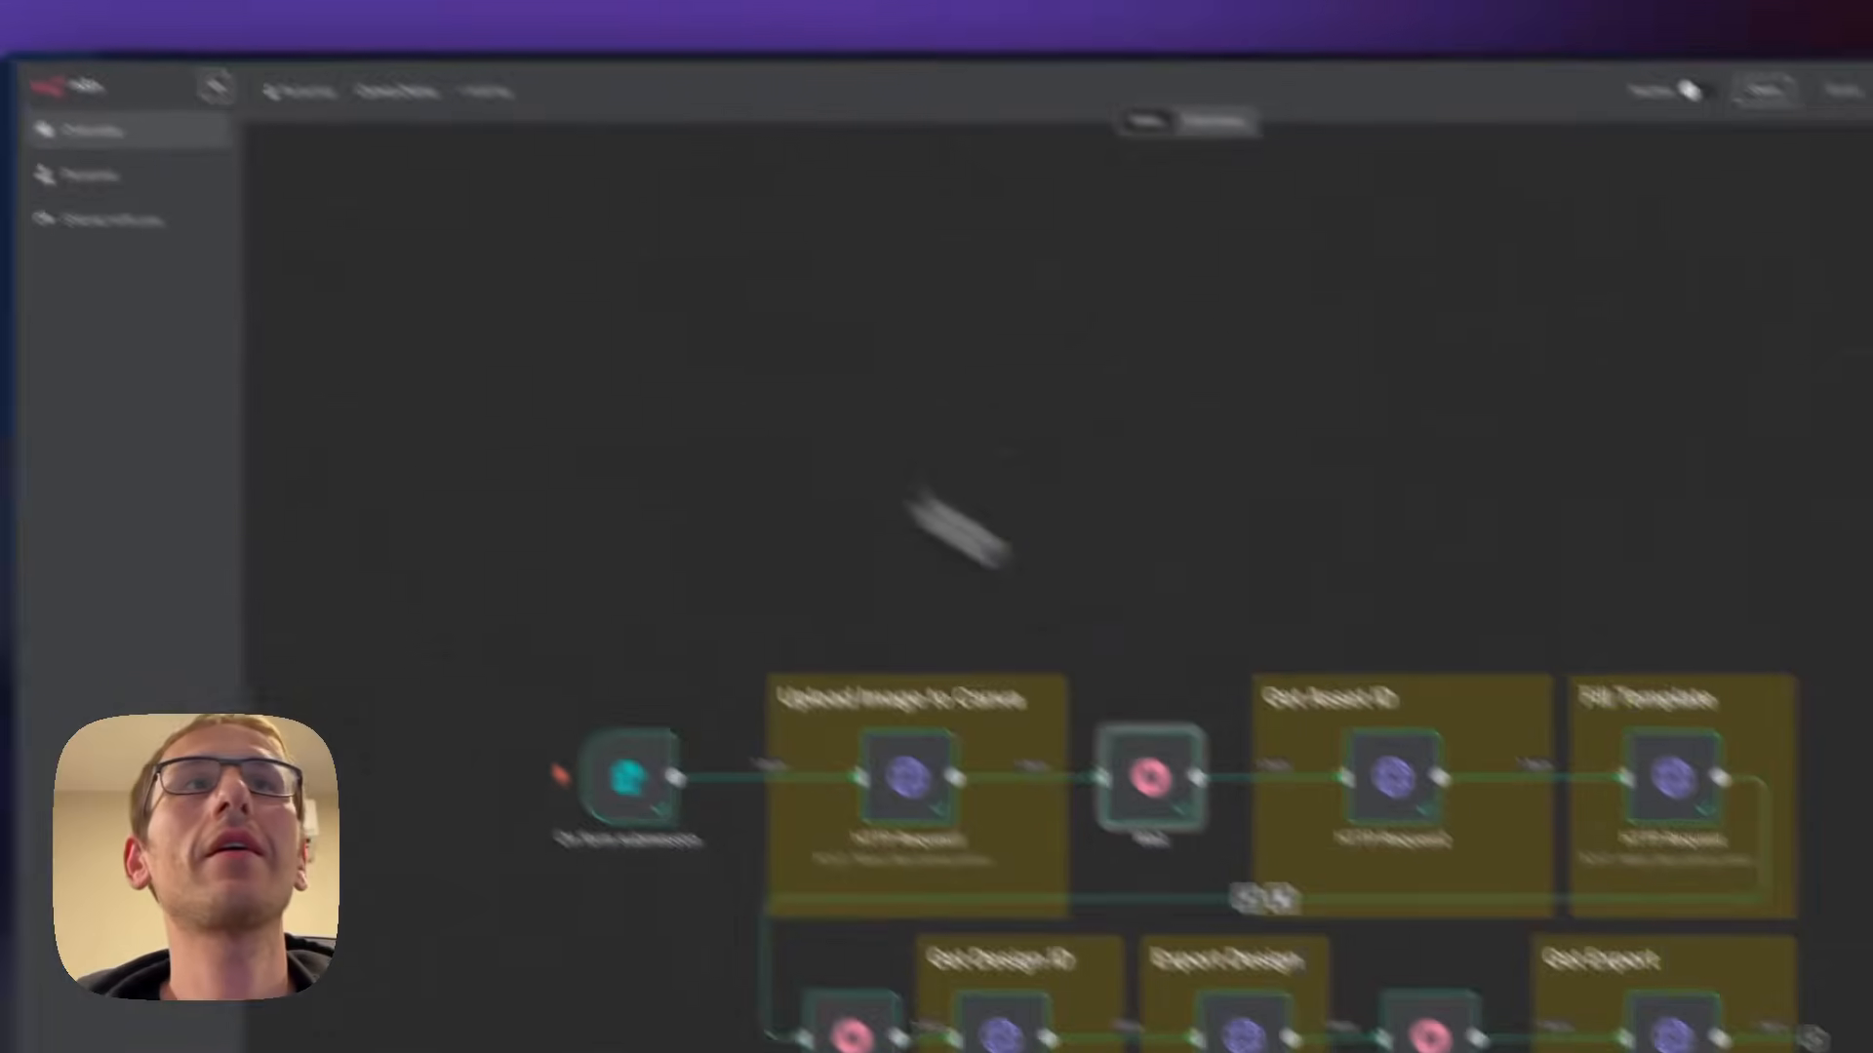
double_click(1128, 595)
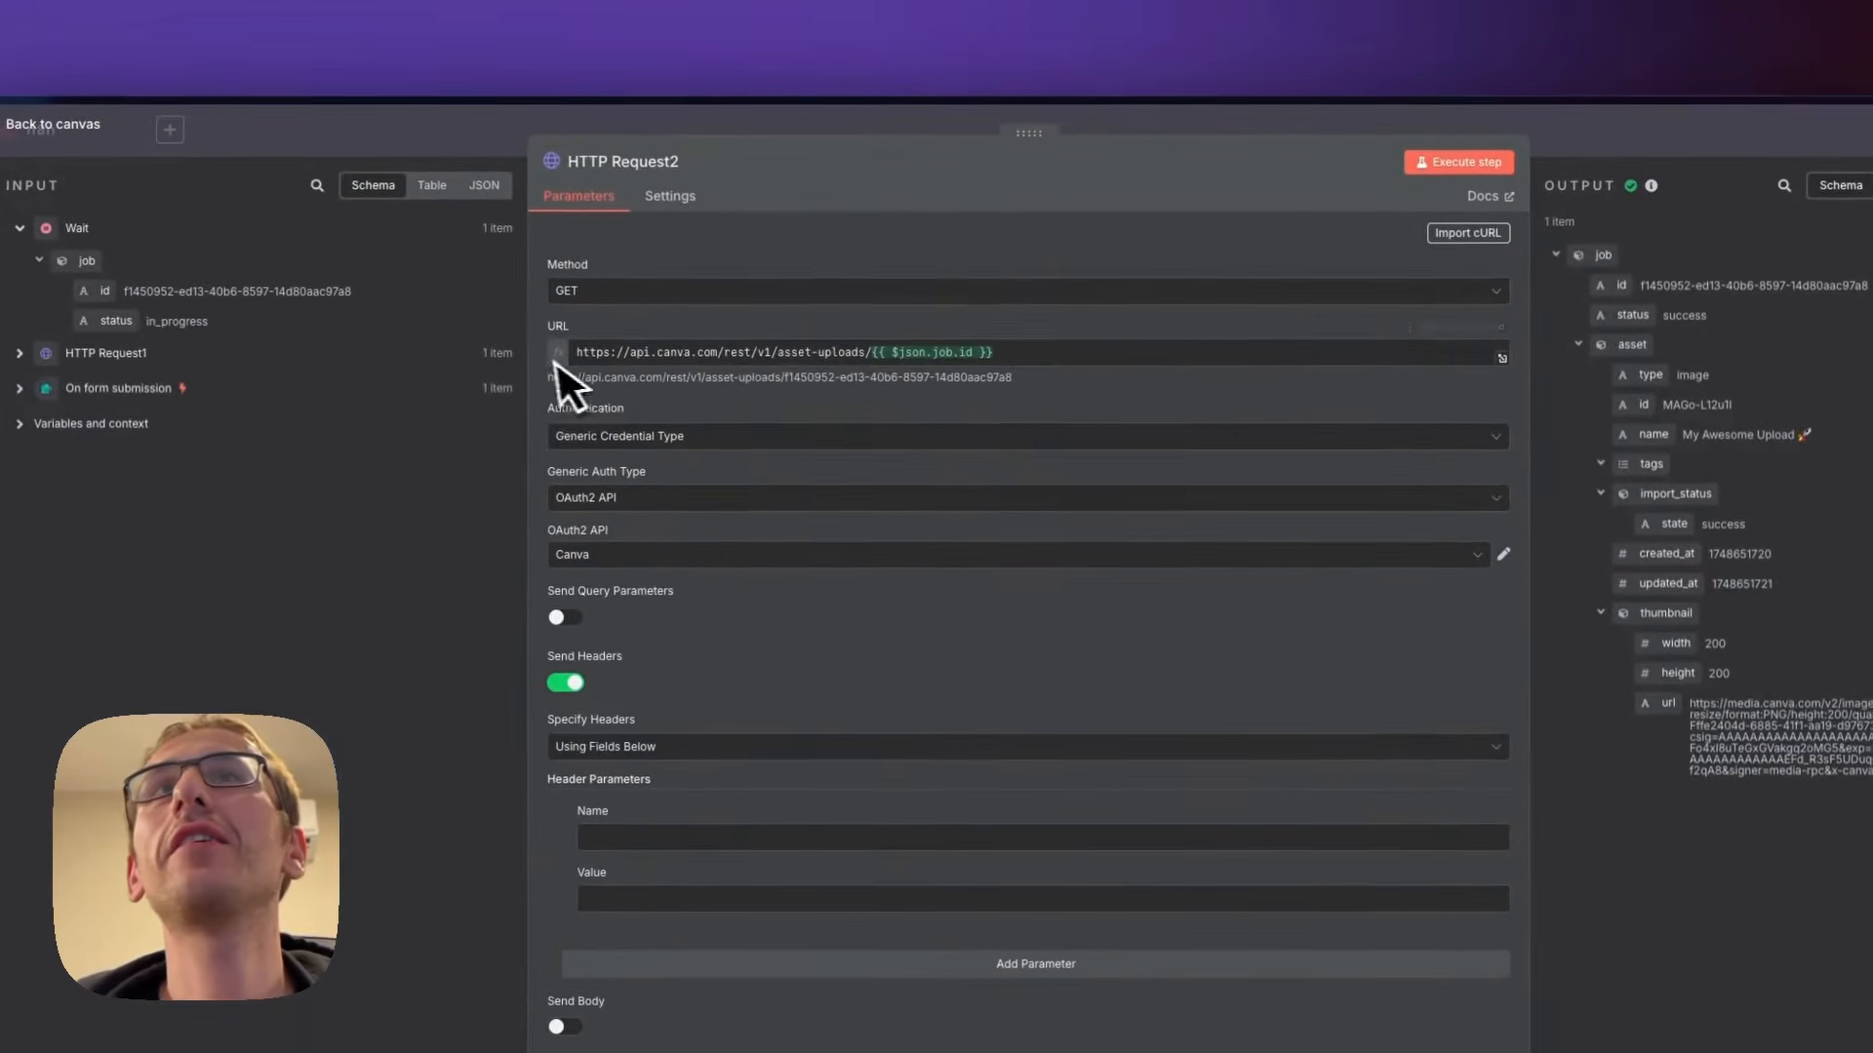
left_click(580, 353)
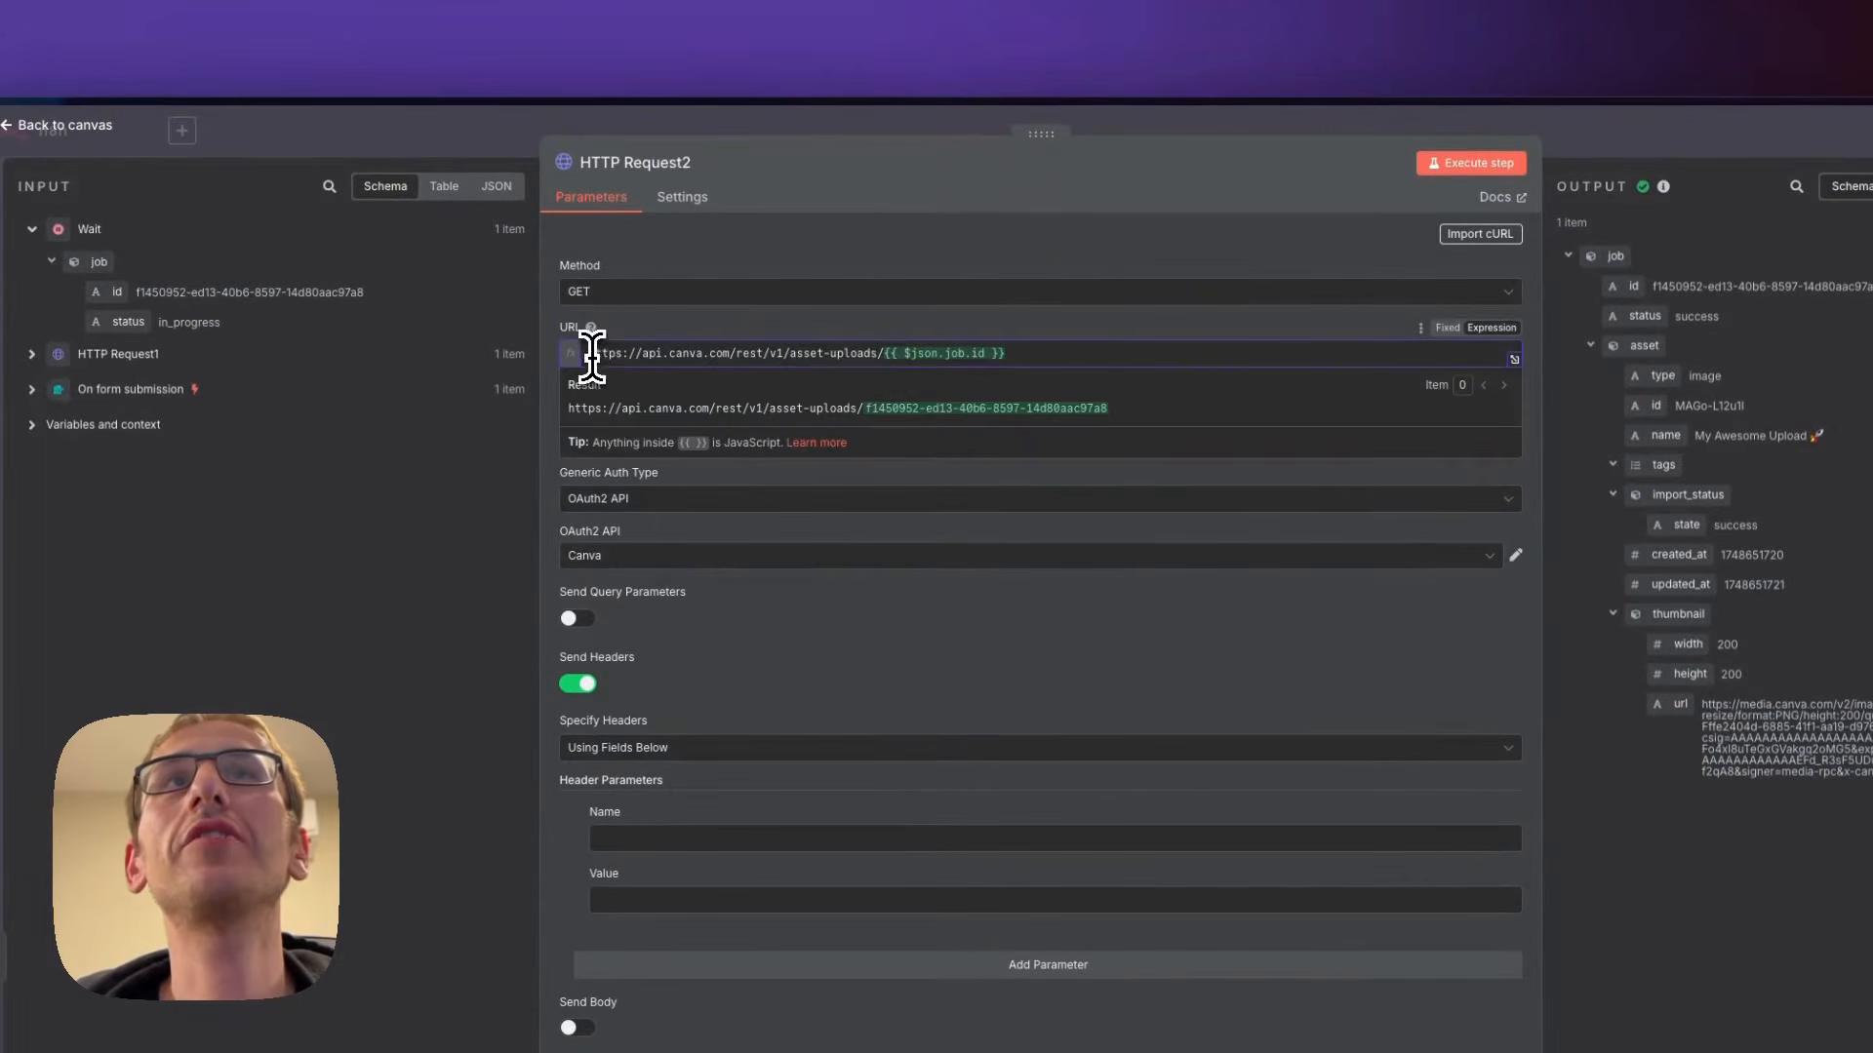
left_click_drag(592, 359, 890, 359)
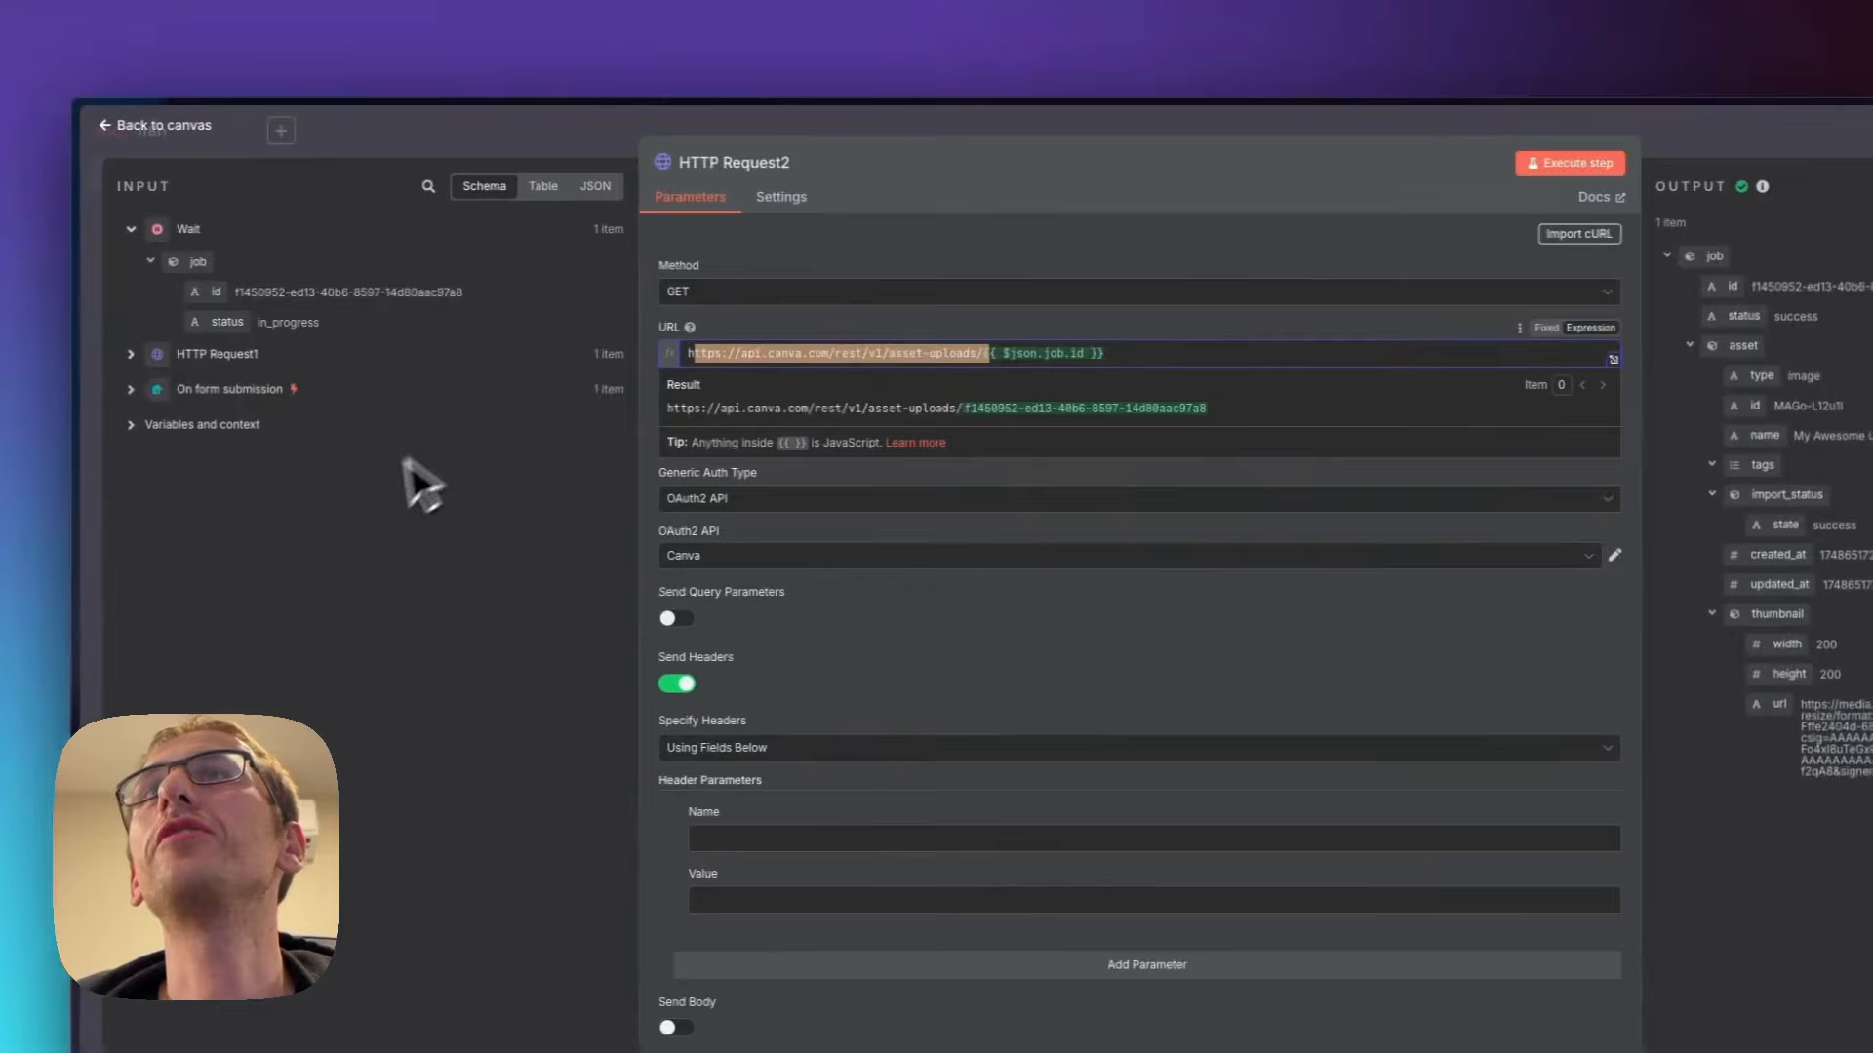
left_click(202, 497)
left_click(334, 517)
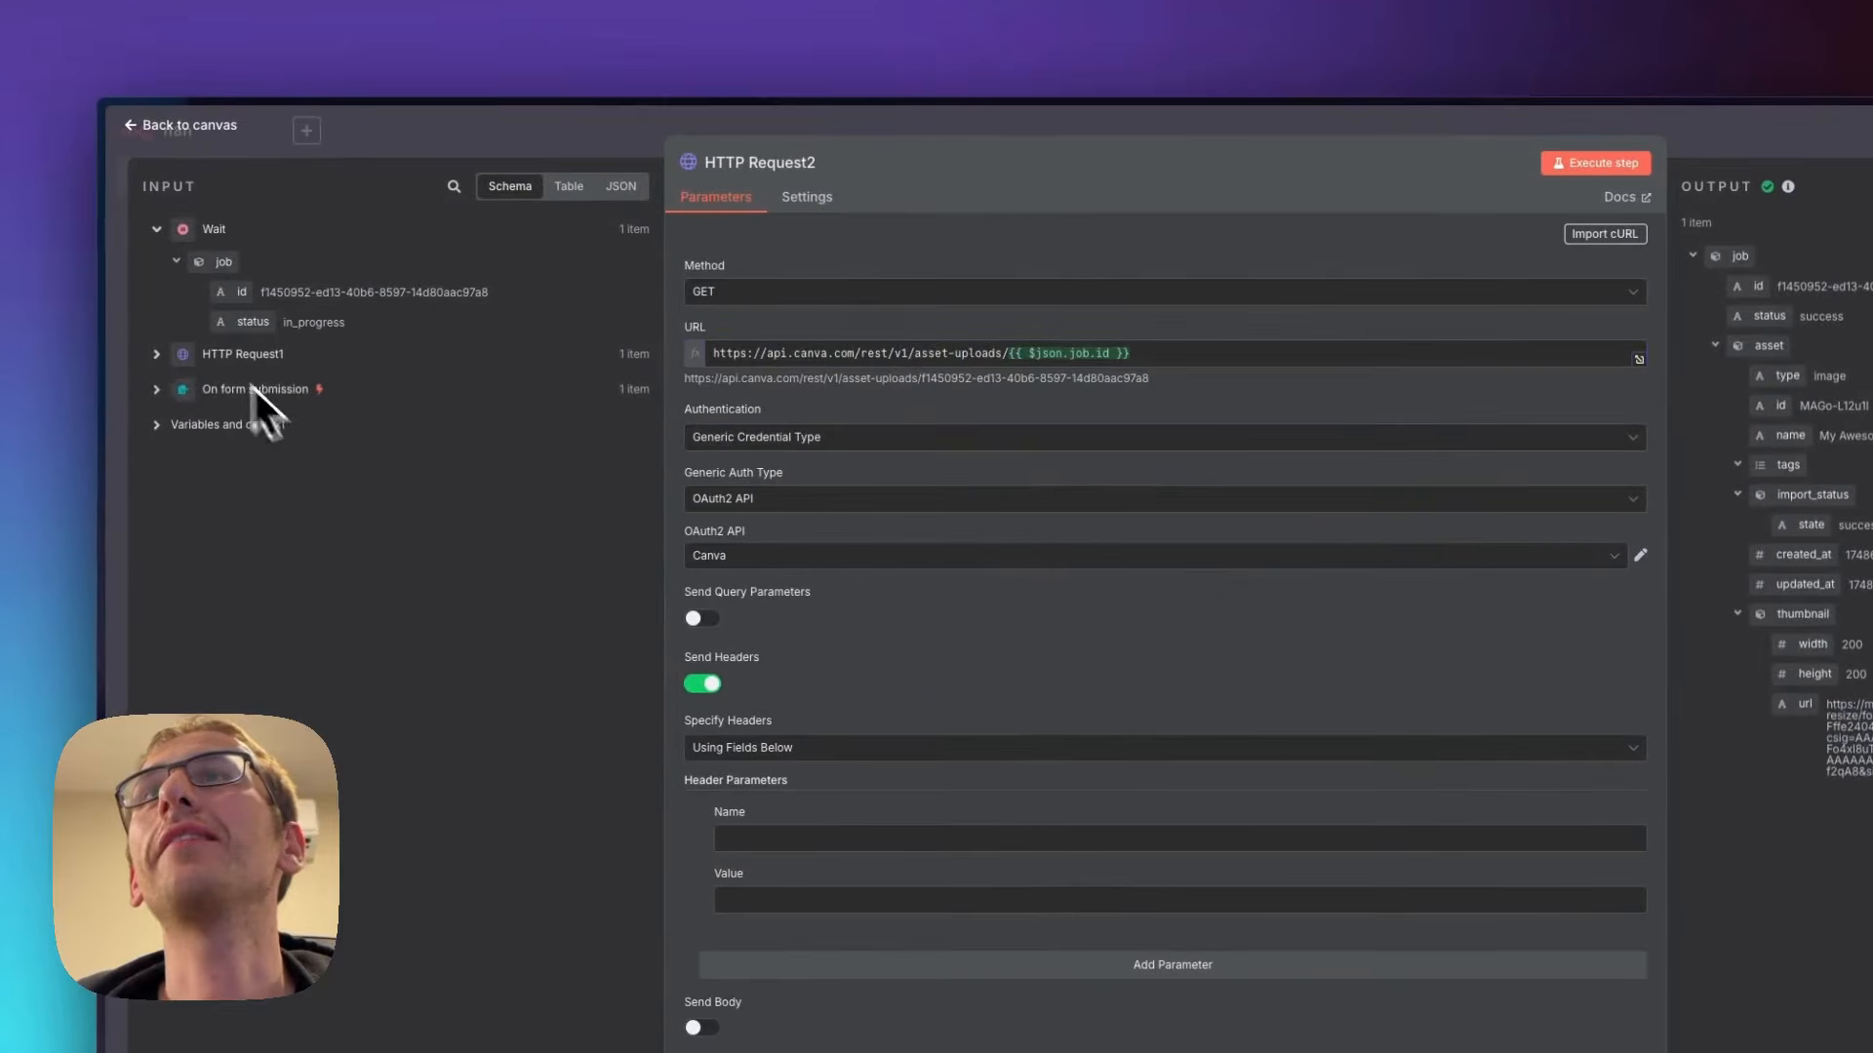
- Try adding HTTP Request1's job id to the HTTP Request2 URL, remove the added expression, and return to the canvas
left_click(161, 355)
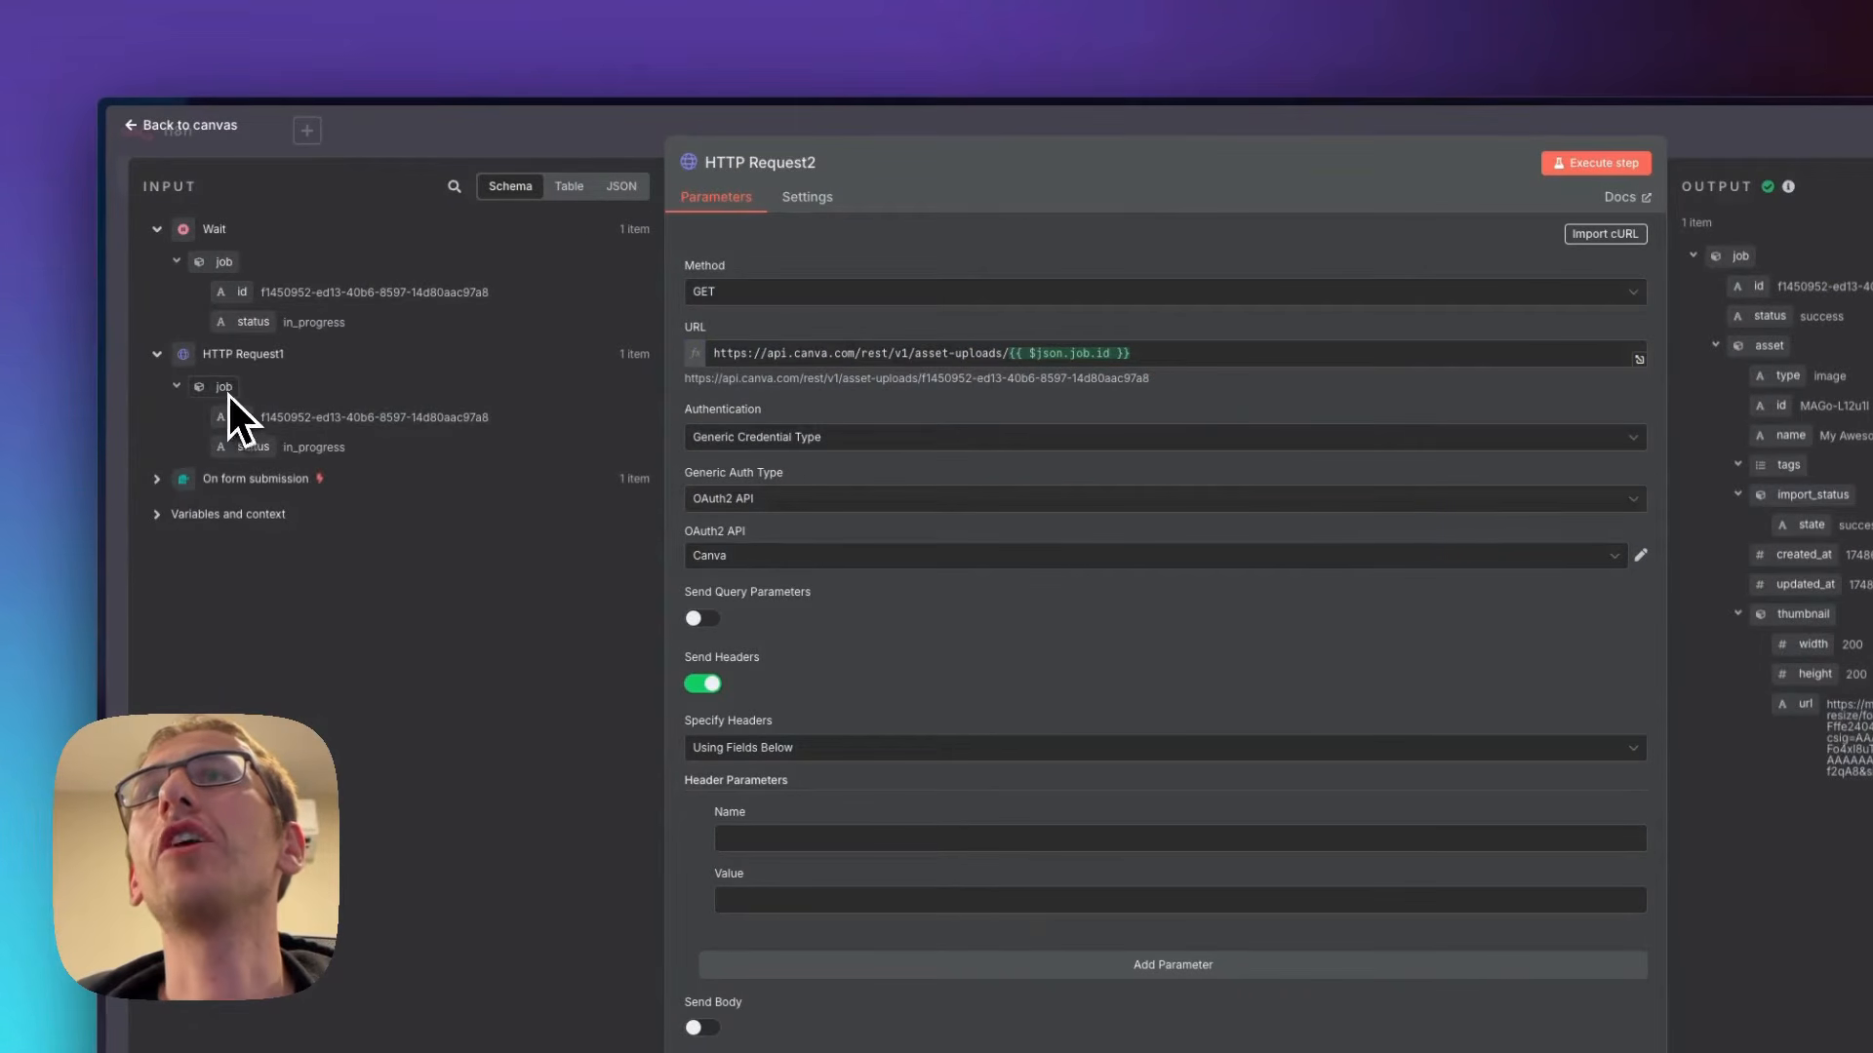
left_click_drag(238, 426, 1184, 349)
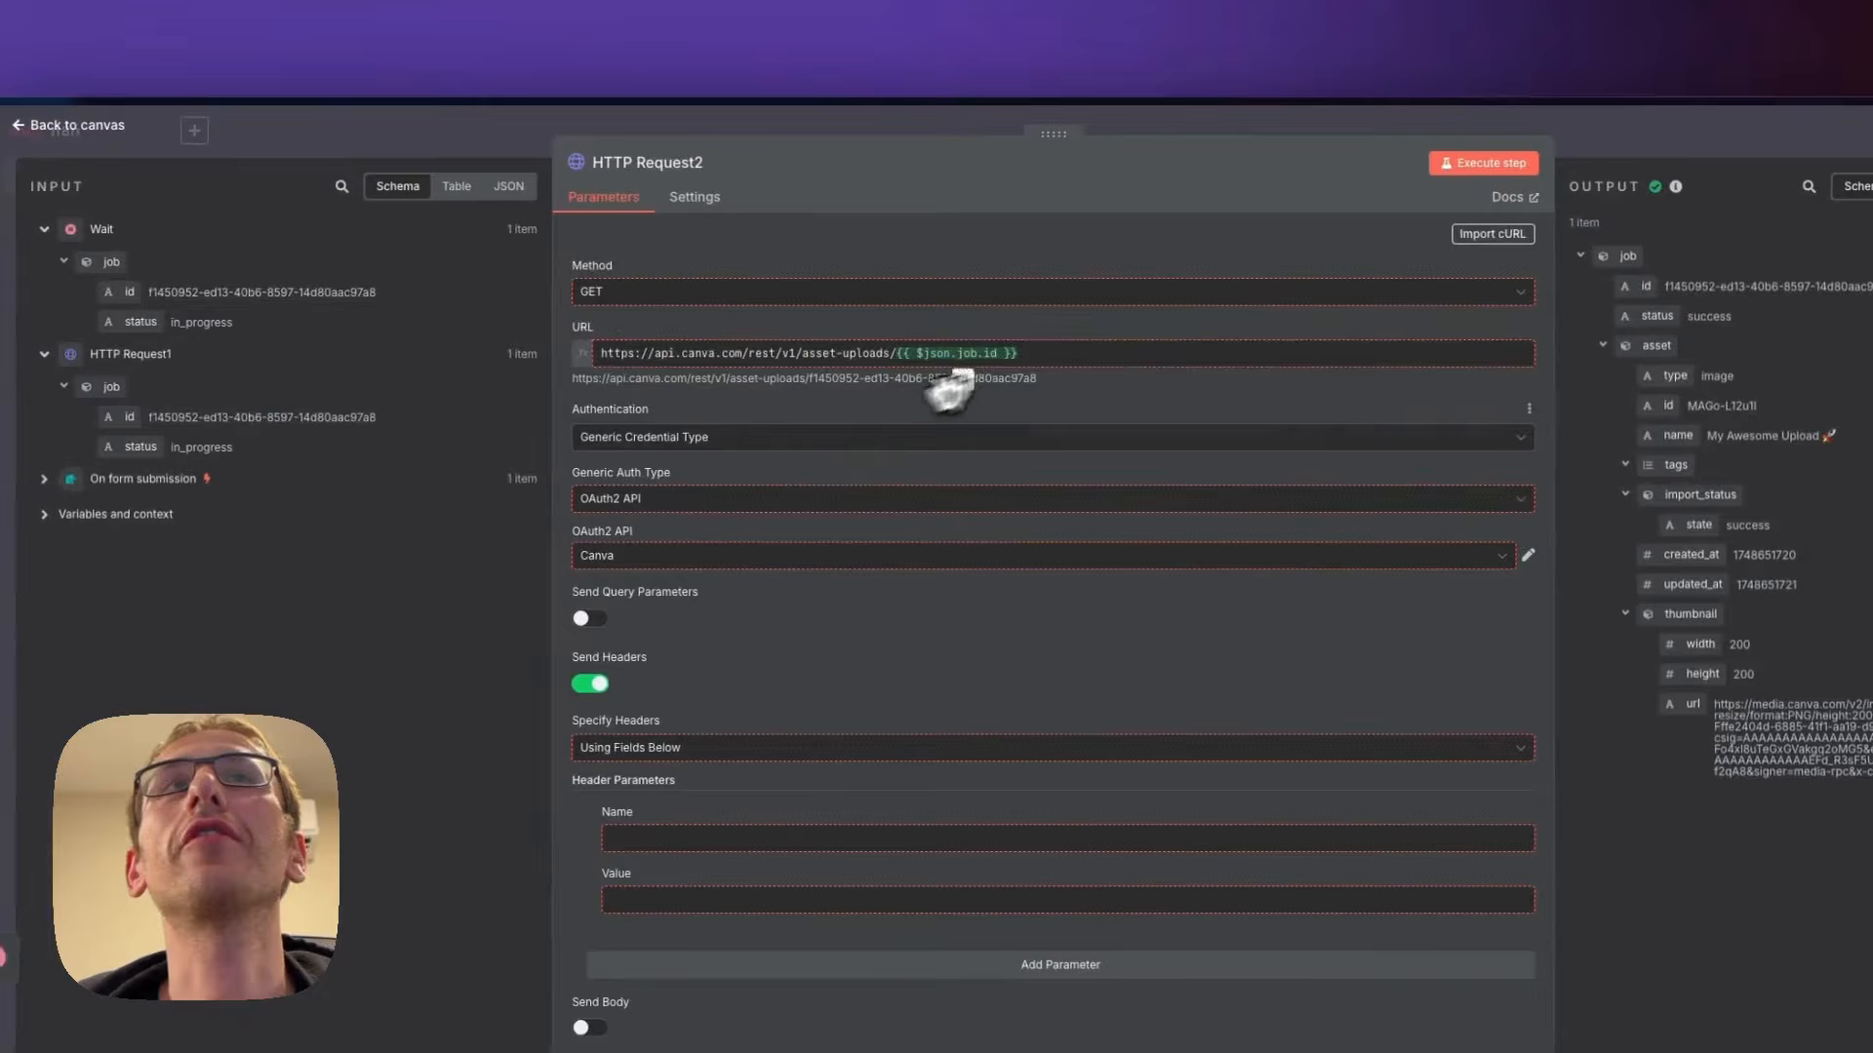
left_click_drag(1051, 351, 1050, 355)
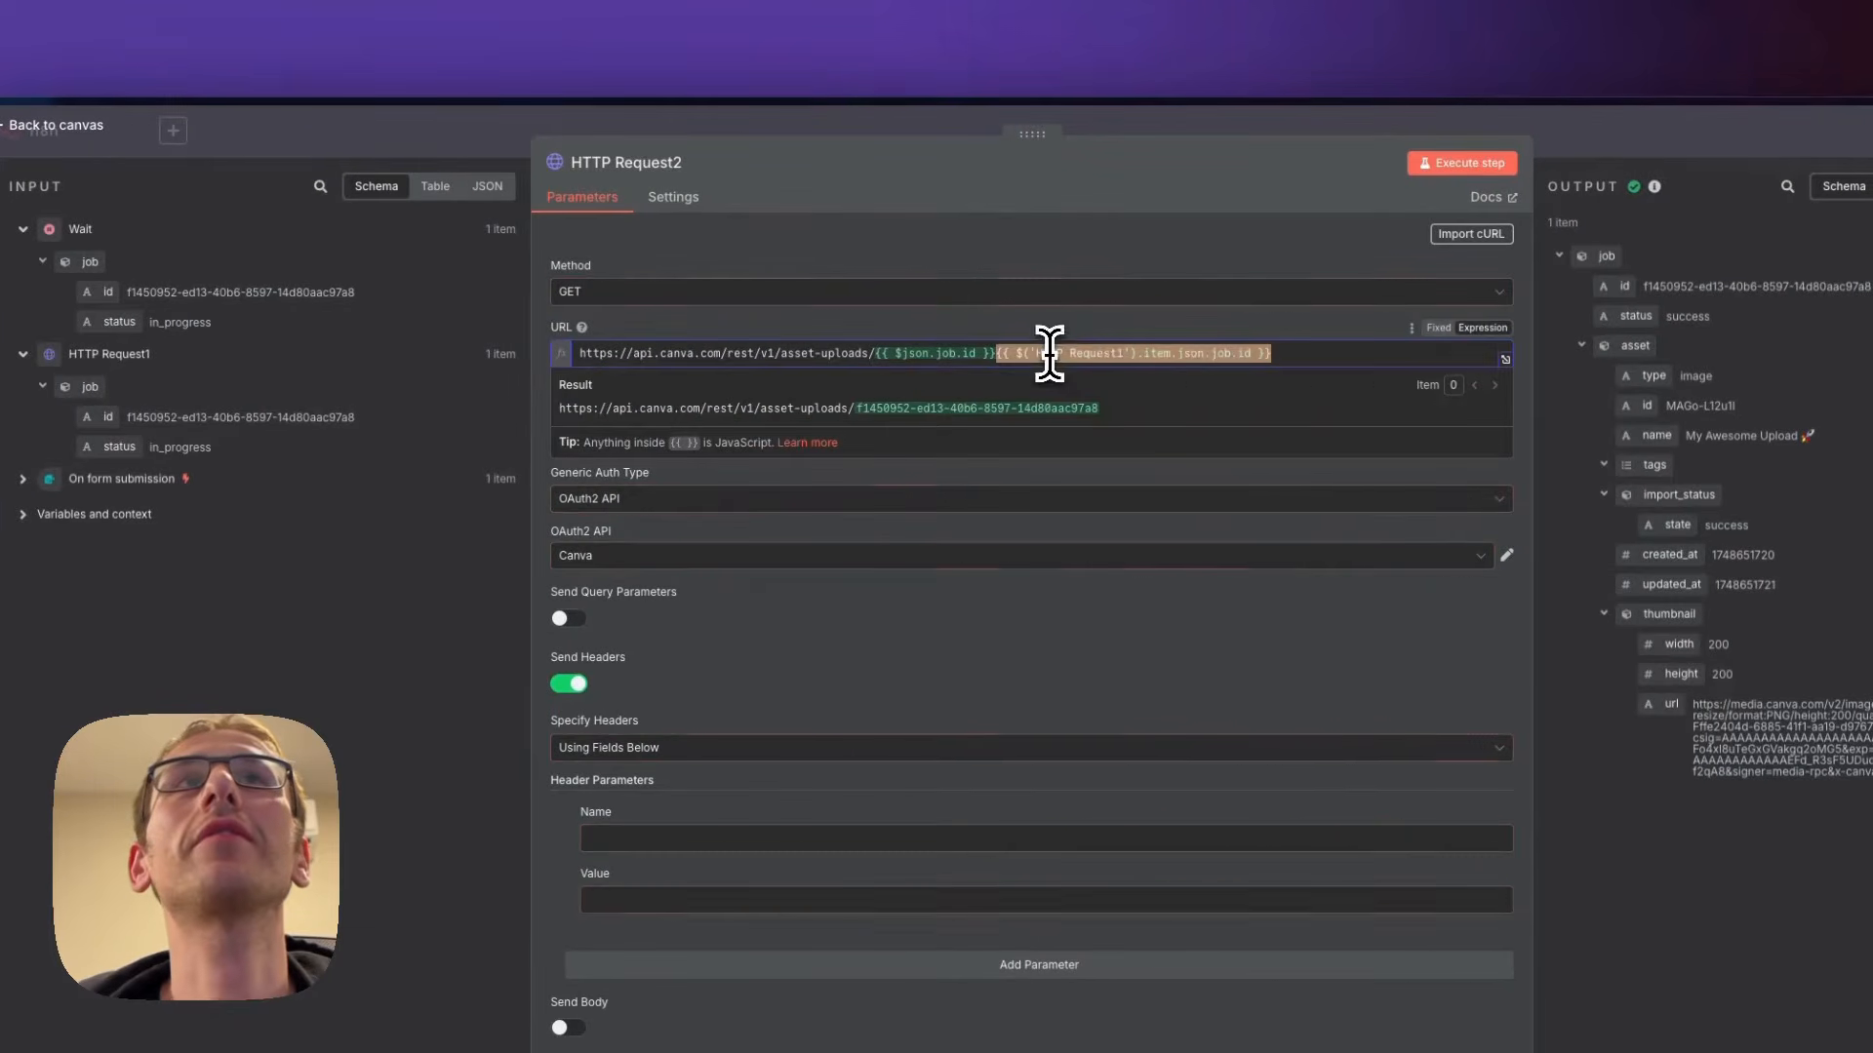
left_click(995, 353)
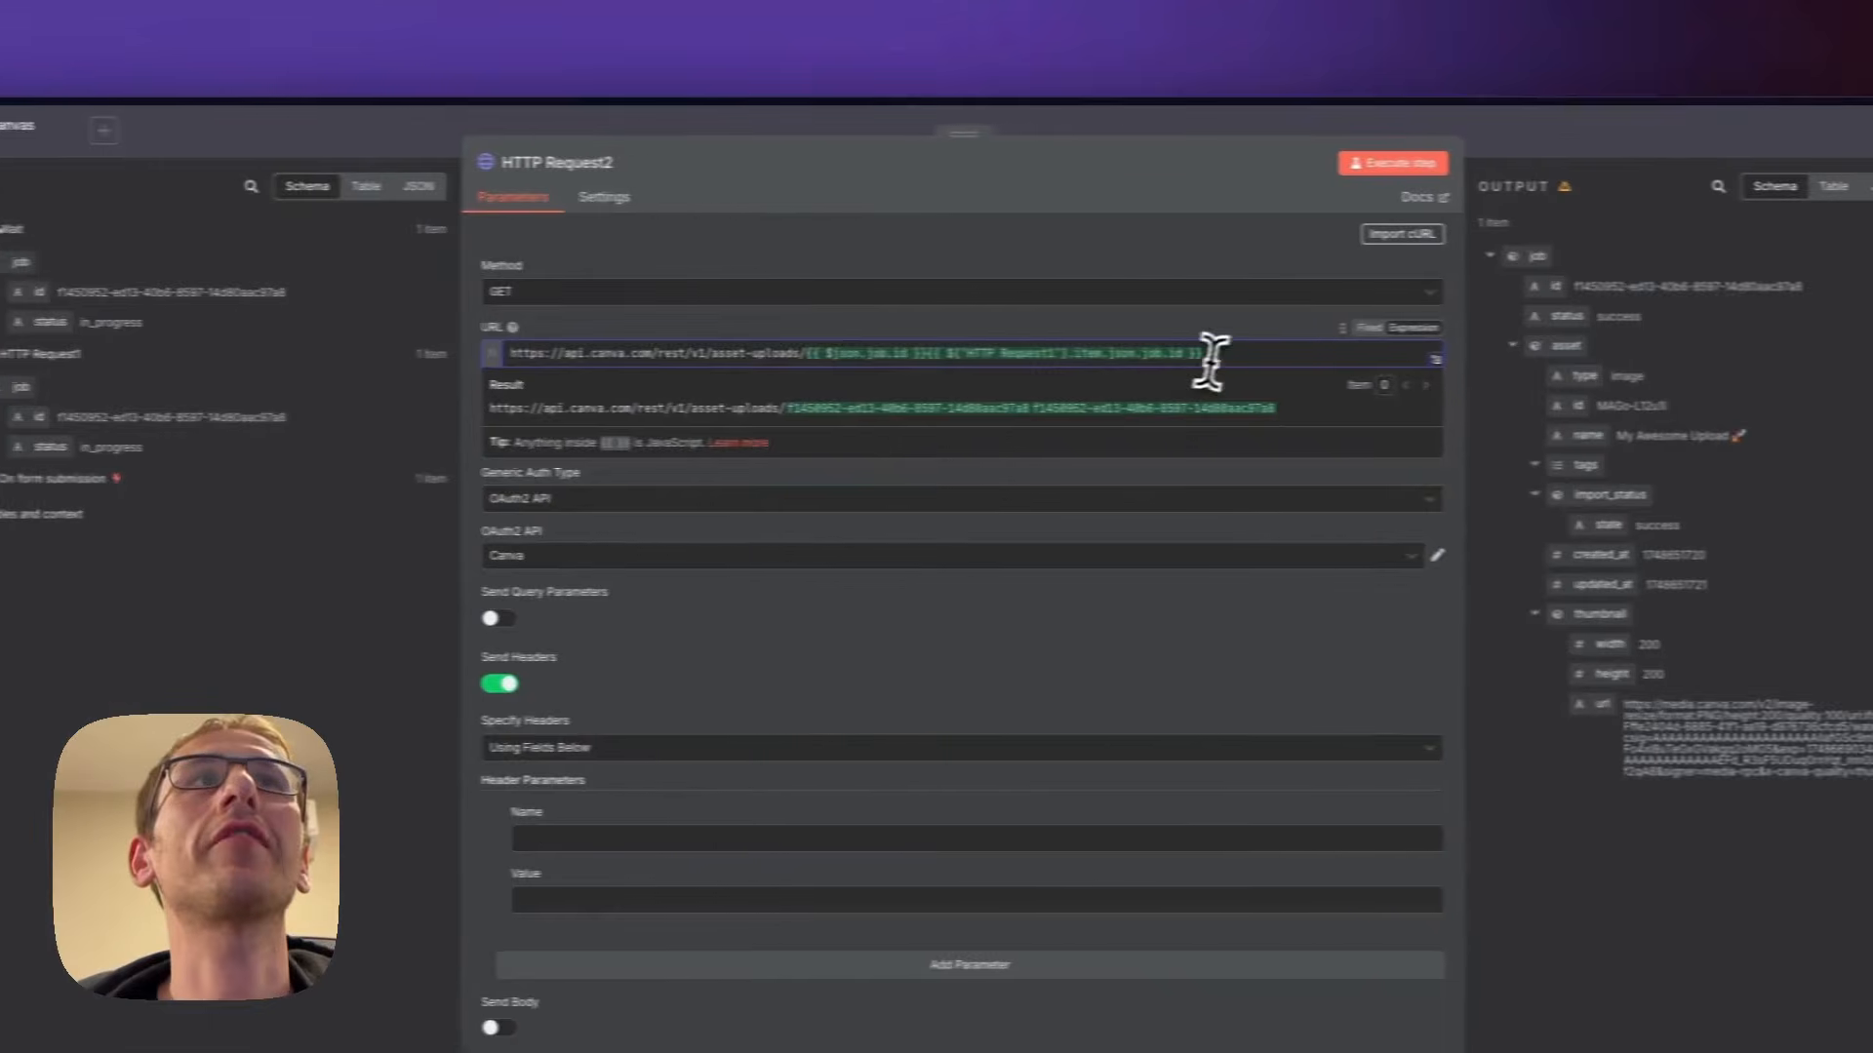
left_click_drag(1202, 354, 966, 364)
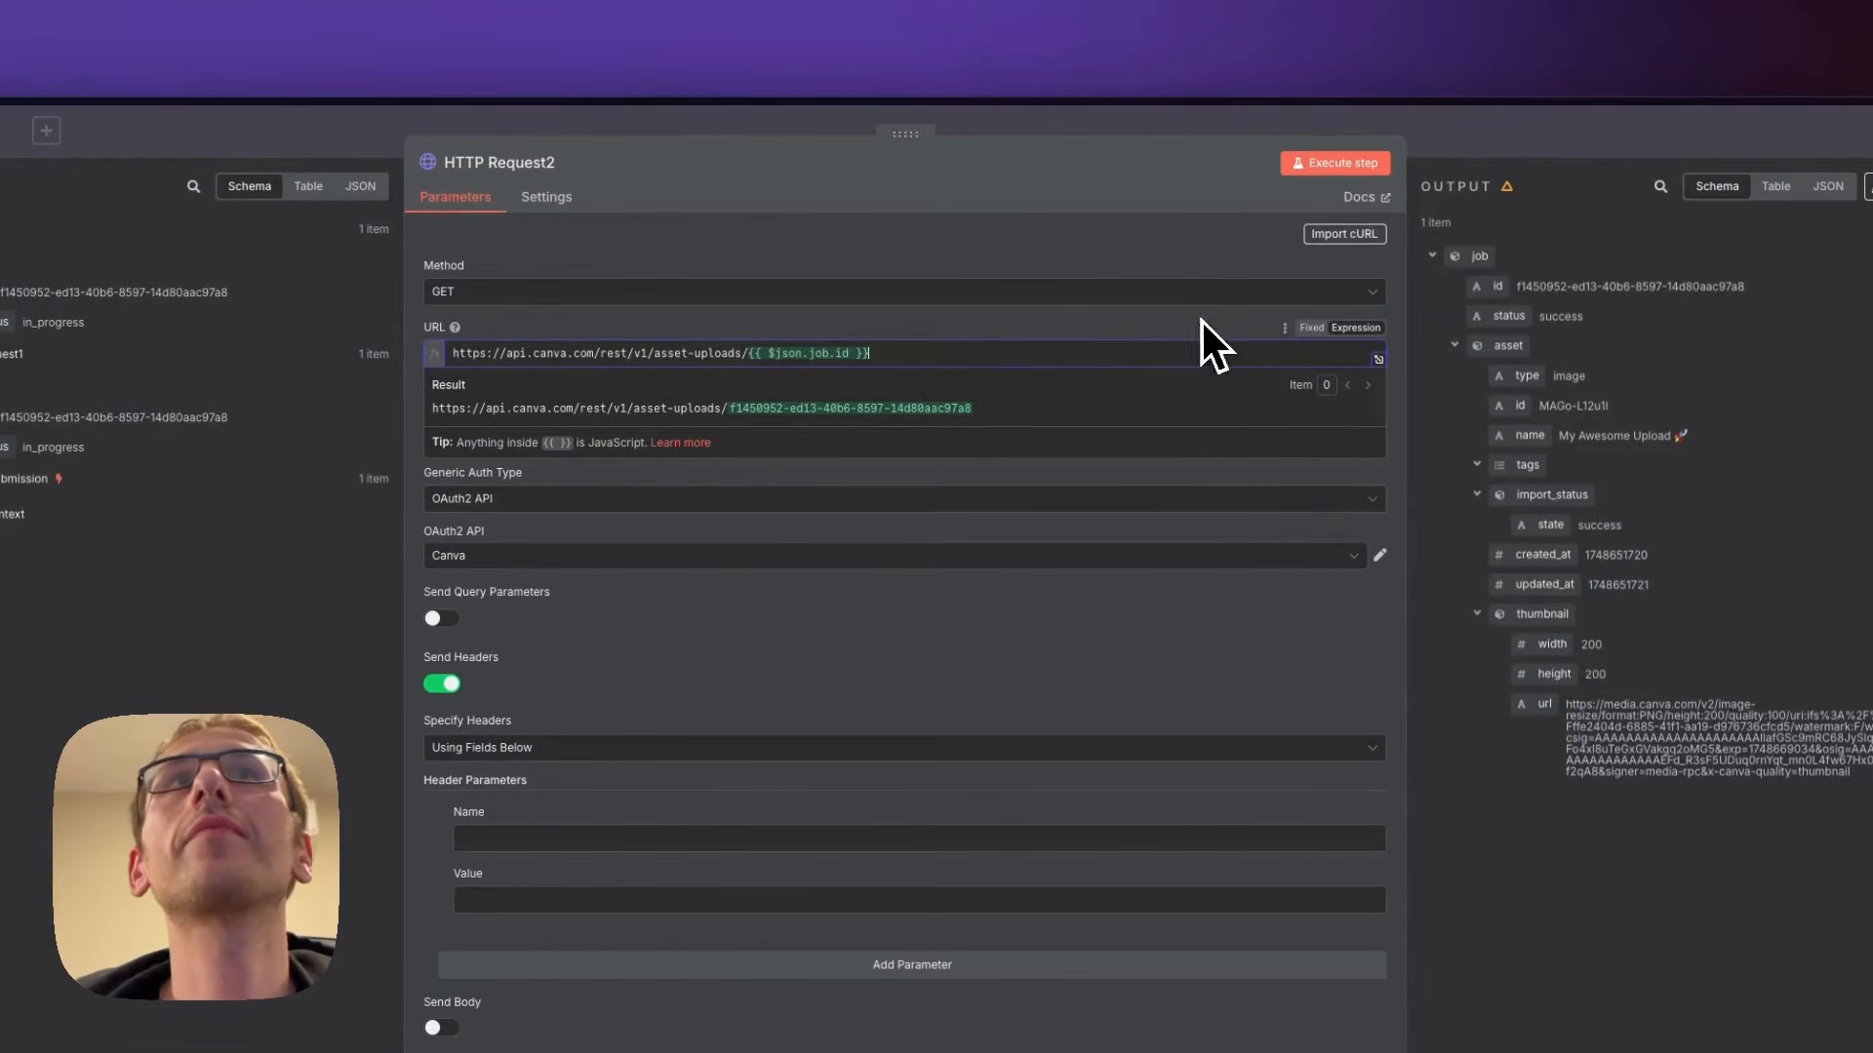
left_click(769, 659)
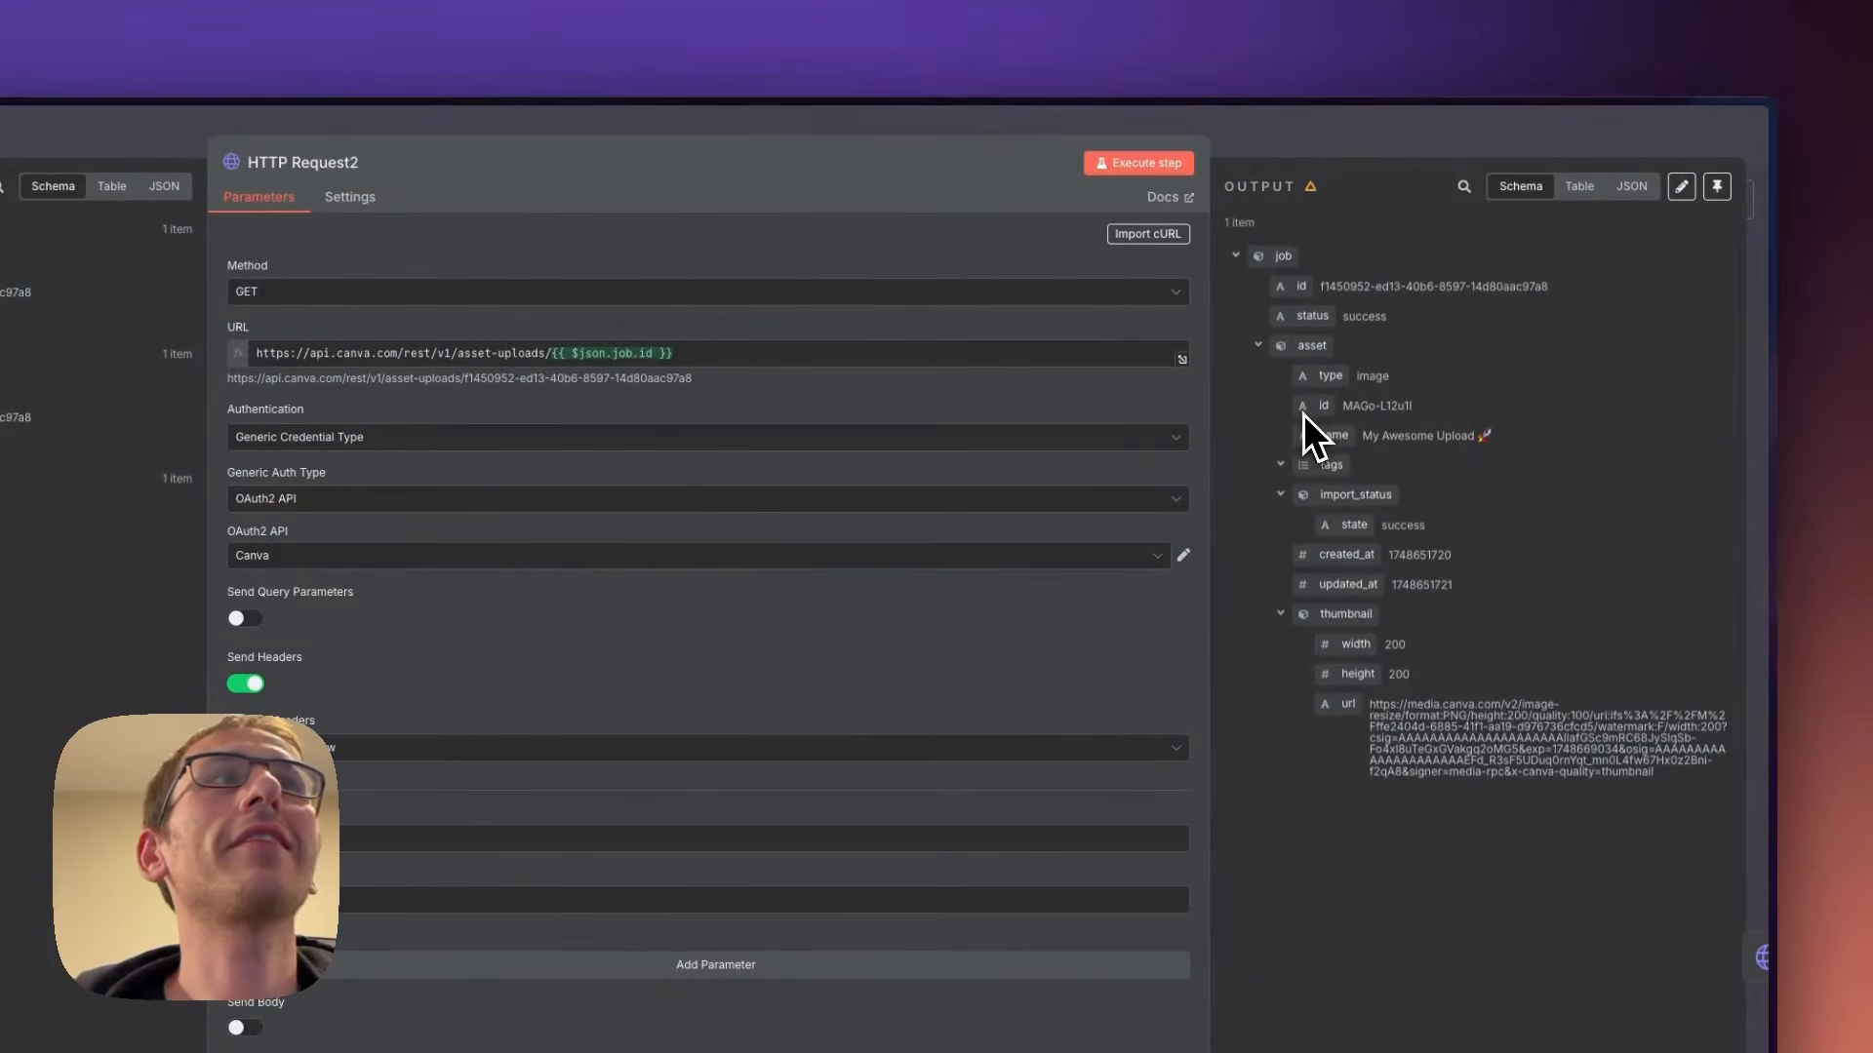
left_click(186, 132)
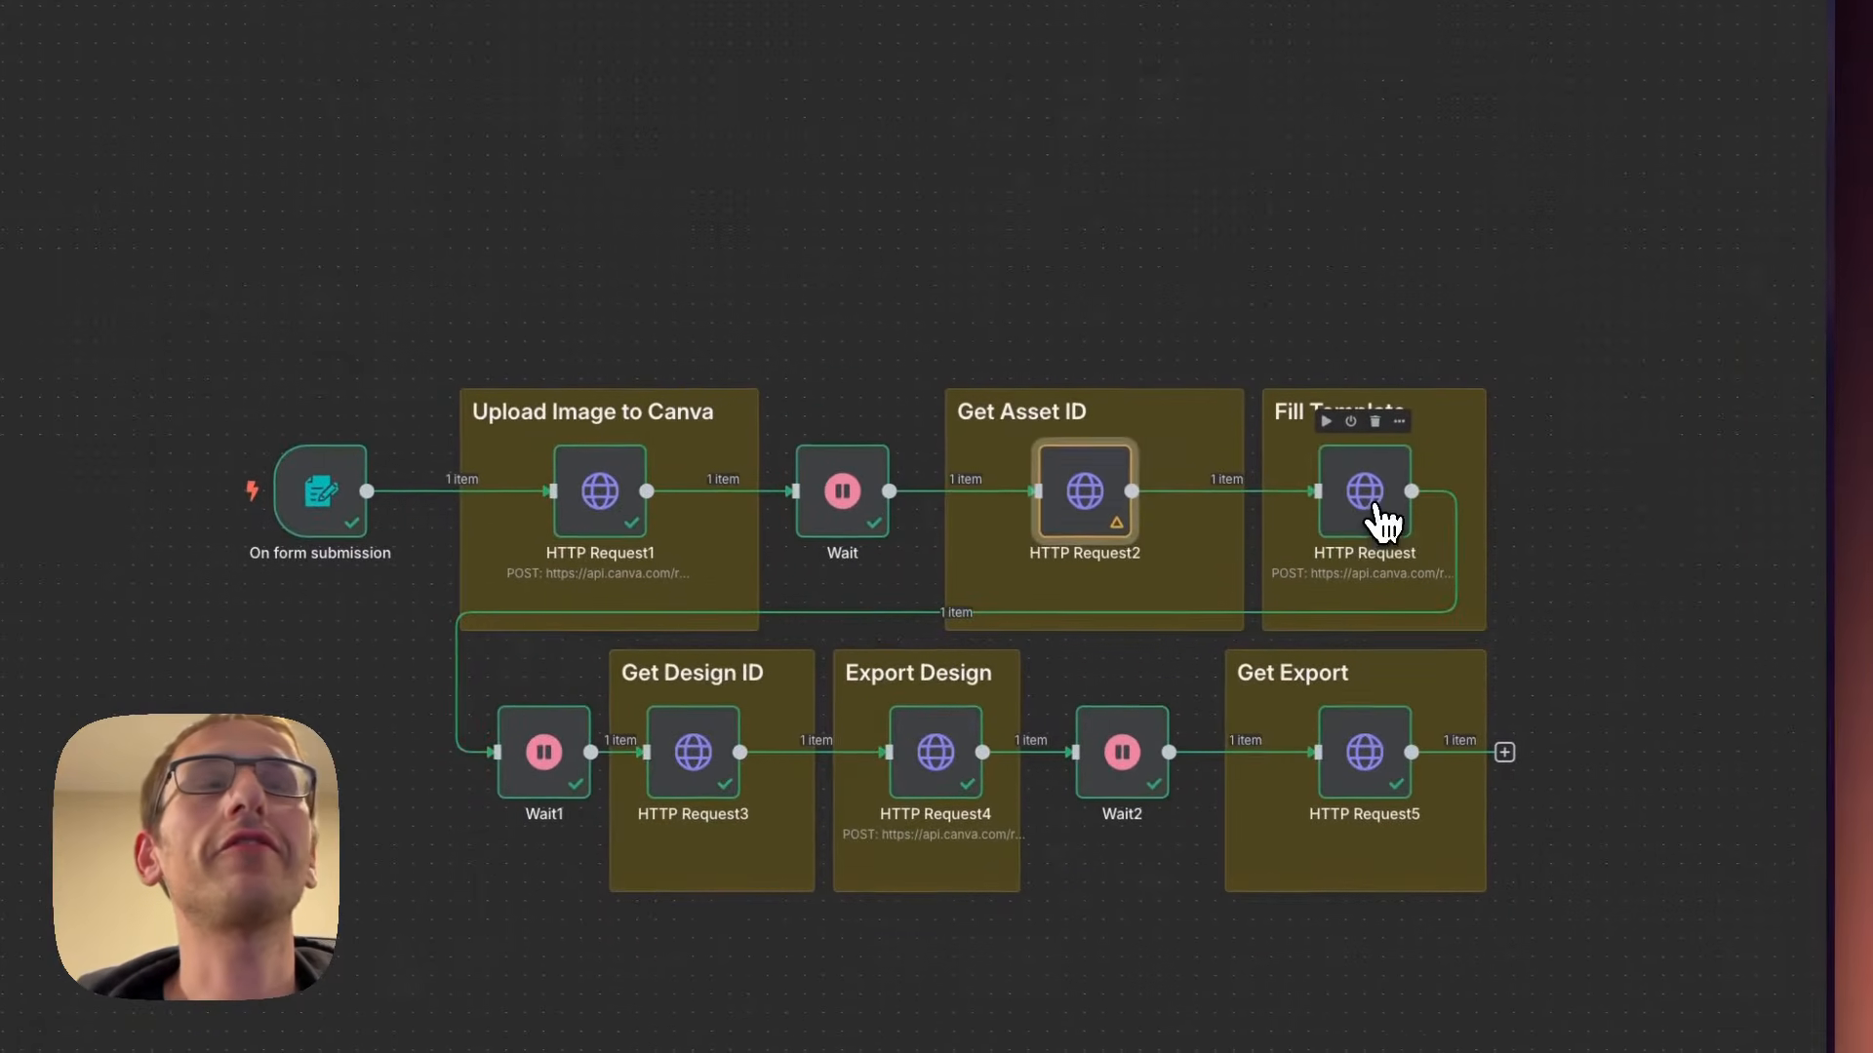
- Open the Fill Template node, switch to the Connect Canva to N8N Google Doc and copy the cURL command under Upload Image to Canva
double_click(1379, 522)
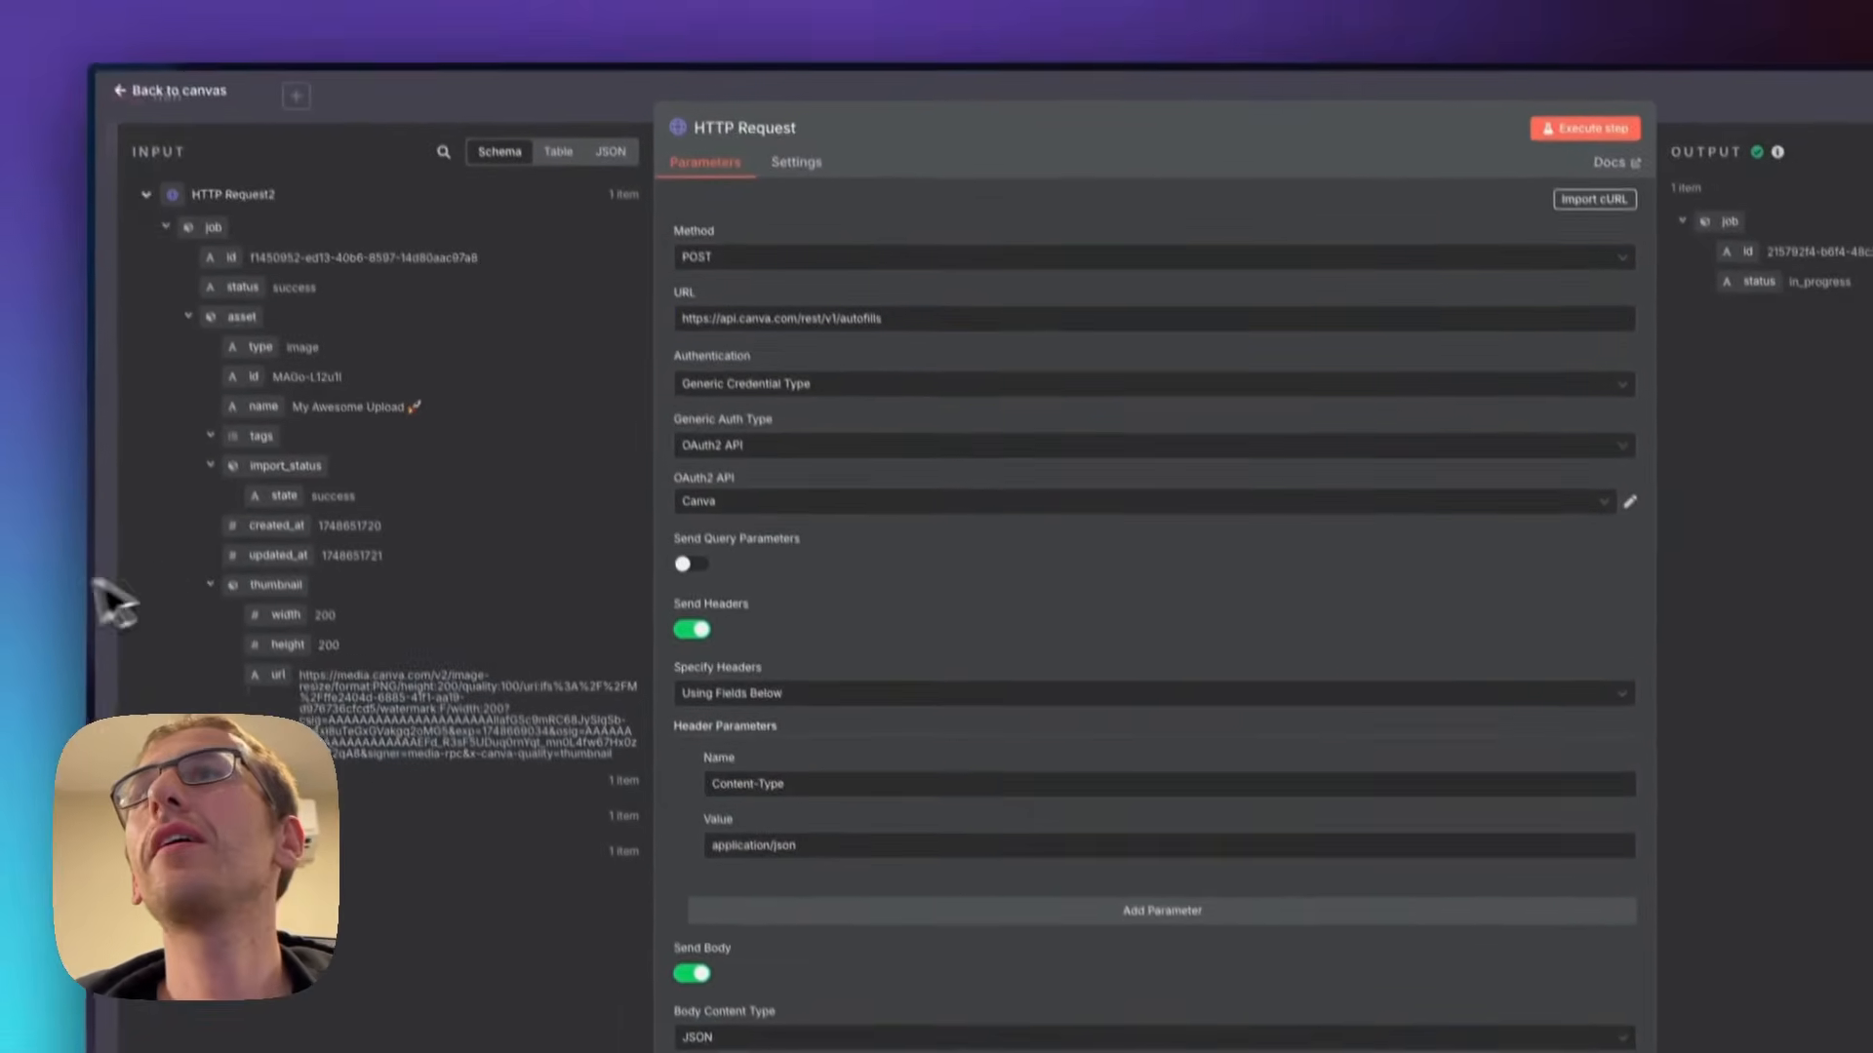
mouse_move(56, 456)
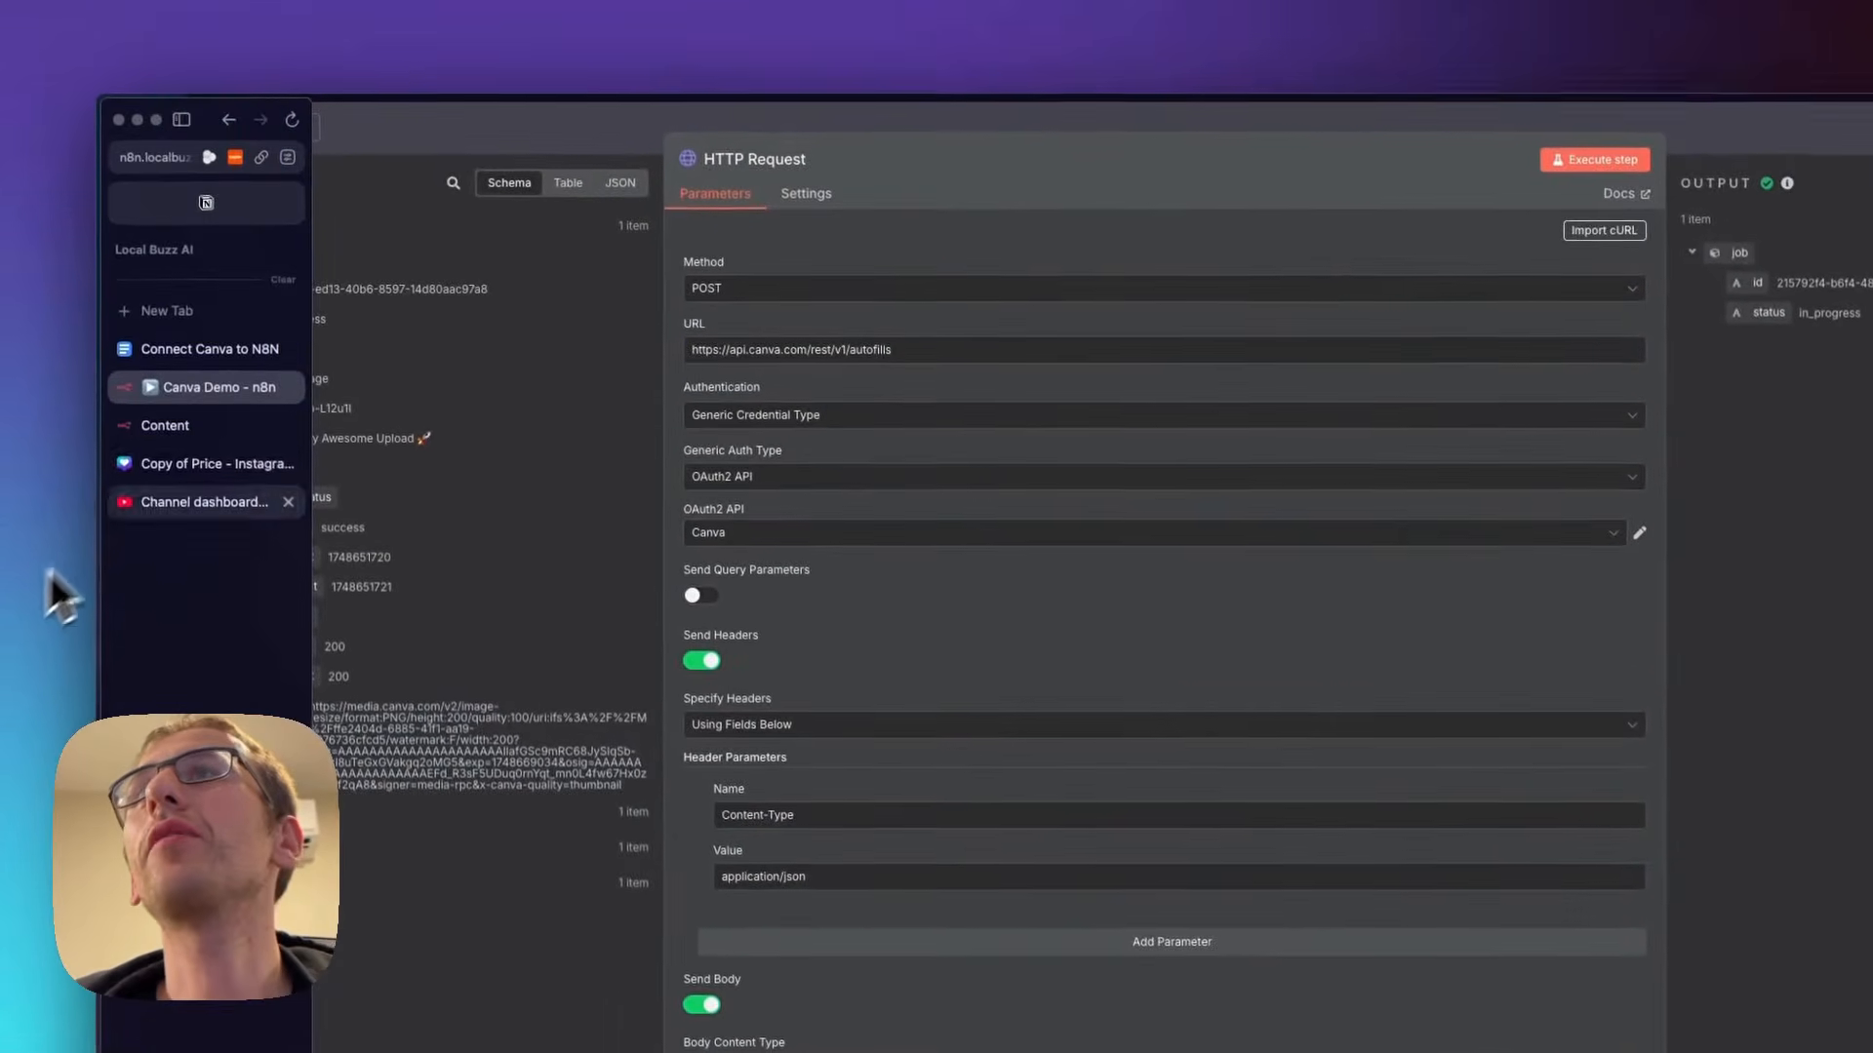
left_click(197, 357)
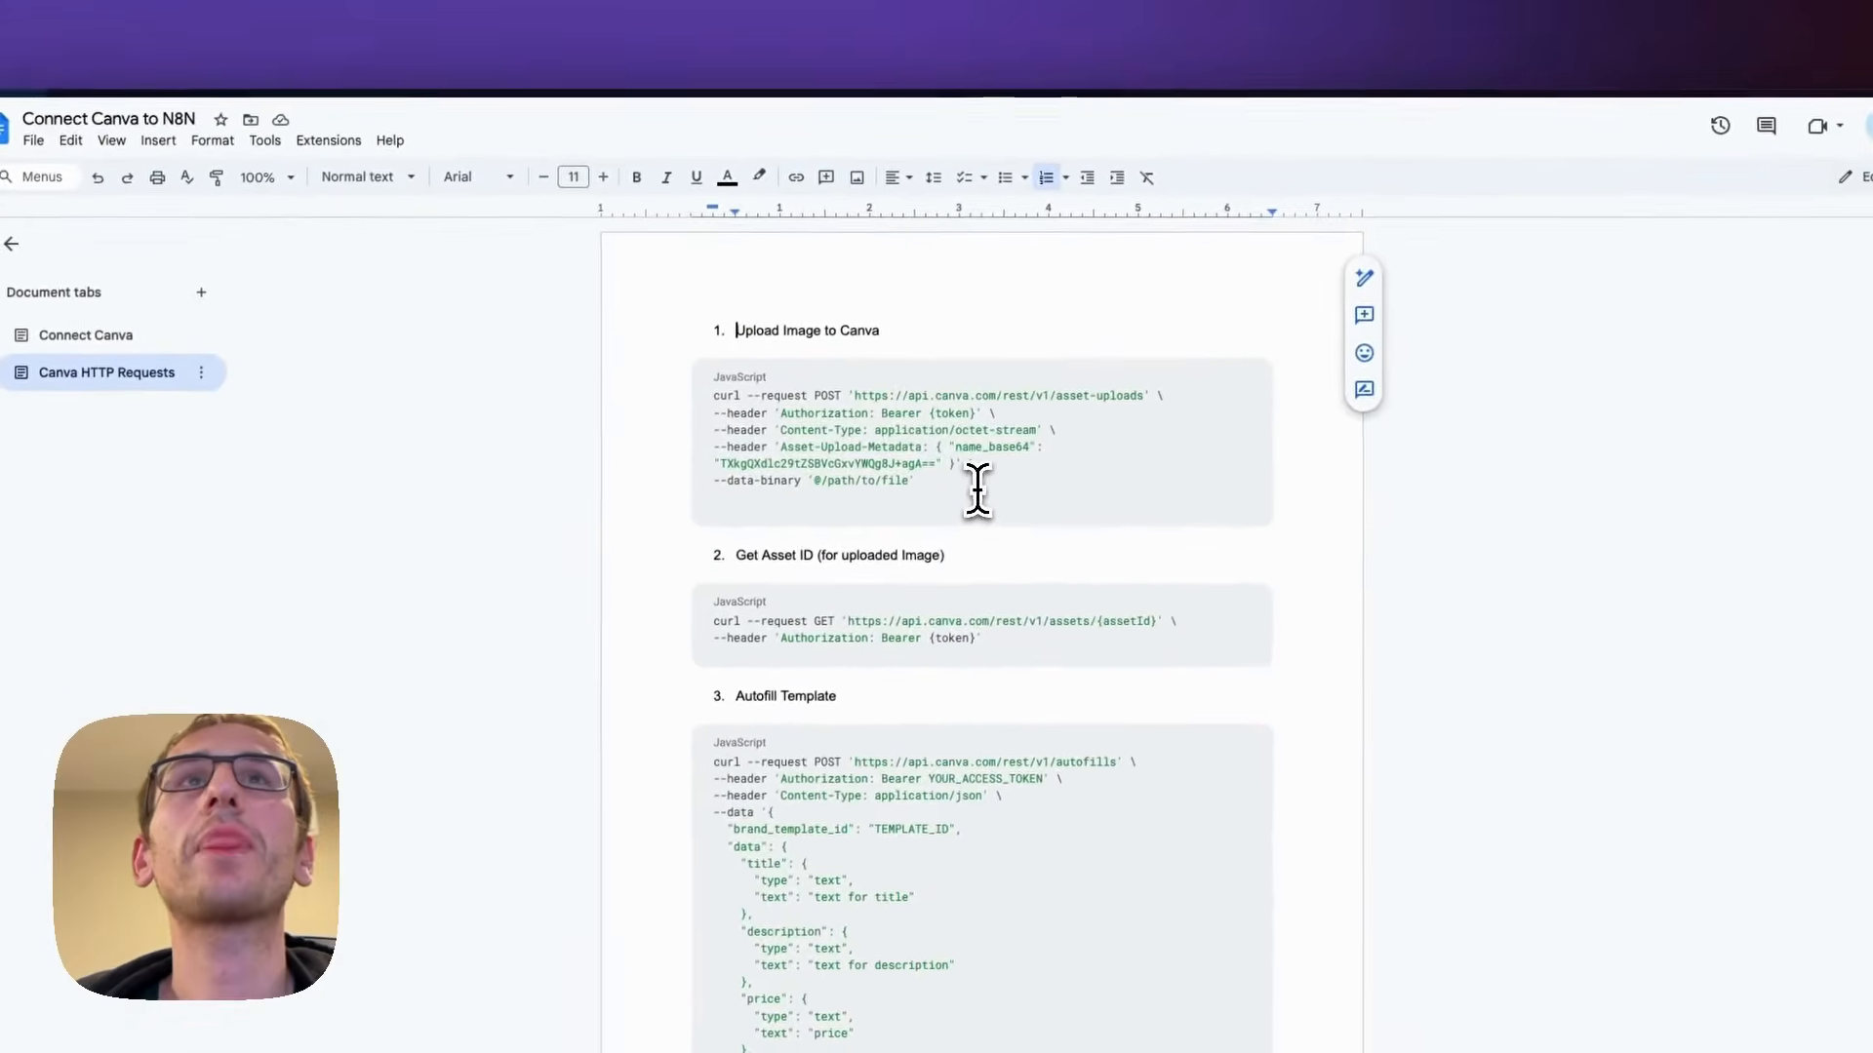
left_click_drag(901, 493, 656, 384)
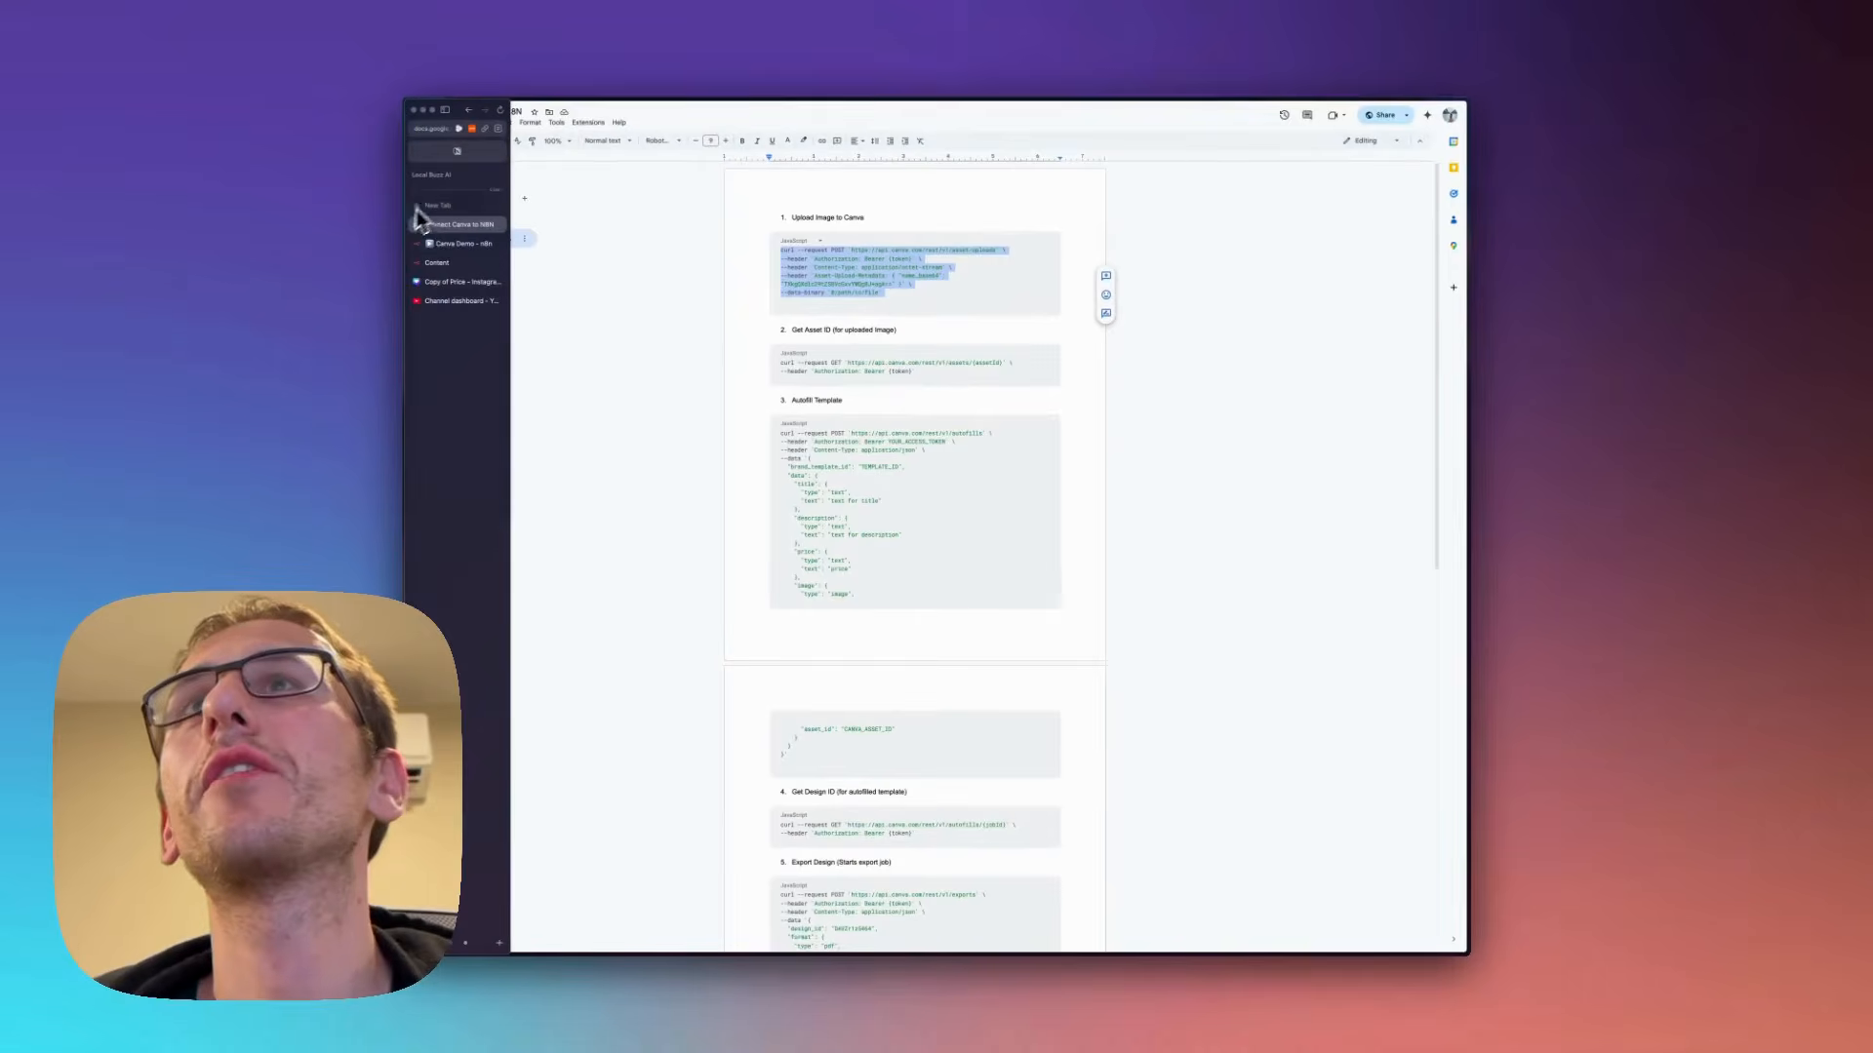
- Return to the Canva Demo workflow in n8n and add a new HTTP Request node after the Fill Template node
left_click(450, 245)
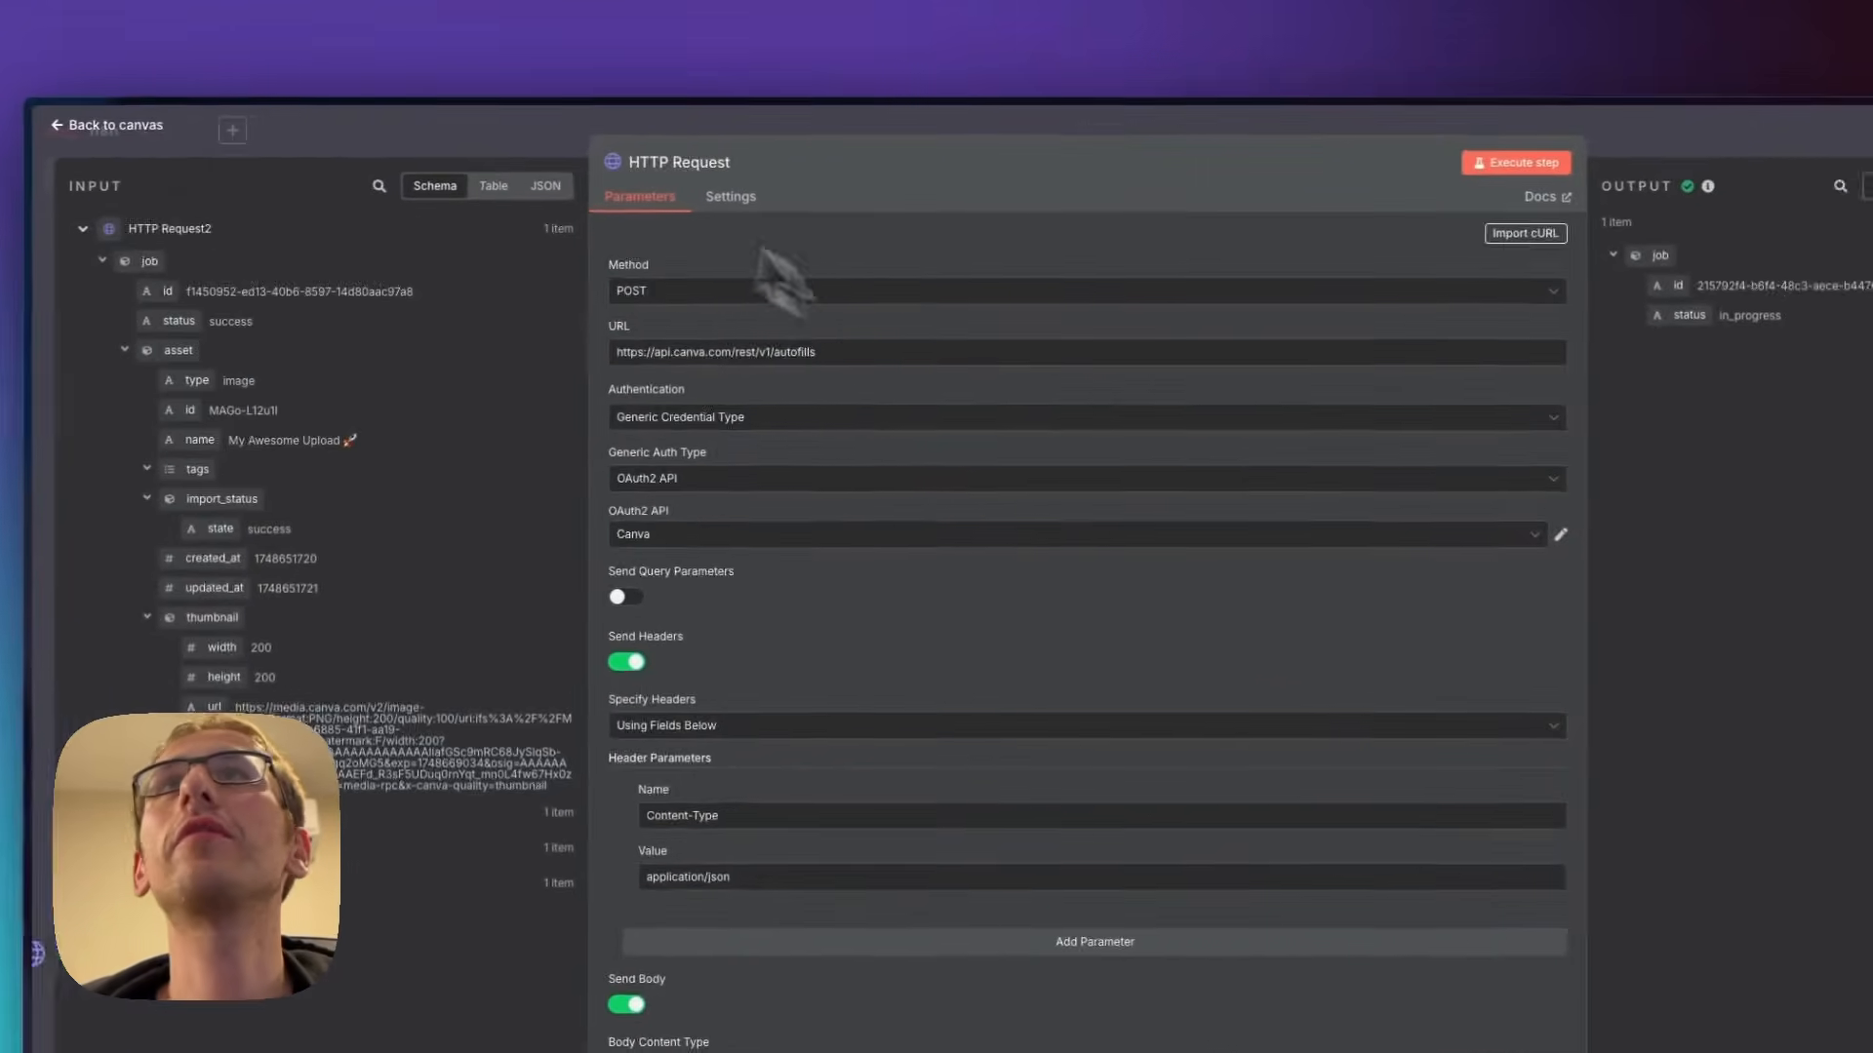
left_click(182, 136)
right_click(940, 437)
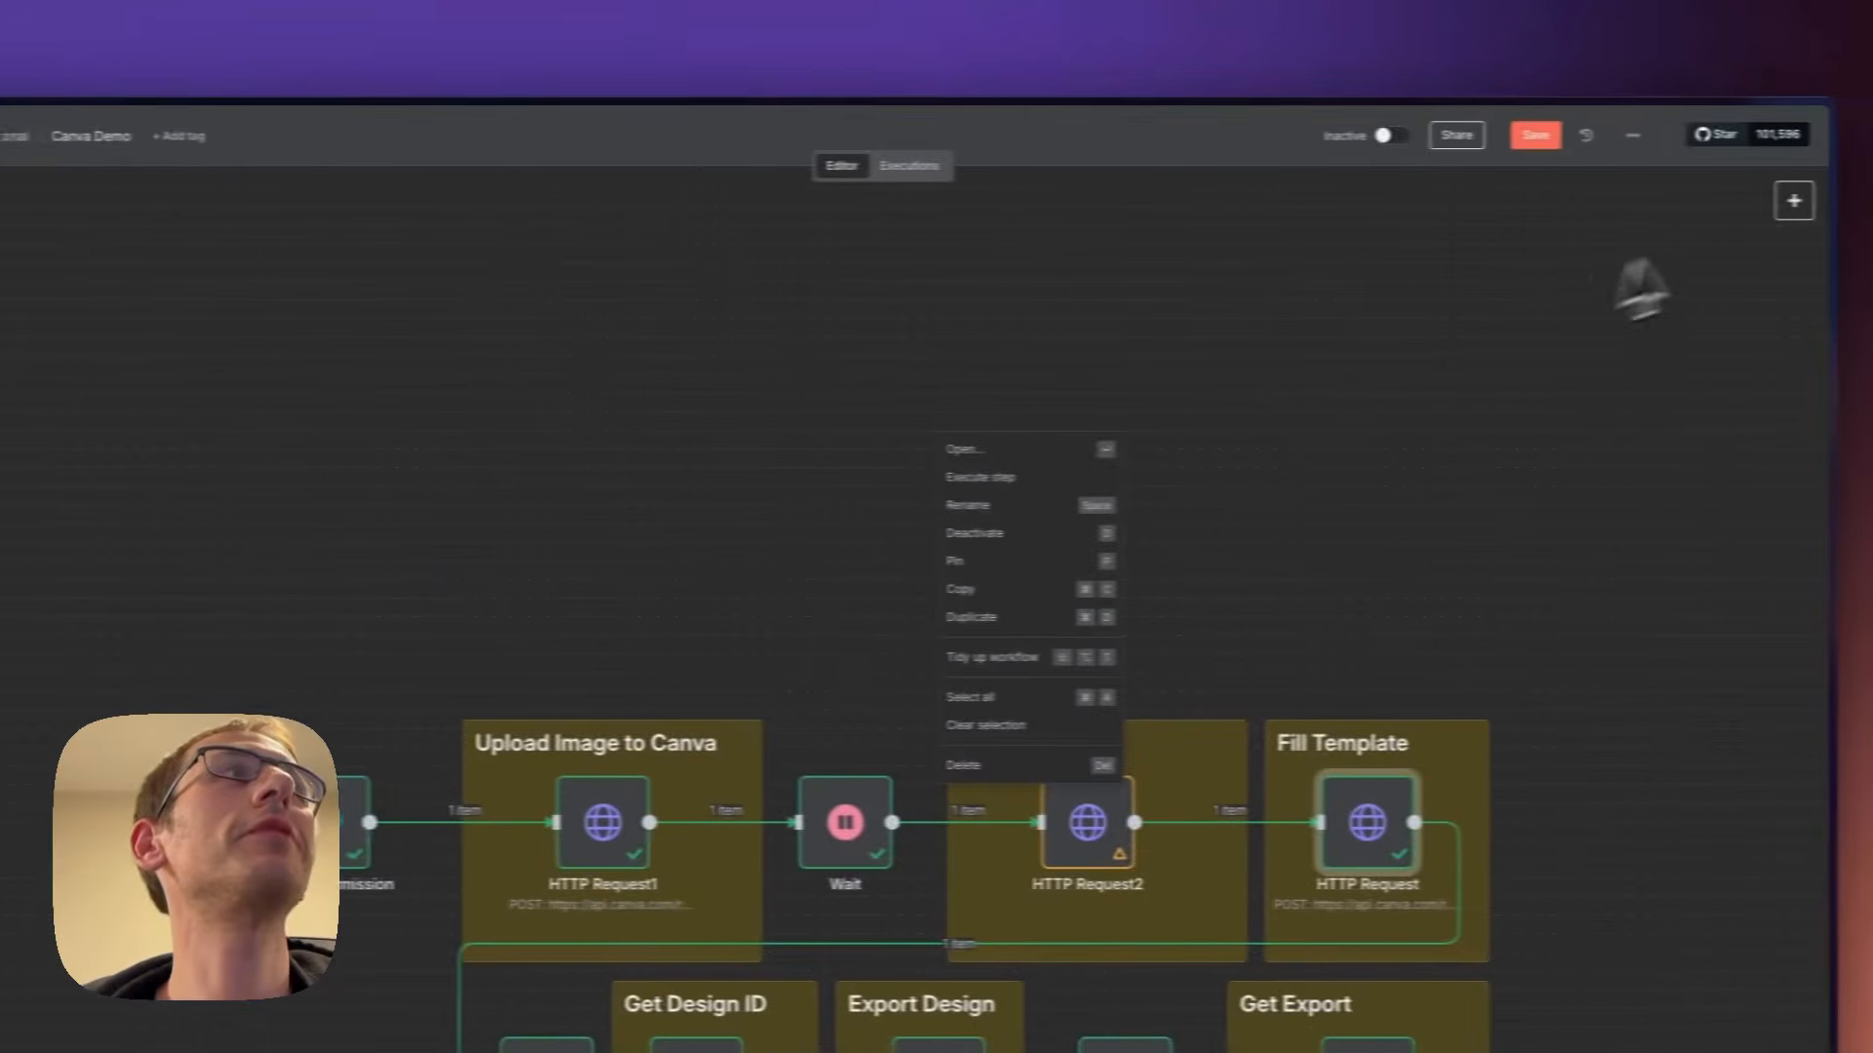
left_click(1753, 232)
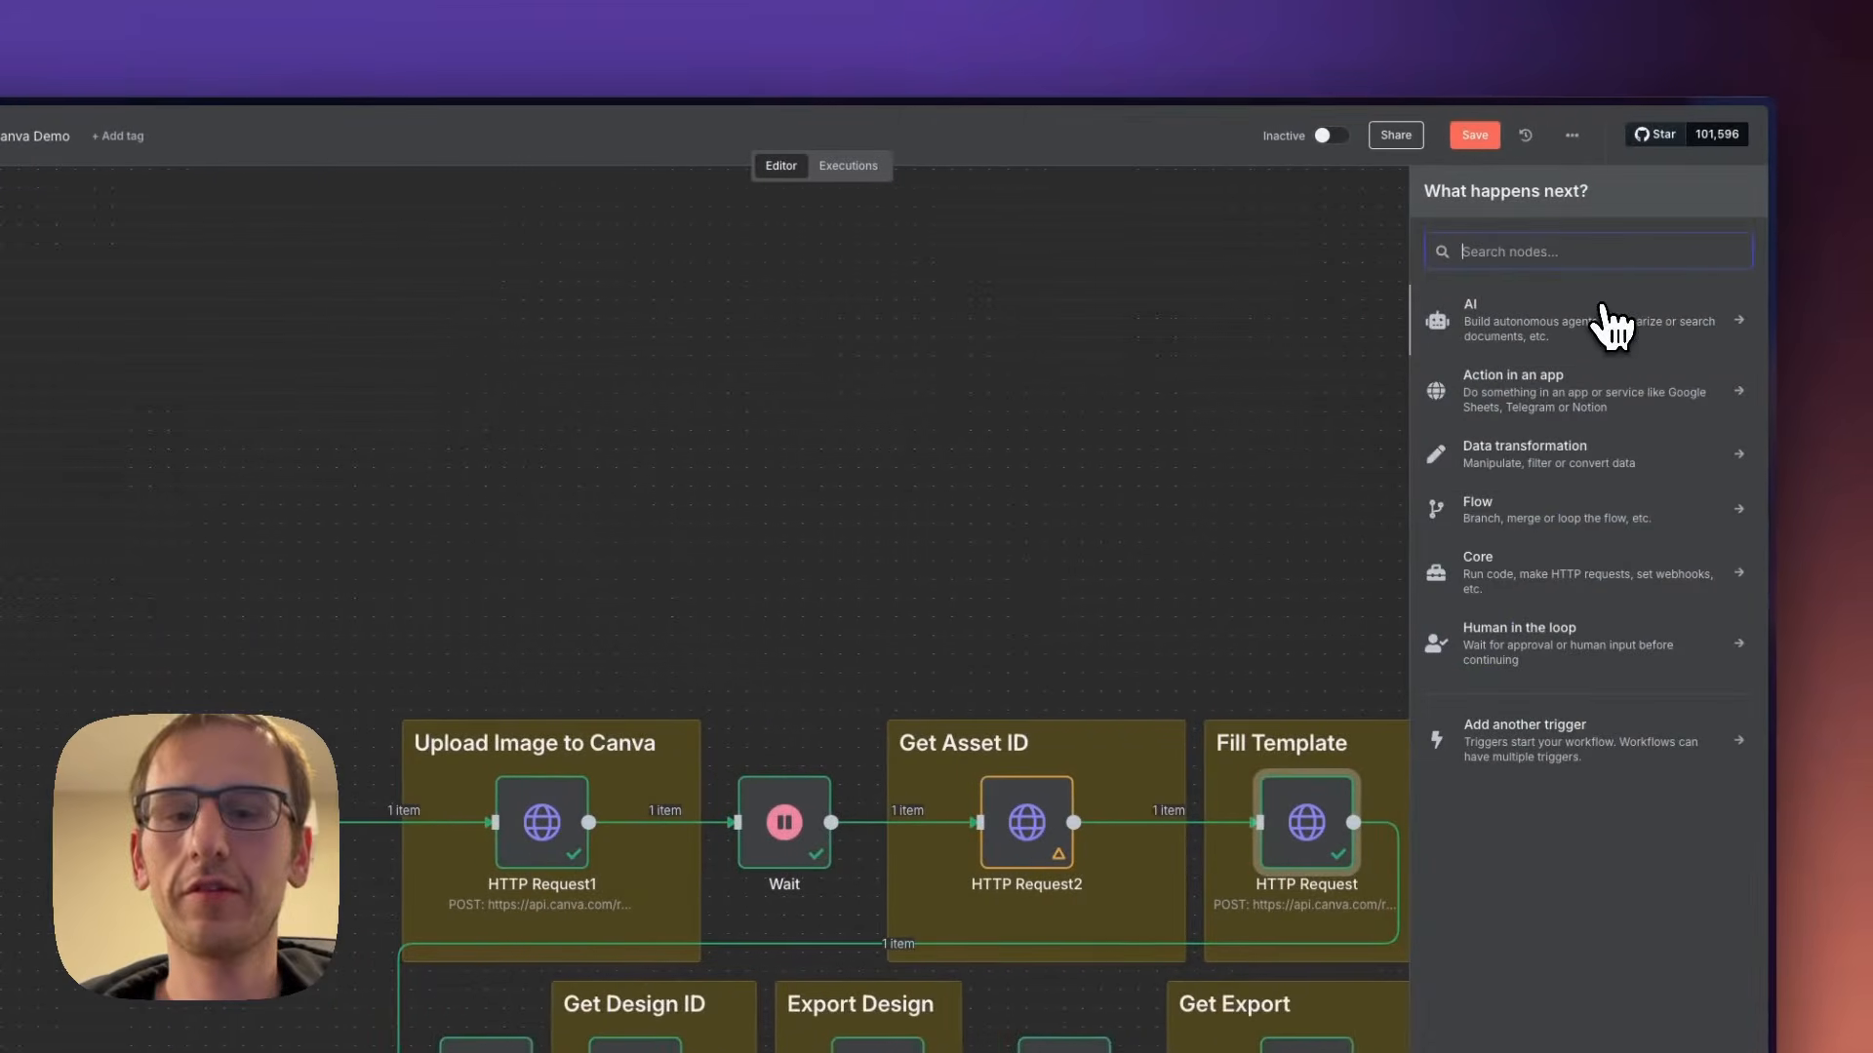
type("http")
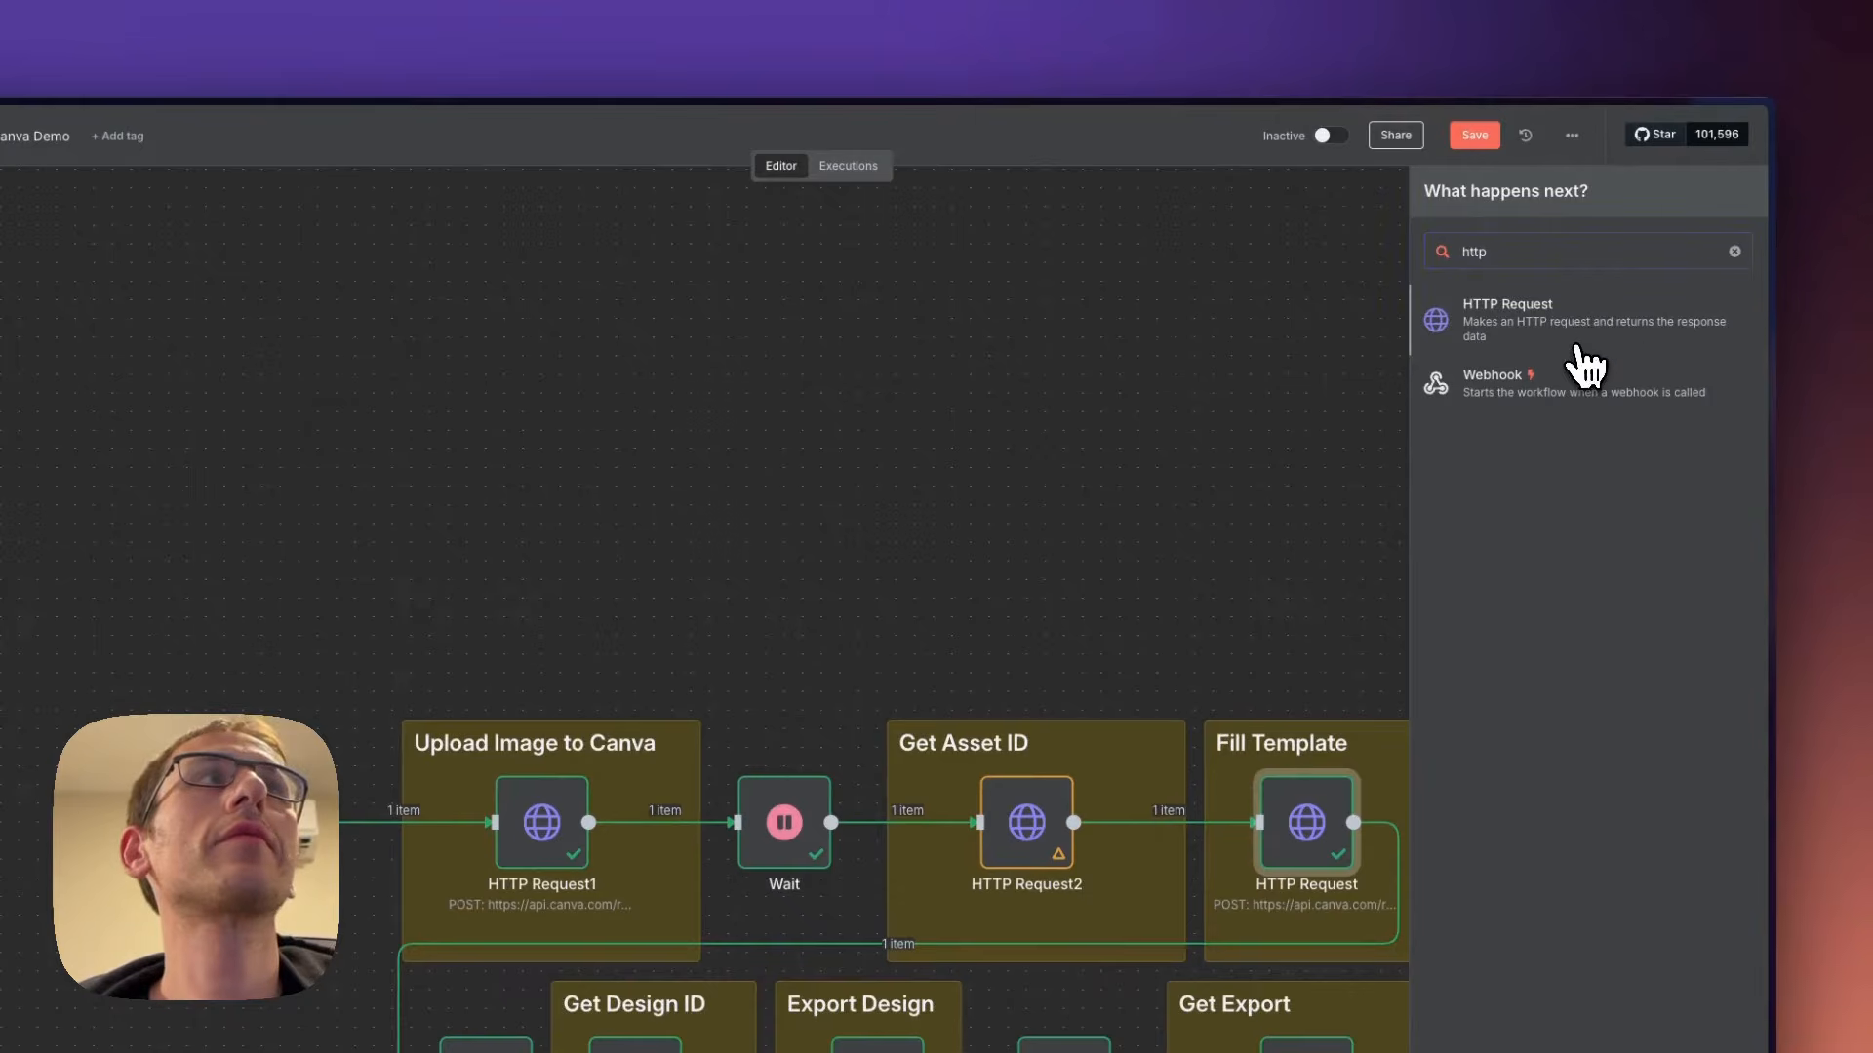
left_click(1578, 337)
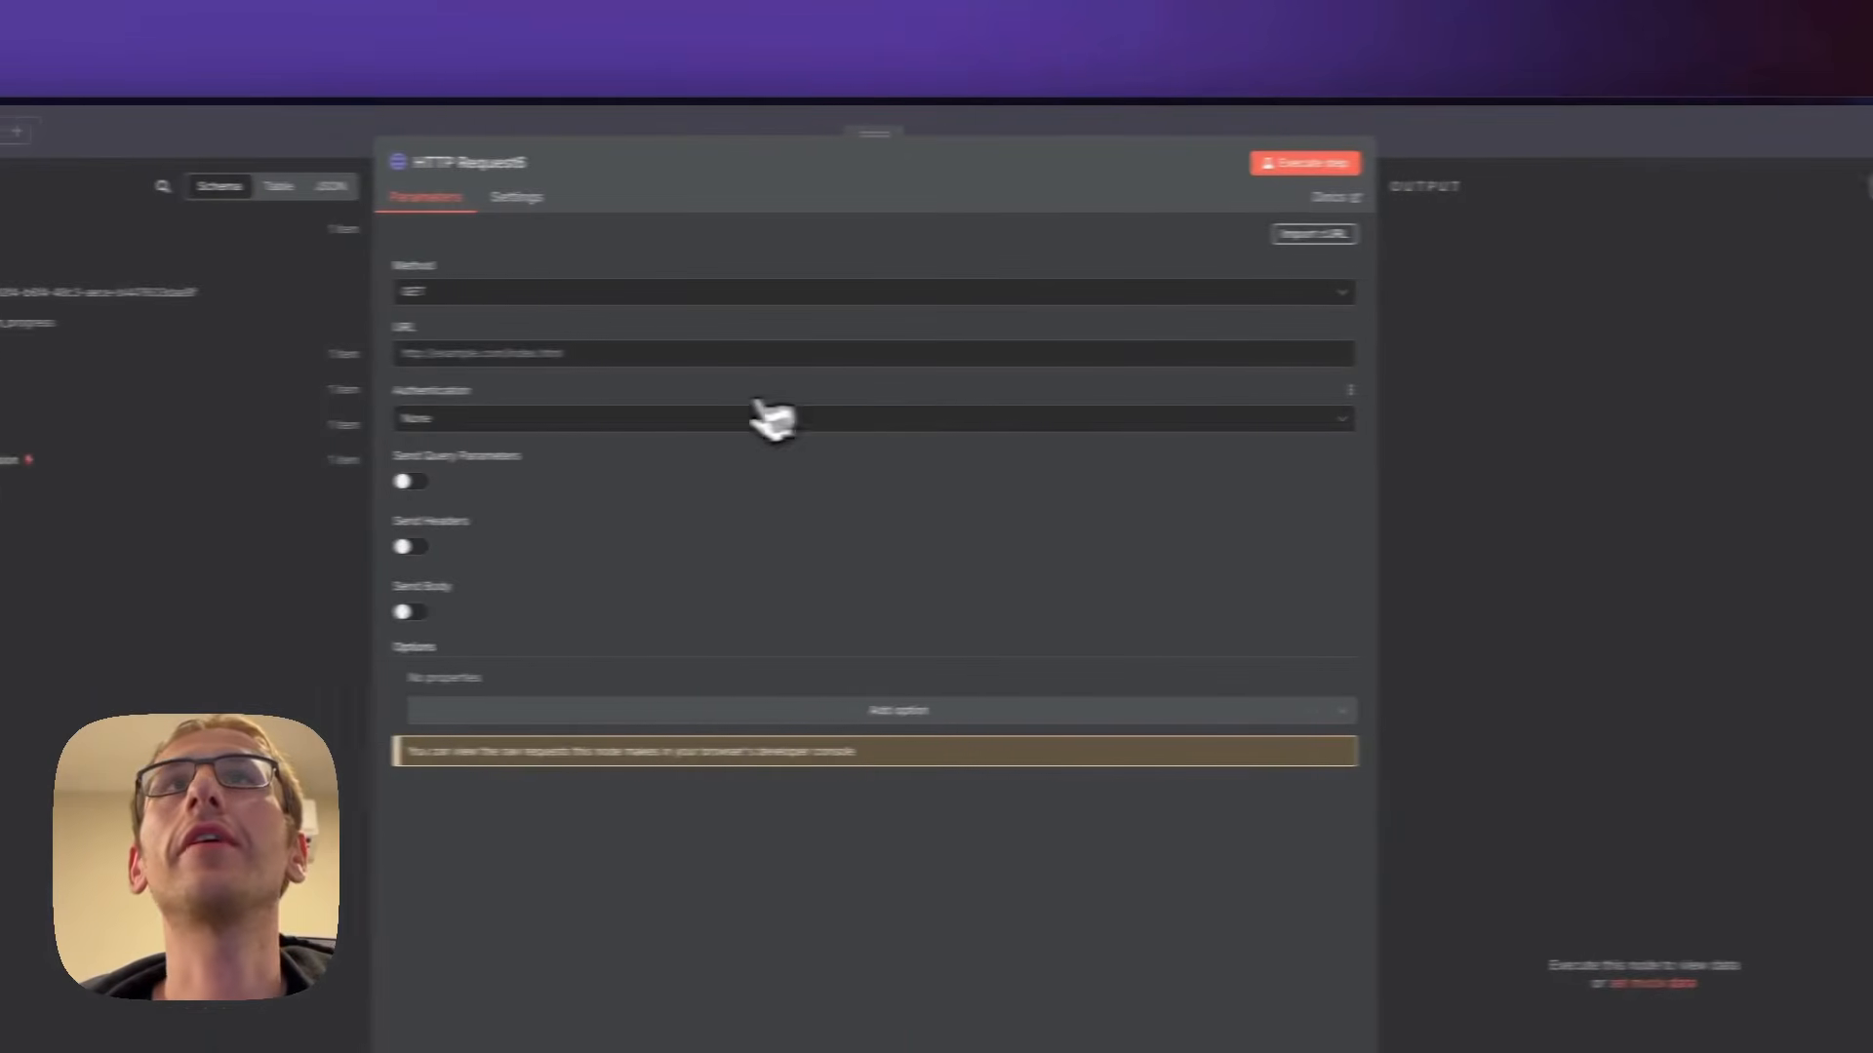
- Import the copied asset-uploads cURL command into the new HTTP Request node
left_click(1381, 236)
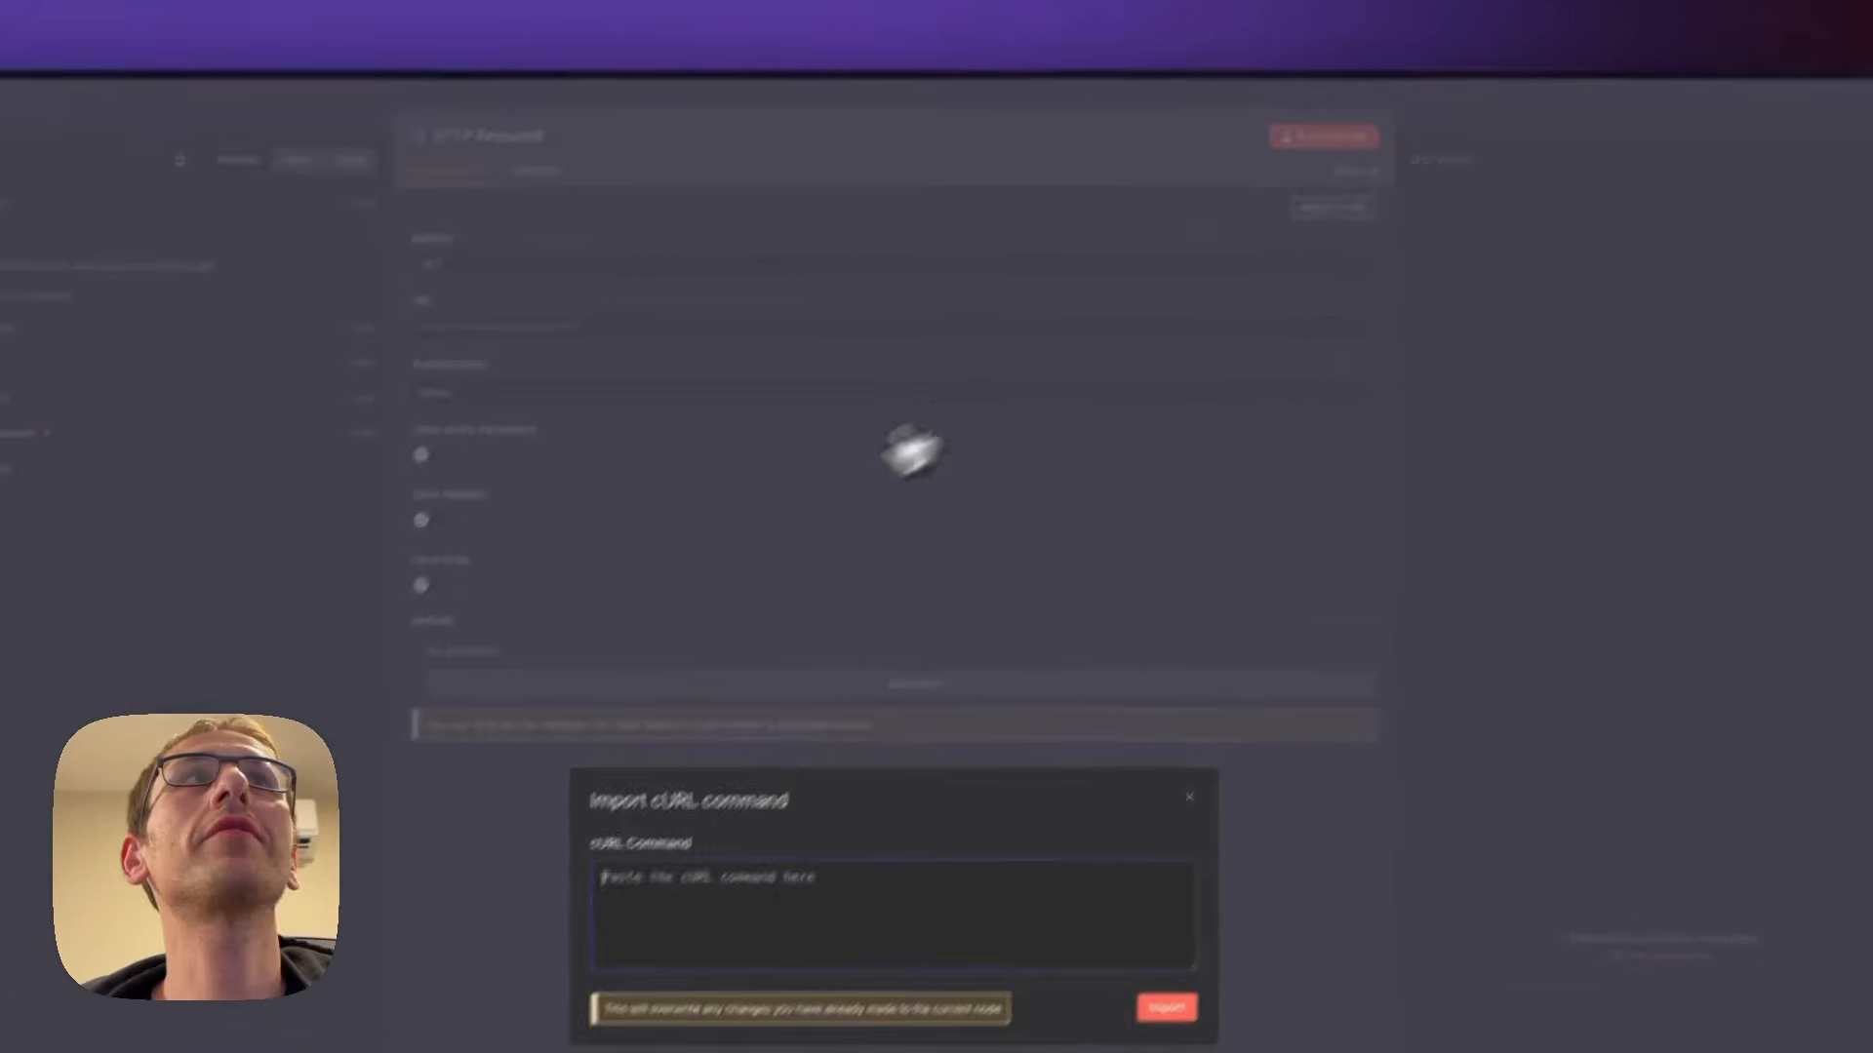
left_click(793, 946)
key("ctrl+v")
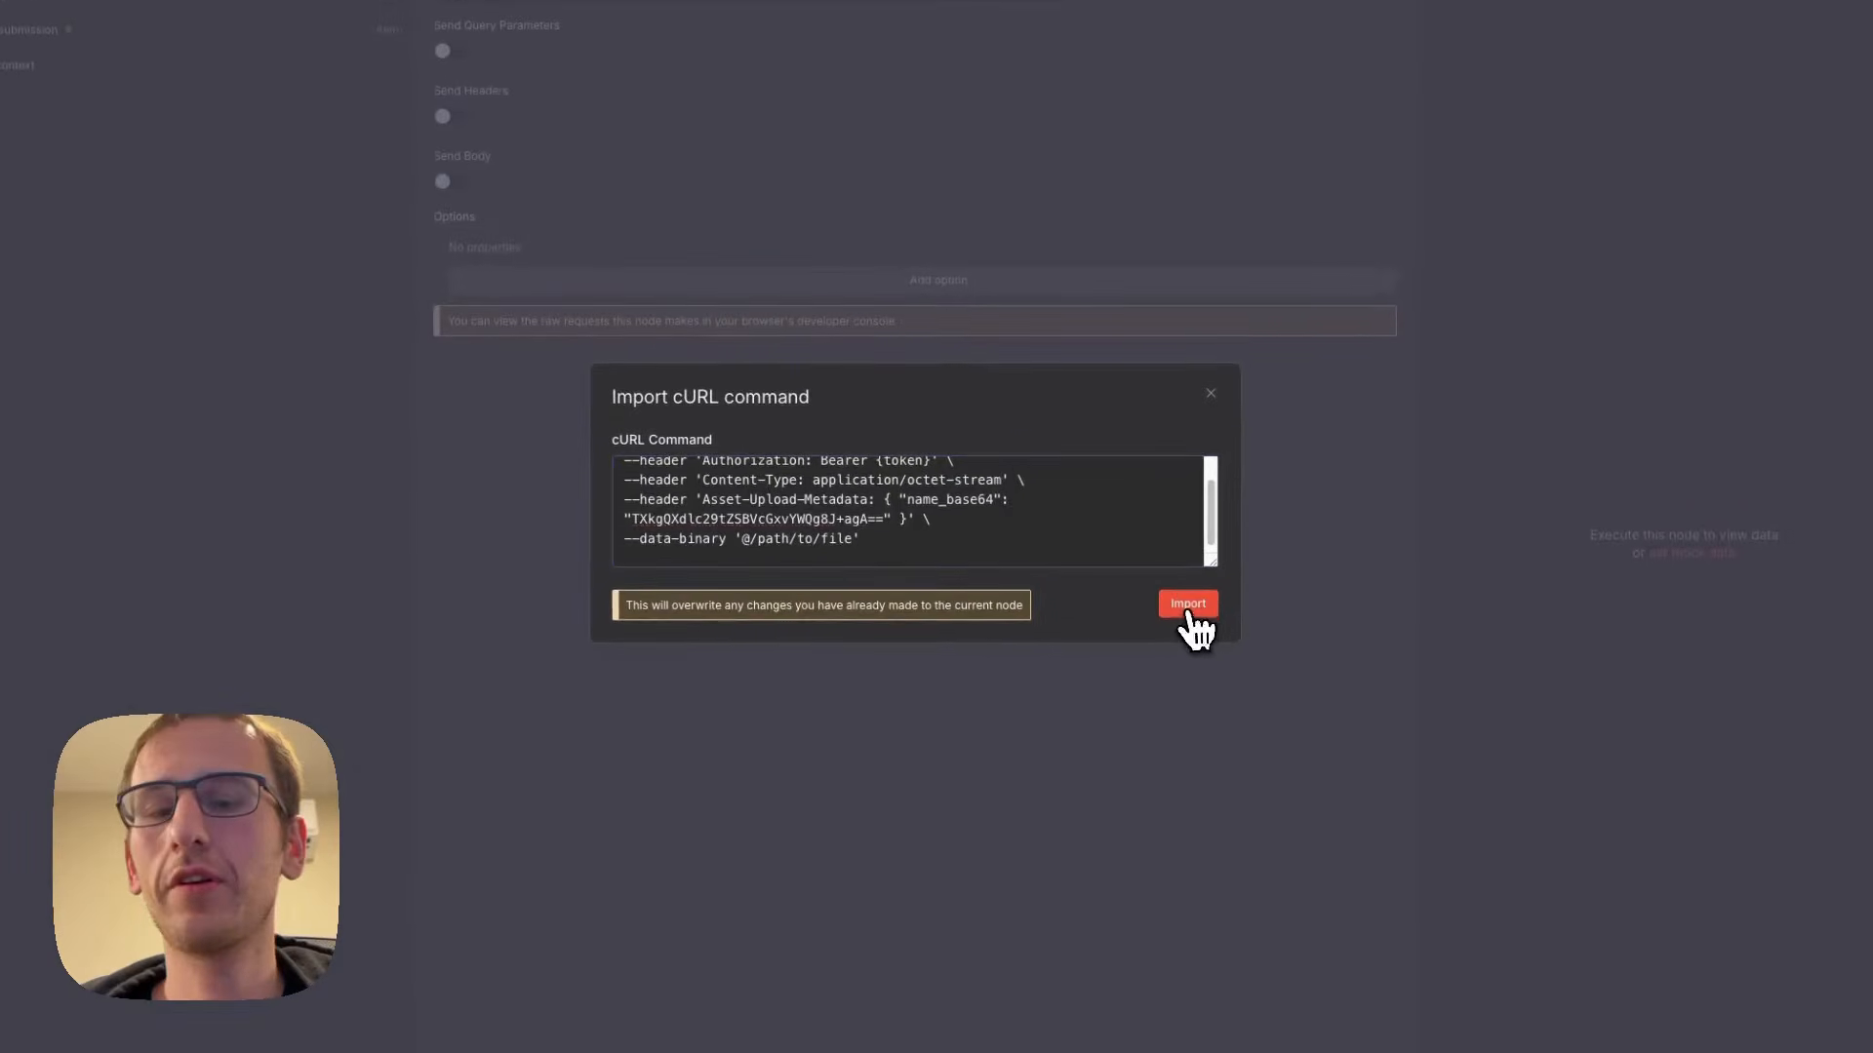
left_click(1188, 607)
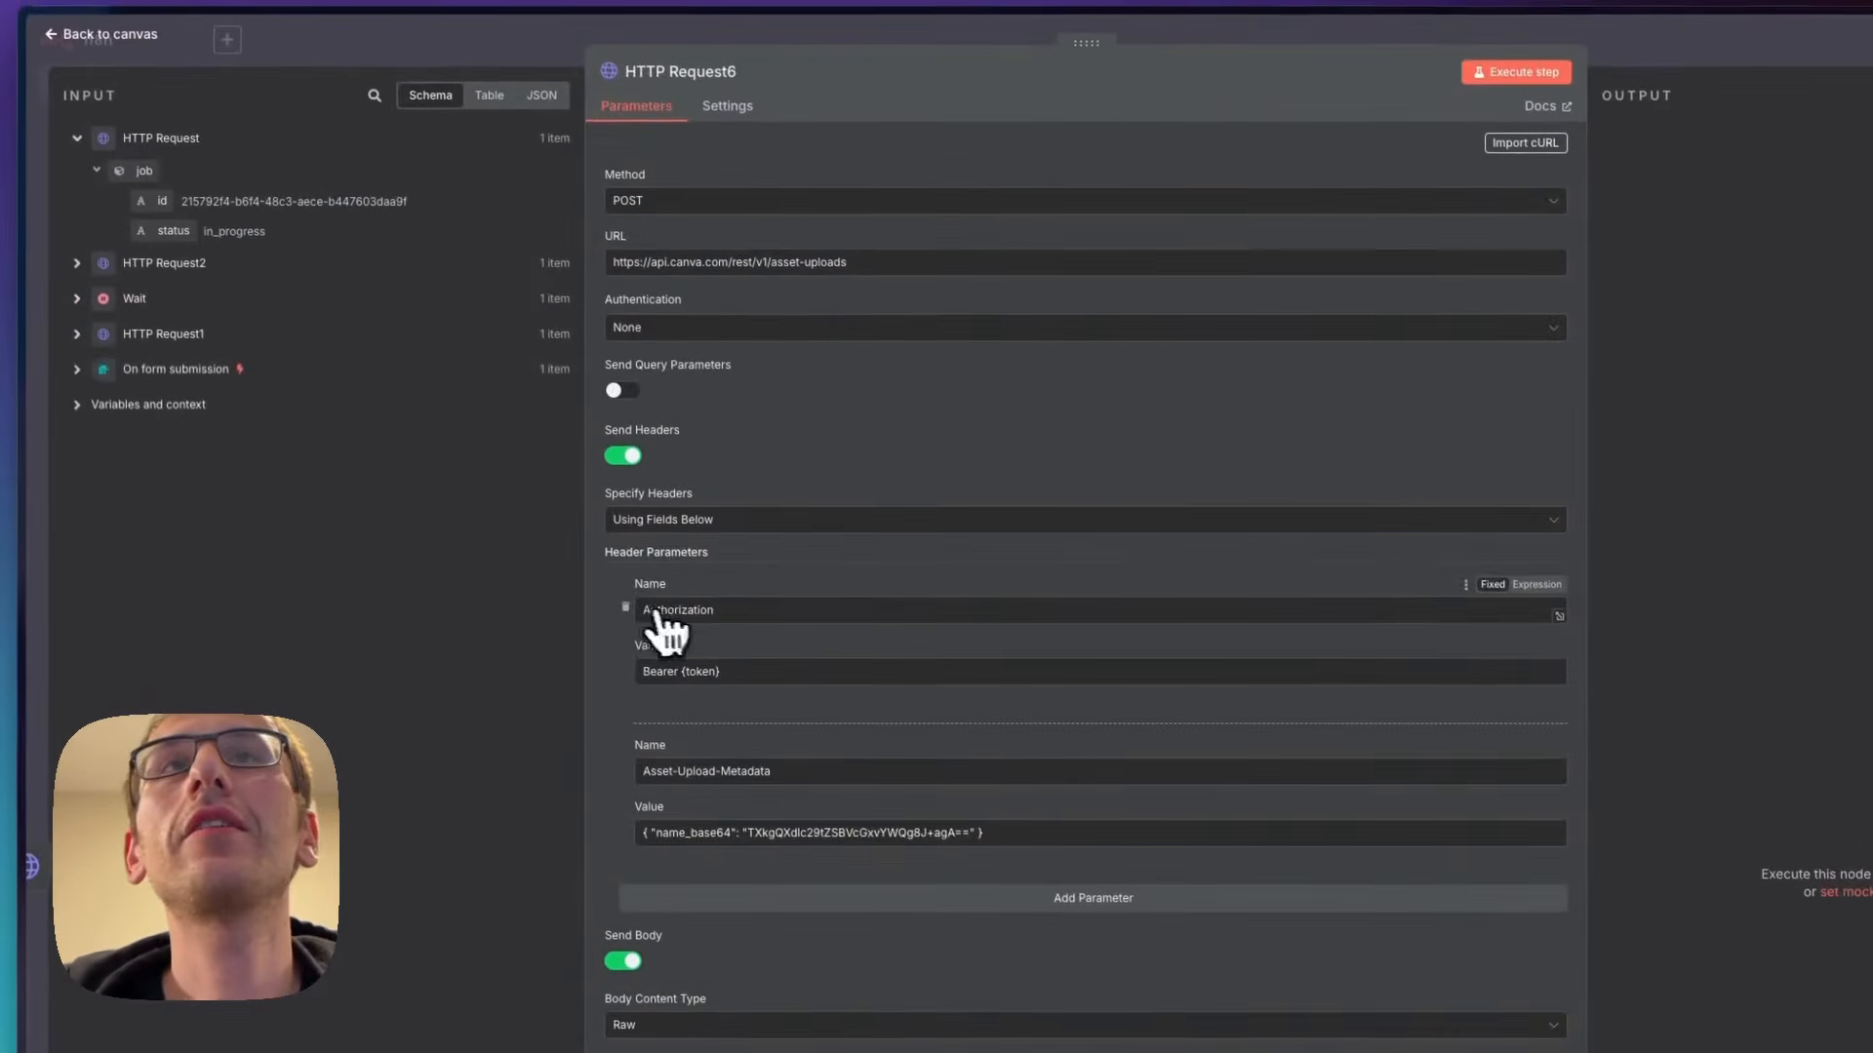
- Remove the Authorization header and set authentication to Generic Credential Type with OAuth2 API, using the Canva Demo 2 credential
left_click(625, 608)
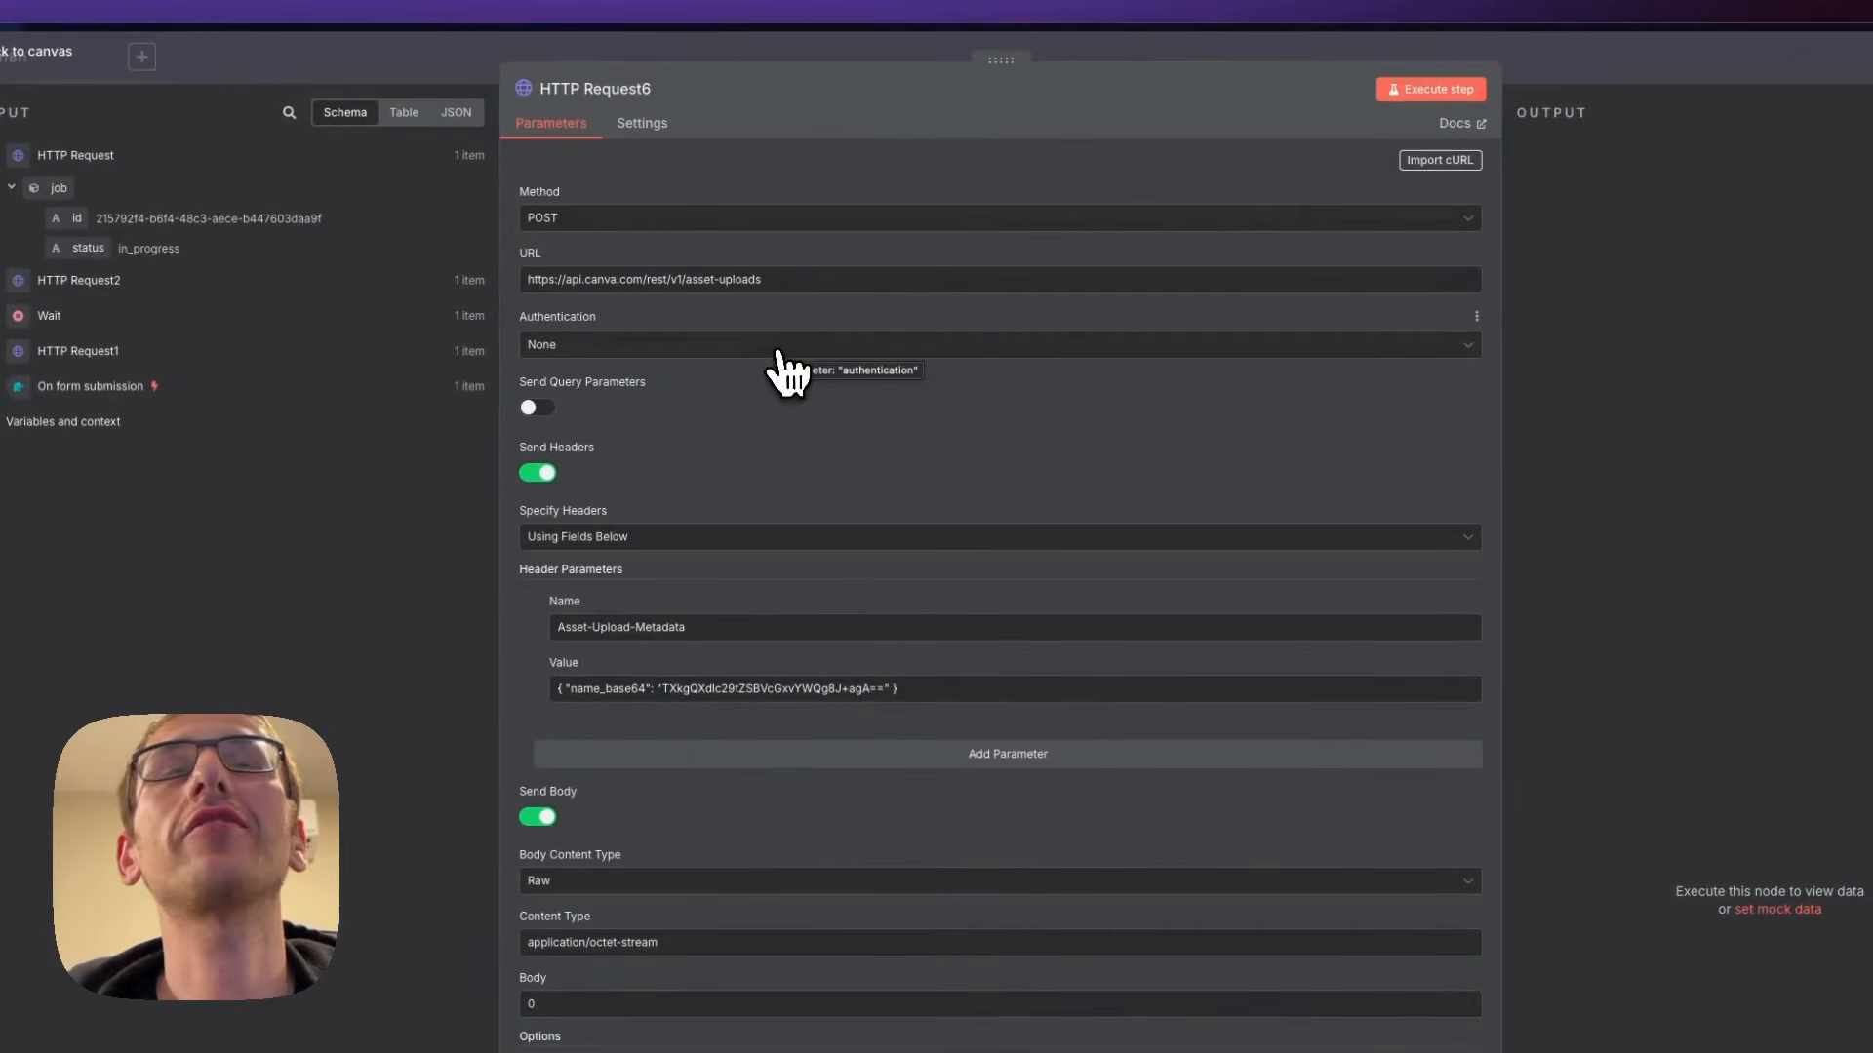
left_click(778, 352)
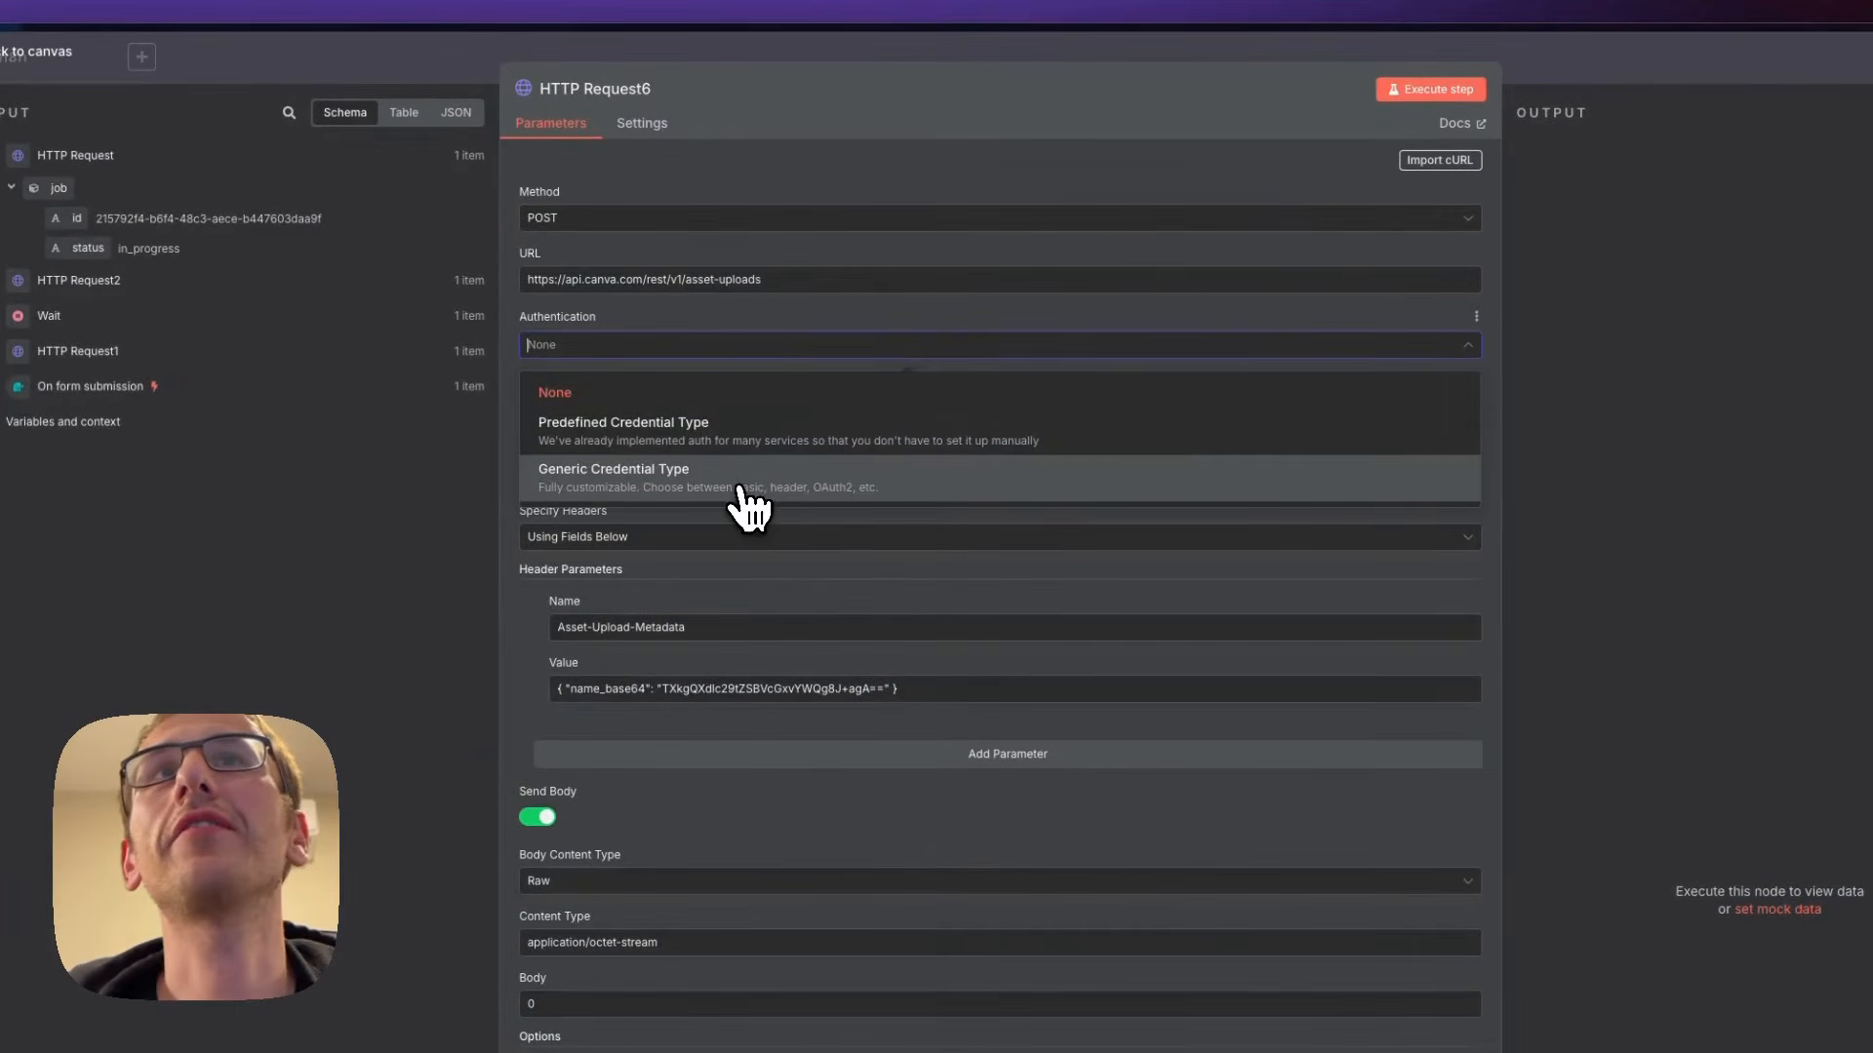
left_click(742, 482)
left_click(765, 408)
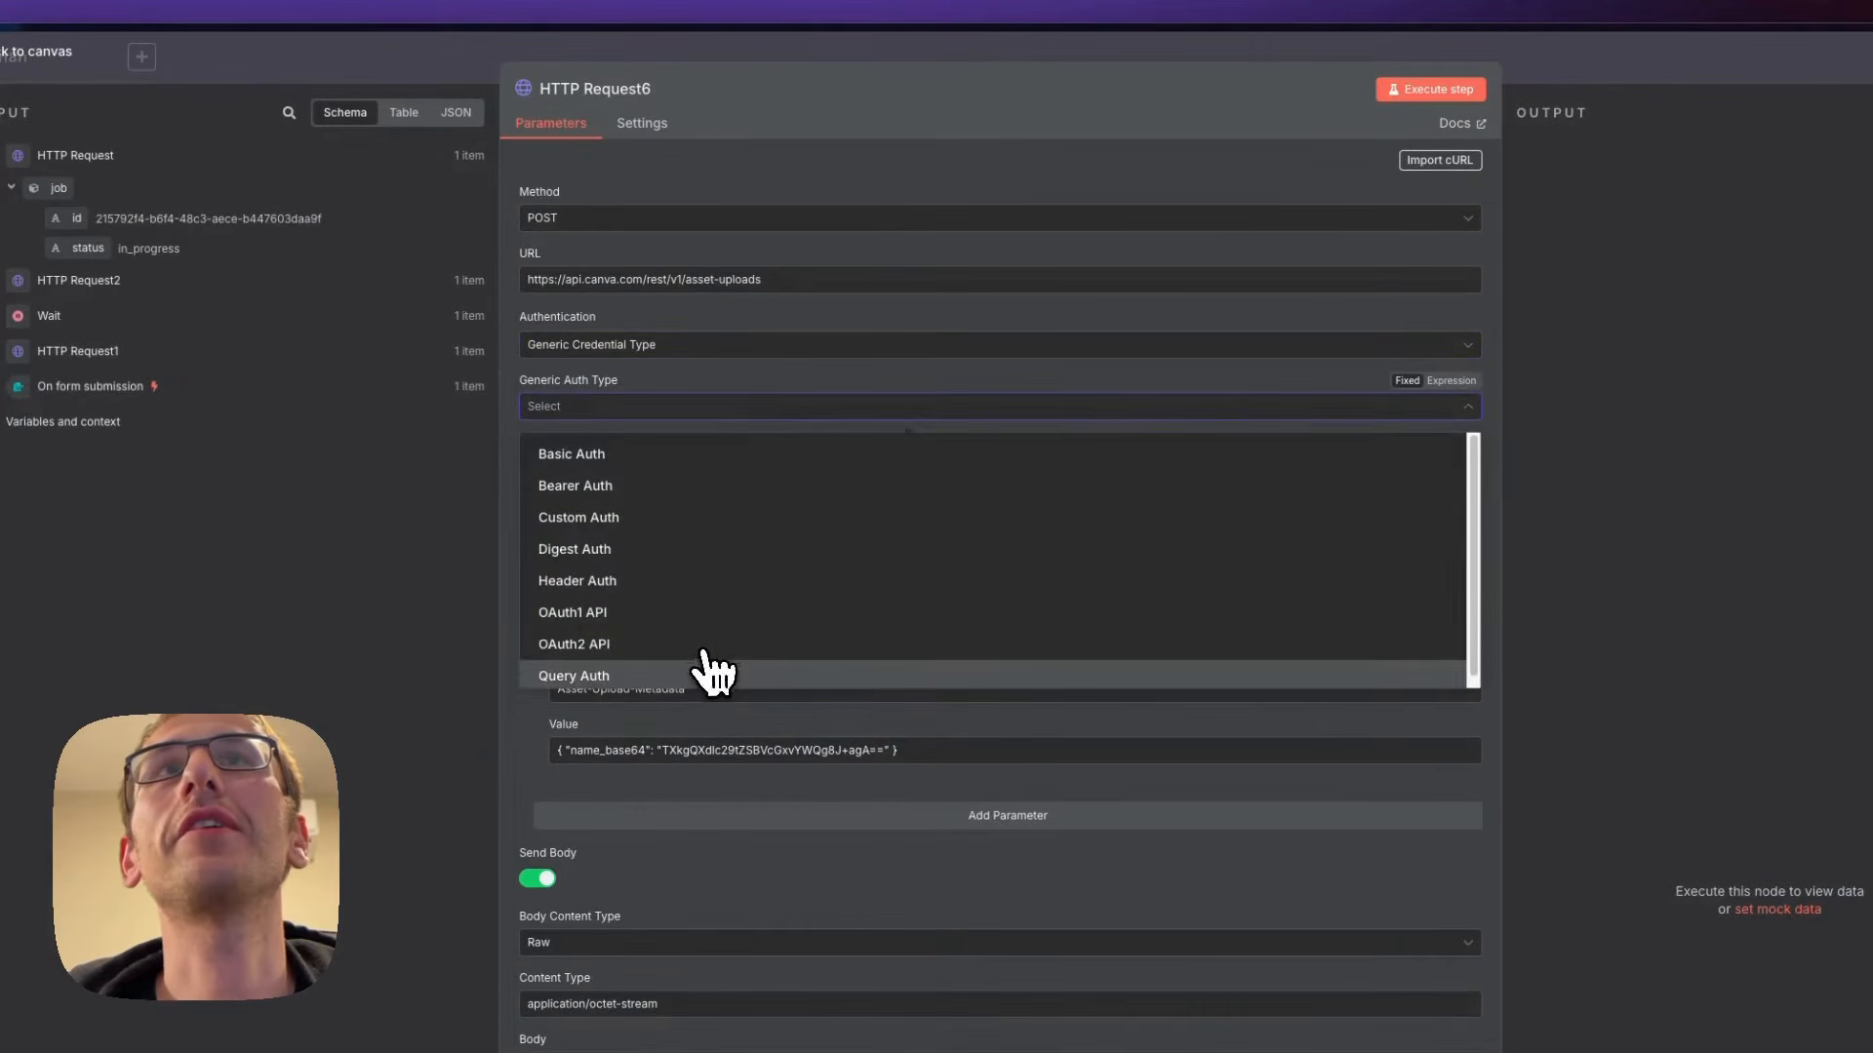
left_click(708, 643)
left_click(768, 466)
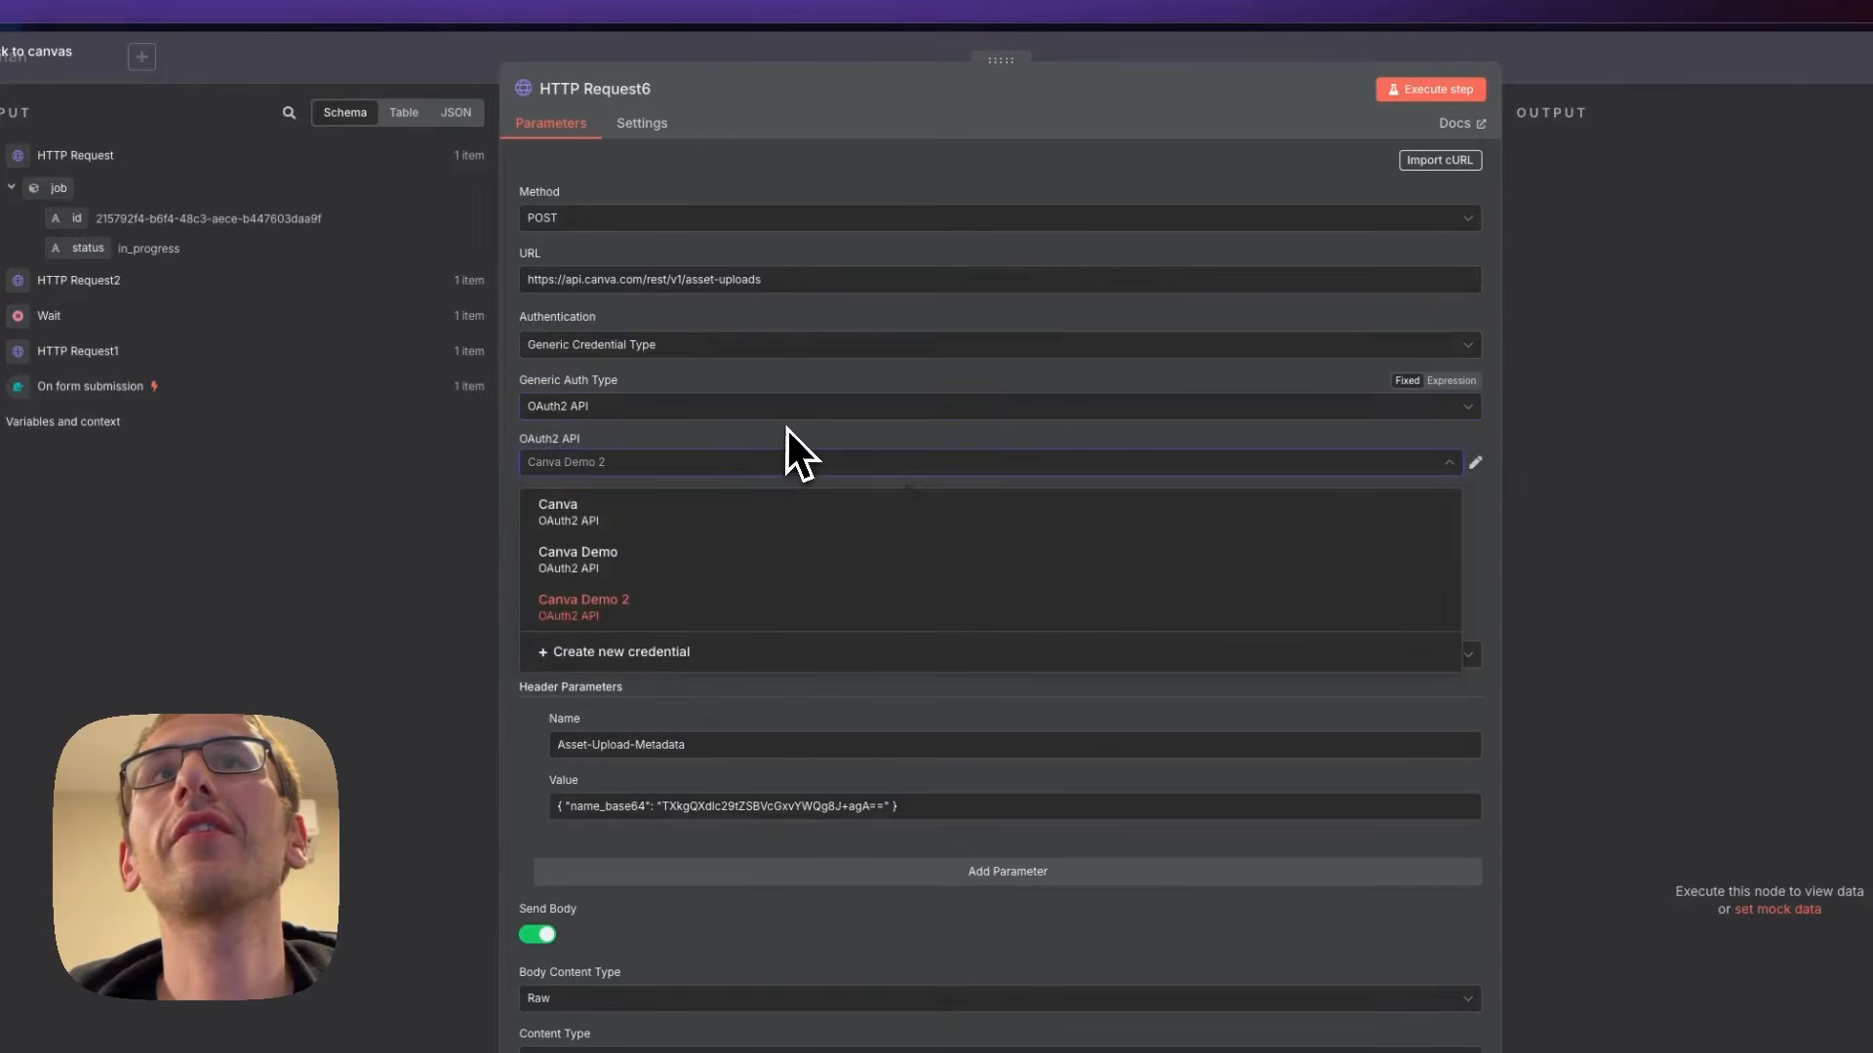
left_click(788, 429)
- Set the new request's body content type to n8n Binary File
scroll(953, 598, "down", 5)
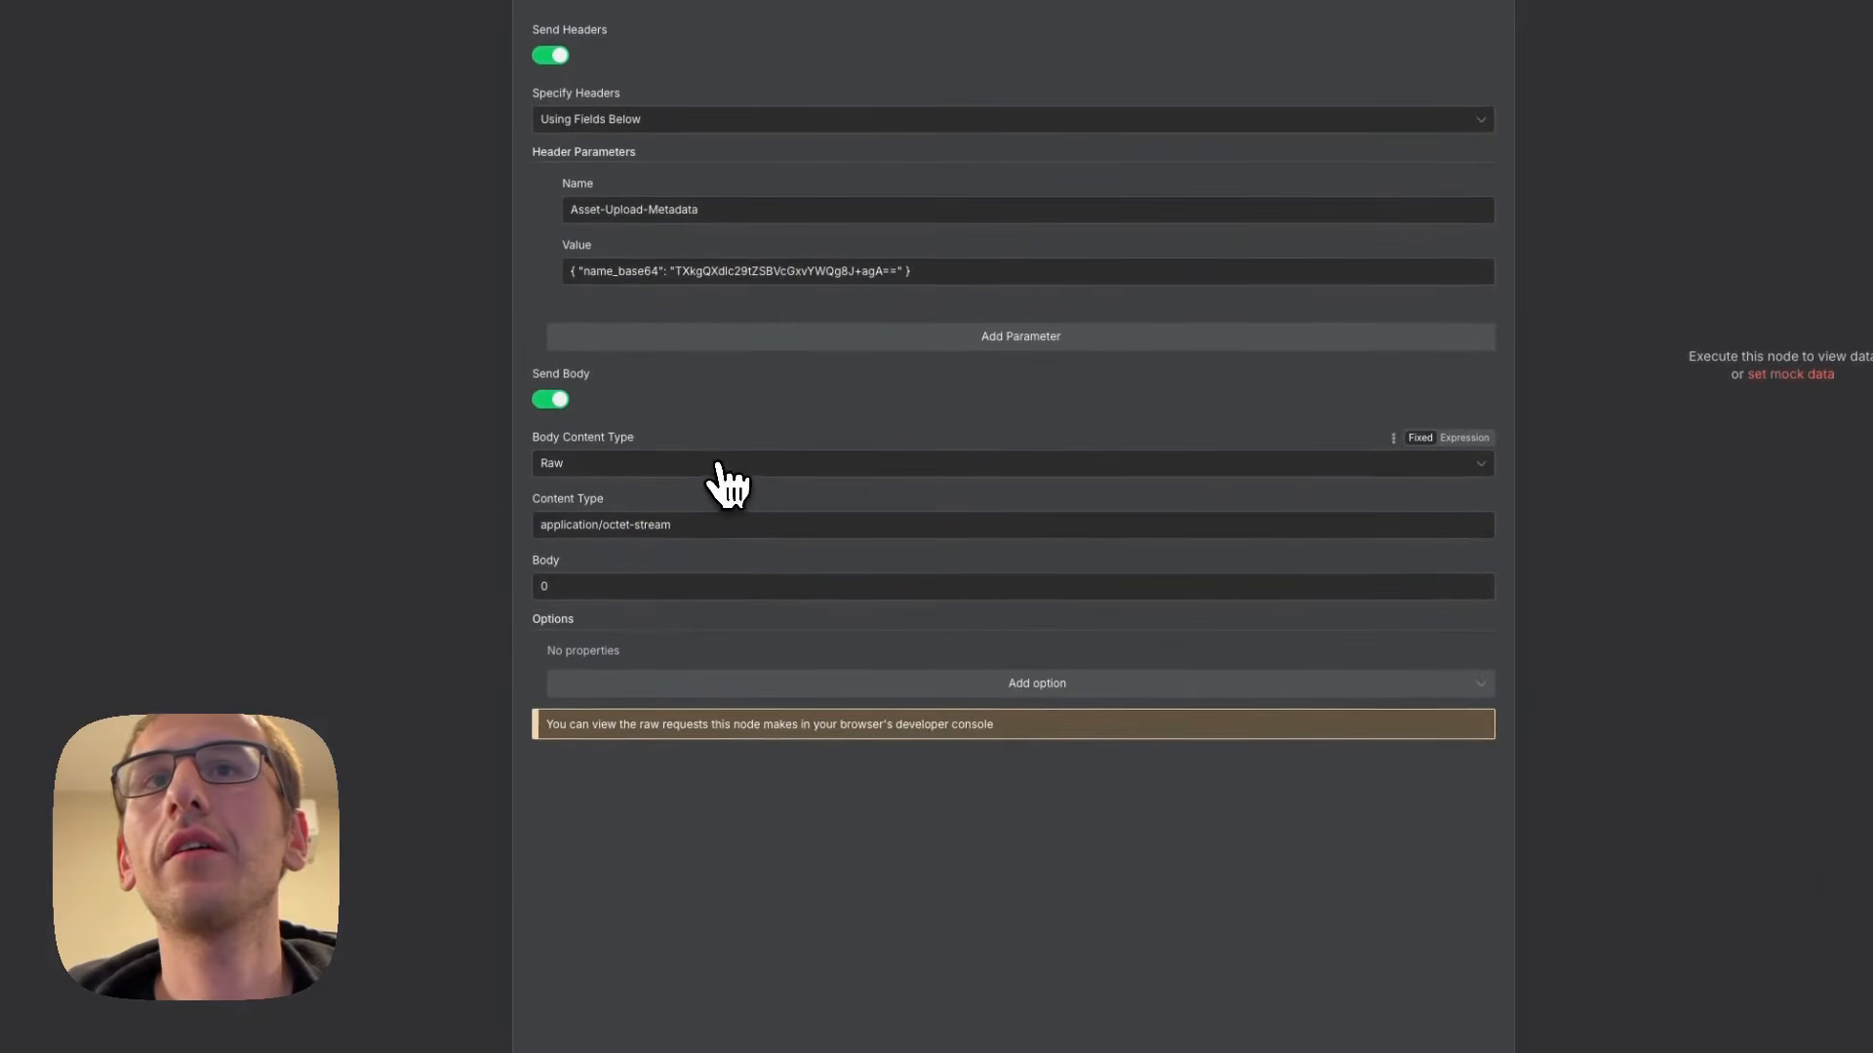
left_click(697, 469)
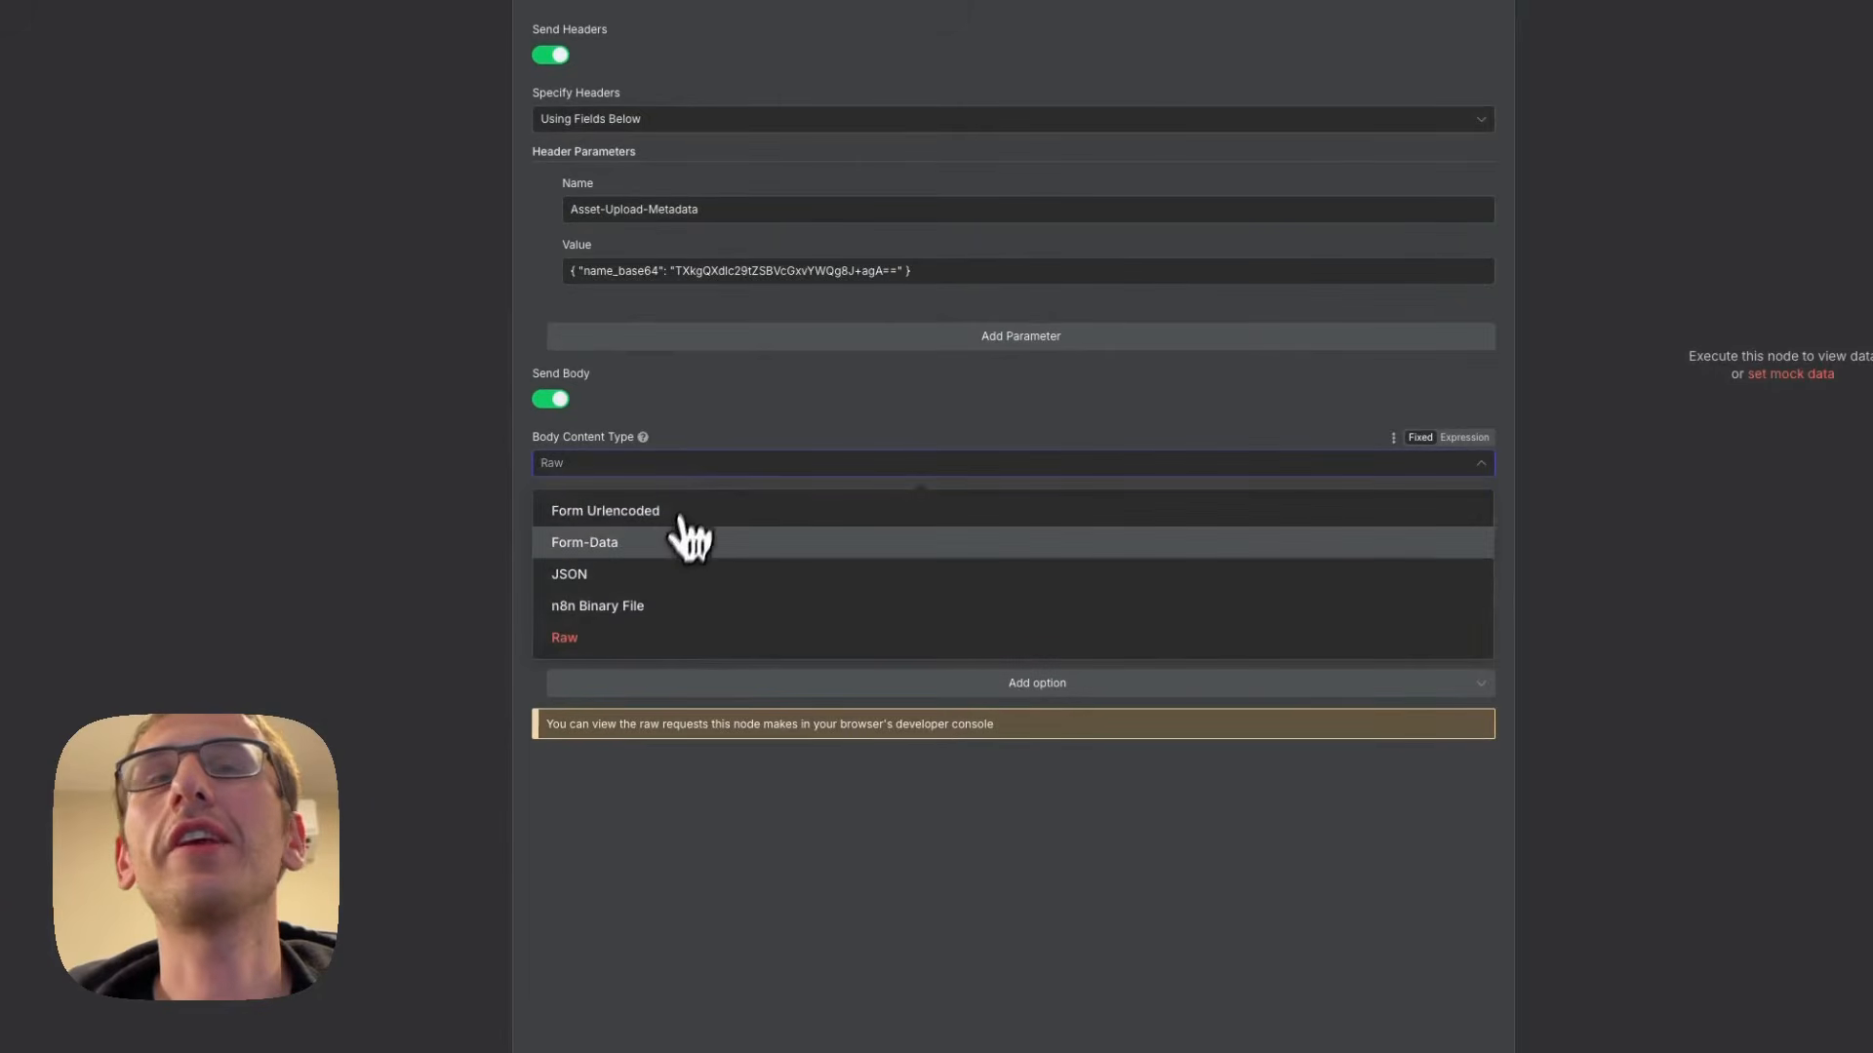
left_click(652, 605)
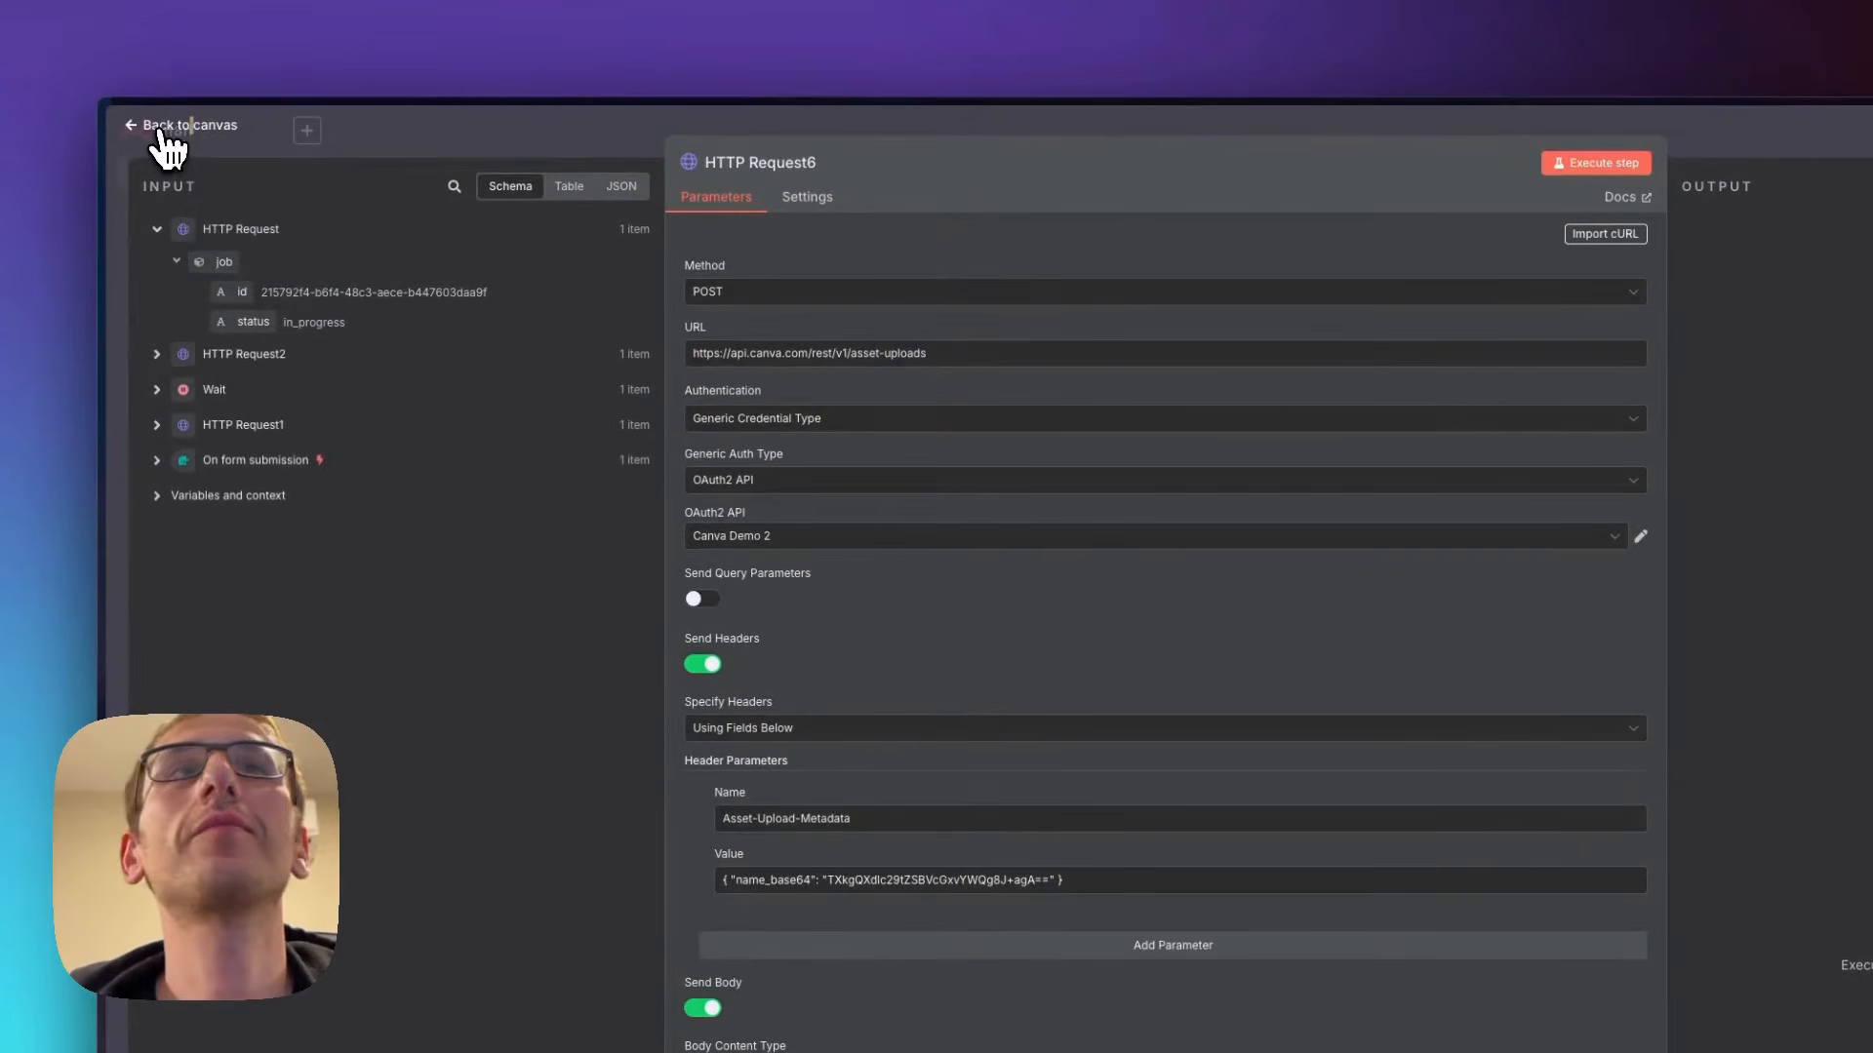
- Return to the canvas and delete the newly added HTTP Request6 node
left_click(161, 126)
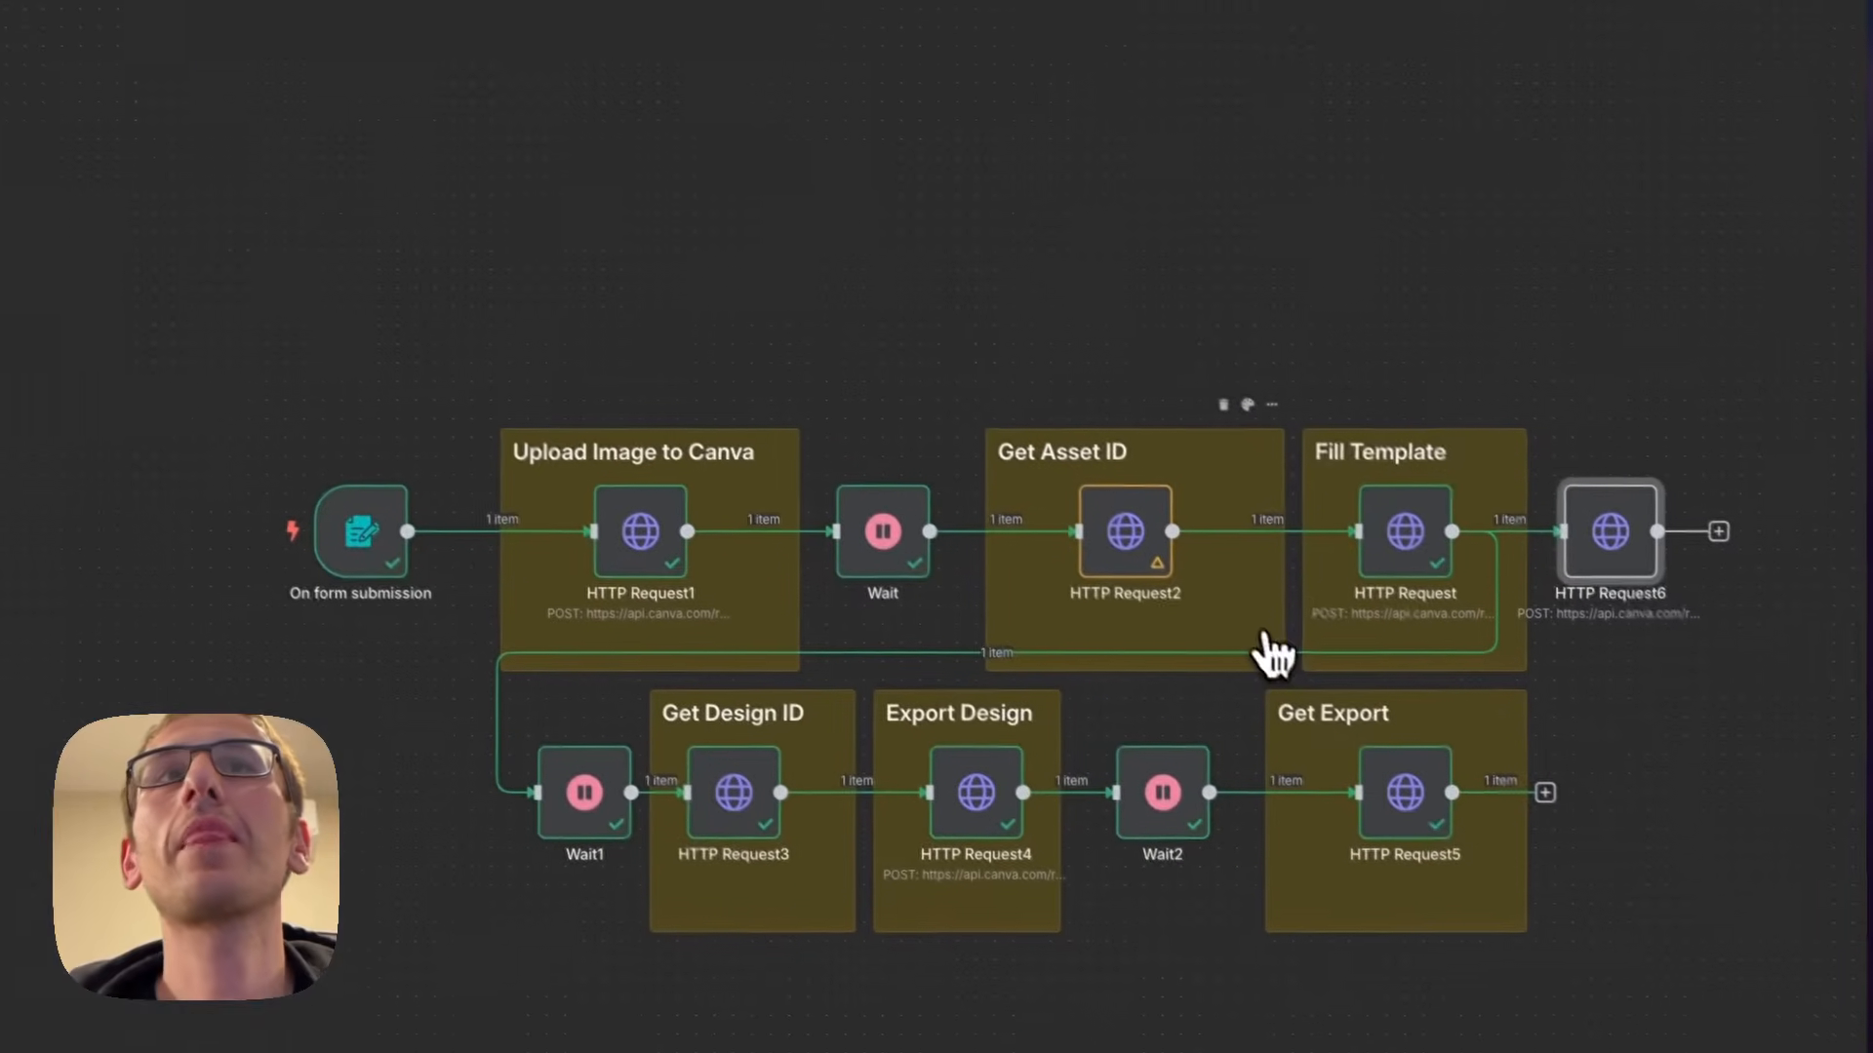
mouse_move(1276, 654)
mouse_move(1560, 566)
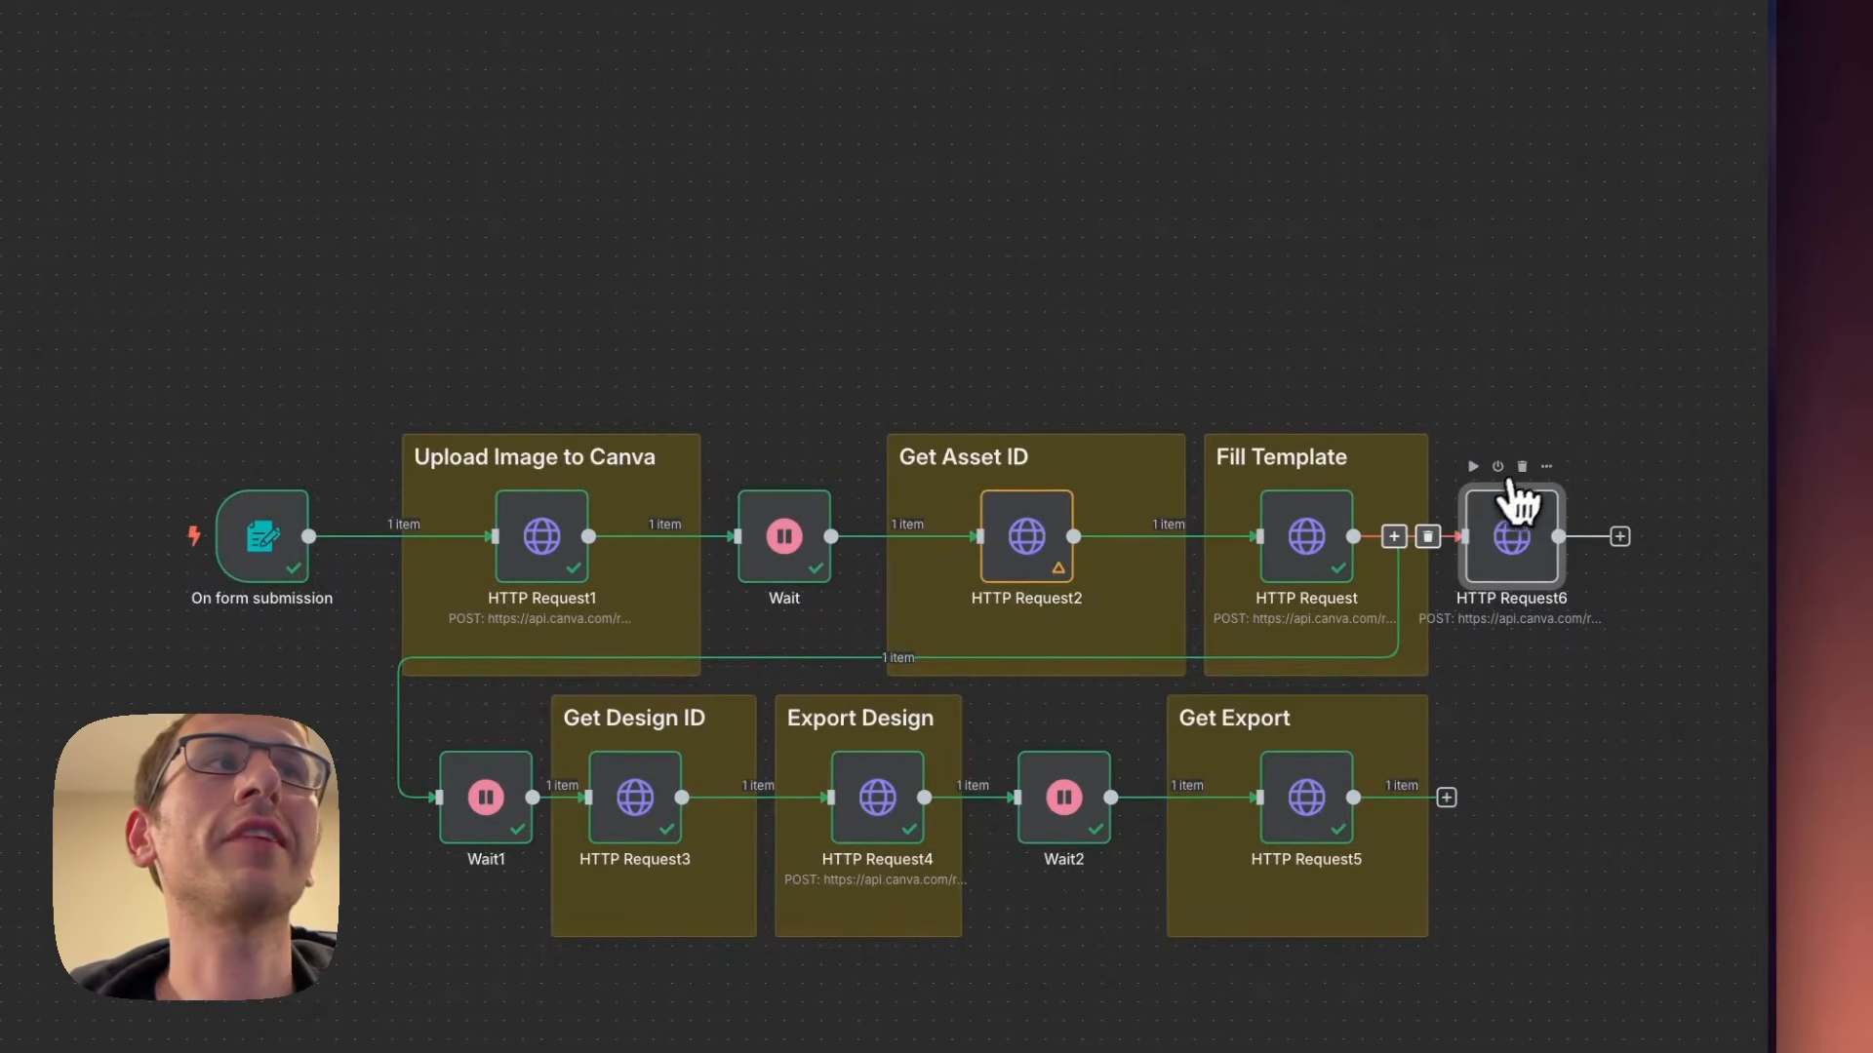
mouse_move(1127, 626)
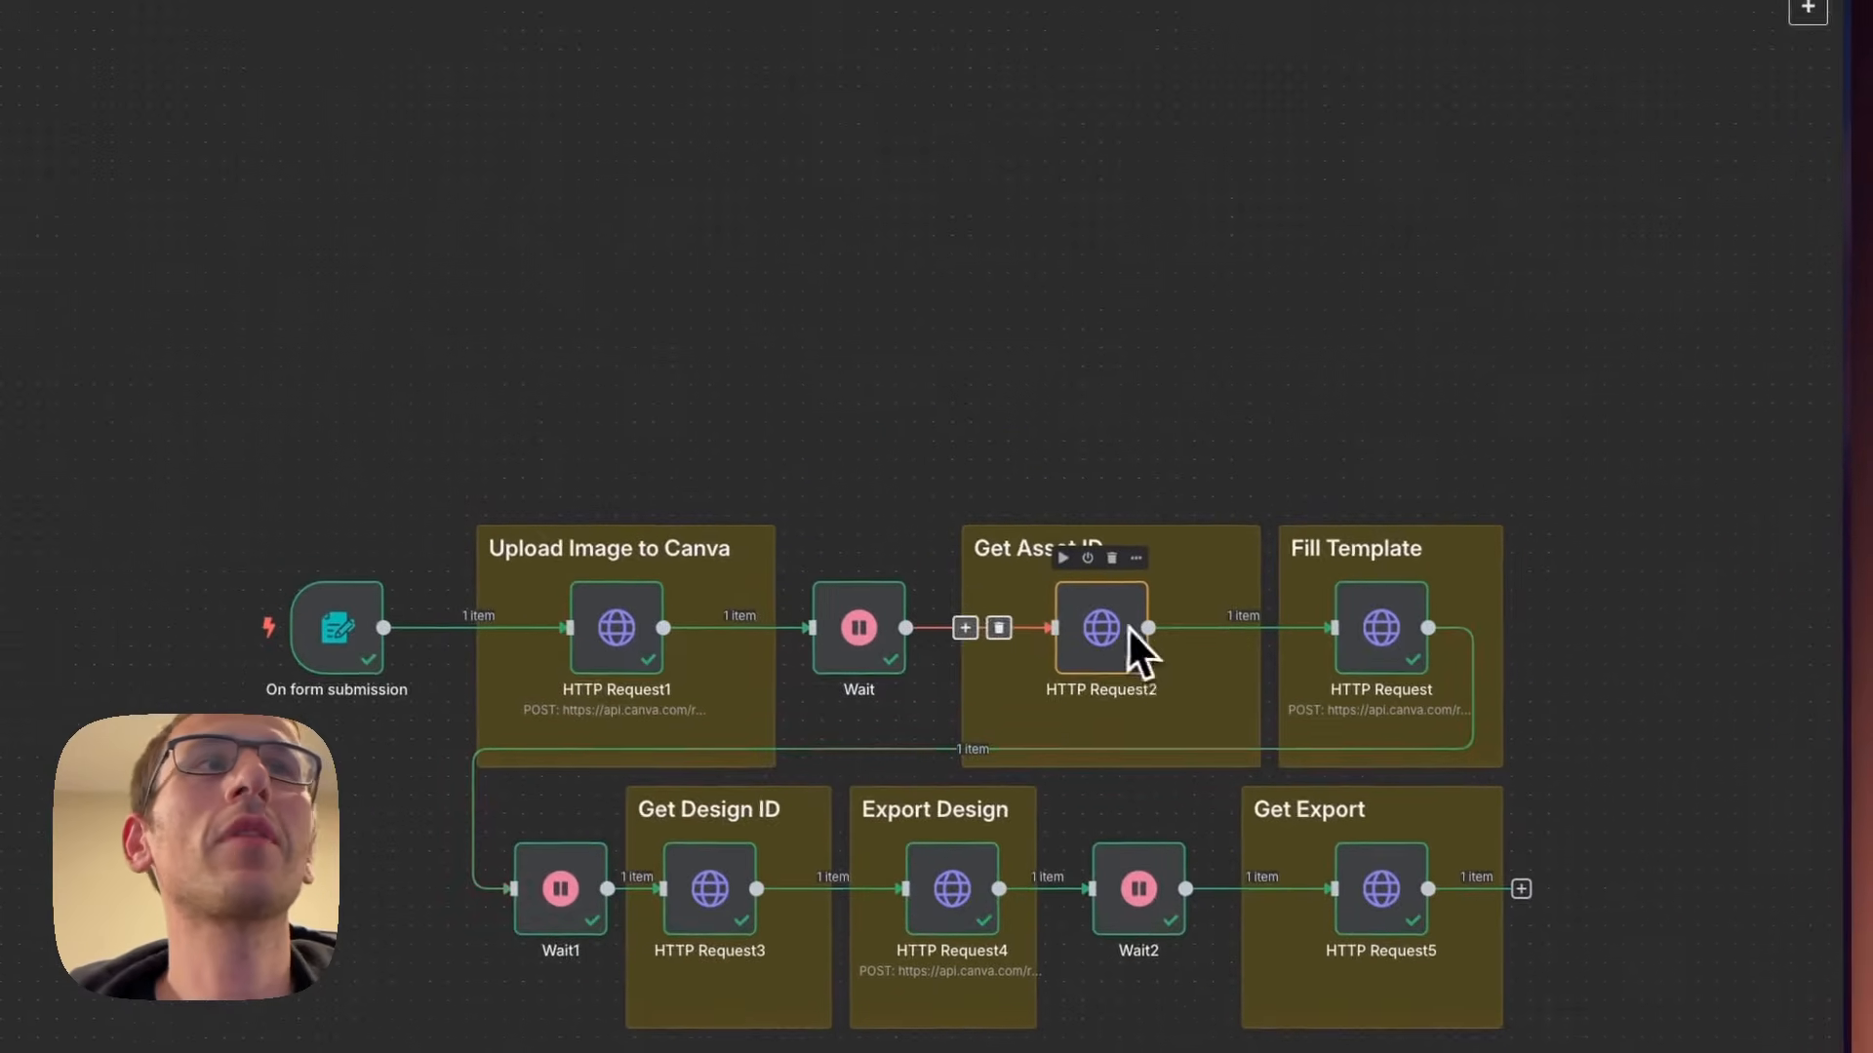
- Open the Fill Template HTTP Request node and examine its autofills URL and the JSON body in the expression editor
double_click(1384, 643)
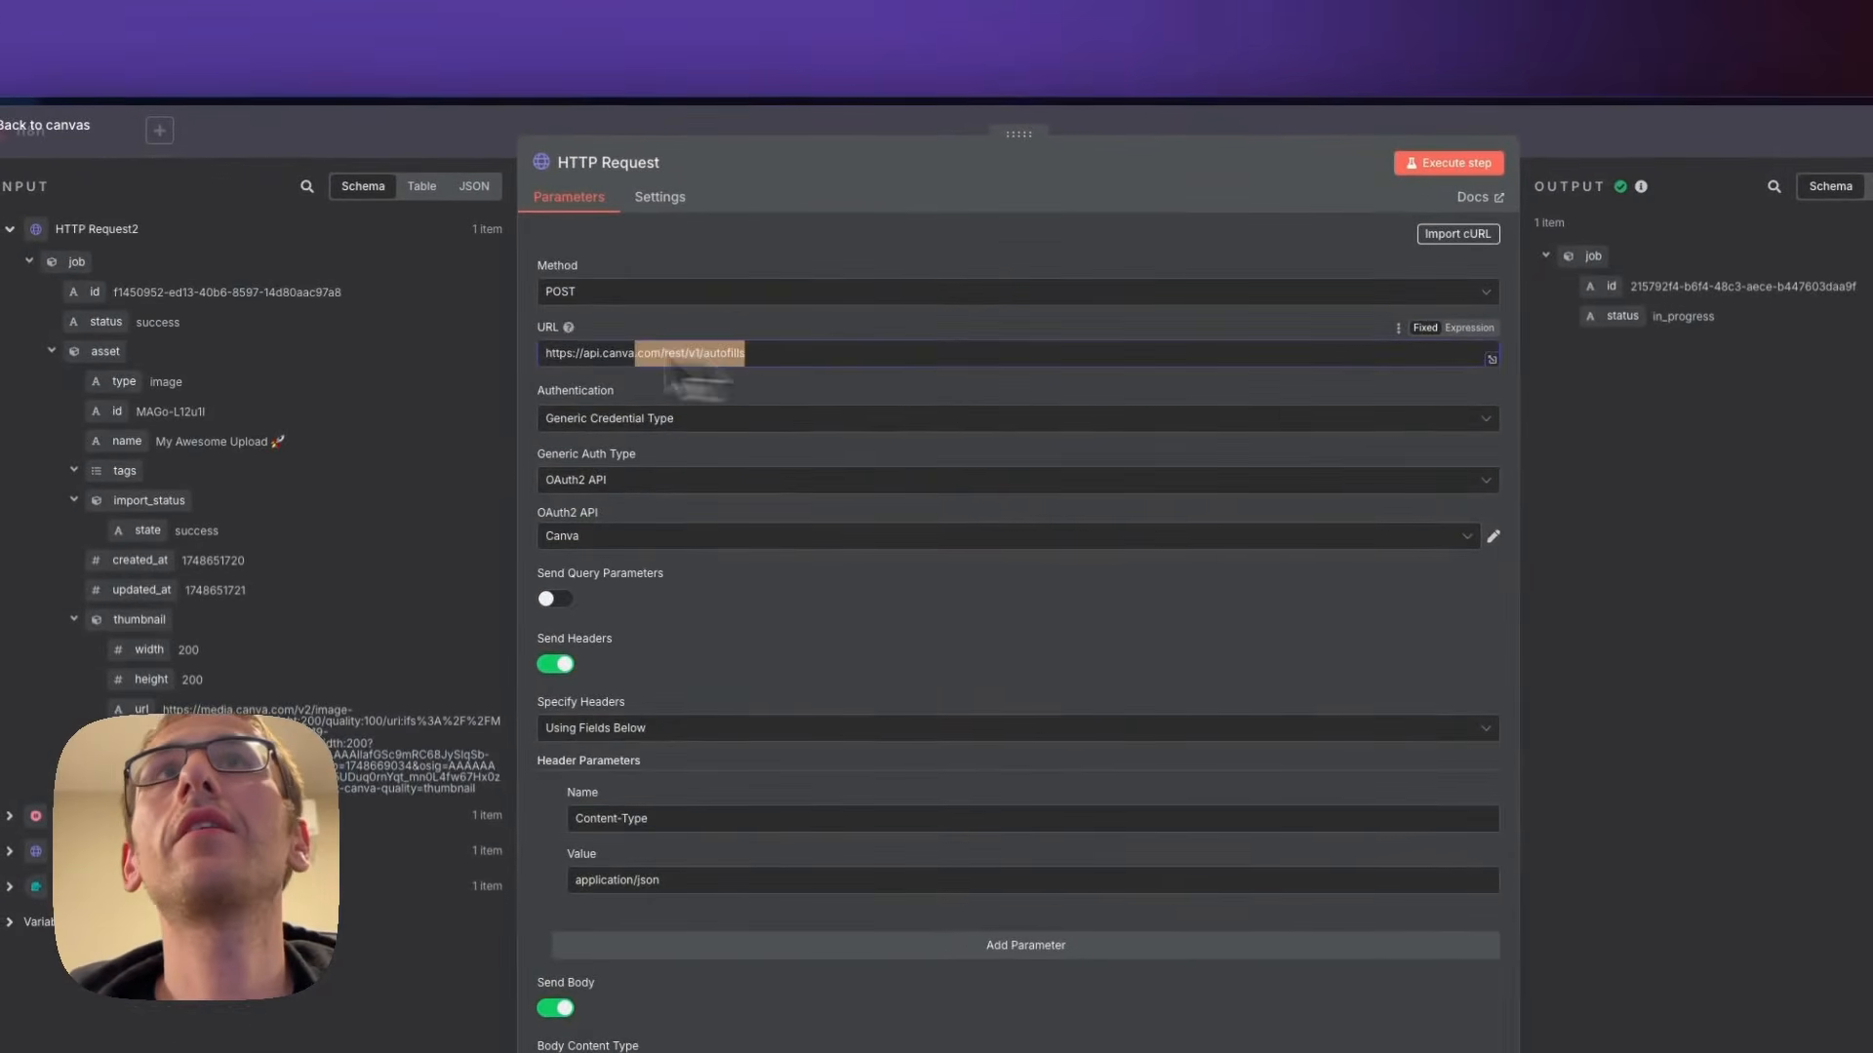
left_click_drag(671, 360, 478, 338)
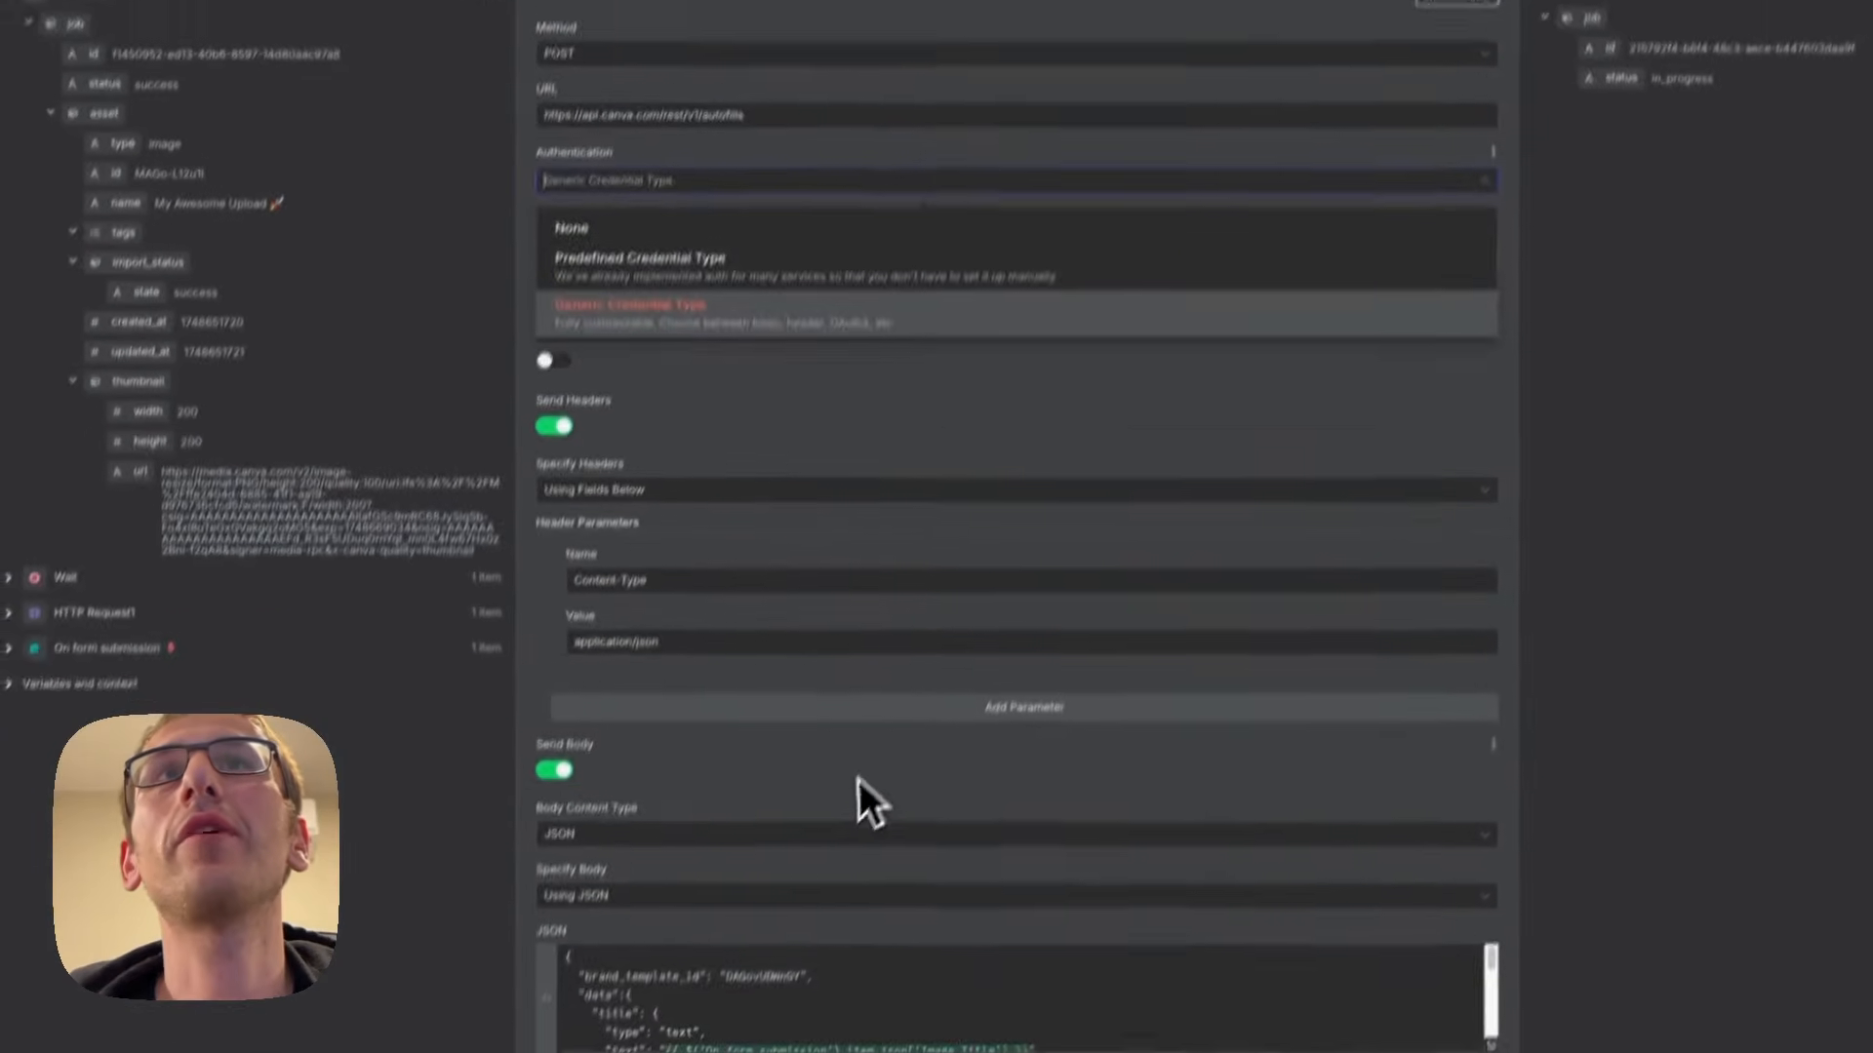
left_click(905, 1016)
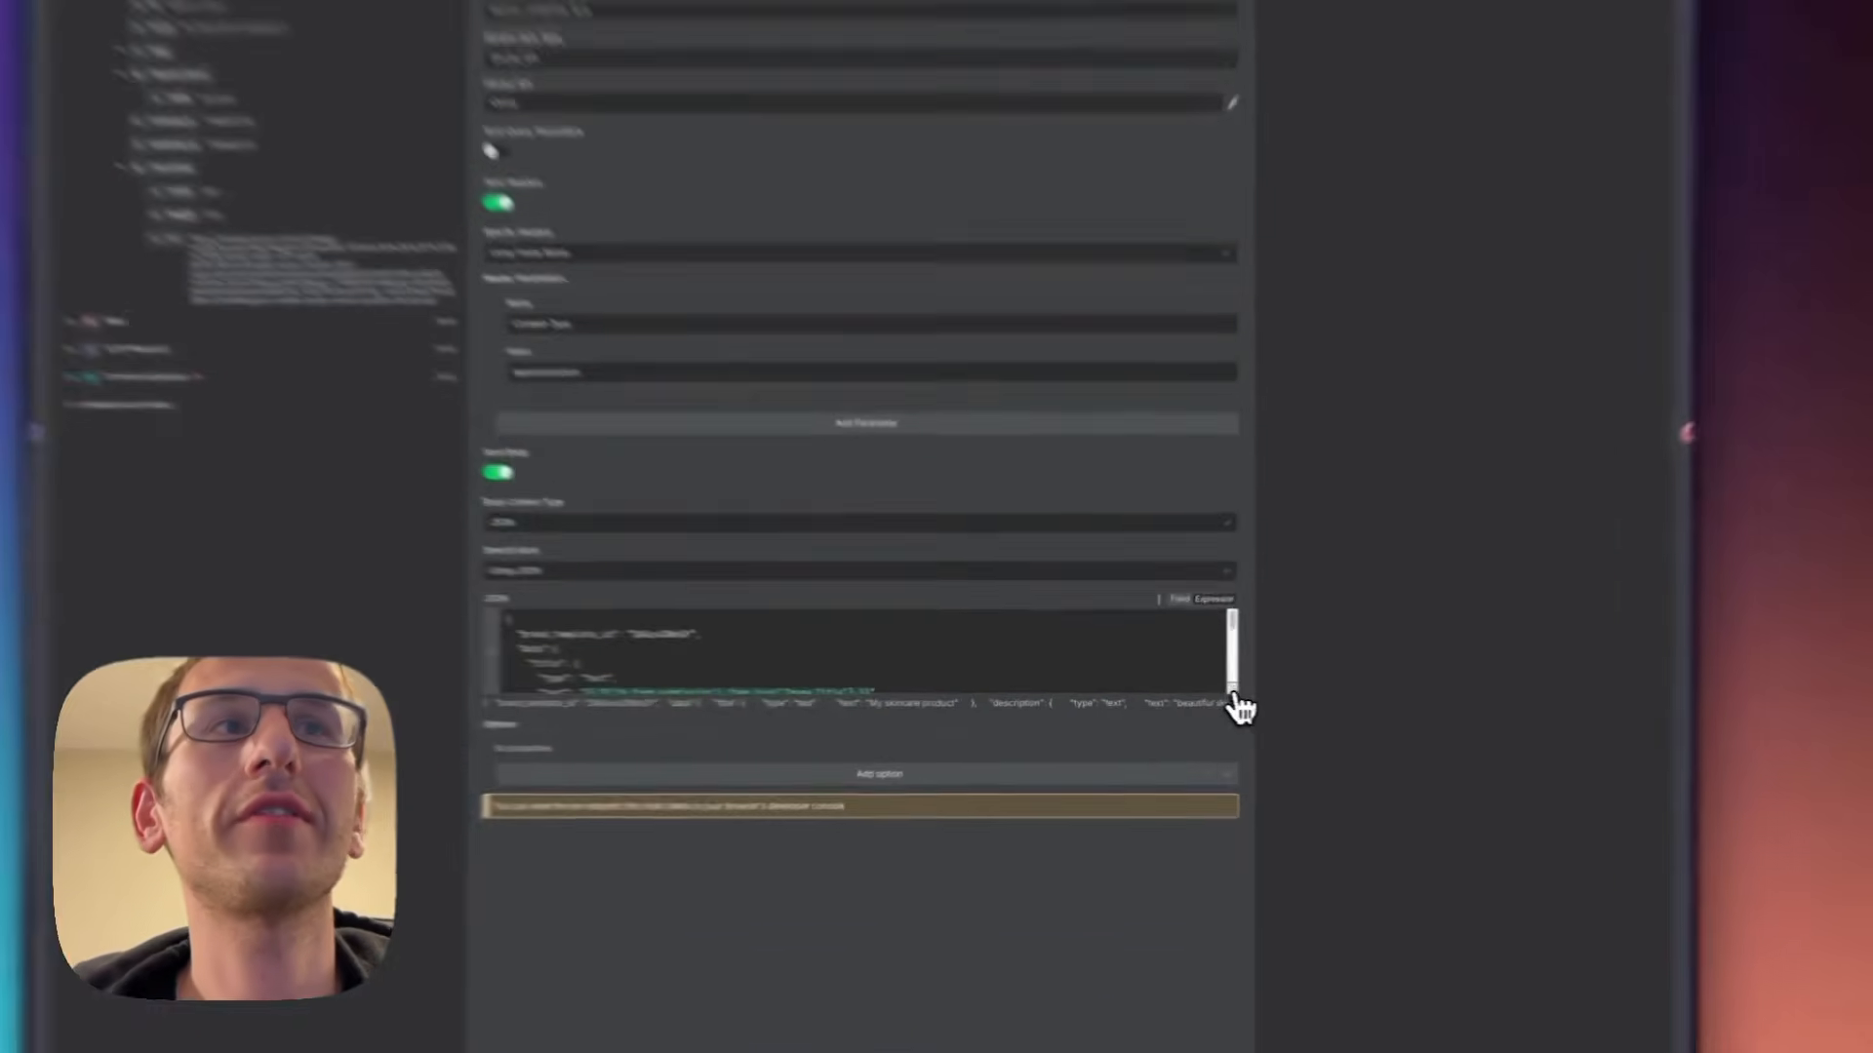
left_click(1175, 690)
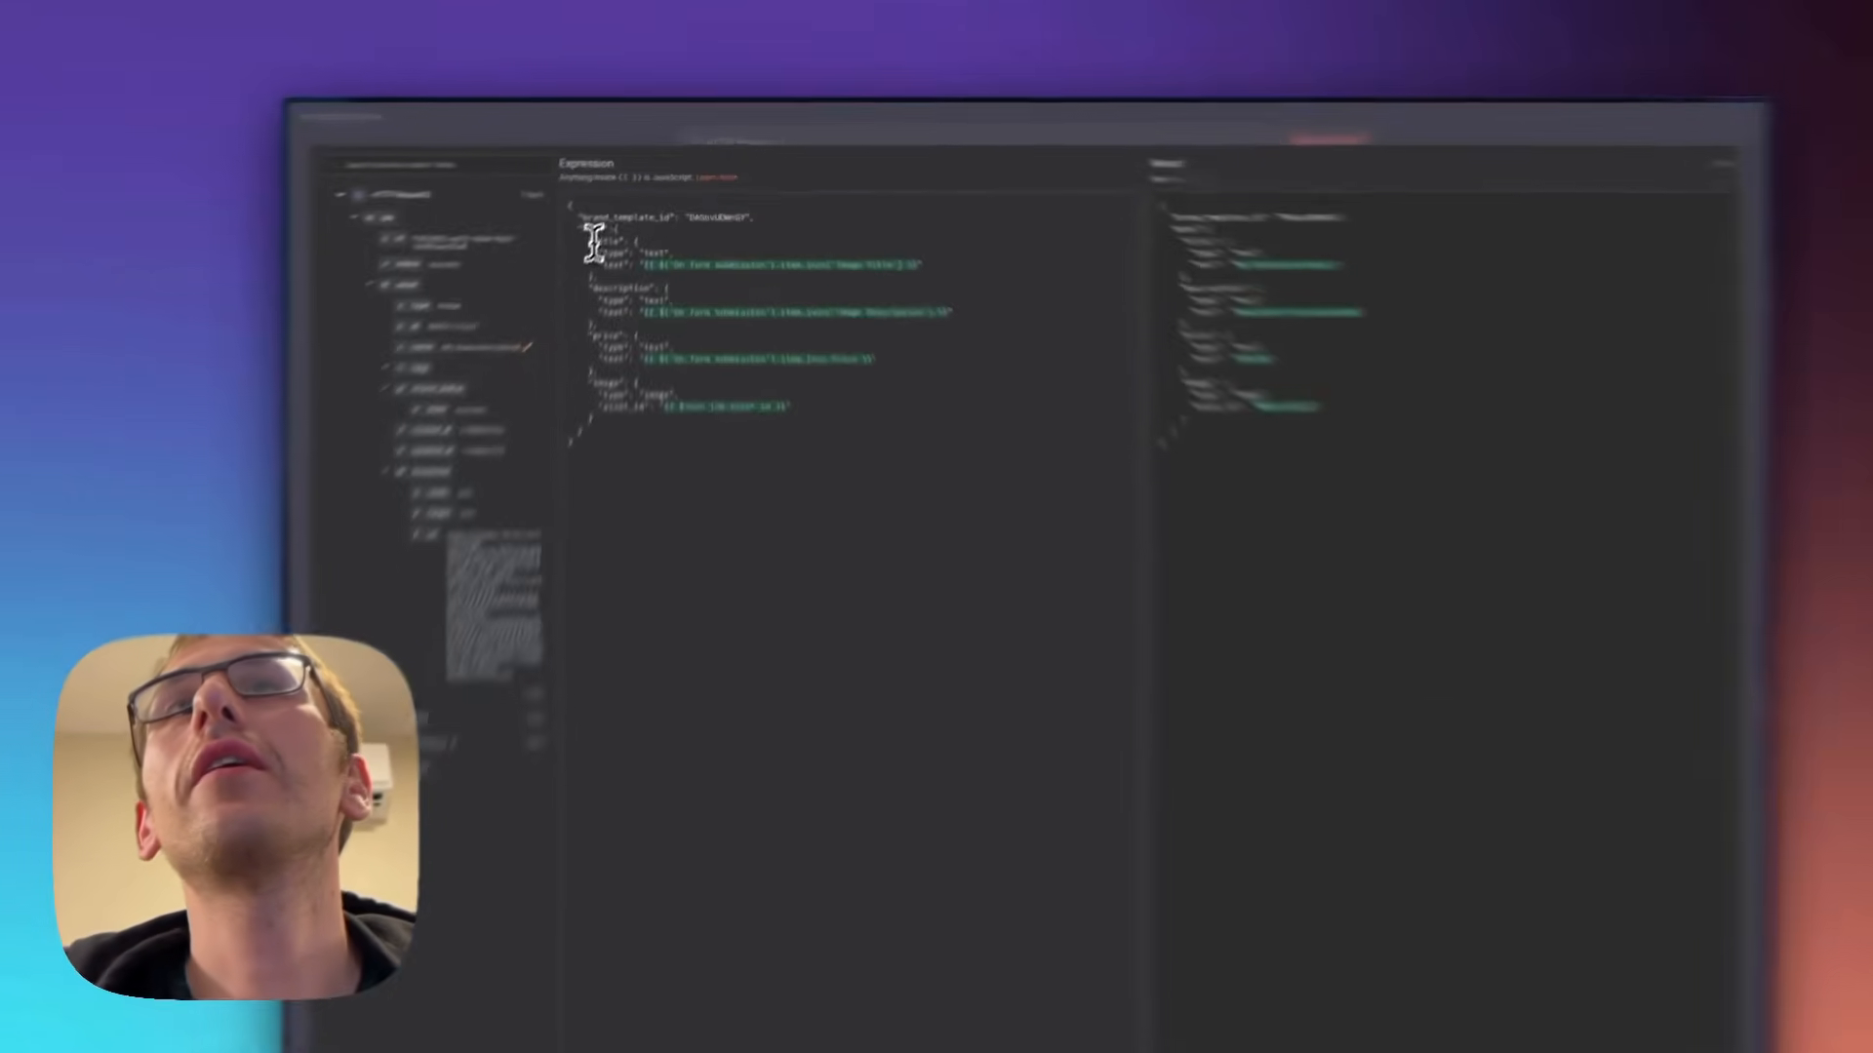
double_click(632, 201)
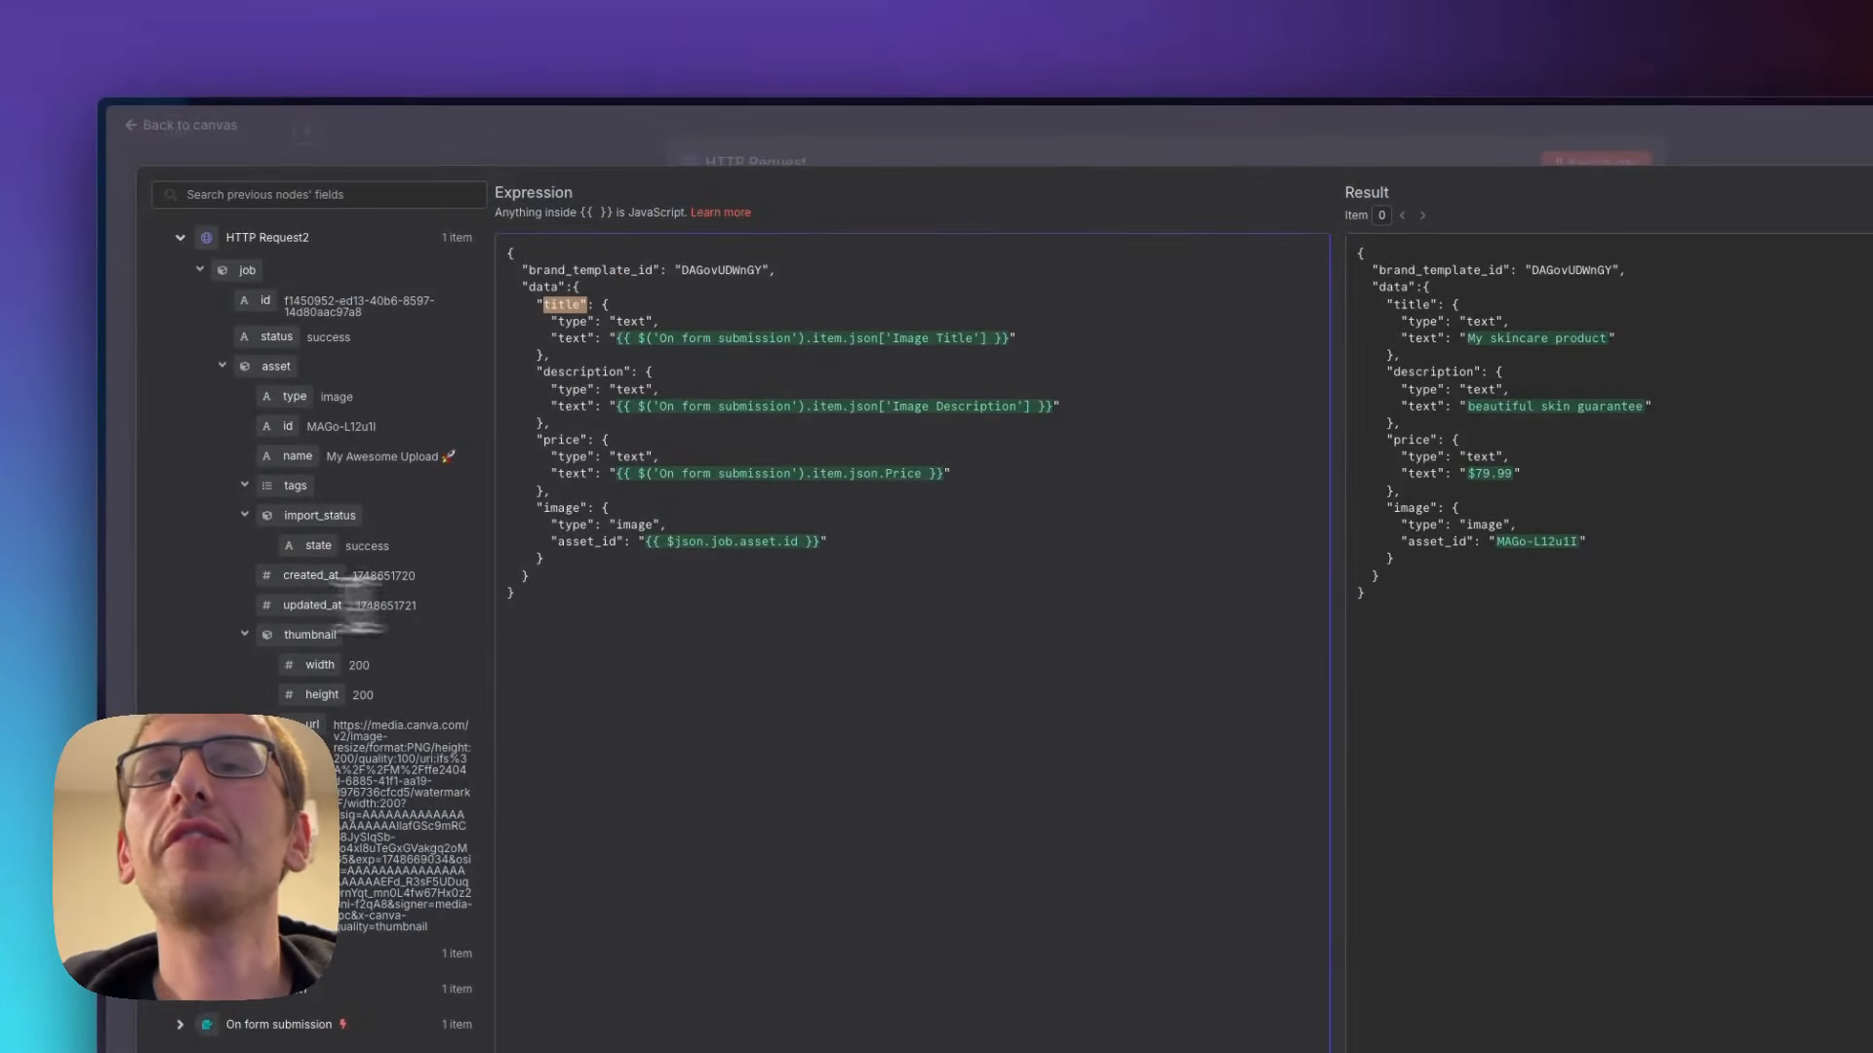
- Switch to the Canva template to examine its price and description data fields, and return to the n8n workflow
mouse_move(56, 592)
left_click(184, 471)
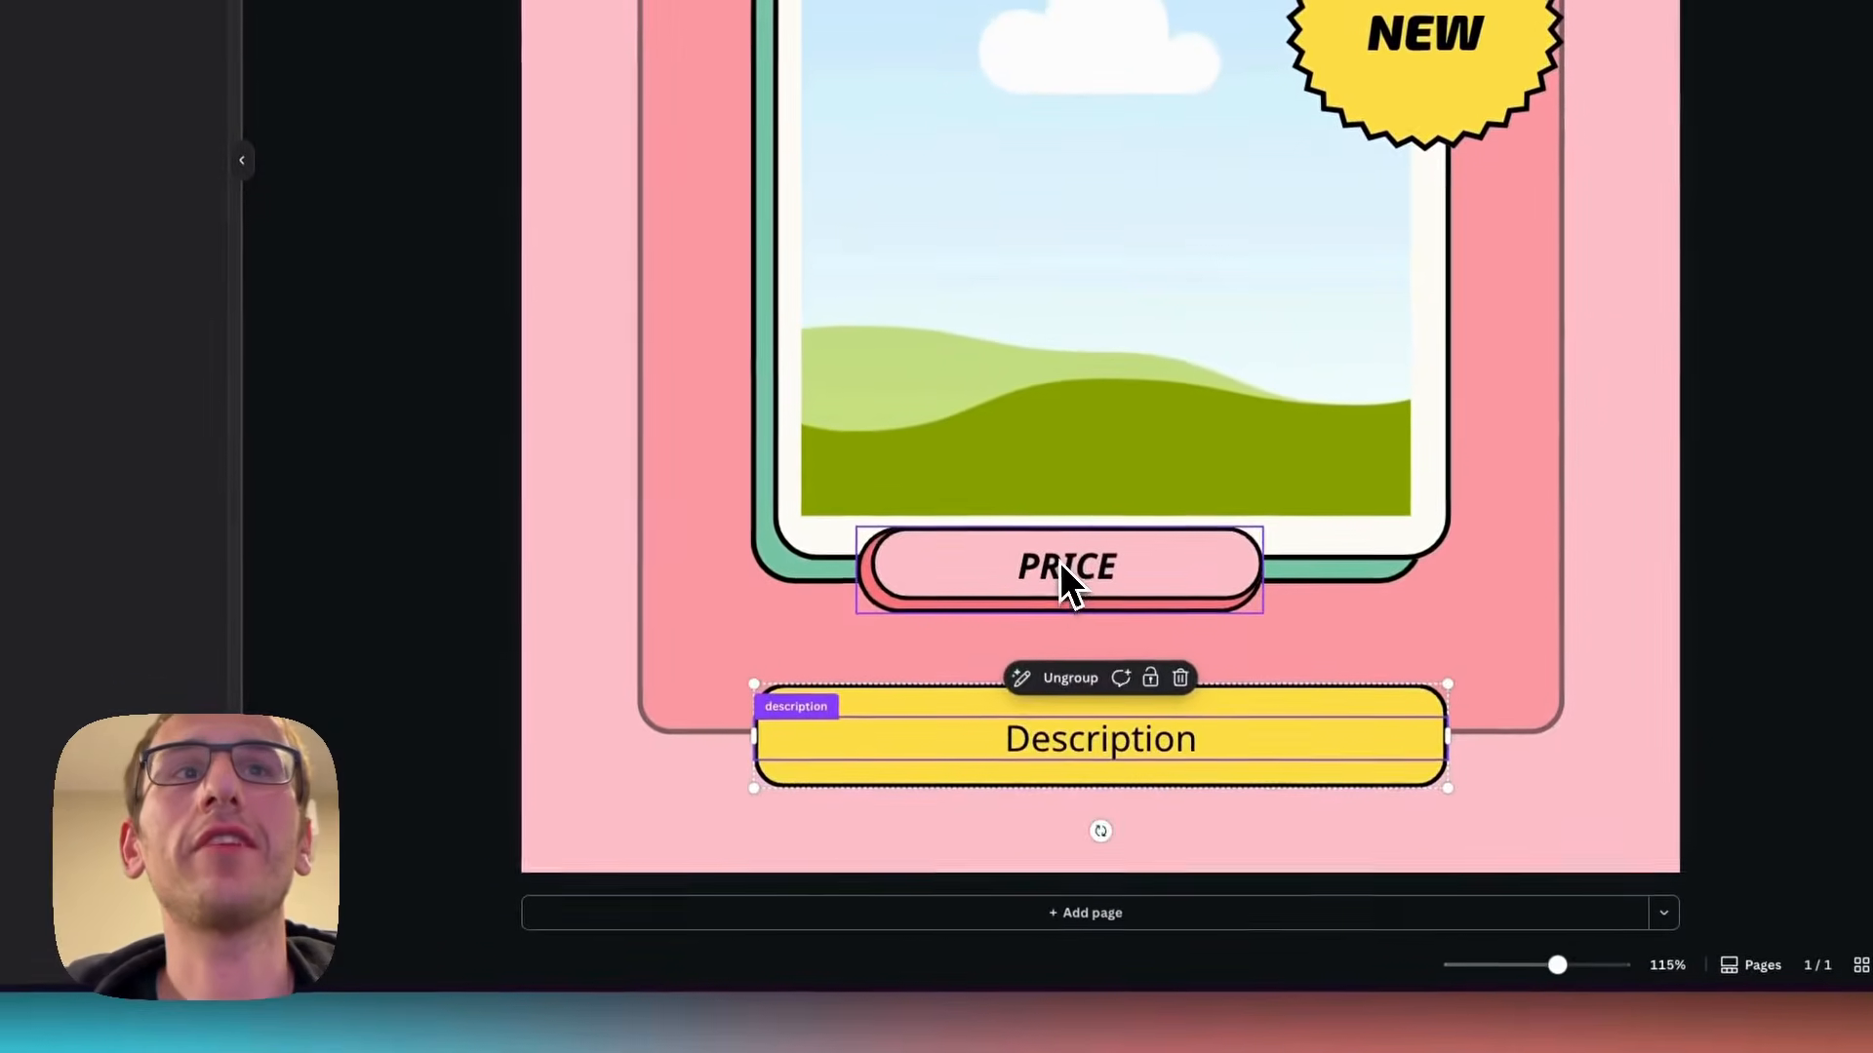
left_click(1055, 575)
left_click(903, 740)
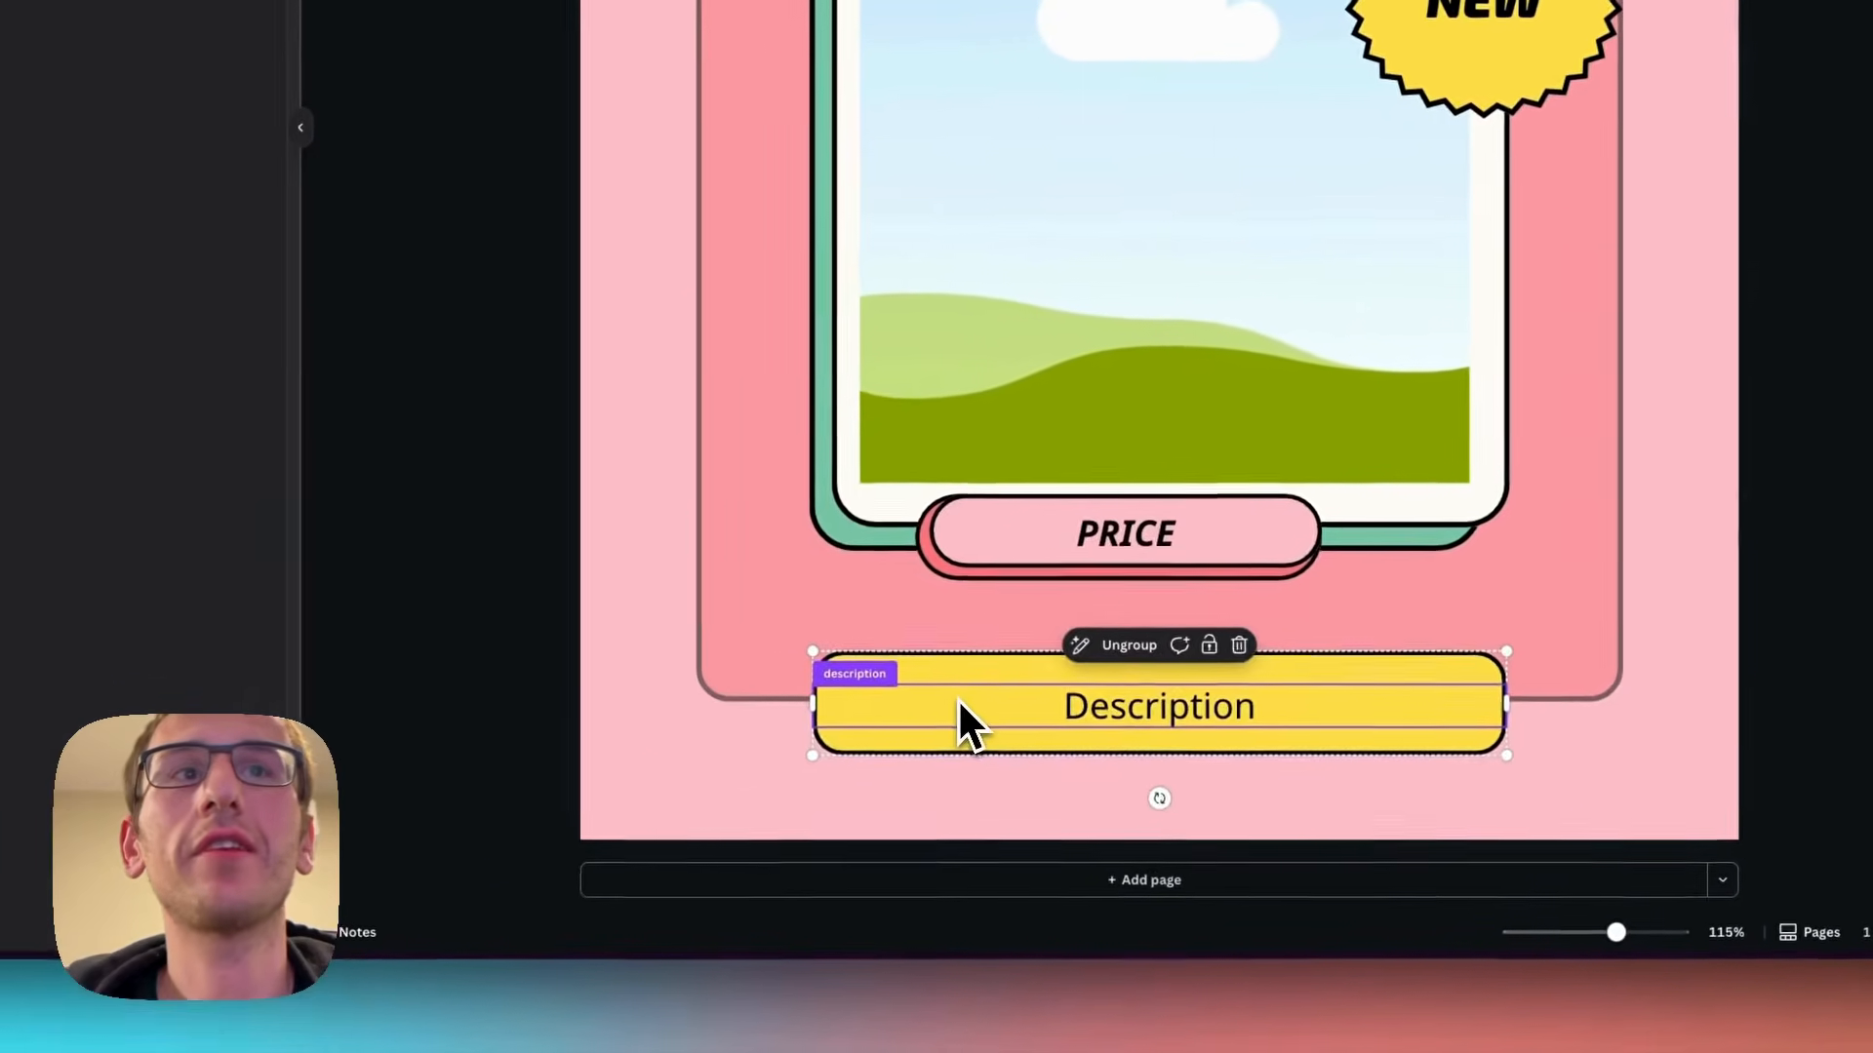
mouse_move(5, 459)
left_click(143, 318)
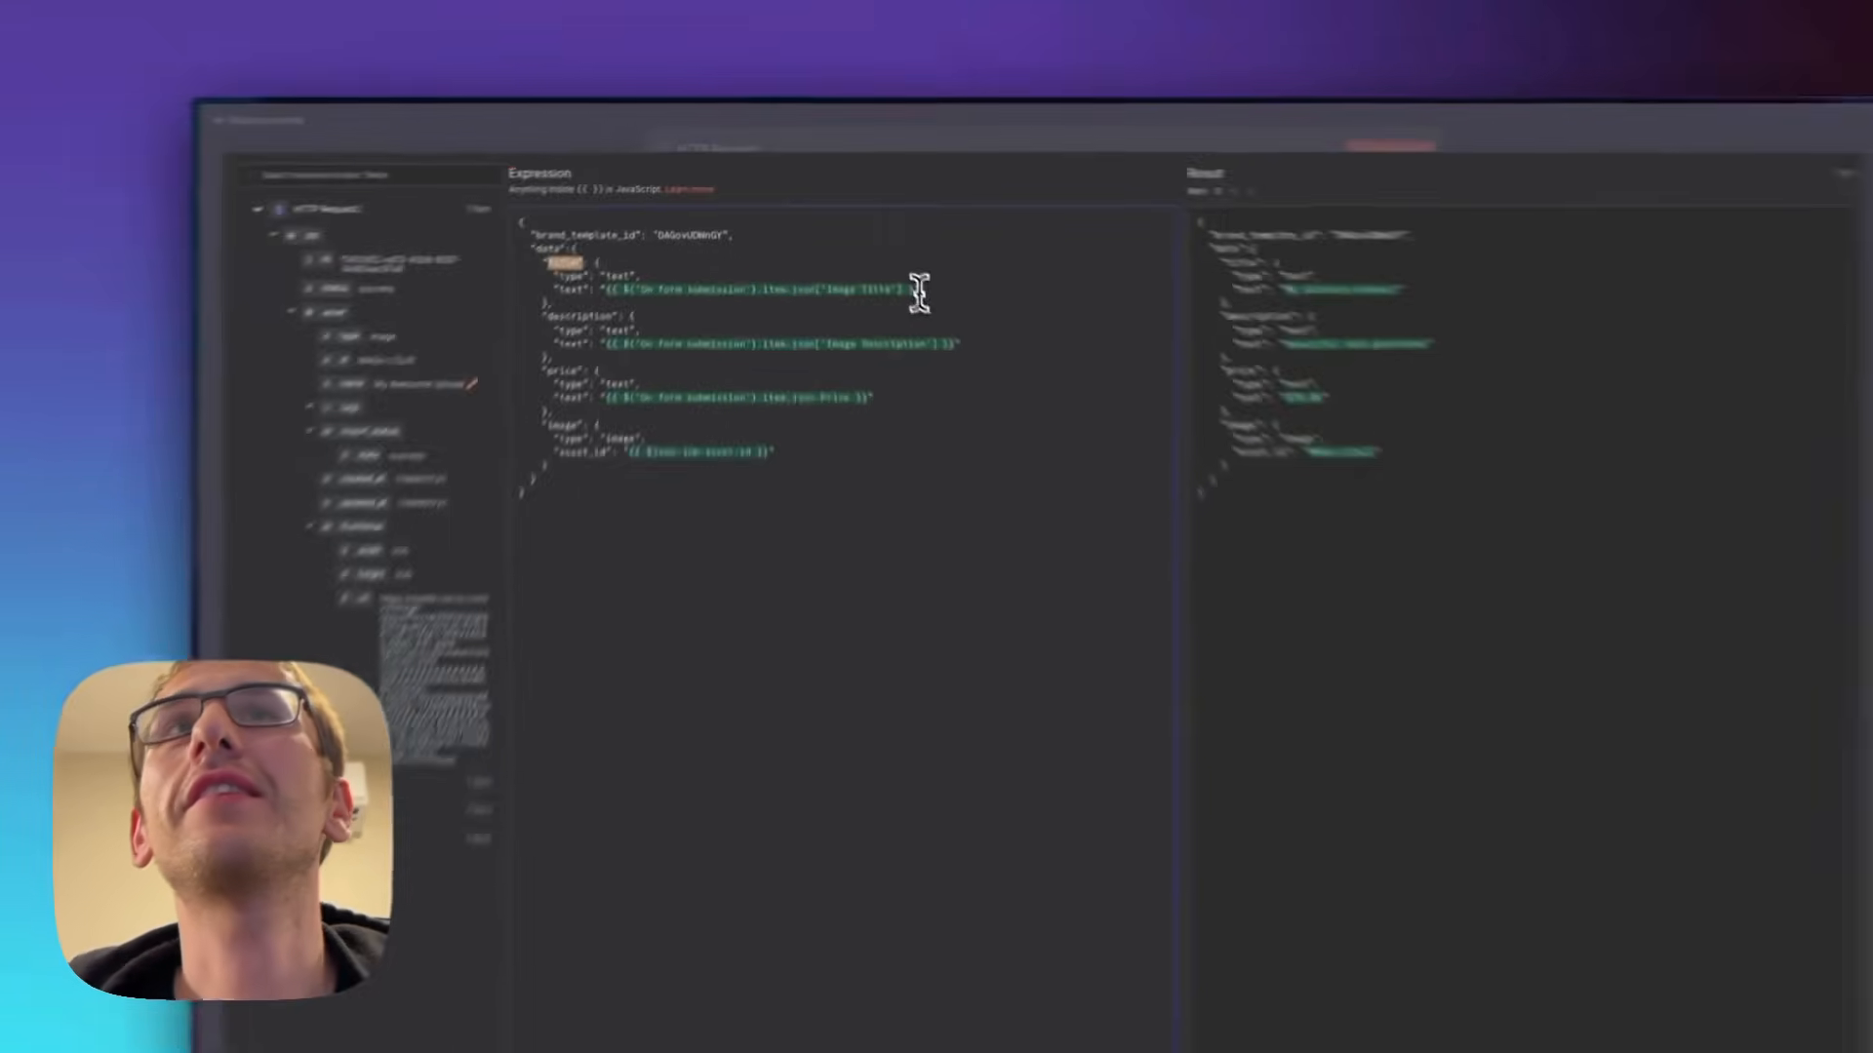
- Insert the form submission's Image Title into the title text expression, and remove the duplicate expression again
scroll(369, 664, "down", 5)
left_click(181, 478)
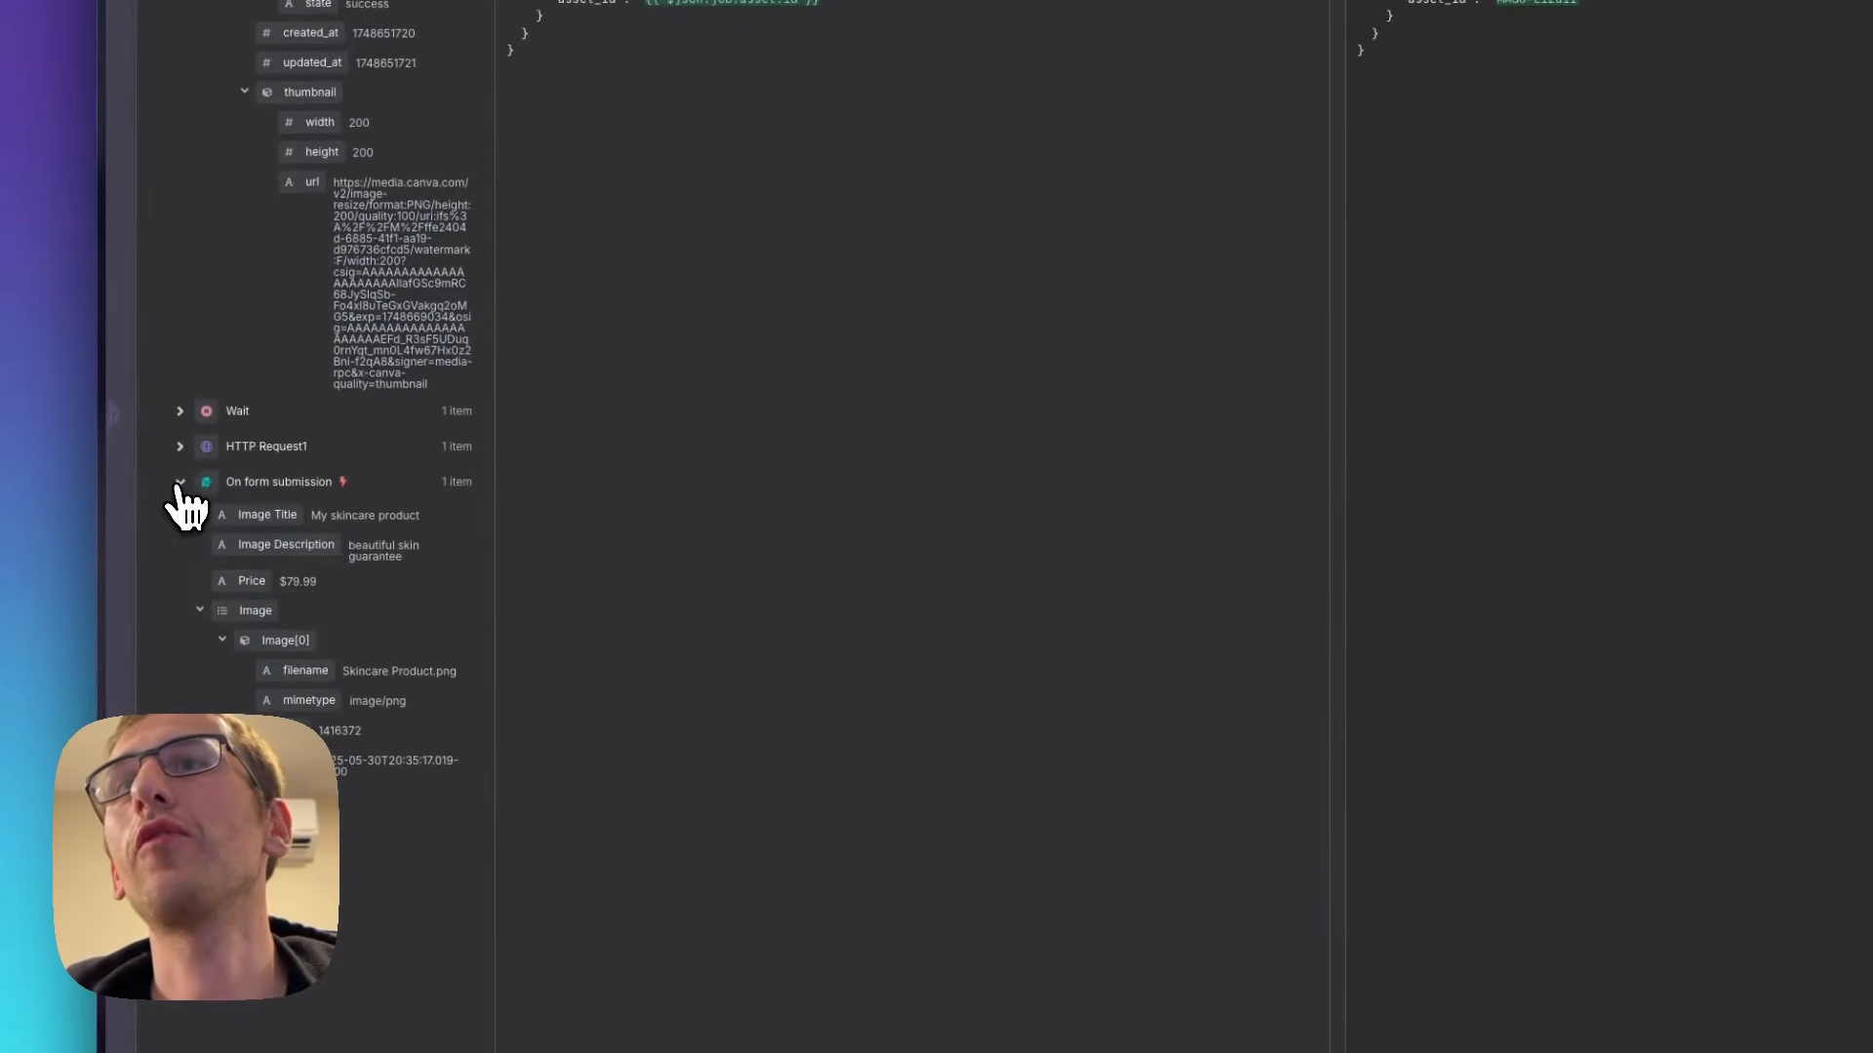
scroll(255, 634, "down", 2)
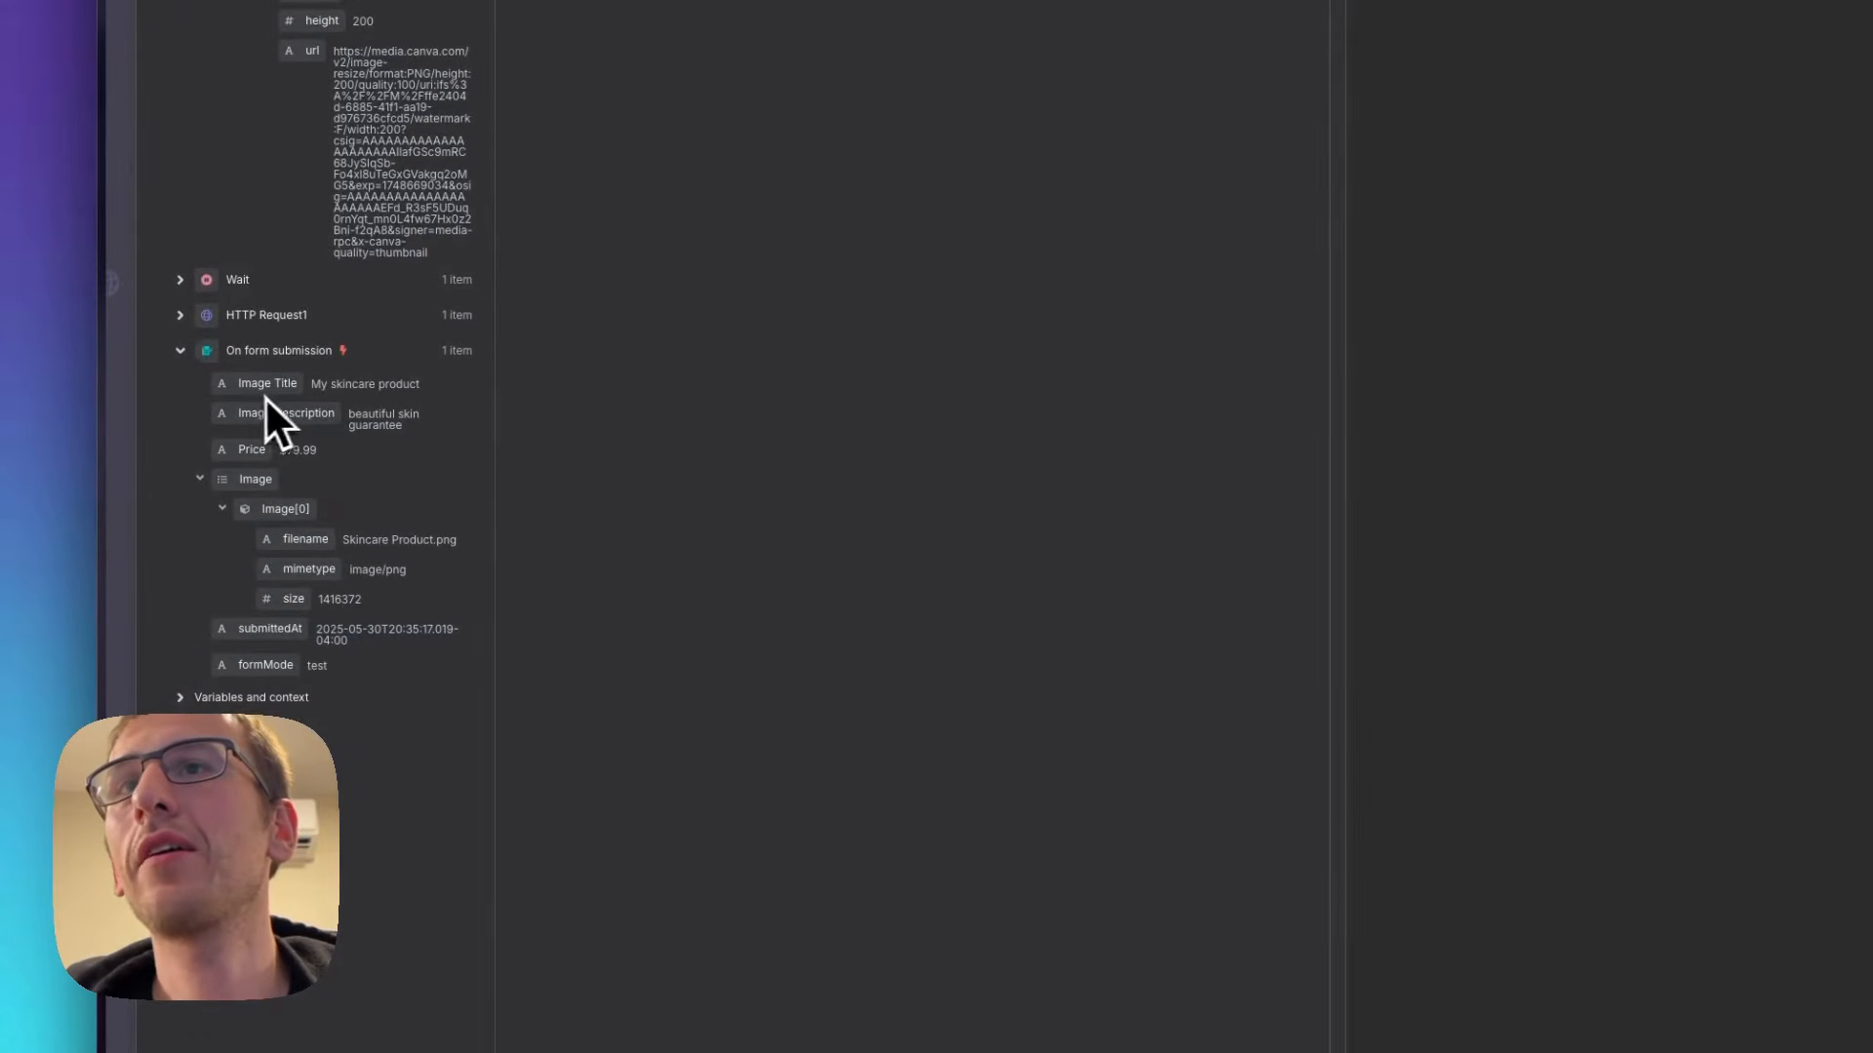
left_click_drag(248, 396, 912, 330)
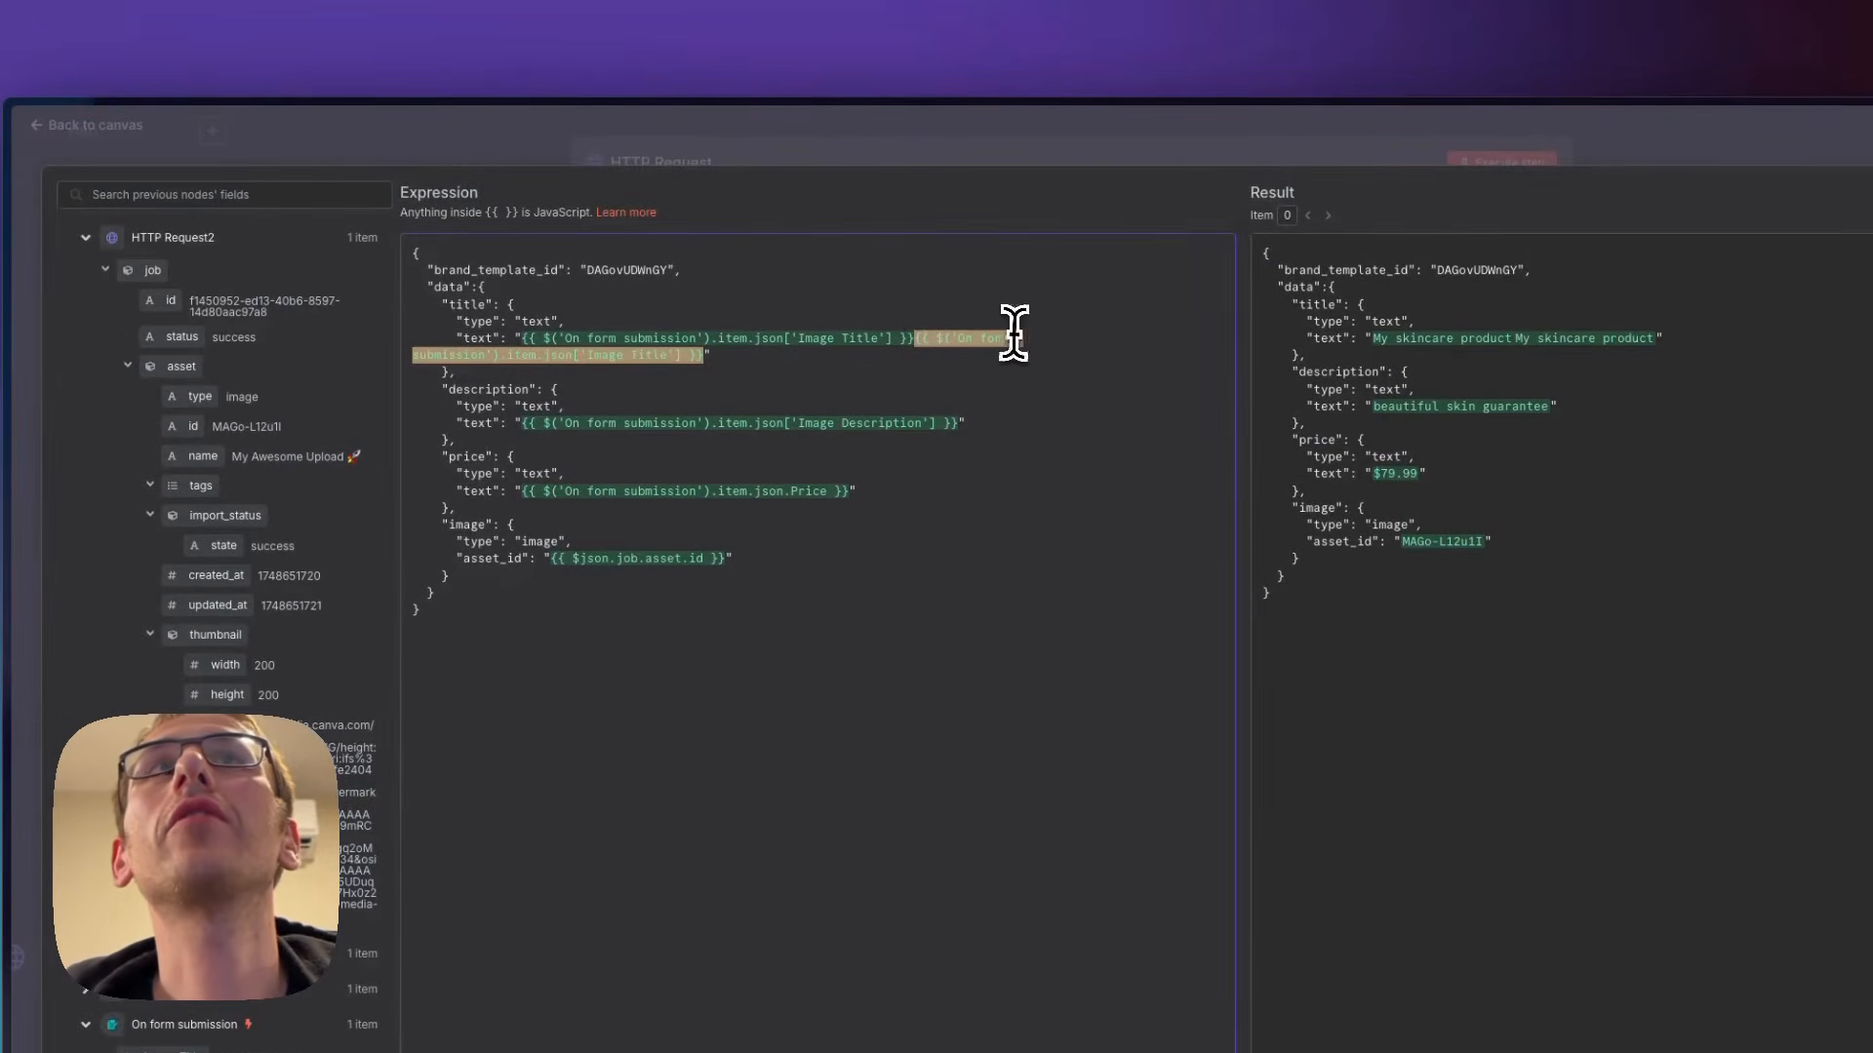
key("BackSpace")
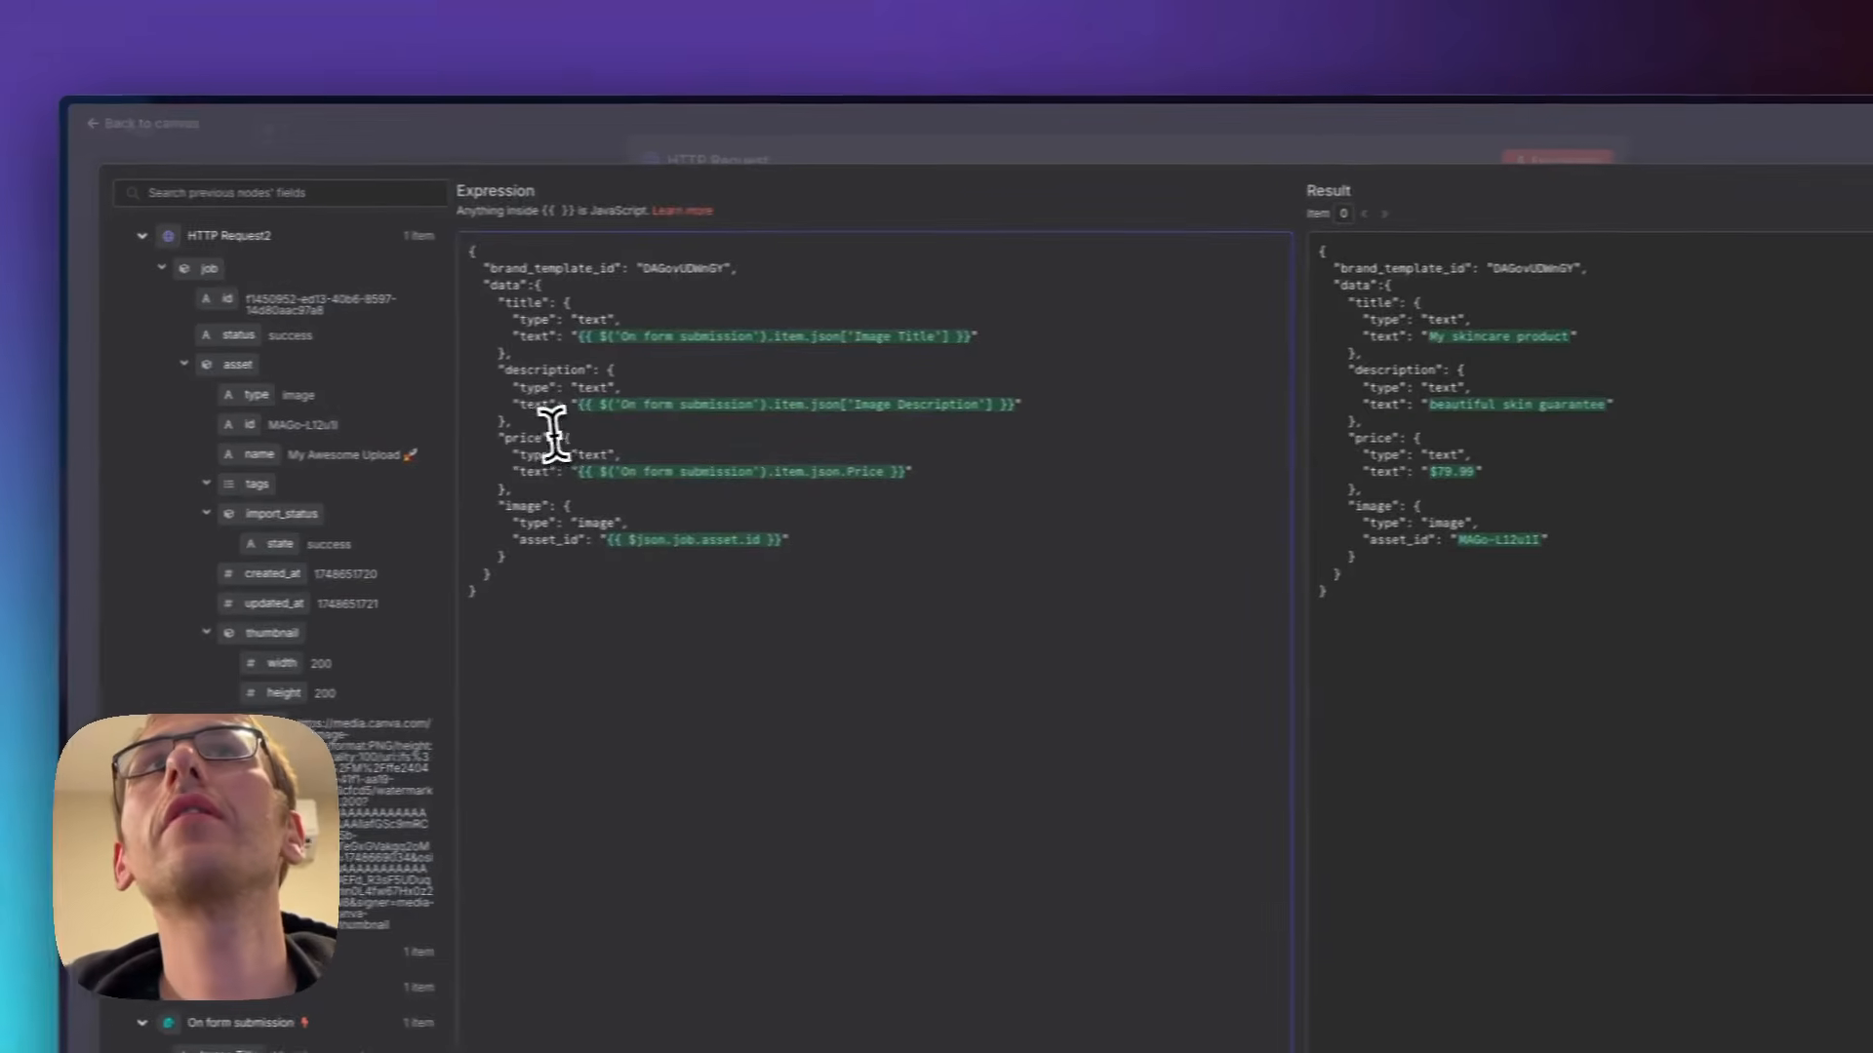
- Expand the HTTP Request1 output and try mapping HTTP Request2's asset id to the image's asset_id value
left_click_drag(451, 373, 609, 367)
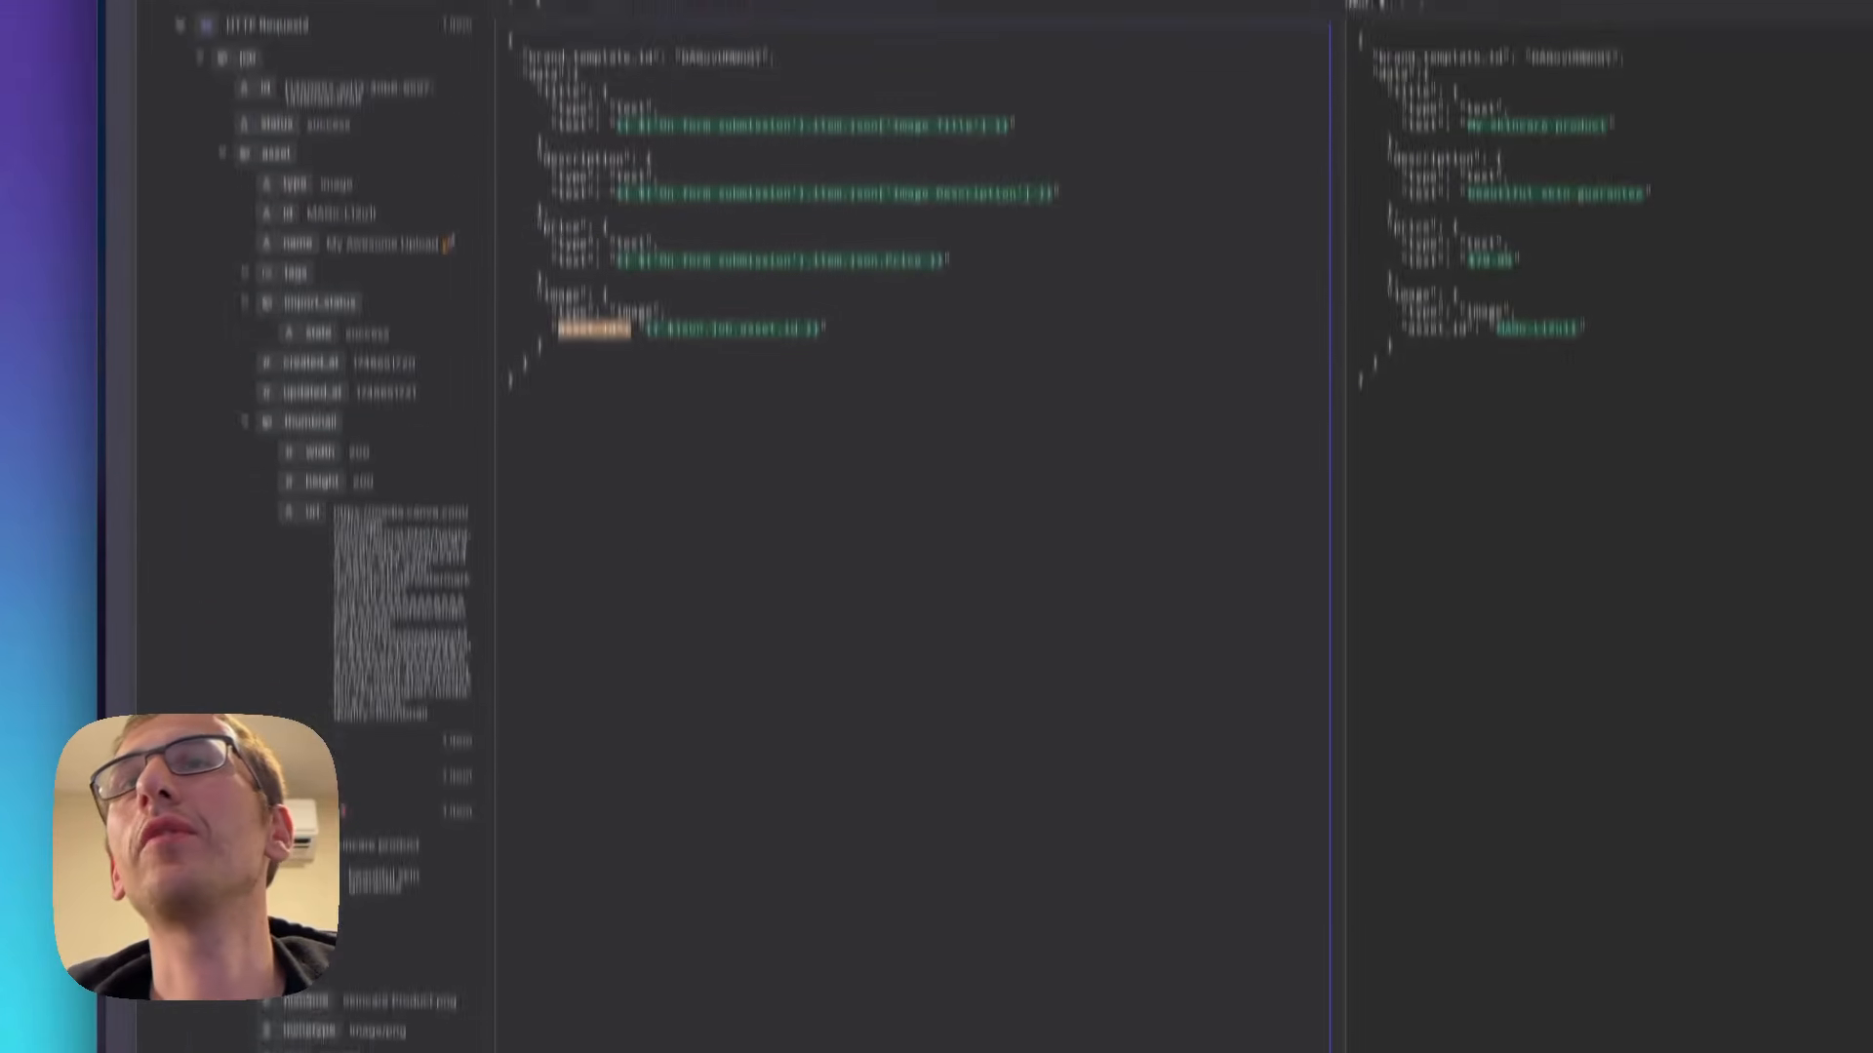
left_click(181, 986)
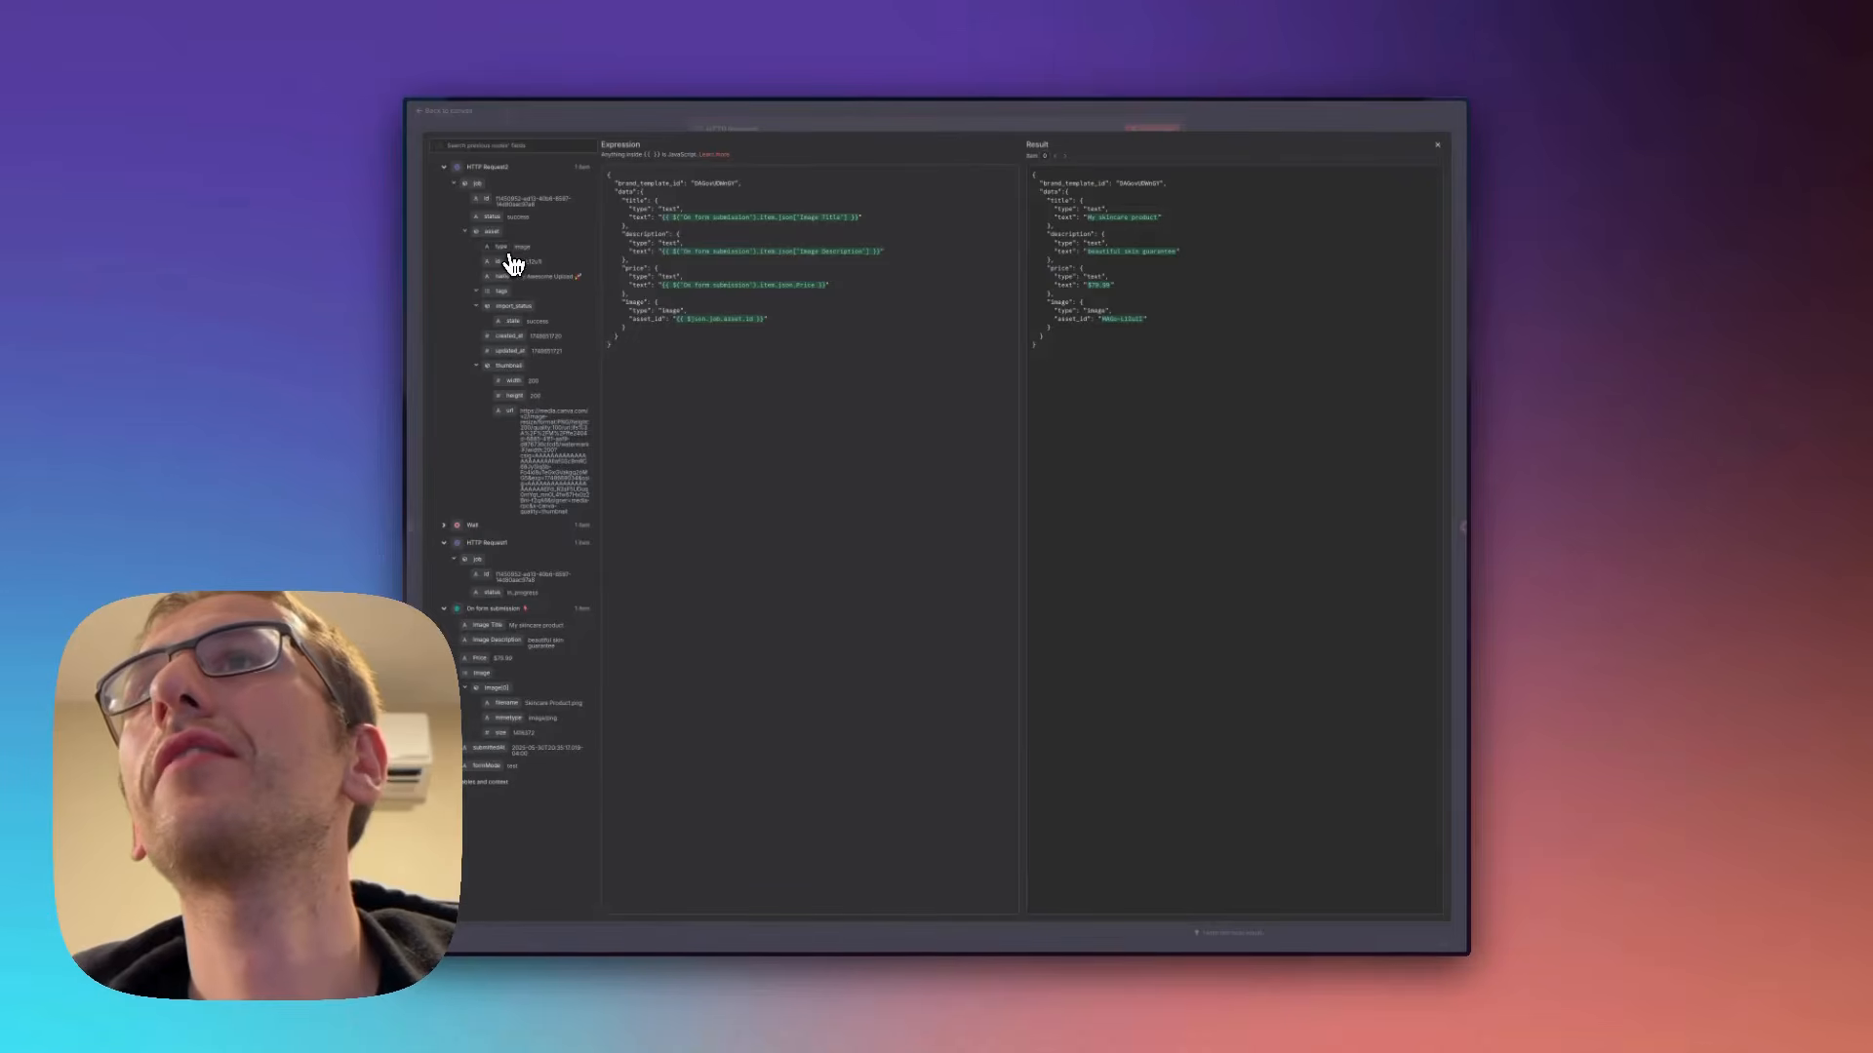
left_click_drag(511, 262, 763, 320)
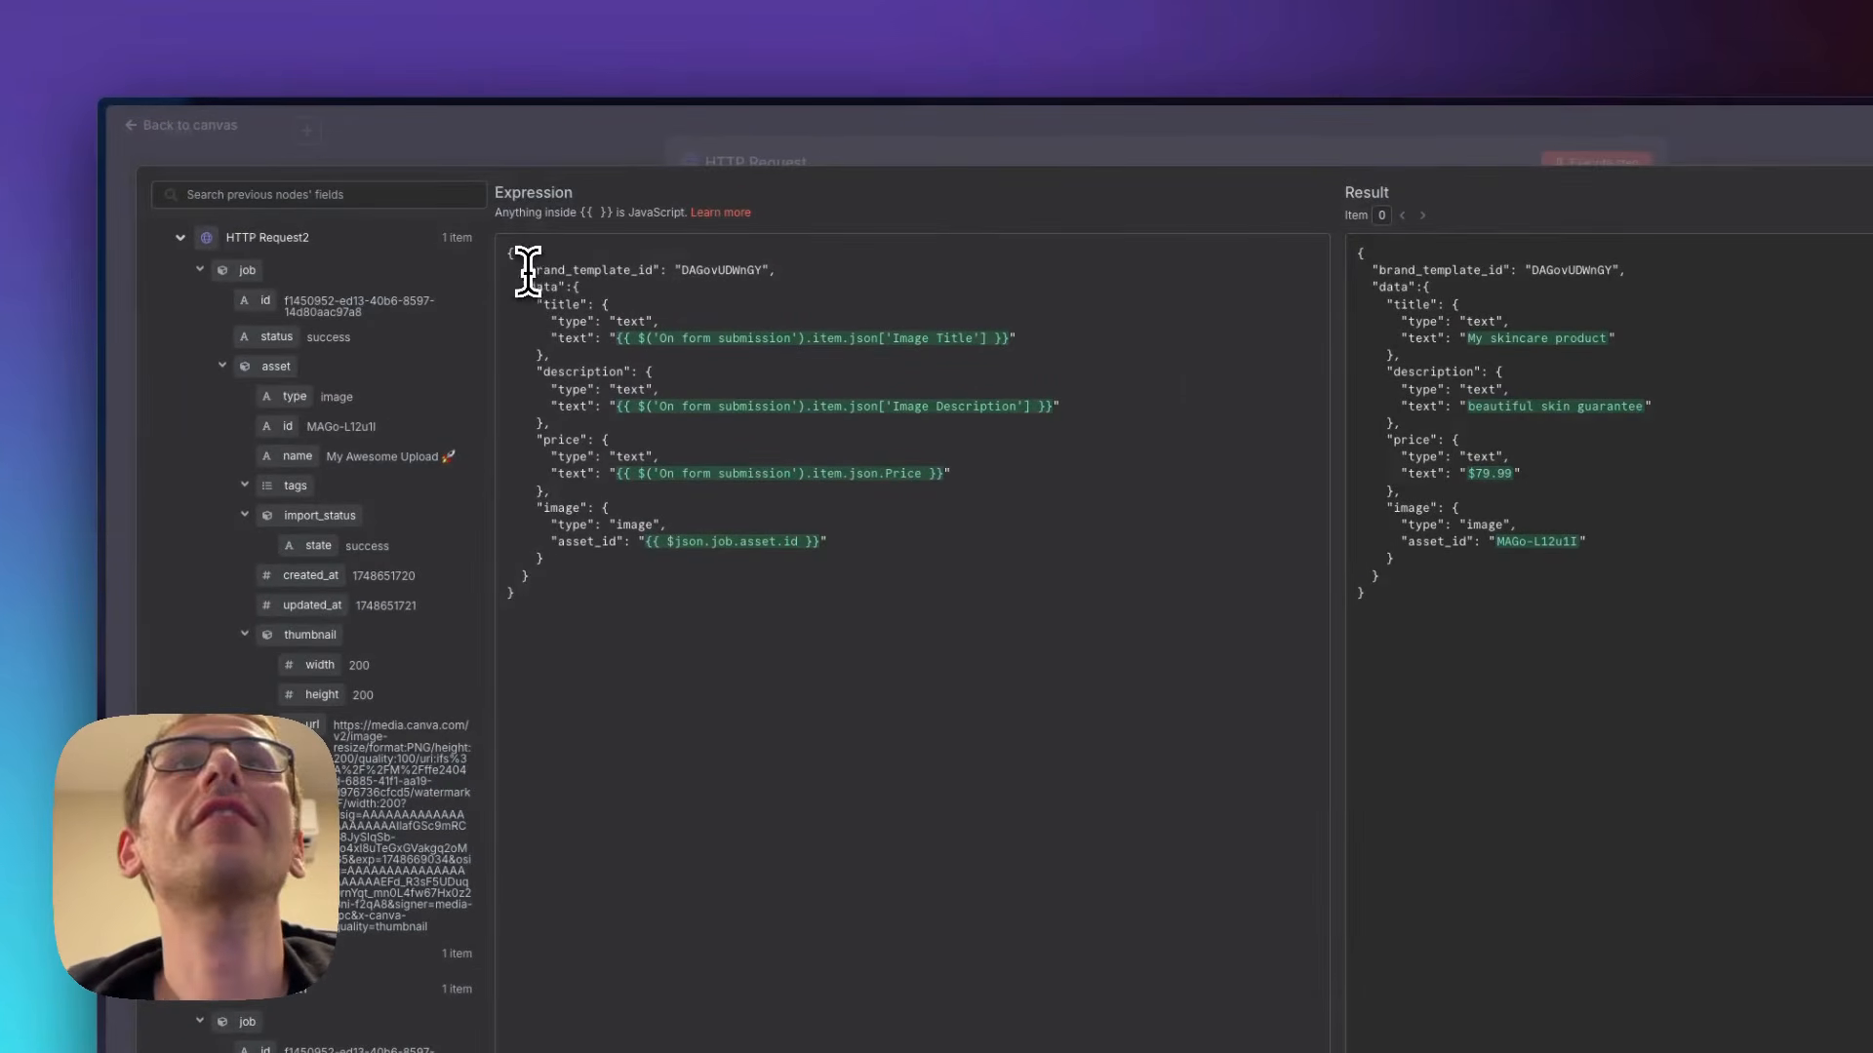
- Examine the brand_template_id value and look up the design ID in the Canva template's web address
left_click_drag(766, 271, 663, 276)
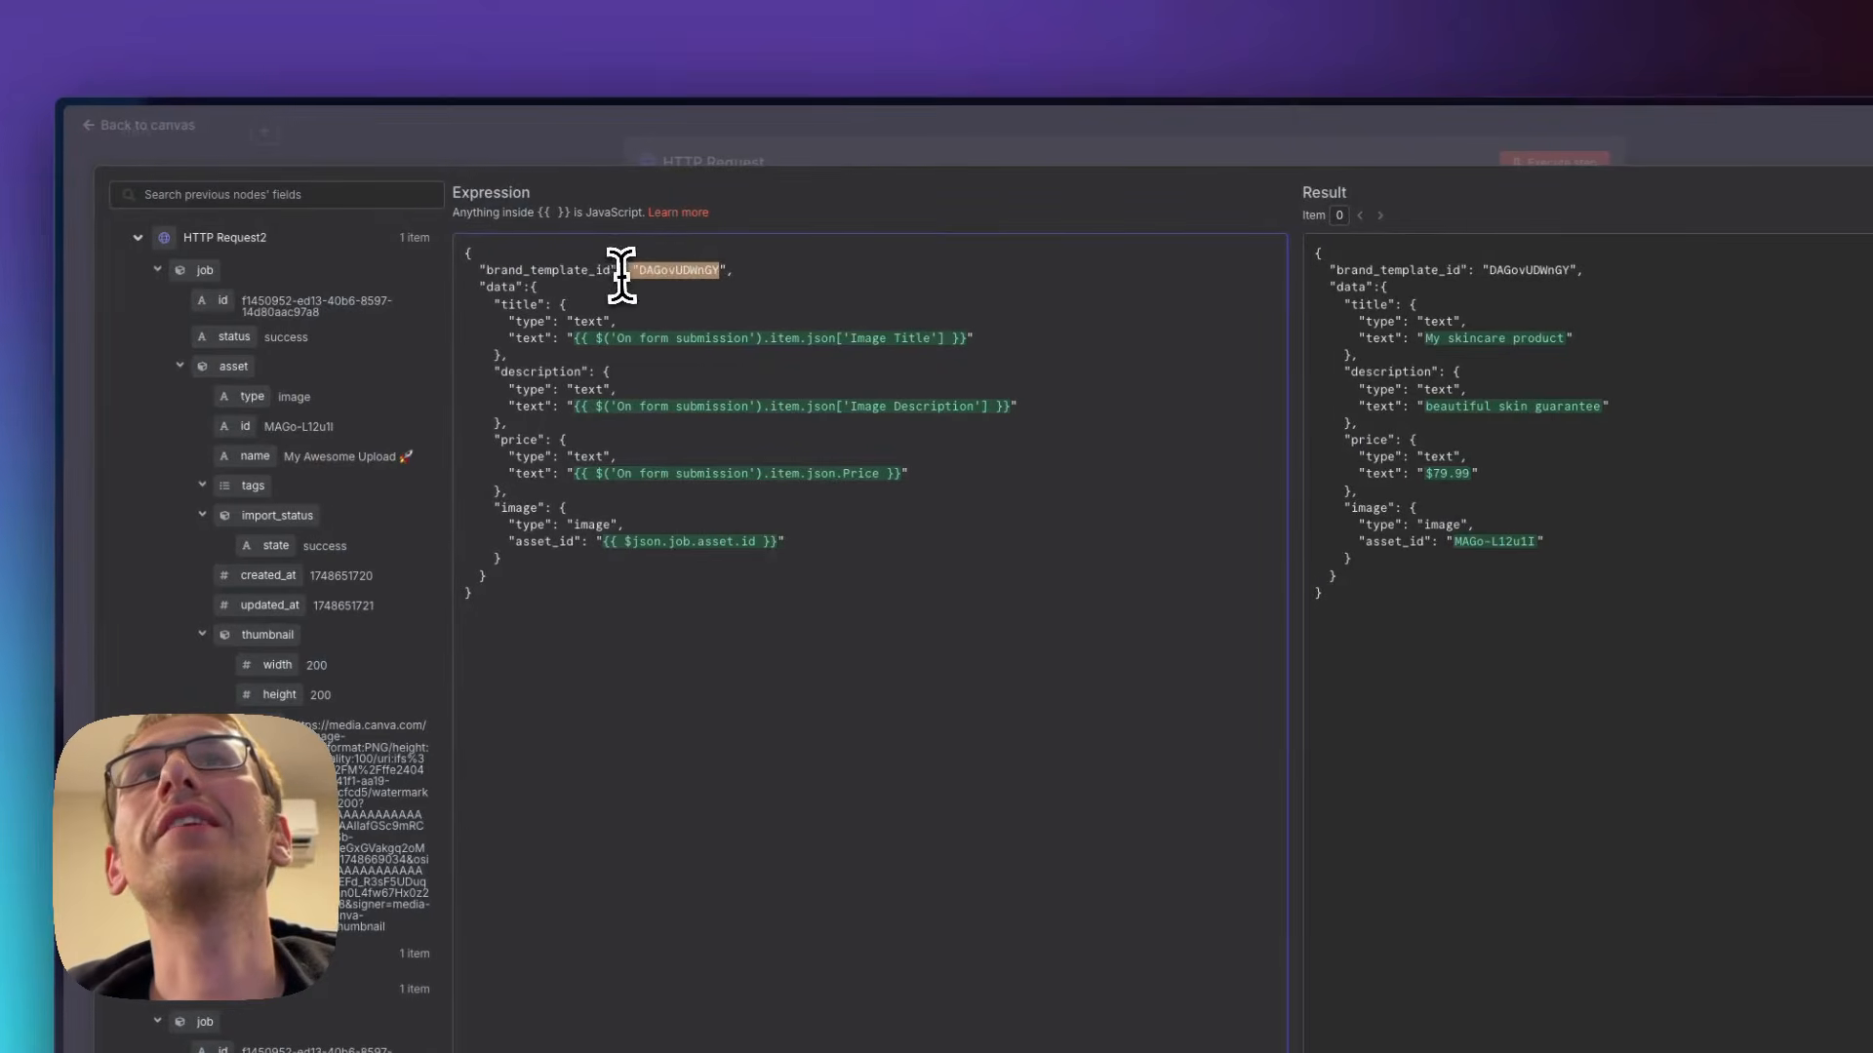
left_click(716, 925)
mouse_move(9, 697)
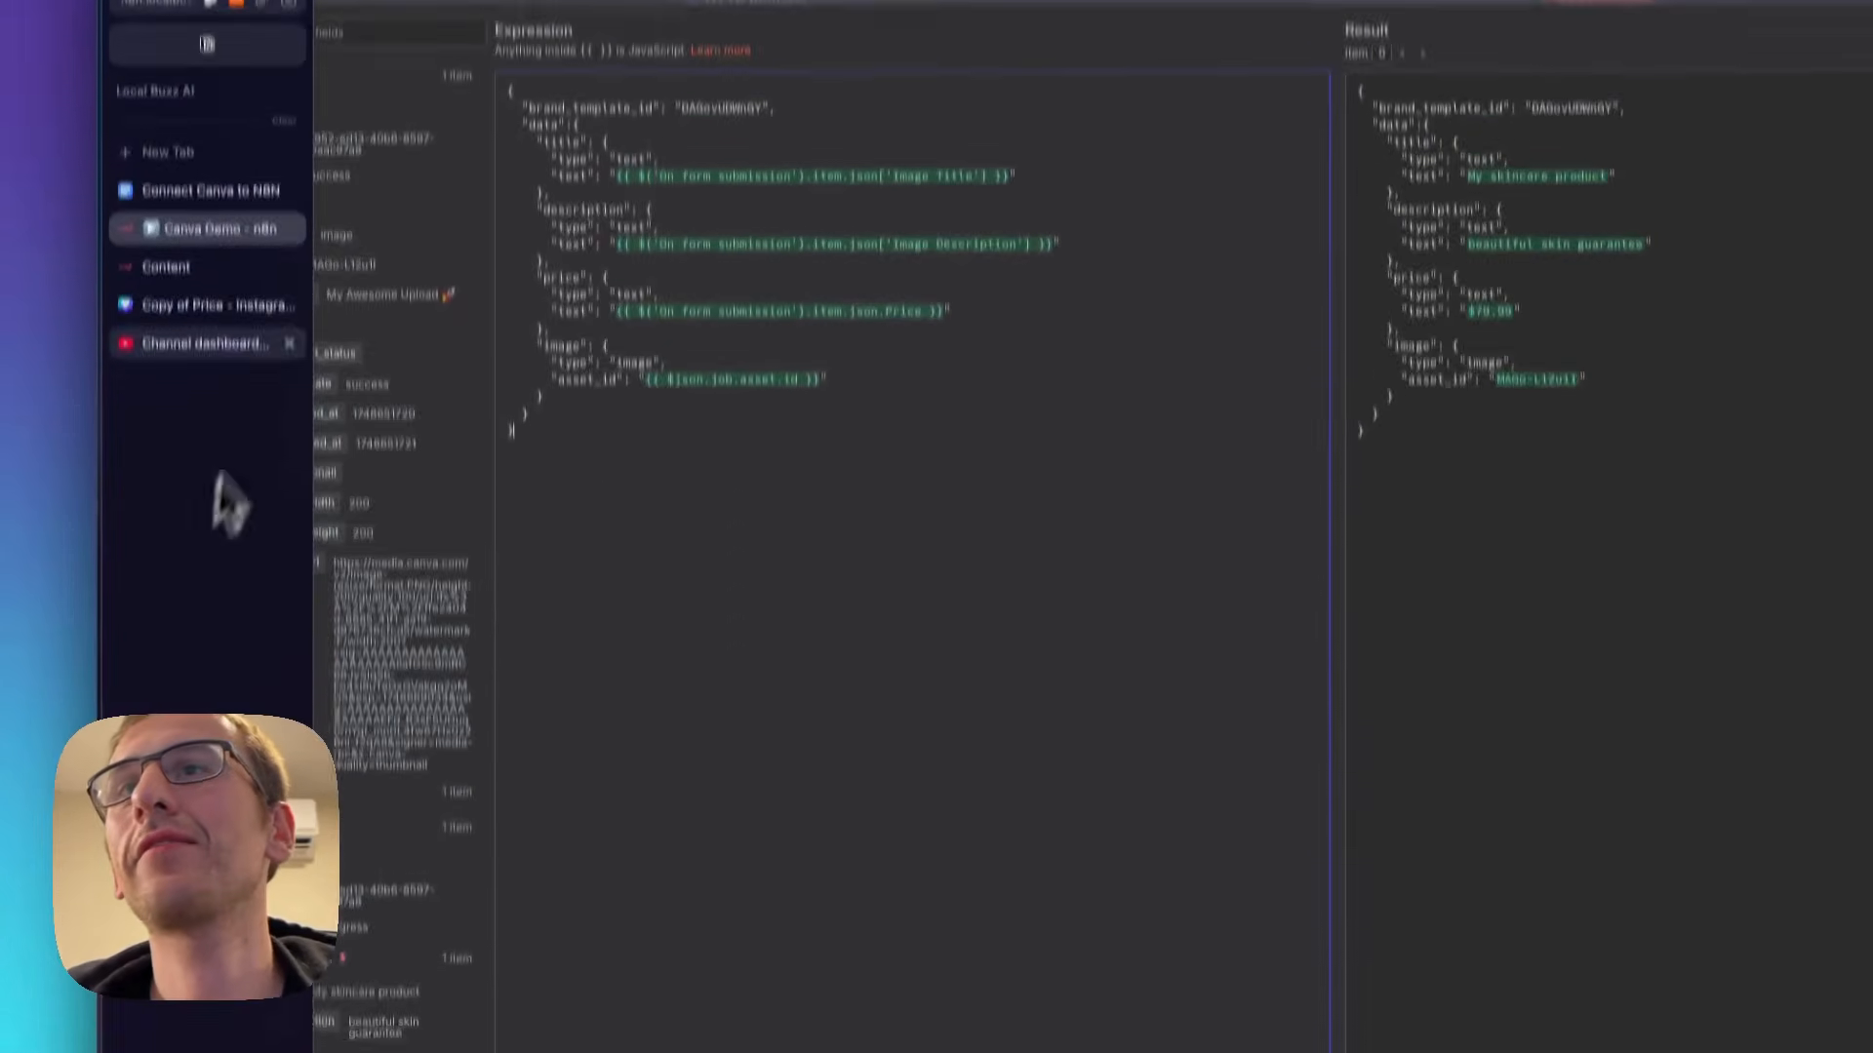
left_click(156, 307)
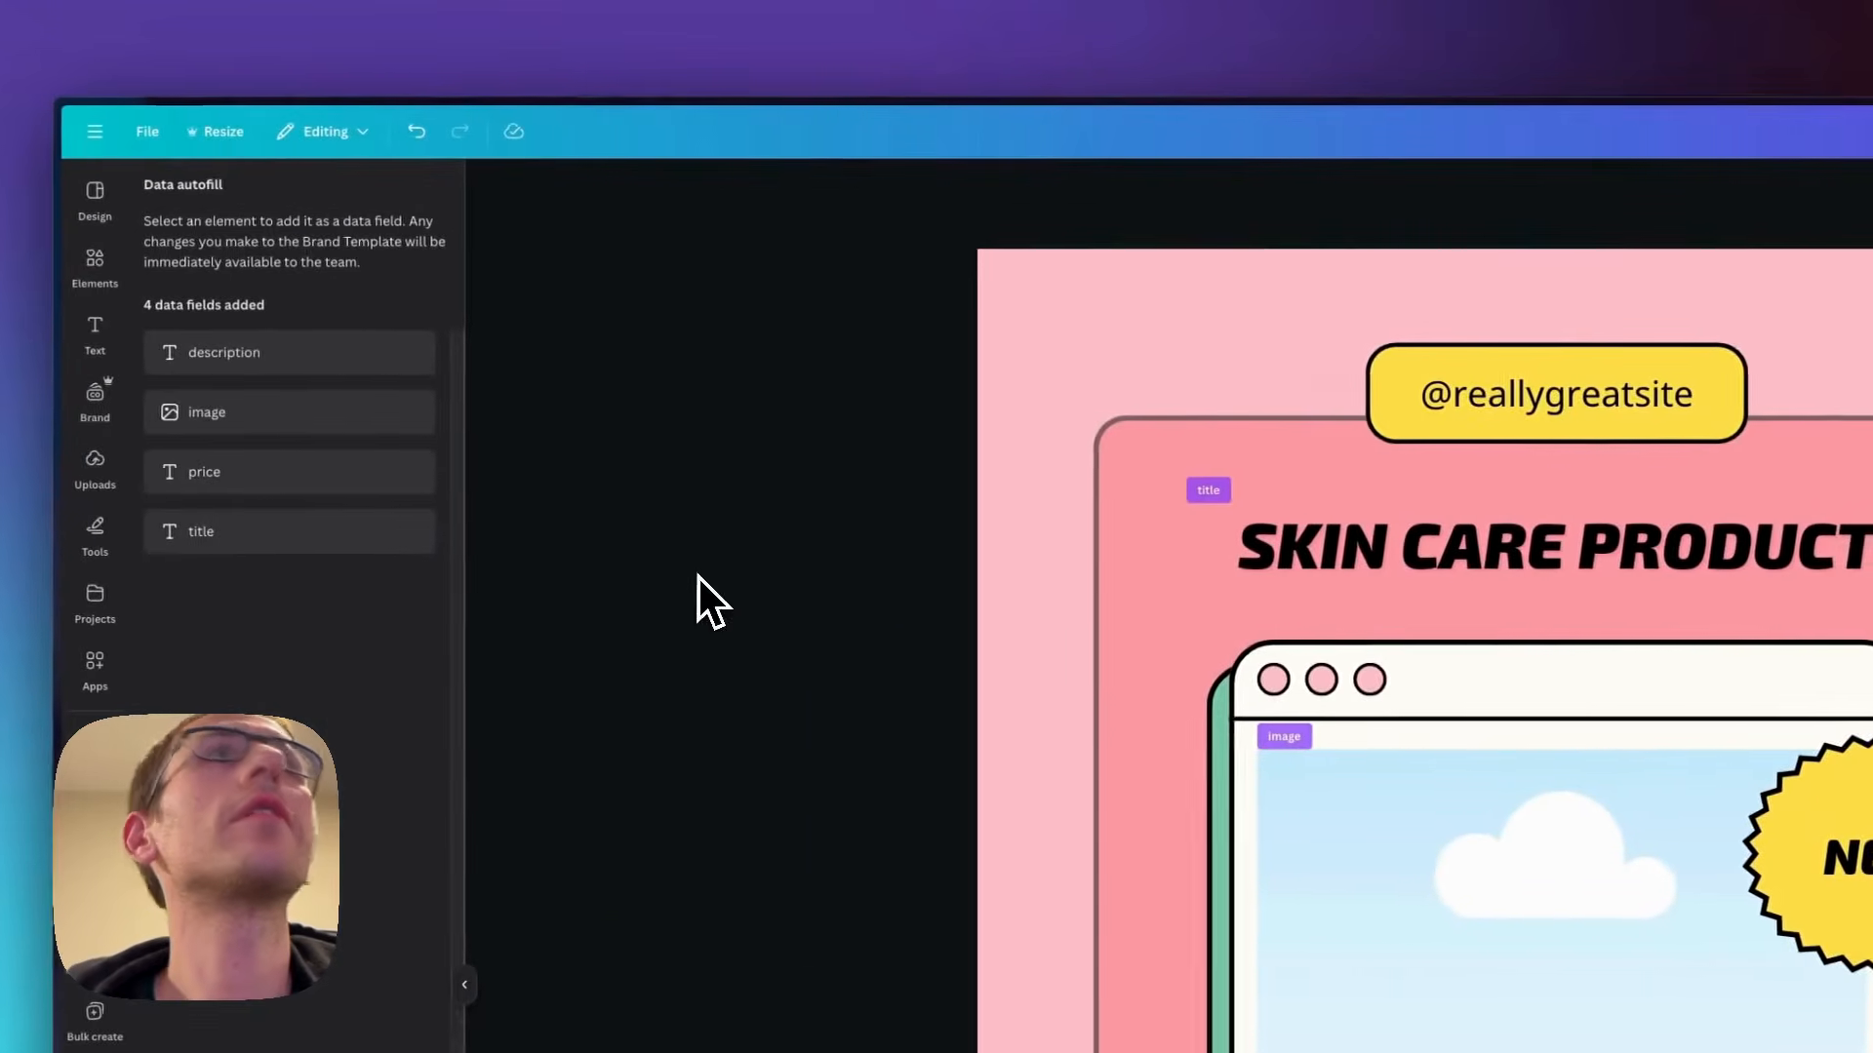
mouse_move(2, 420)
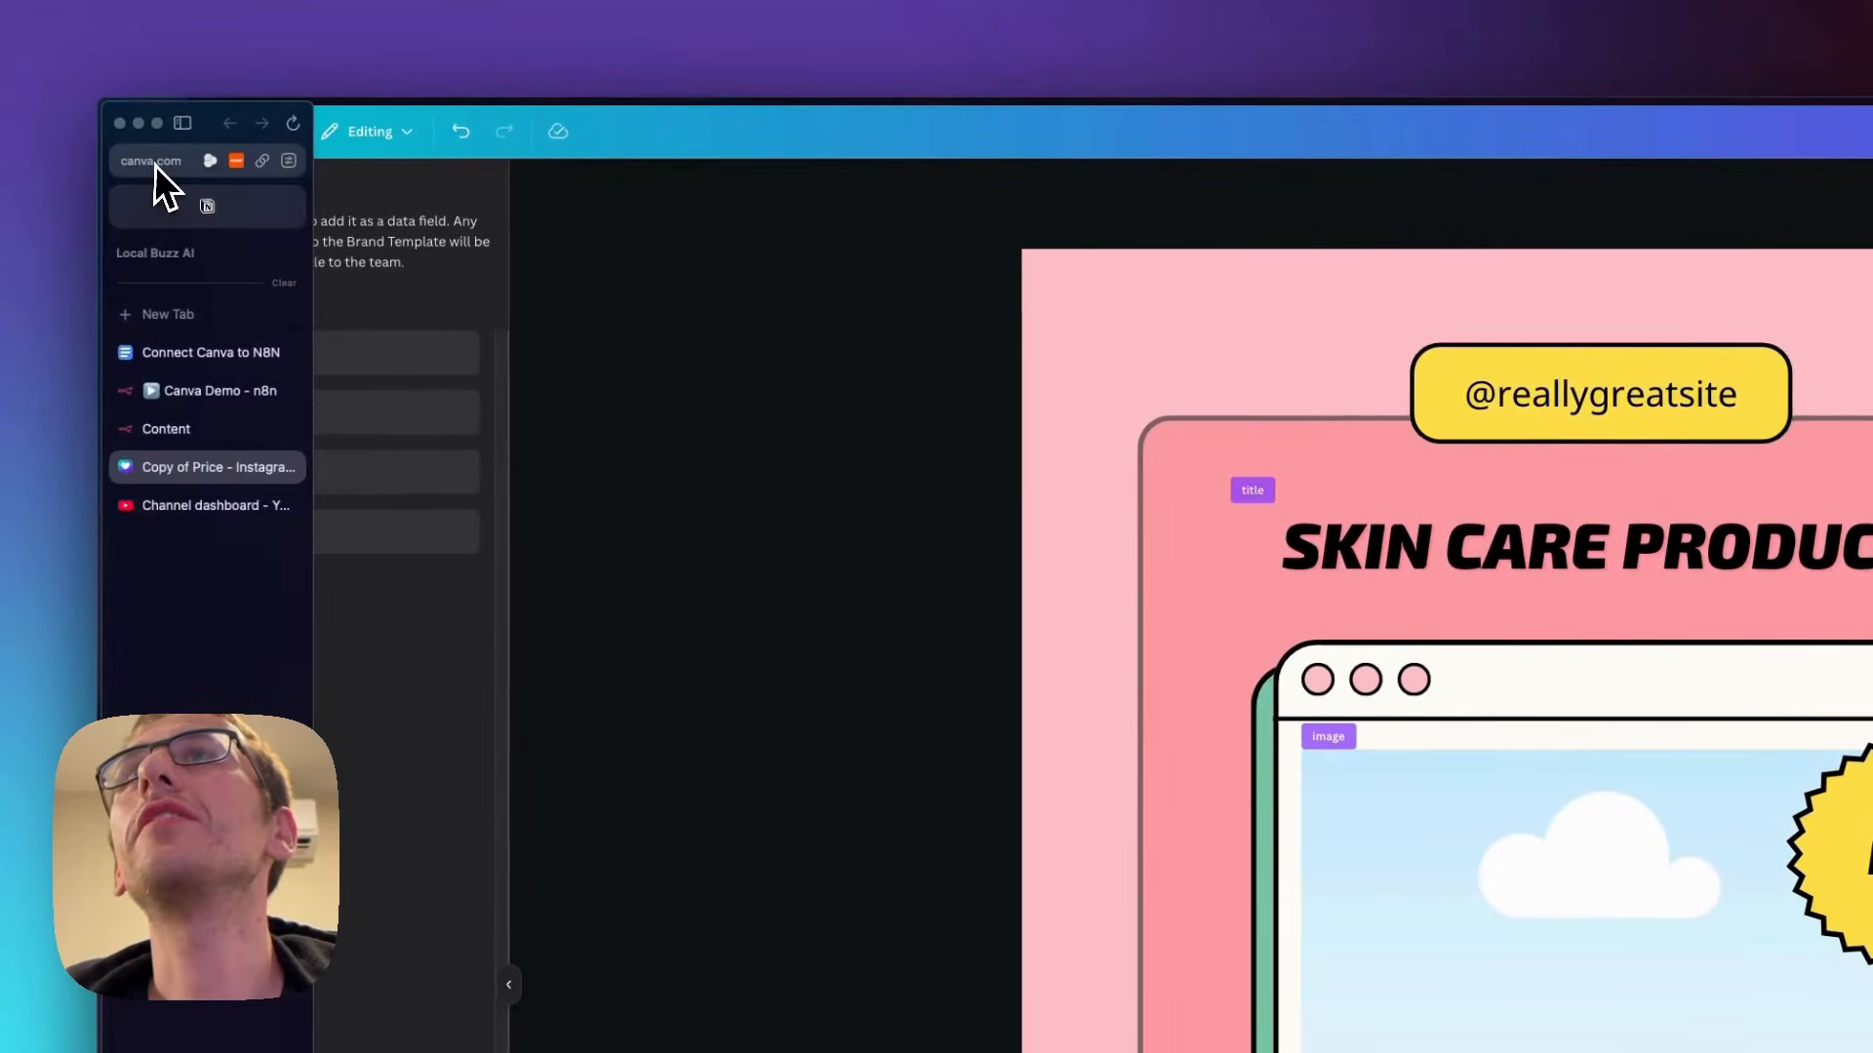
left_click(154, 164)
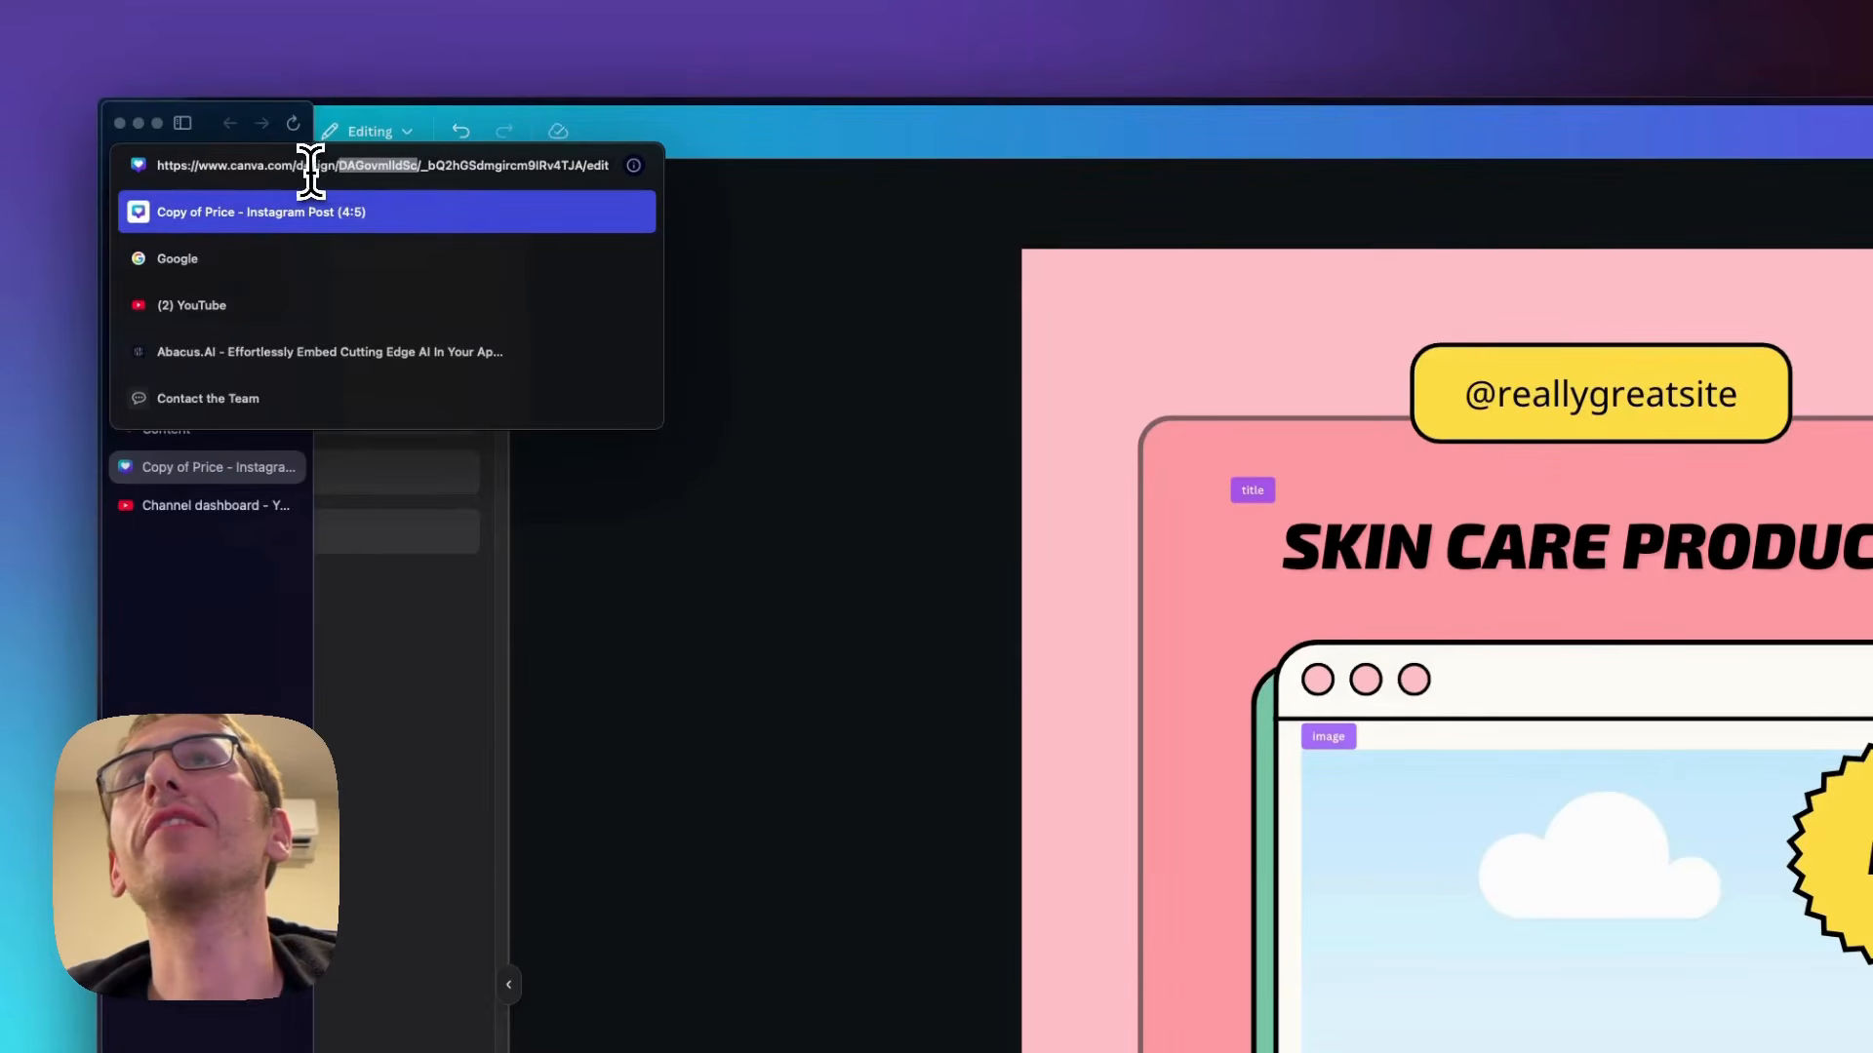
left_click(642, 585)
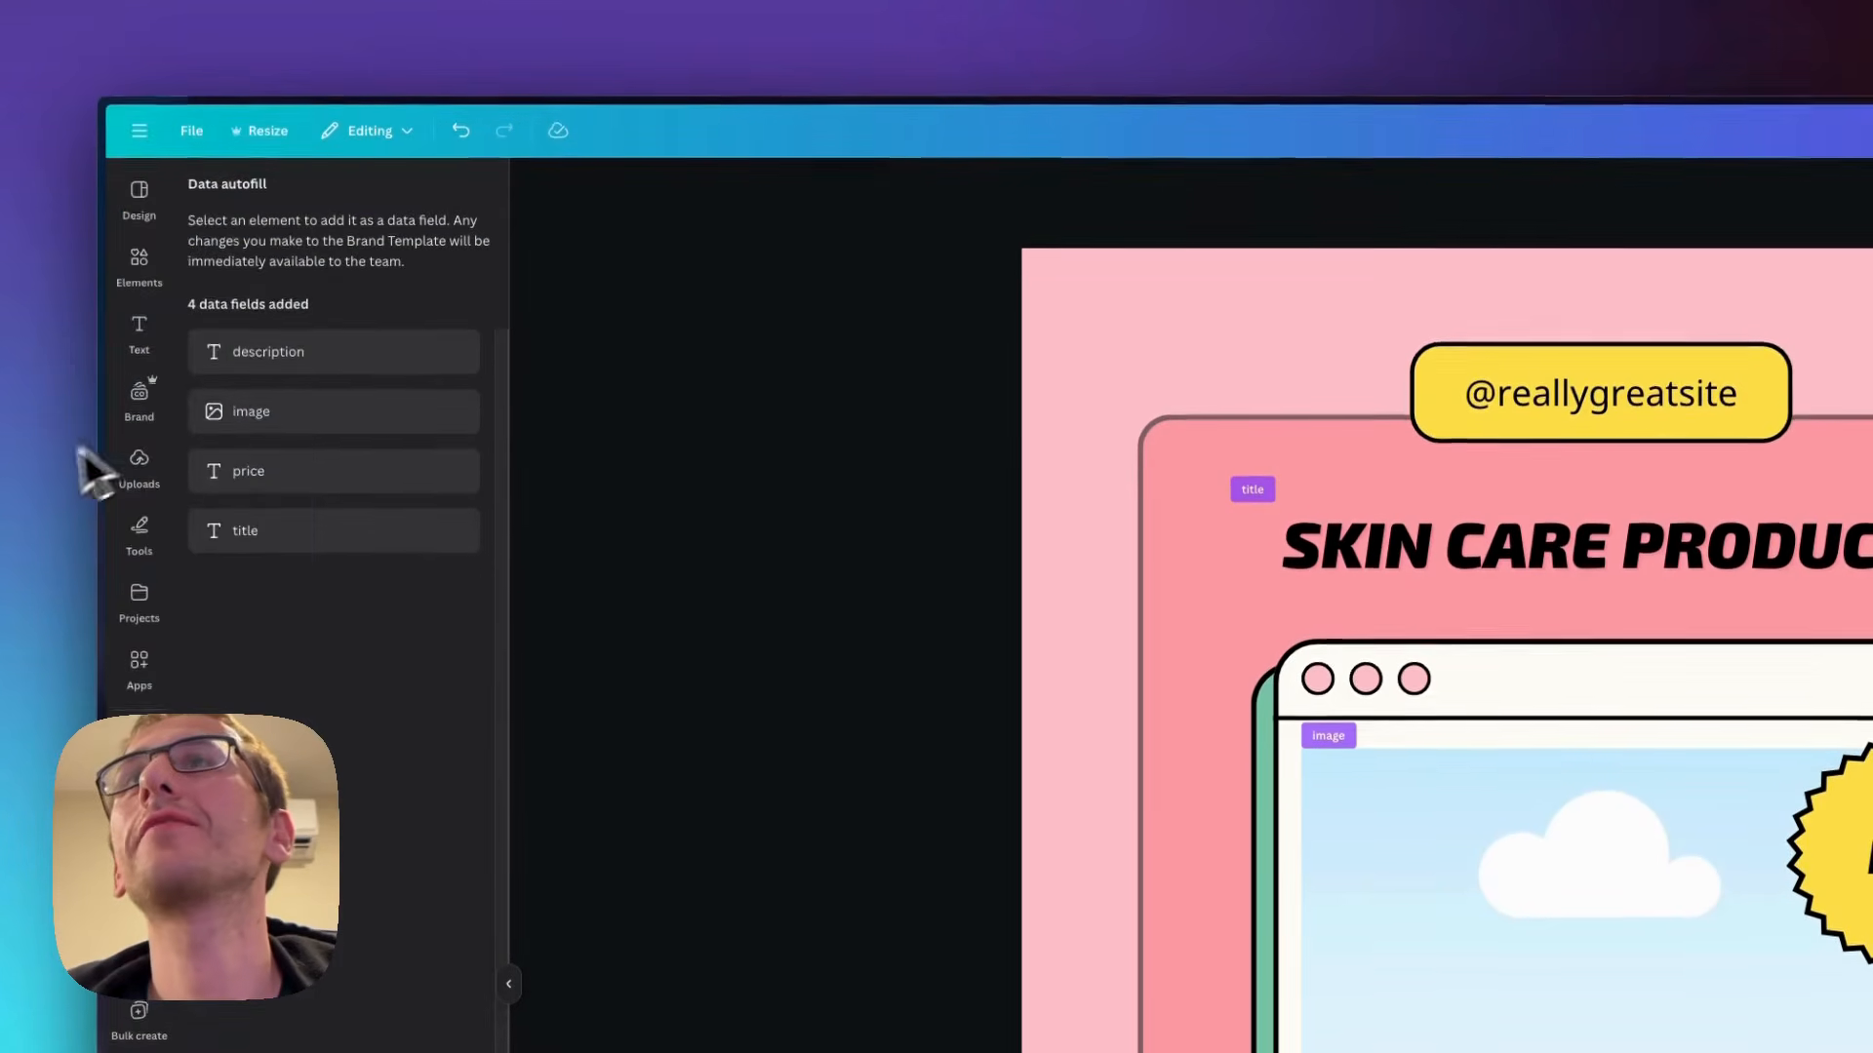
- Switch back to n8n and leave the Fill Template node's JSON body for the workflow canvas
left_click(184, 396)
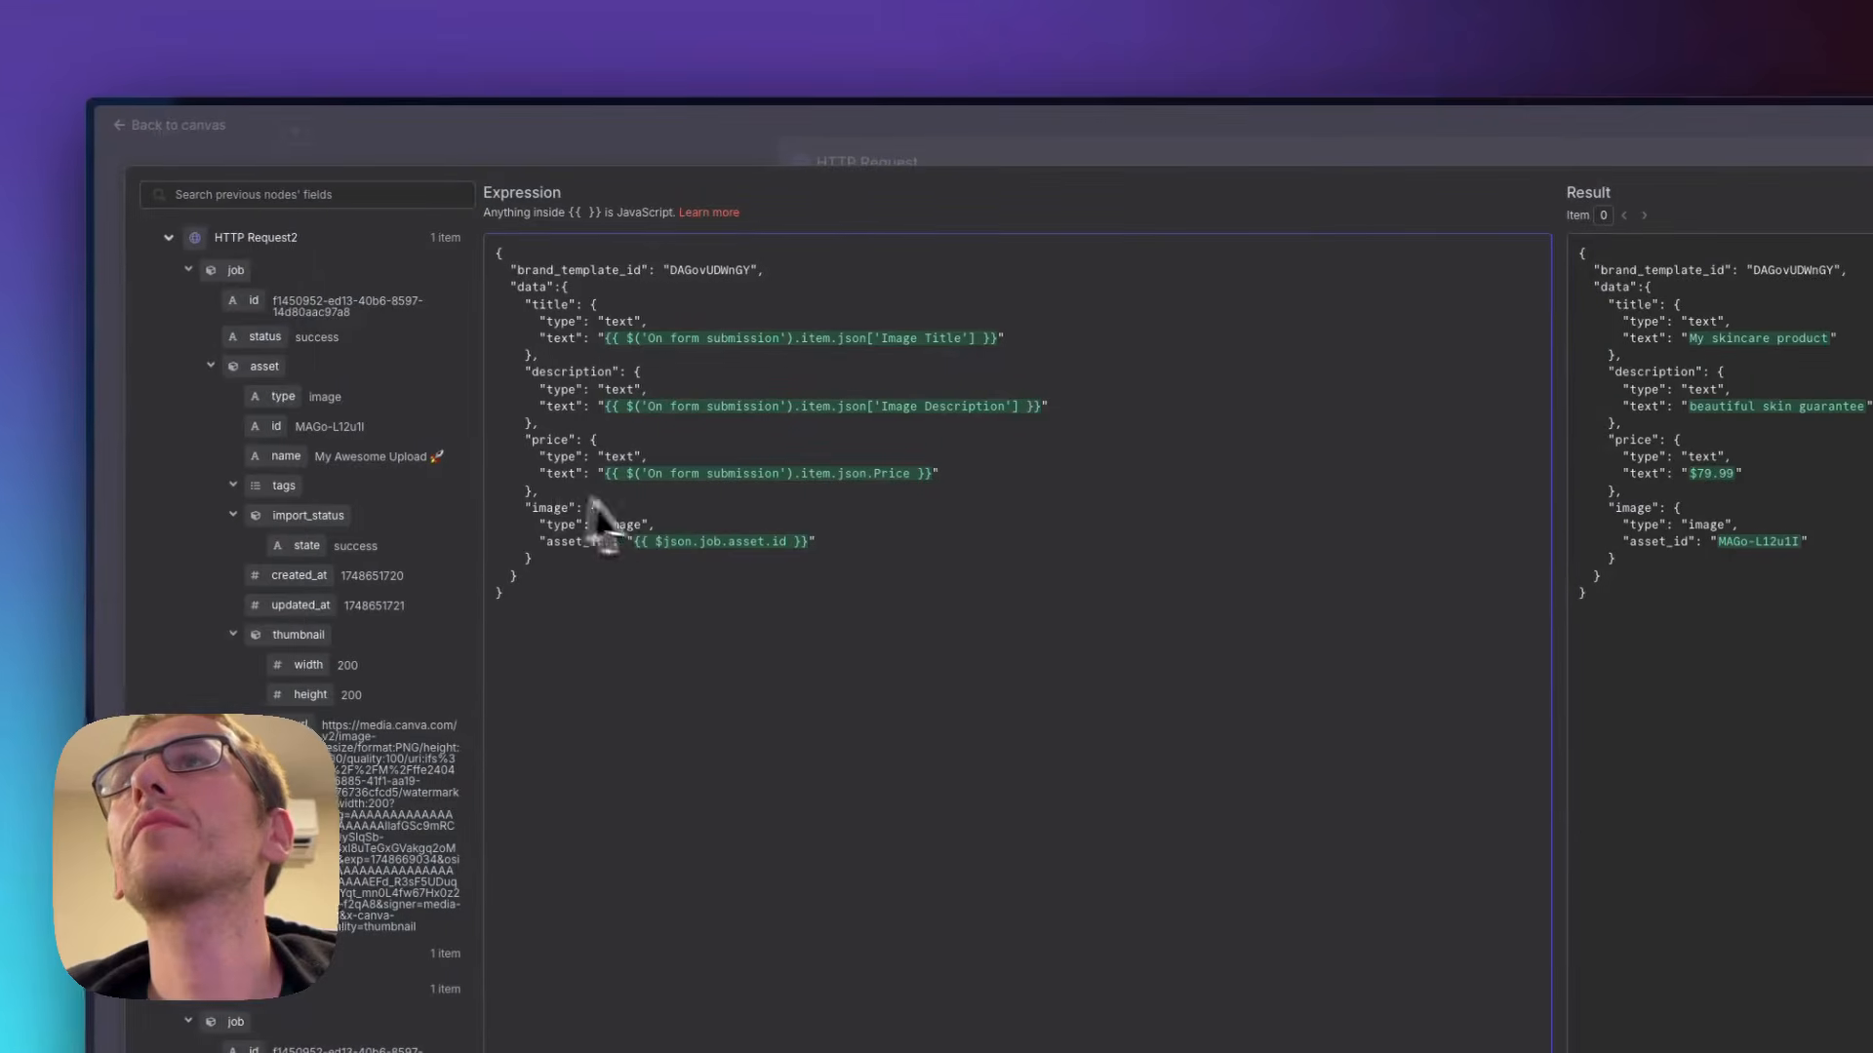
left_click(175, 137)
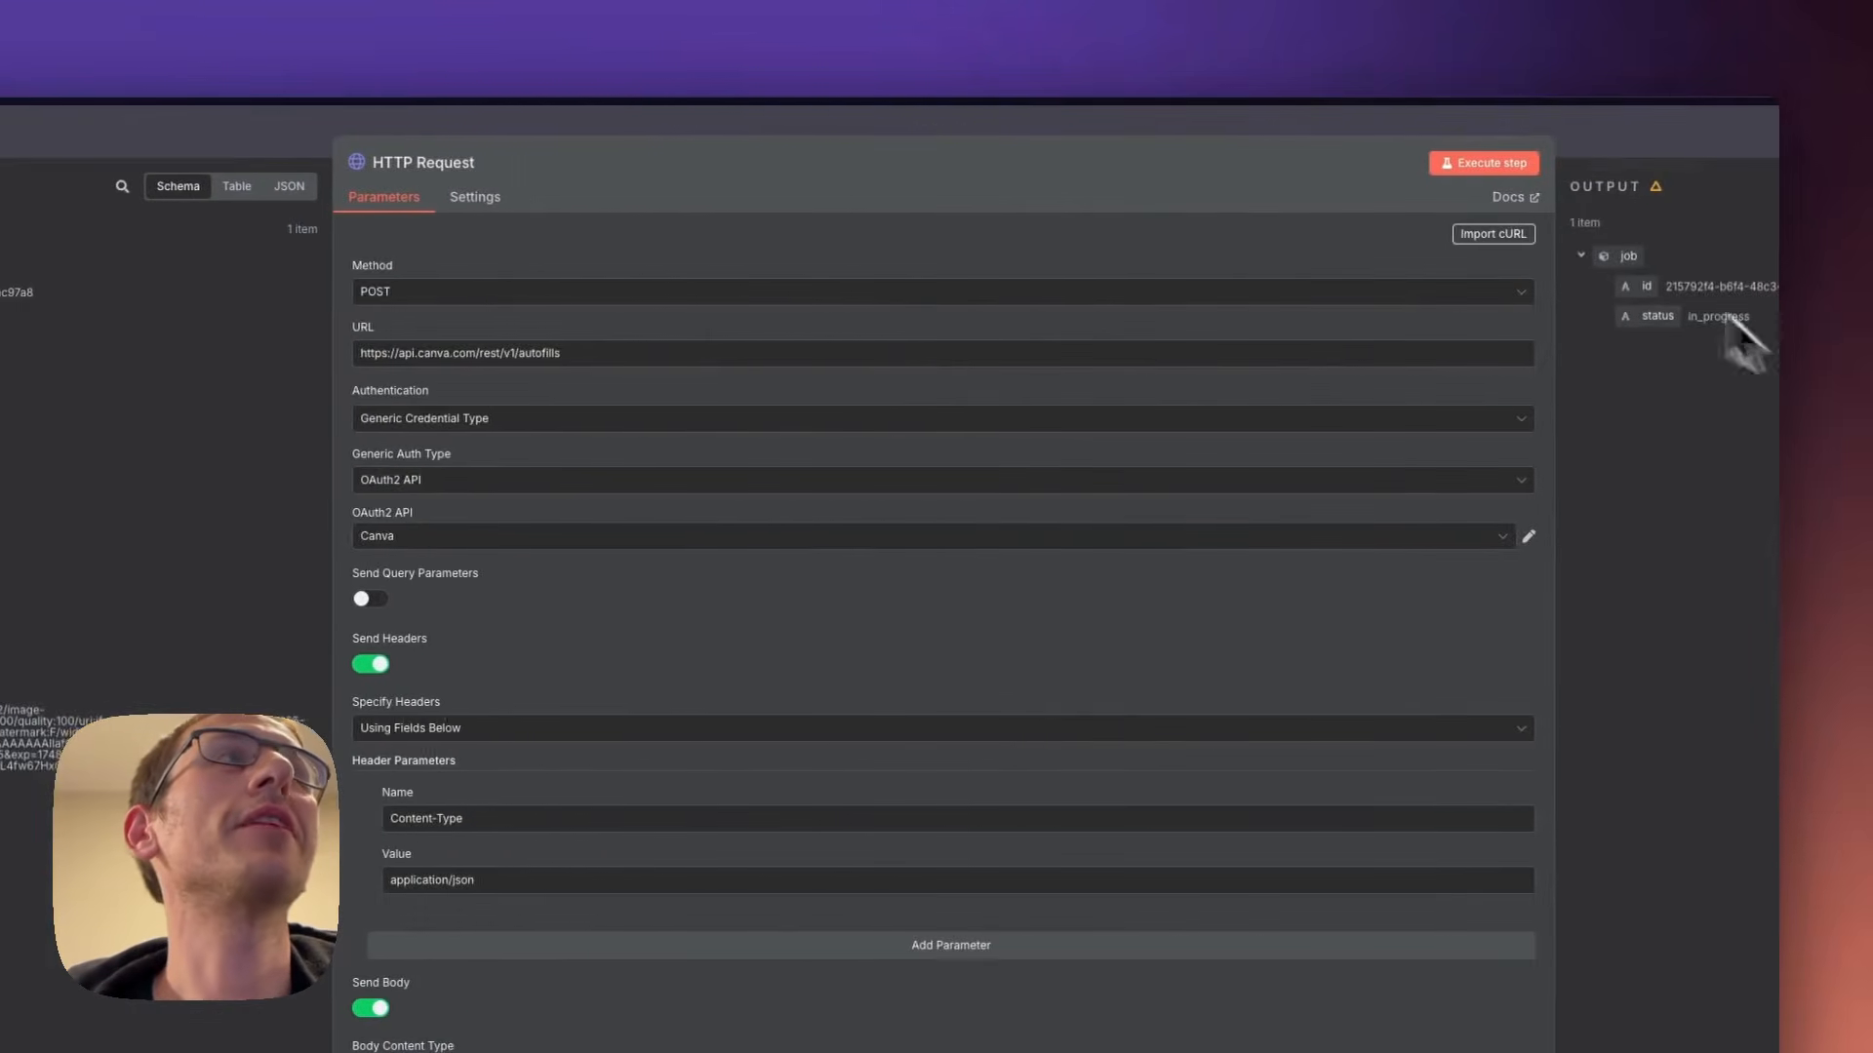
left_click(180, 132)
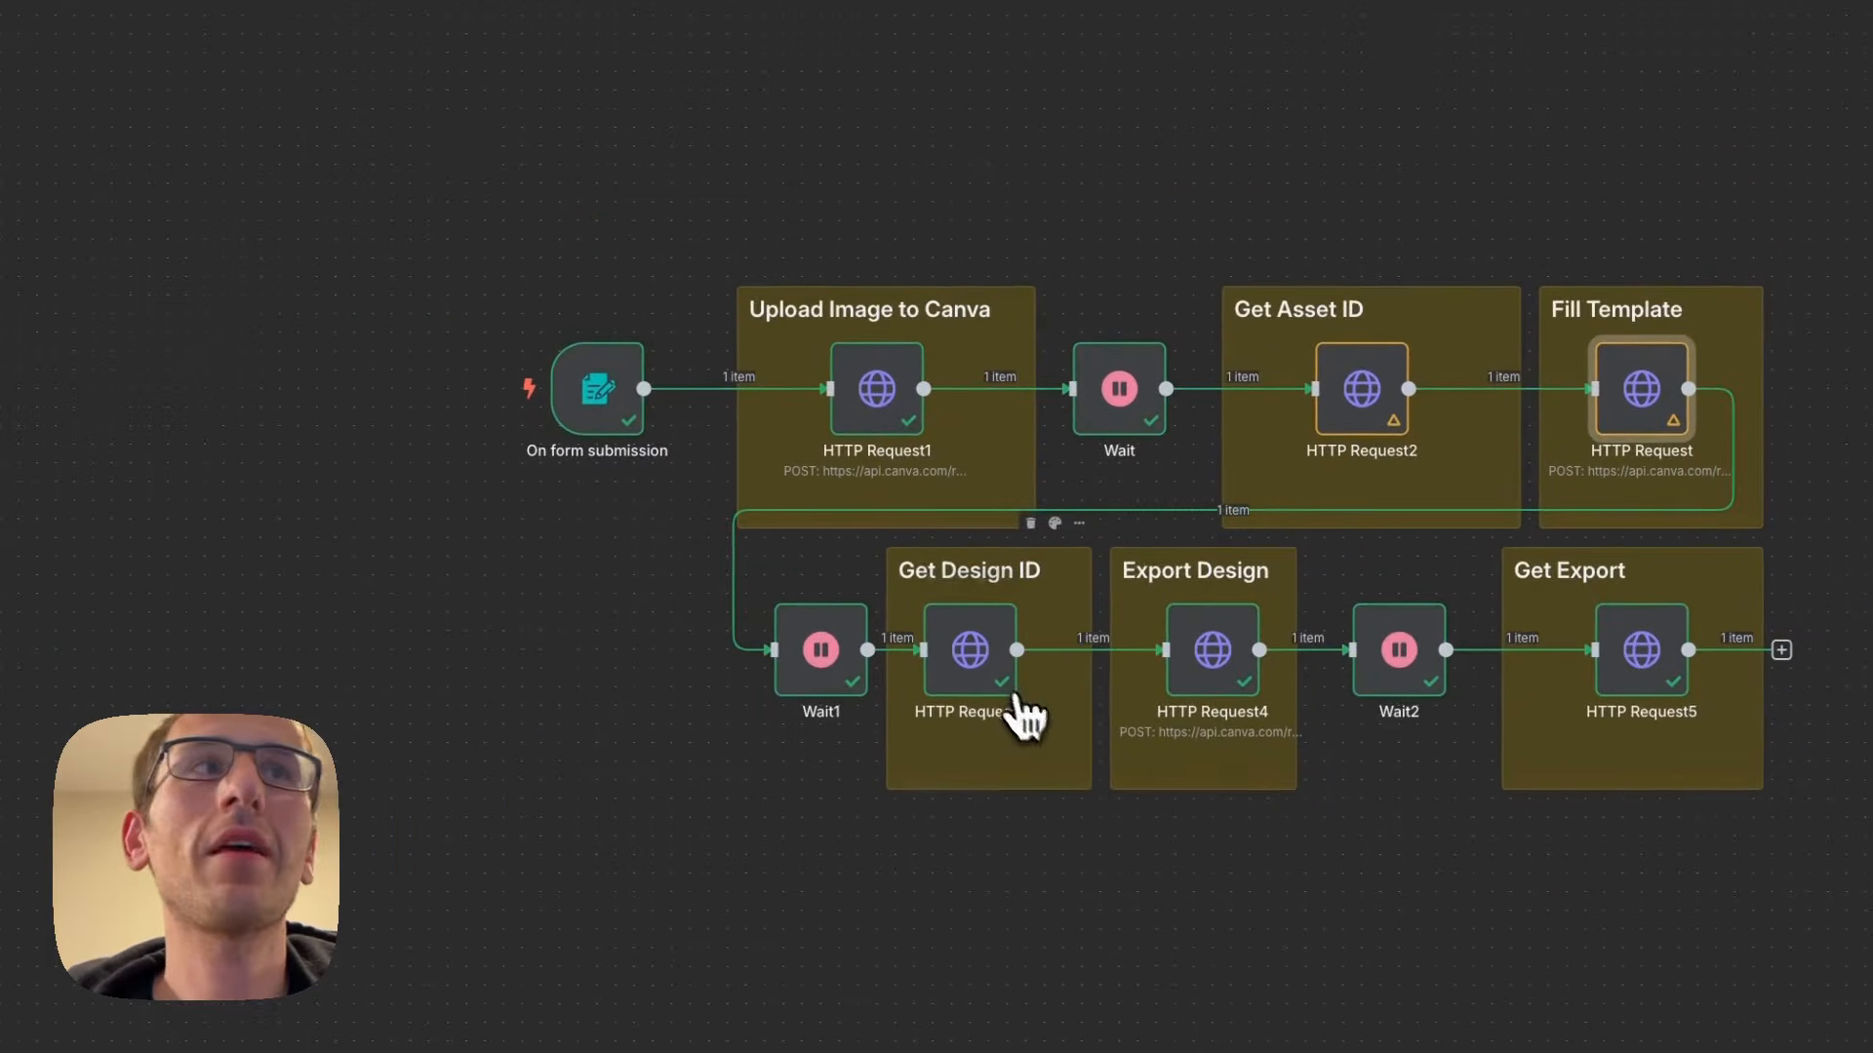
- In the Get Design ID node, insert Wait1's job id into the autofills URL, remove it again and return to the canvas
double_click(973, 652)
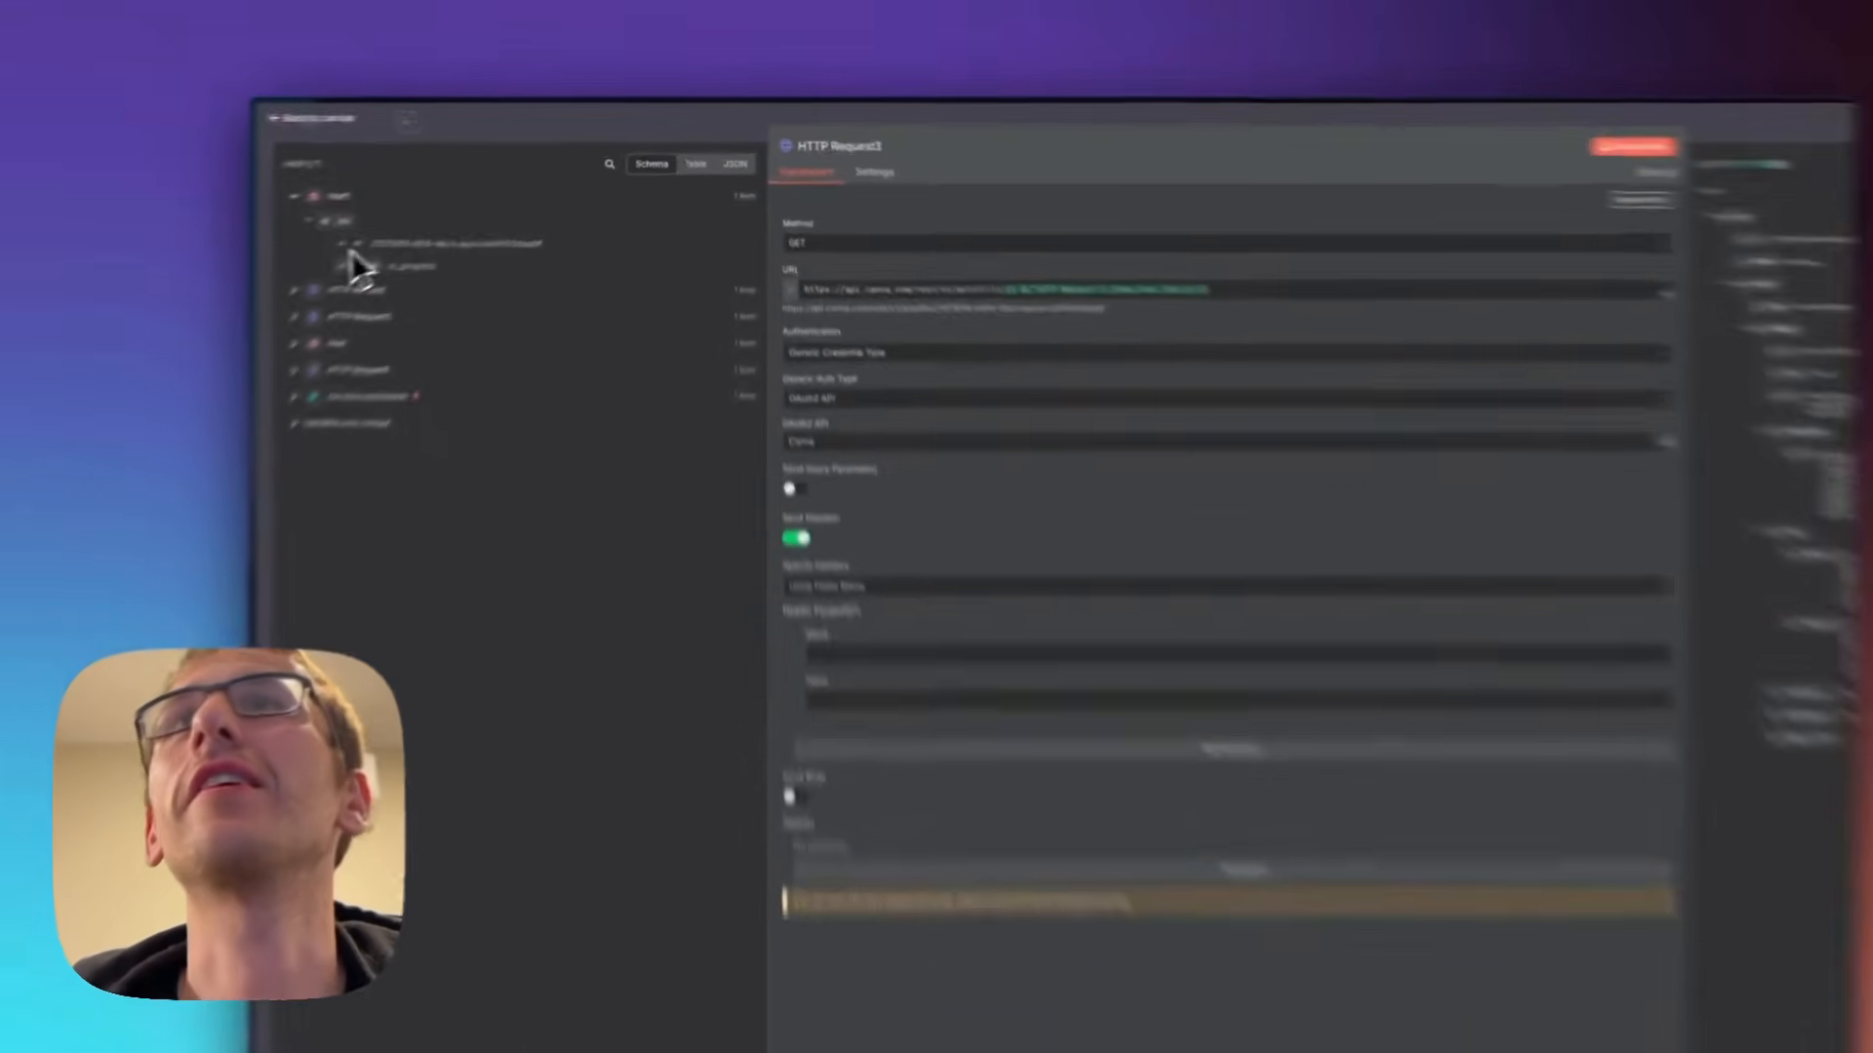
left_click_drag(470, 196, 1153, 229)
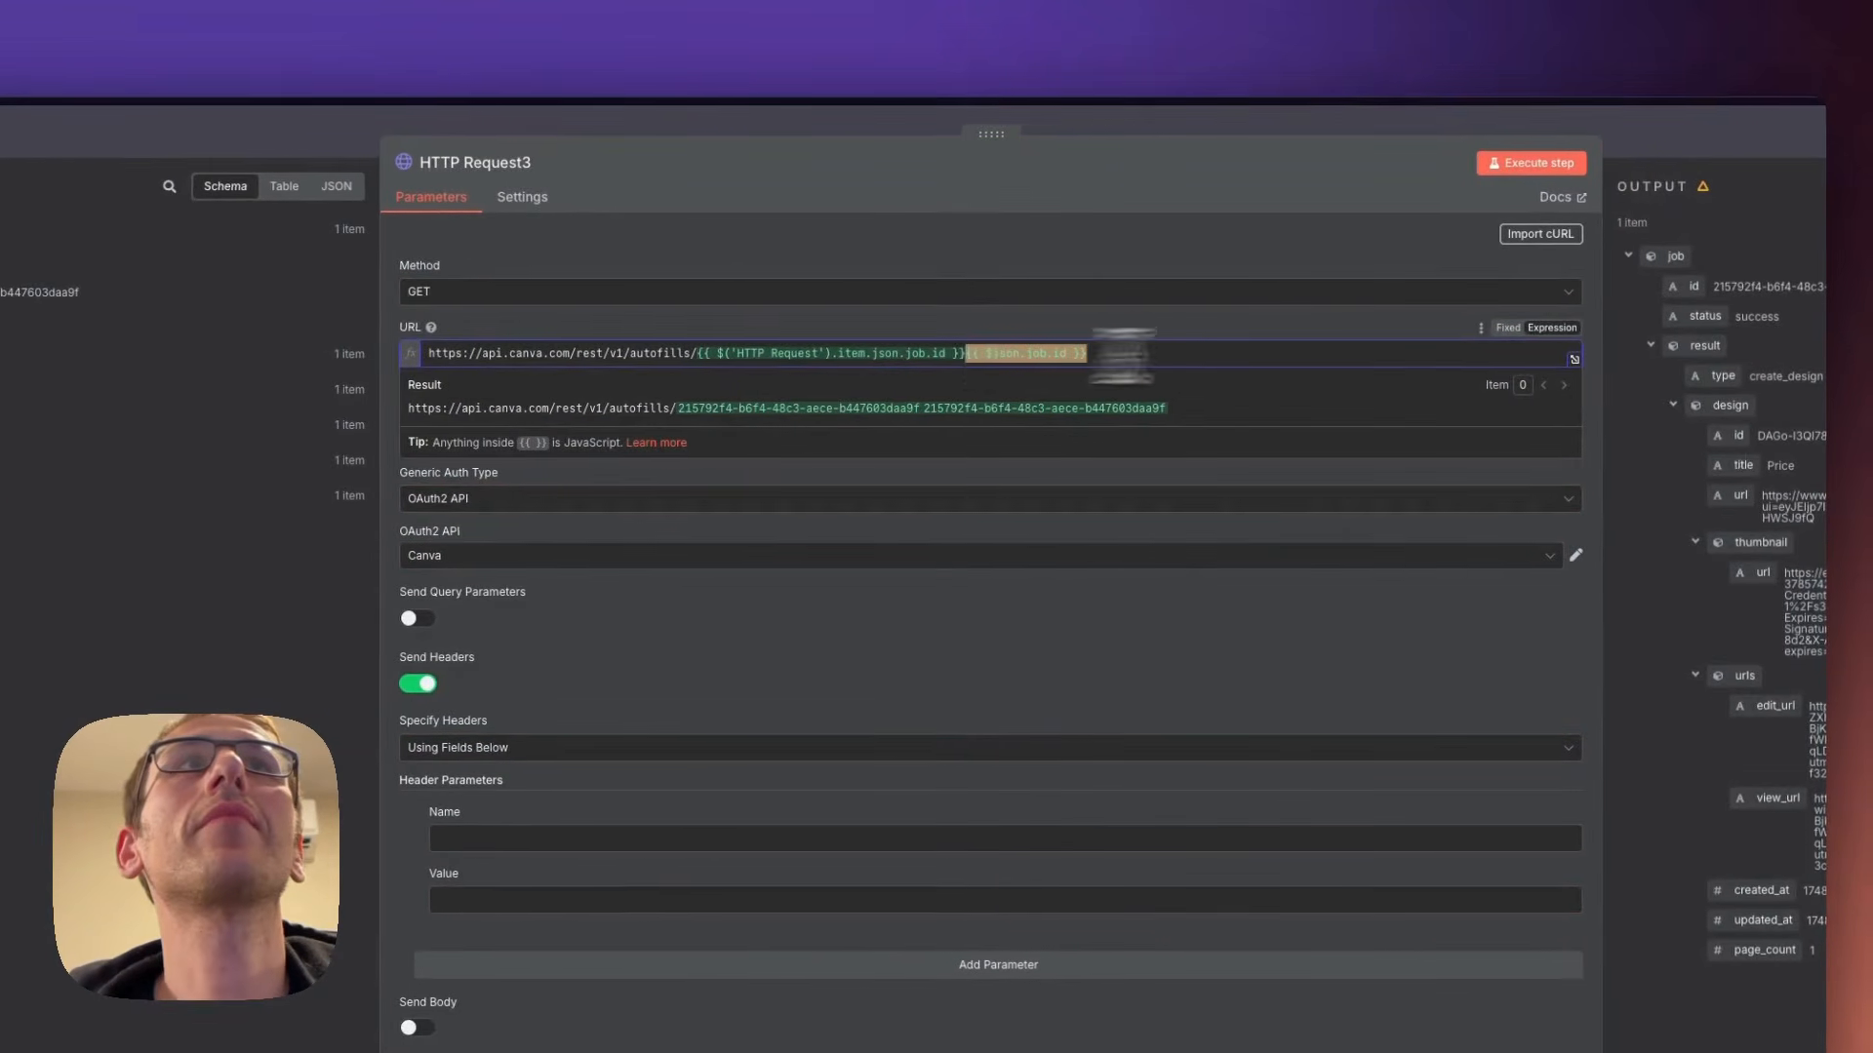
key("BackSpace")
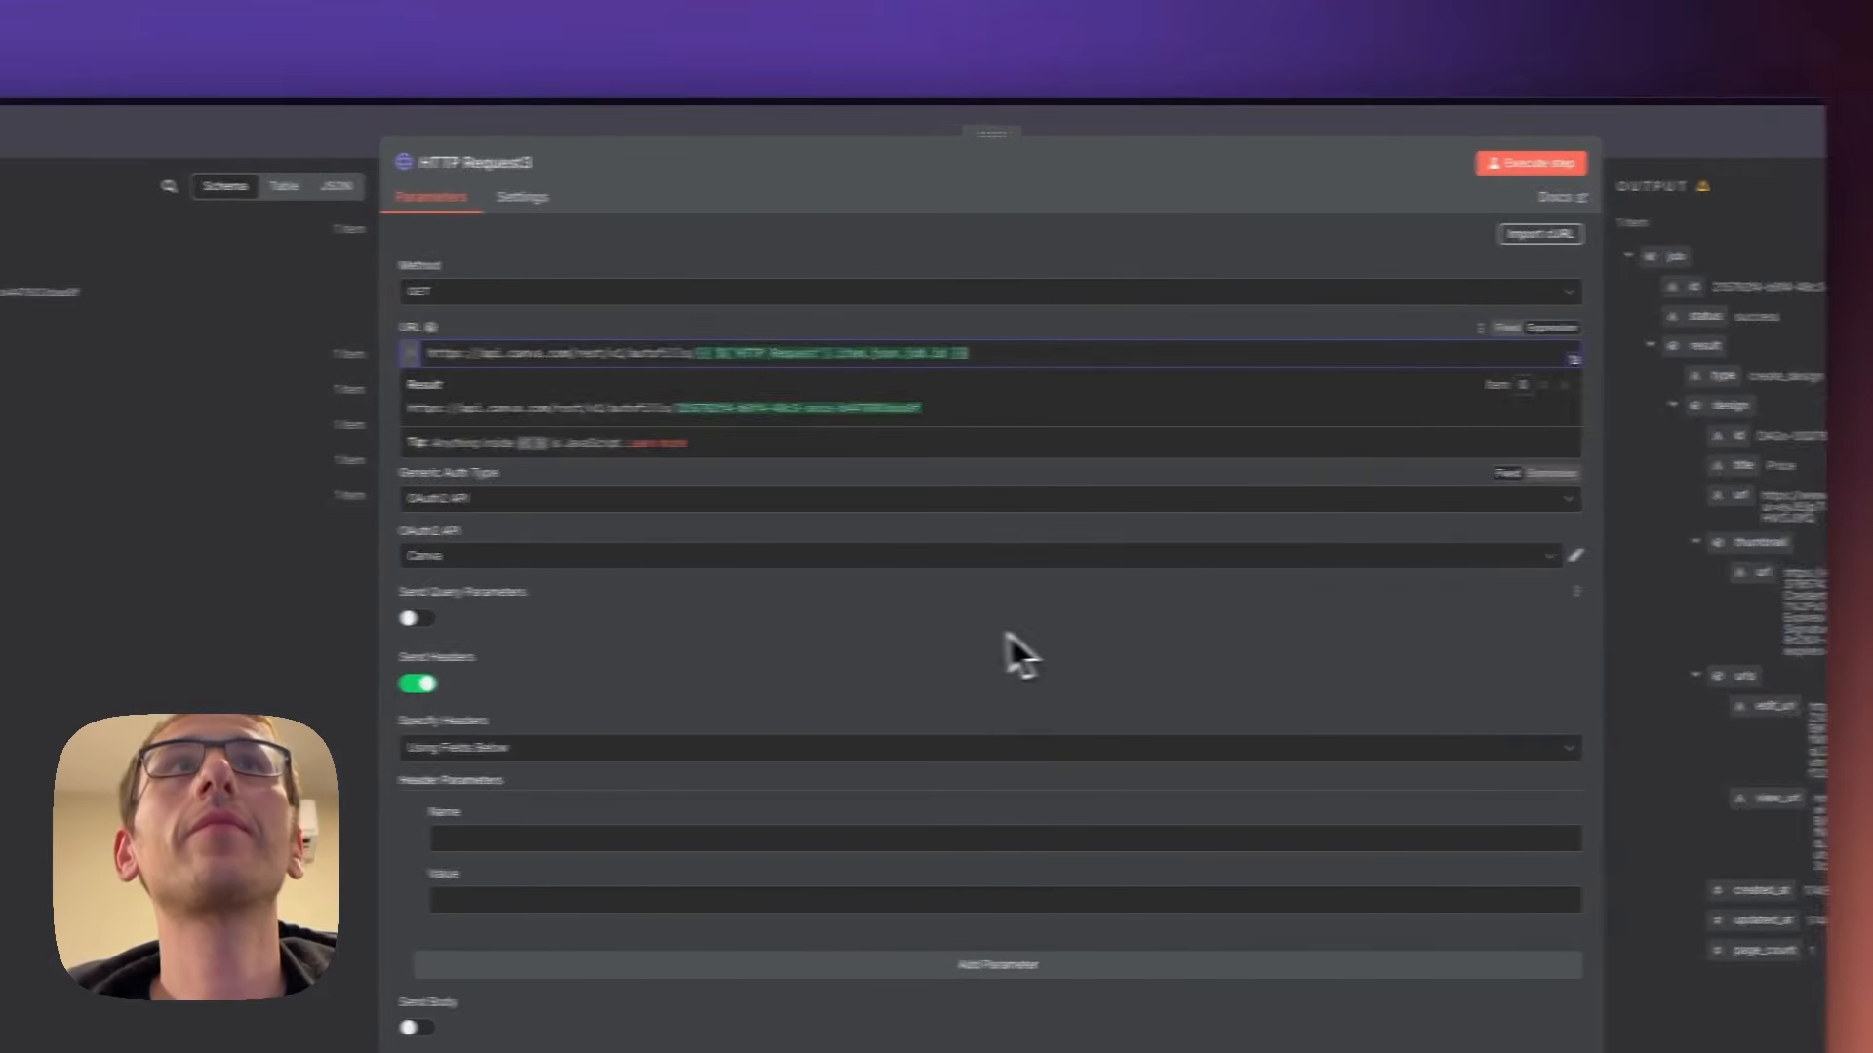
left_click(954, 634)
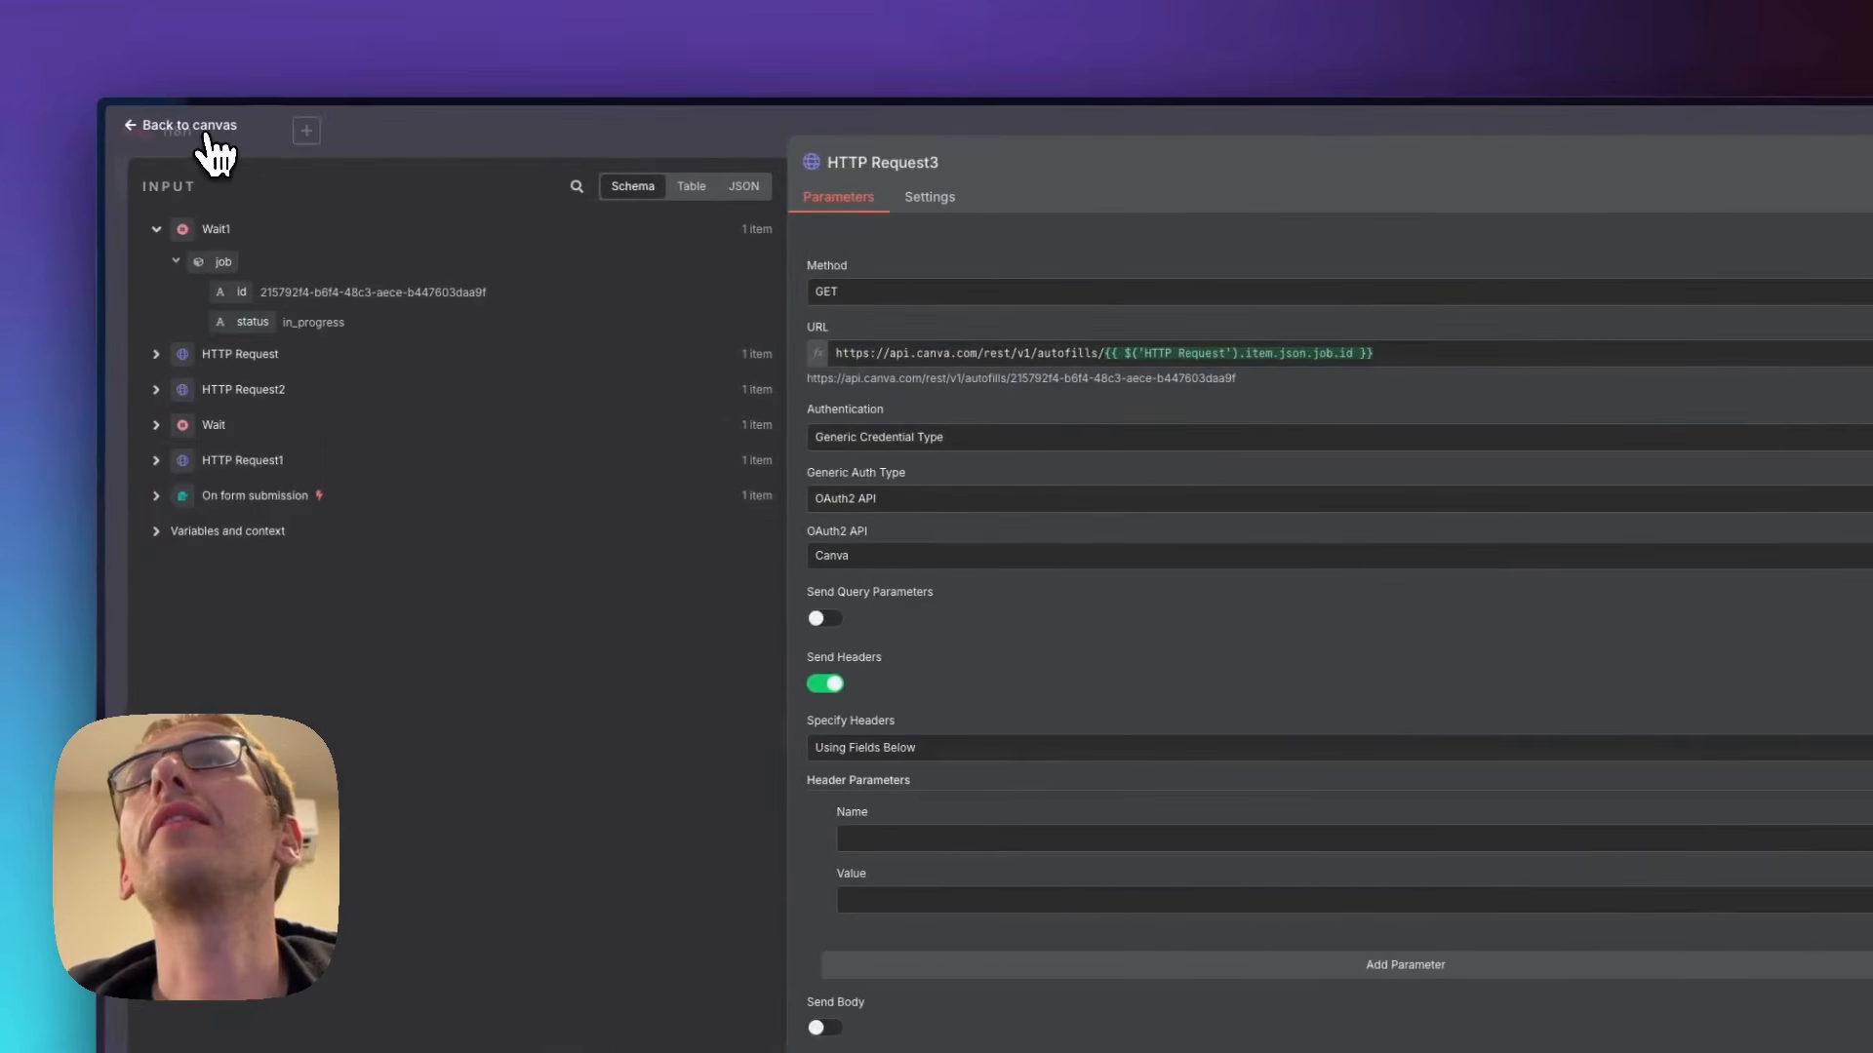
left_click(207, 129)
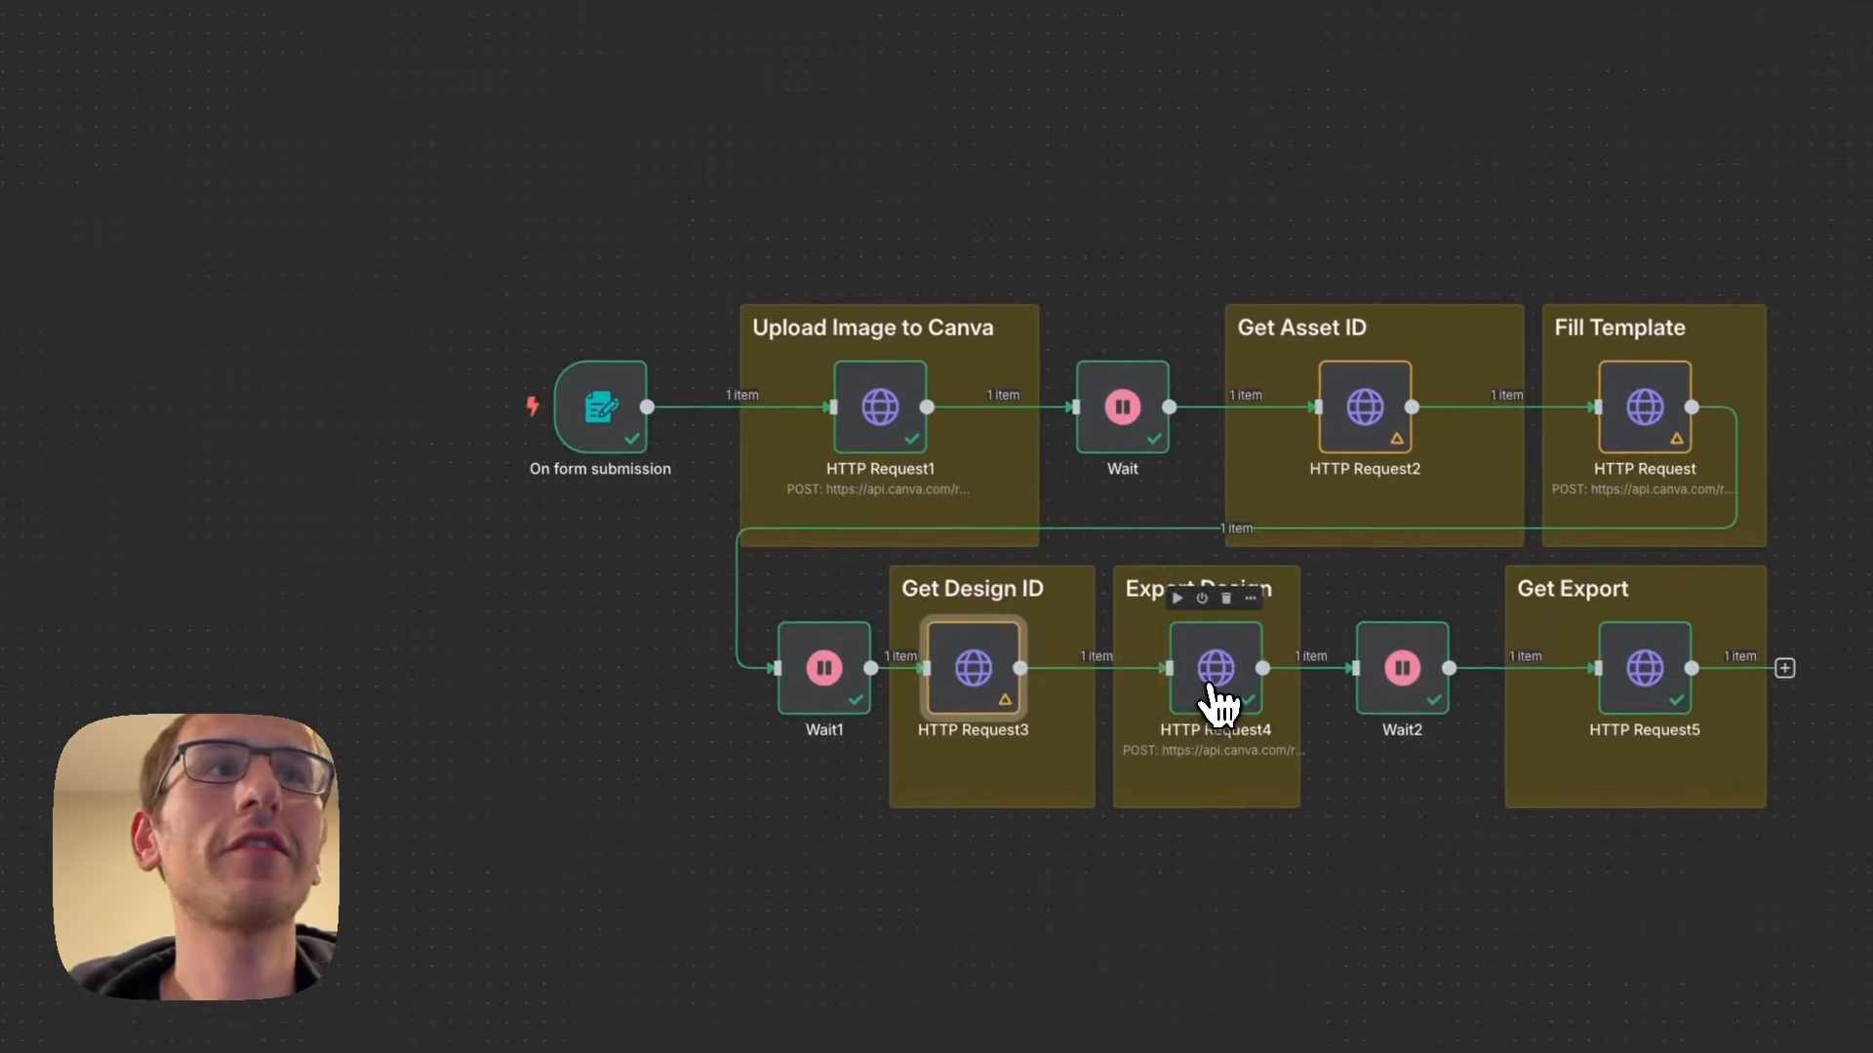
- Open the Export Design node and examine its exports URL and the design_id and format type in its JSON body
double_click(1210, 687)
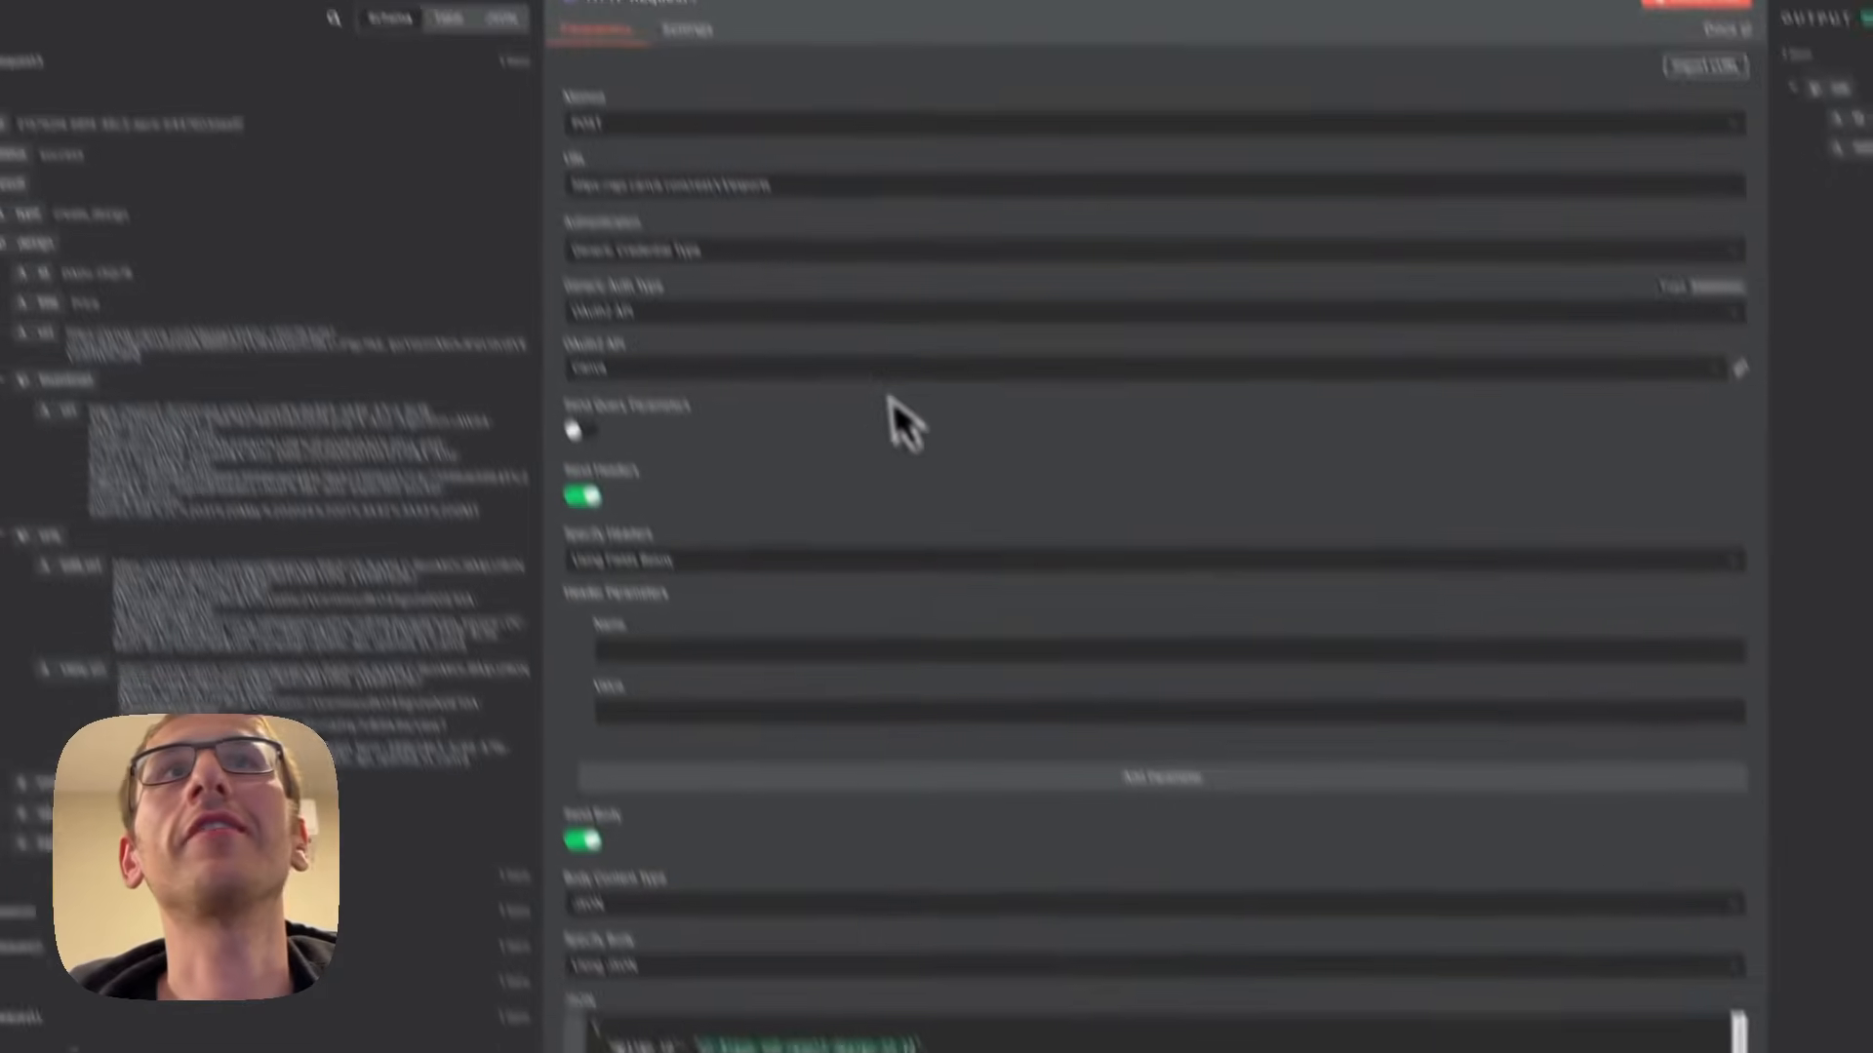
left_click_drag(799, 193, 538, 211)
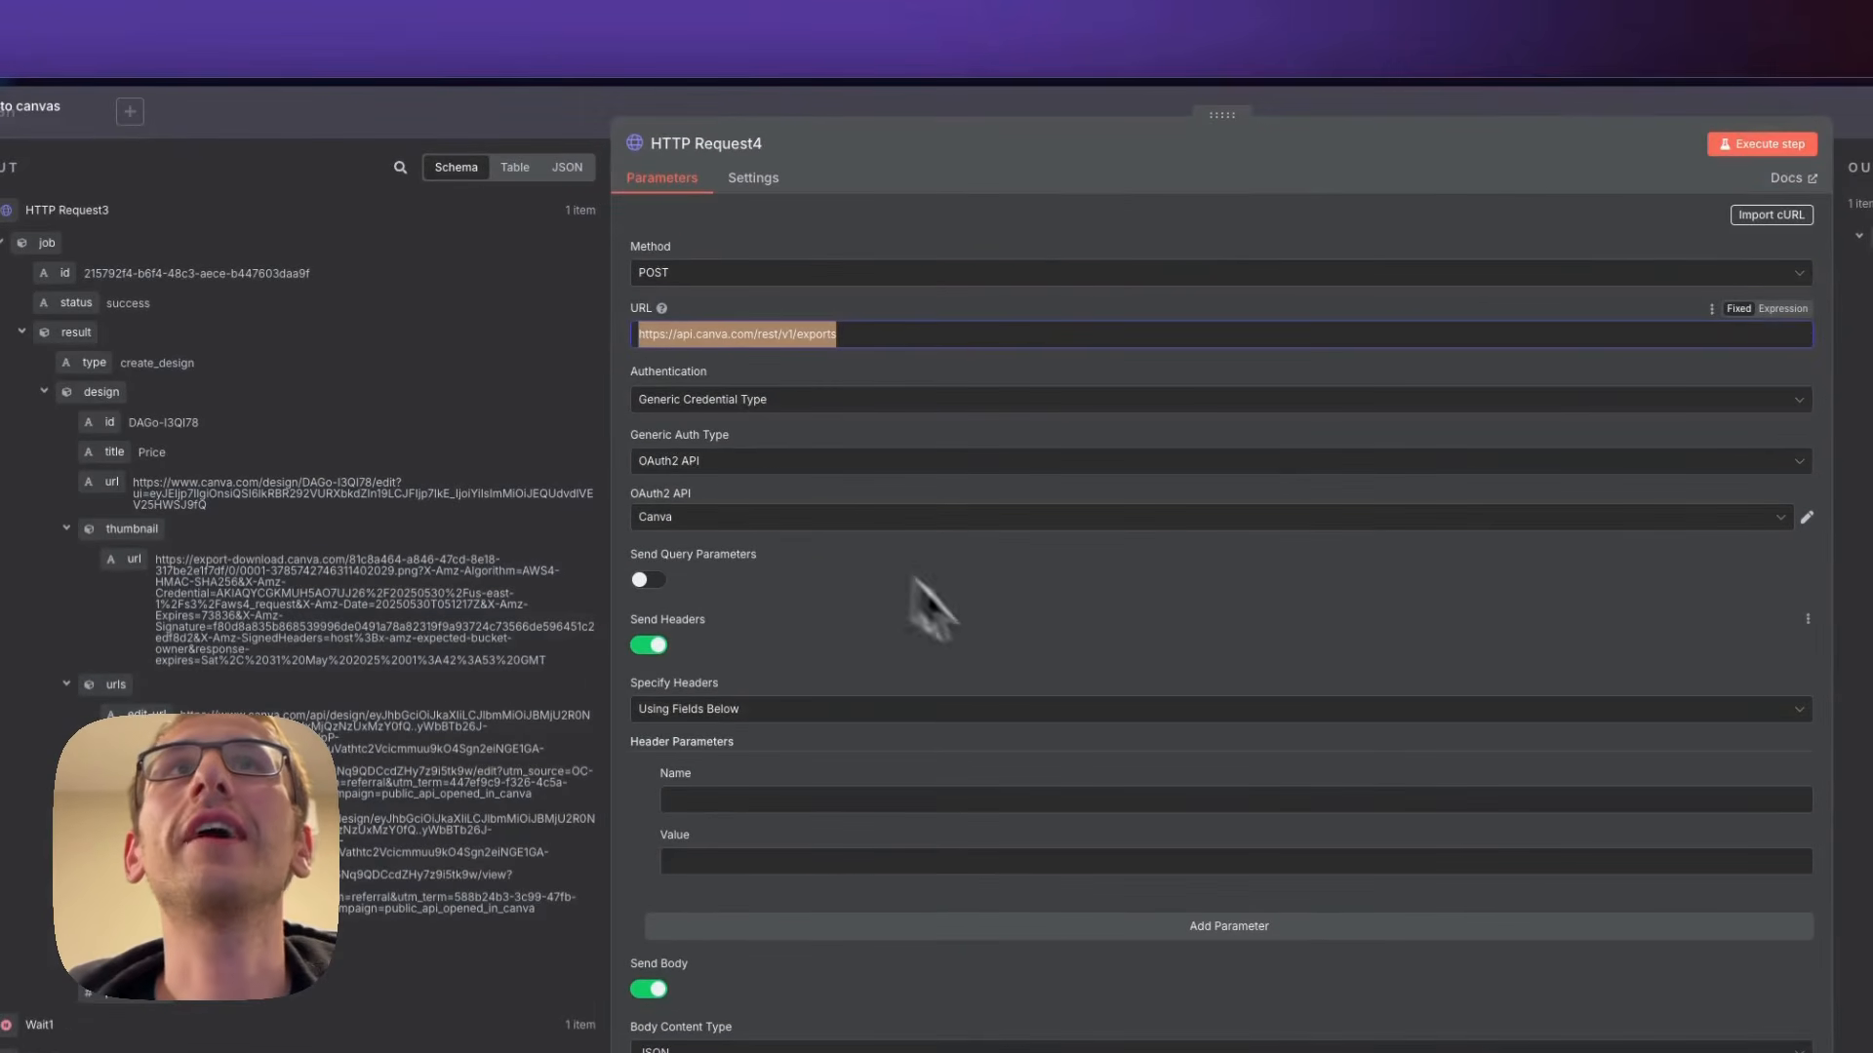
left_click(1032, 648)
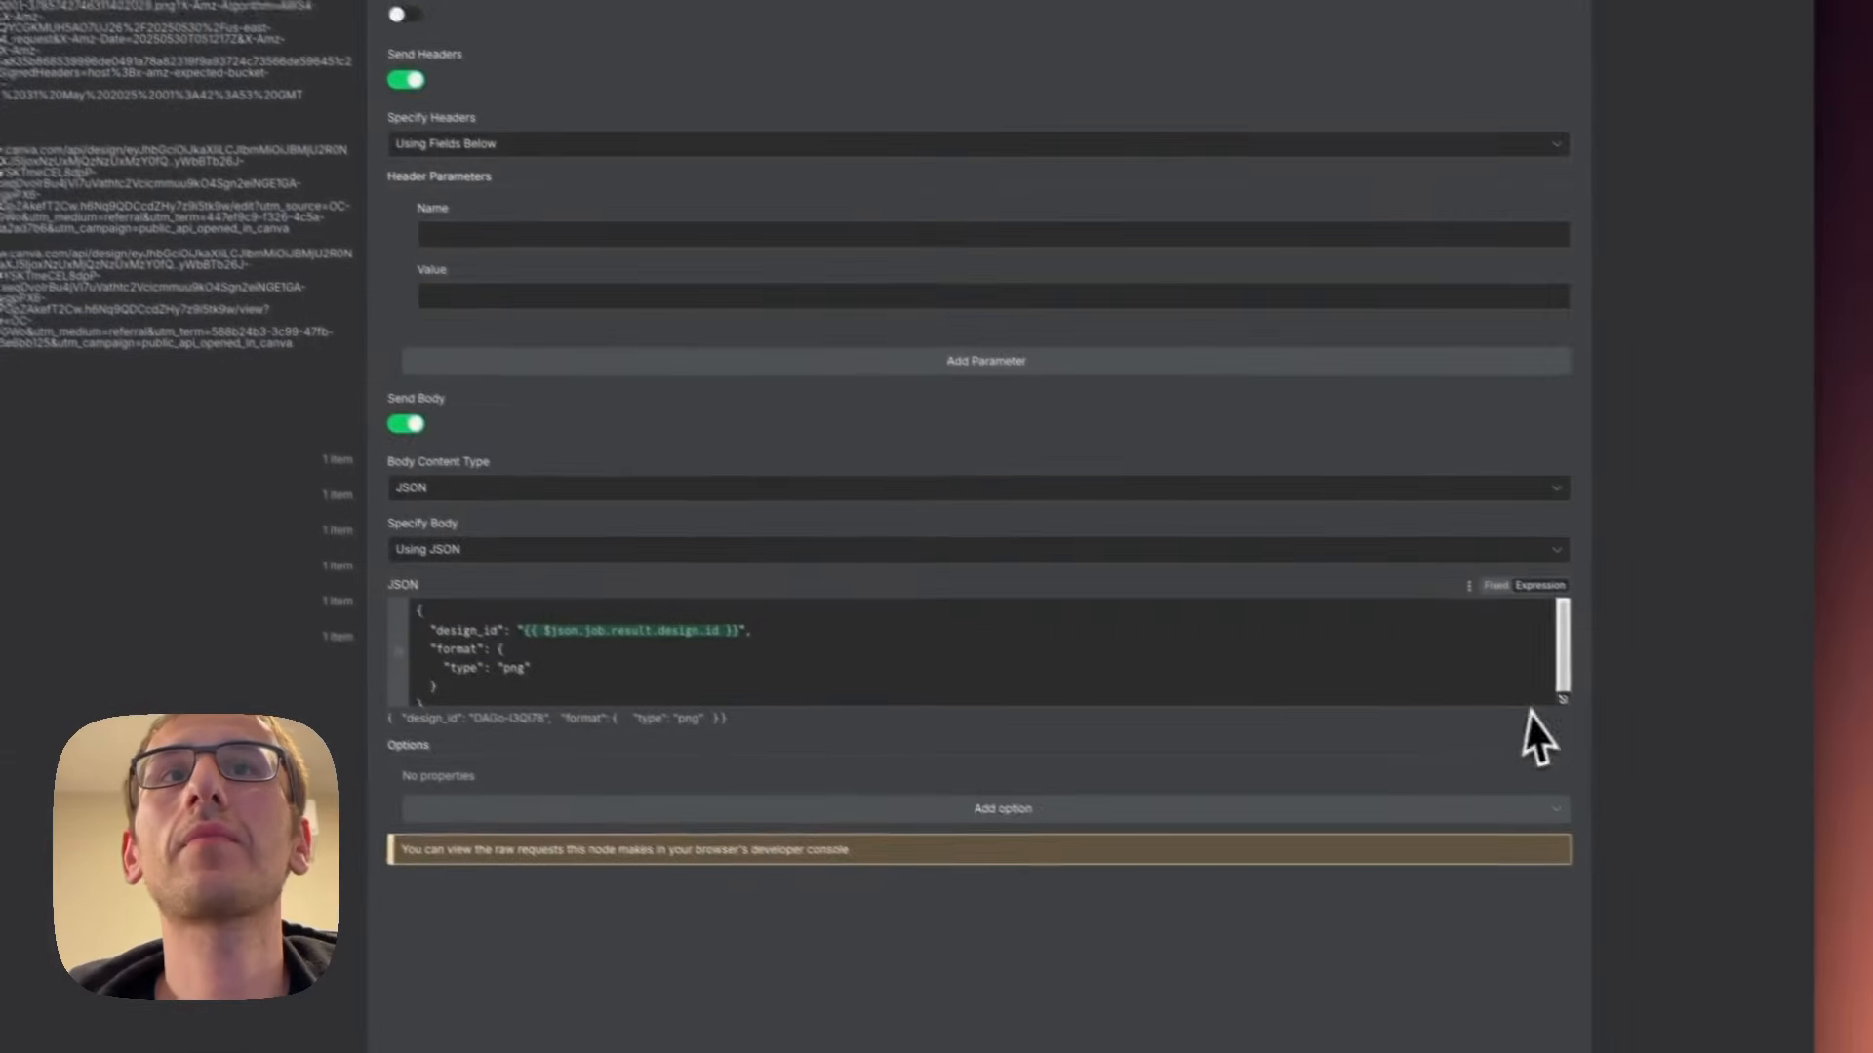
left_click(1529, 685)
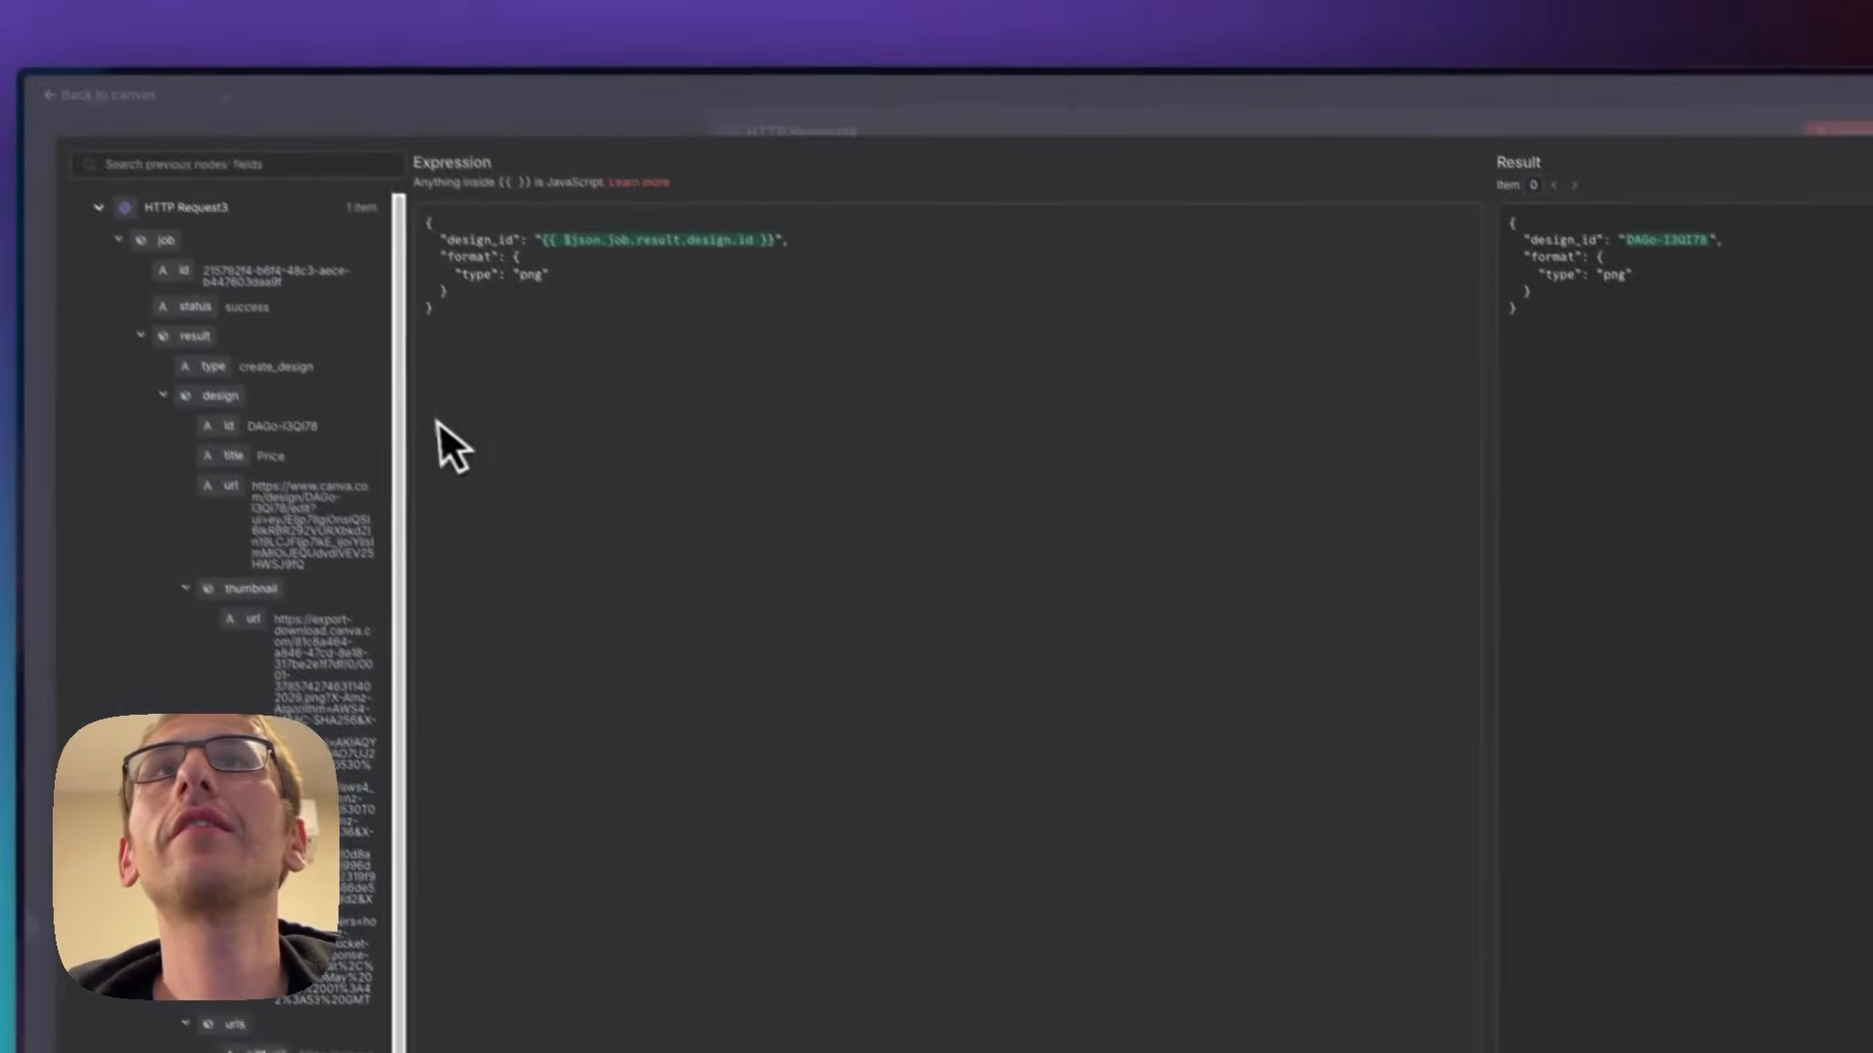
left_click_drag(436, 445, 750, 456)
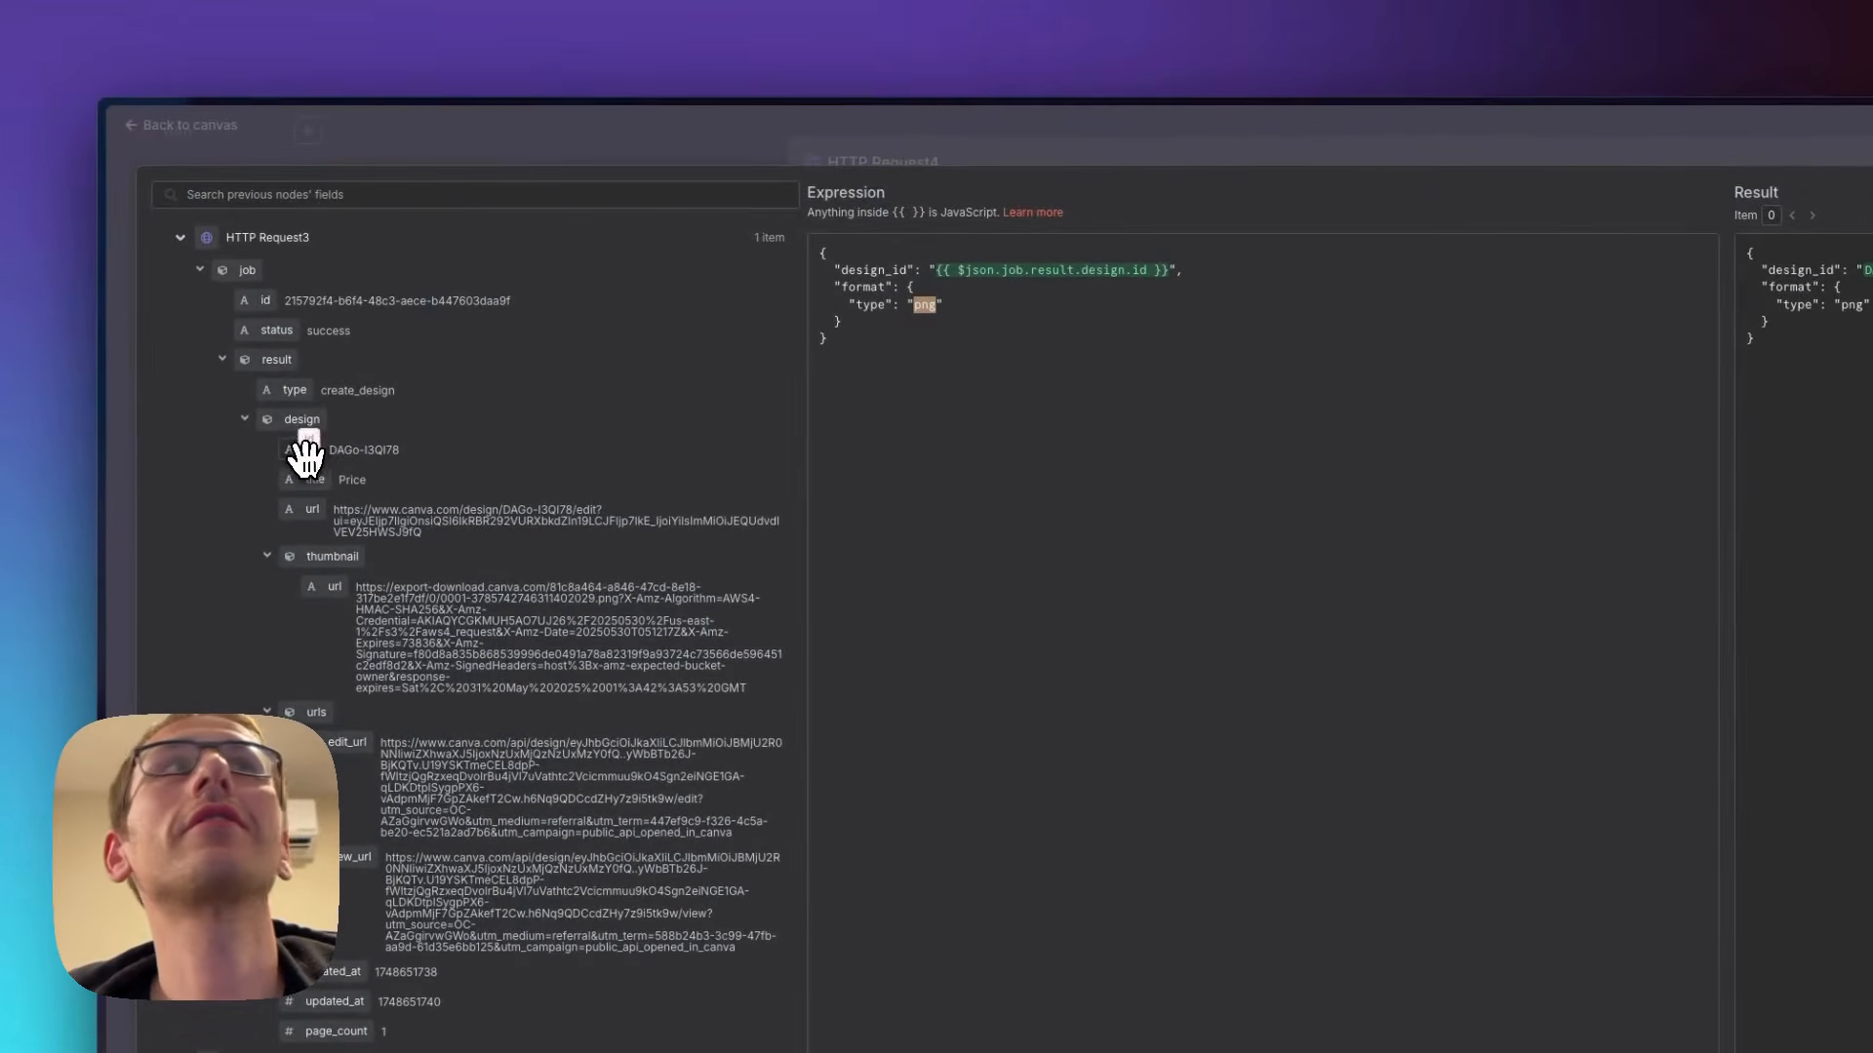
left_click_drag(1781, 363, 1702, 237)
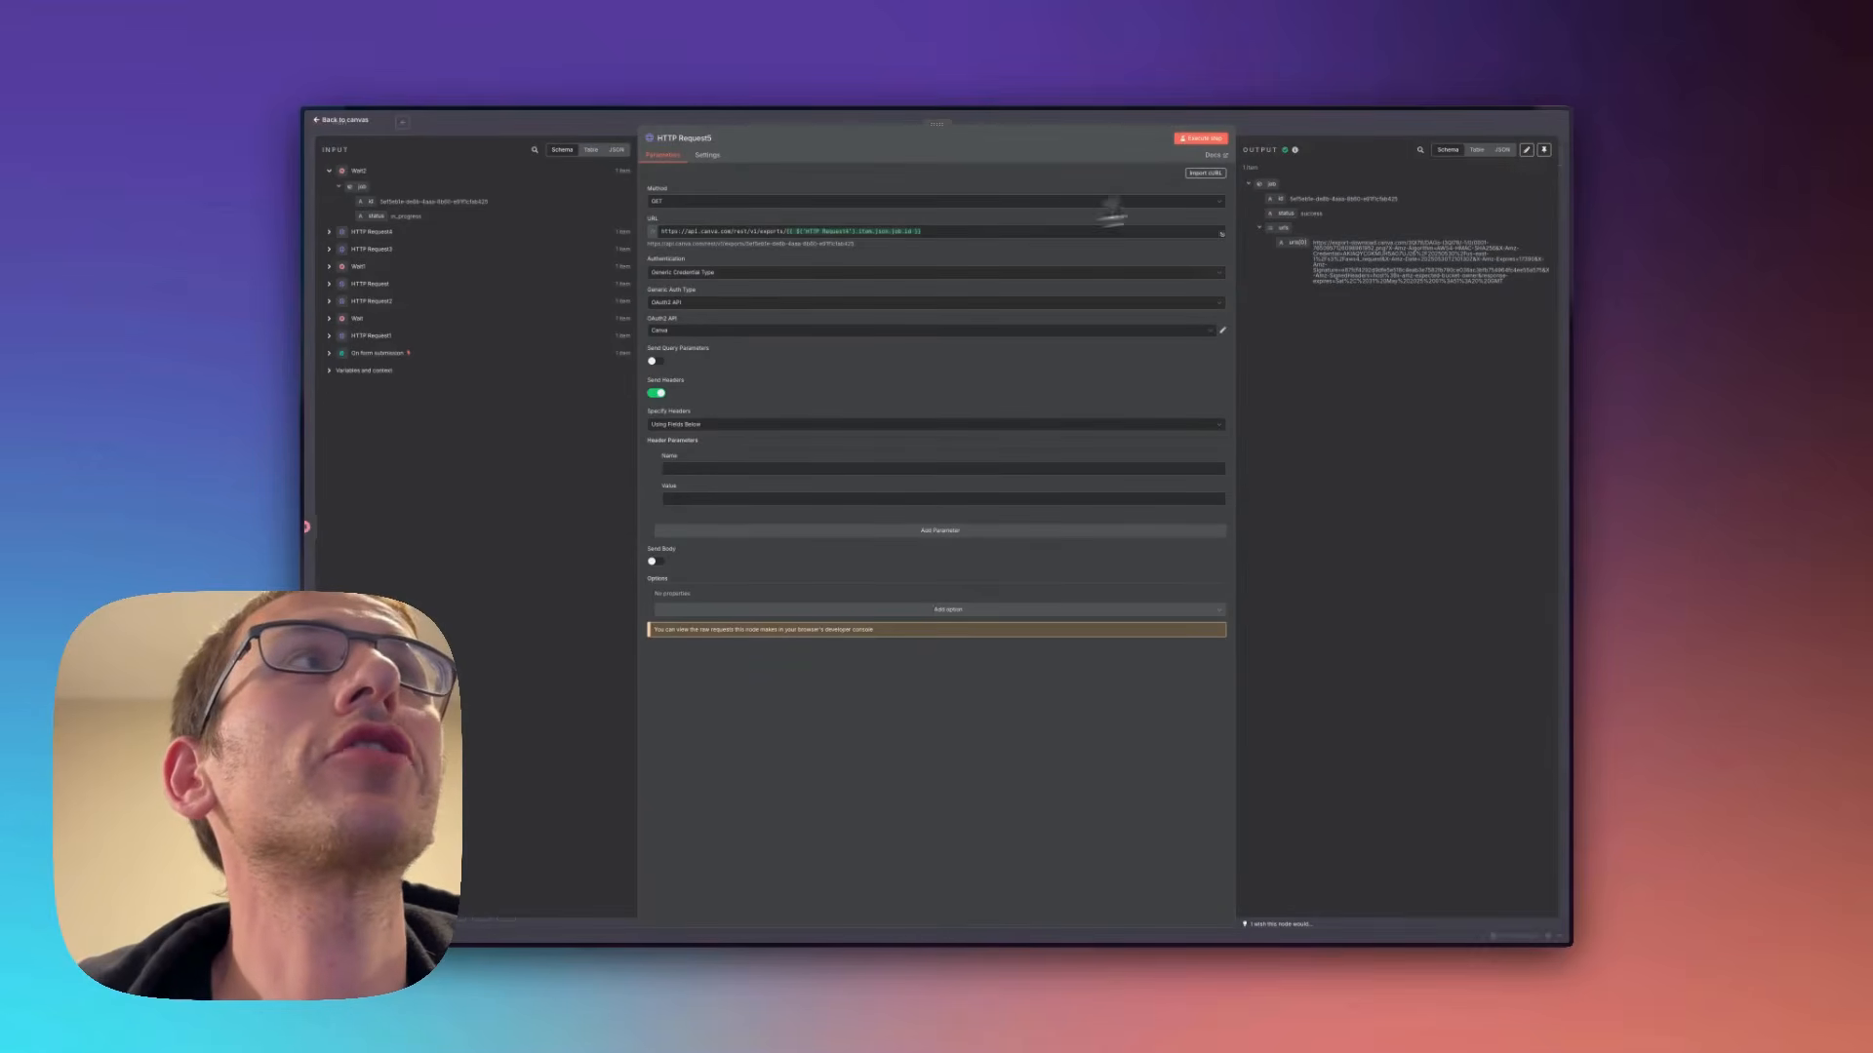
- Open the Get Export node, examine its exports URL with HTTP Request4's job id and its output, and return to the canvas
left_click(345, 119)
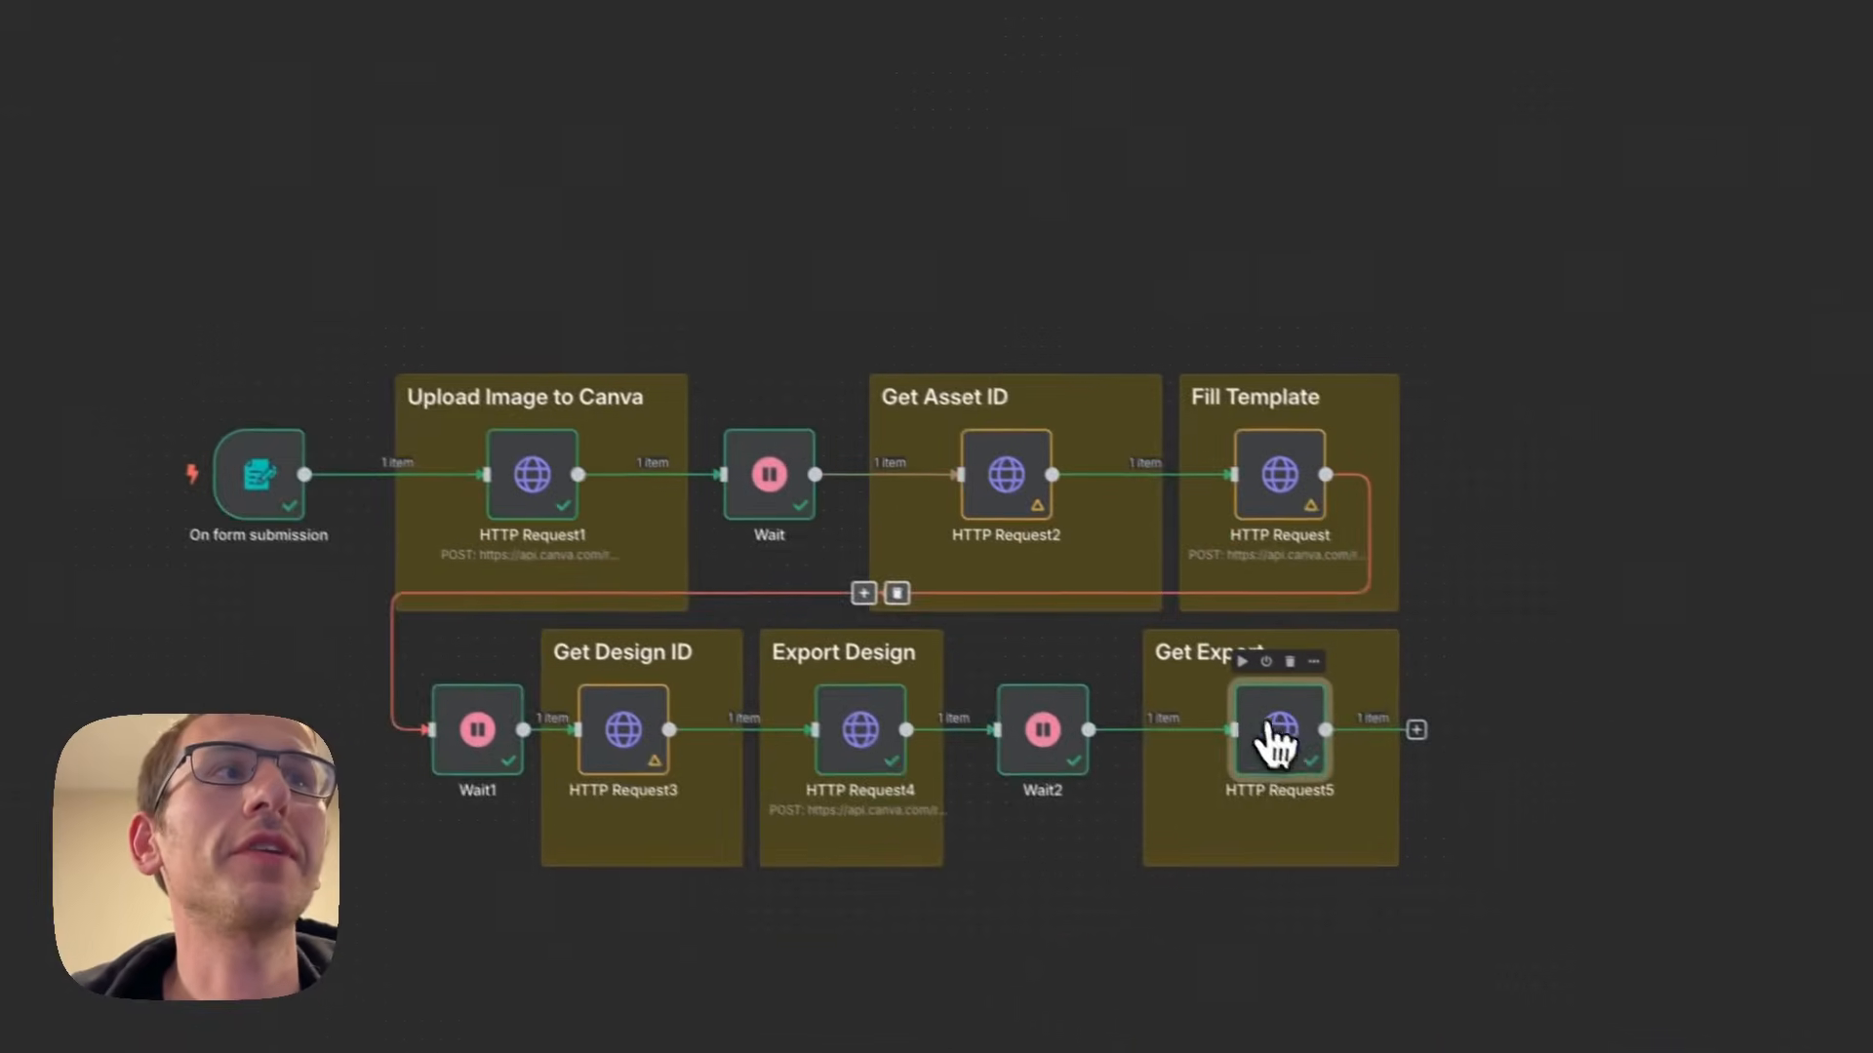
double_click(1268, 741)
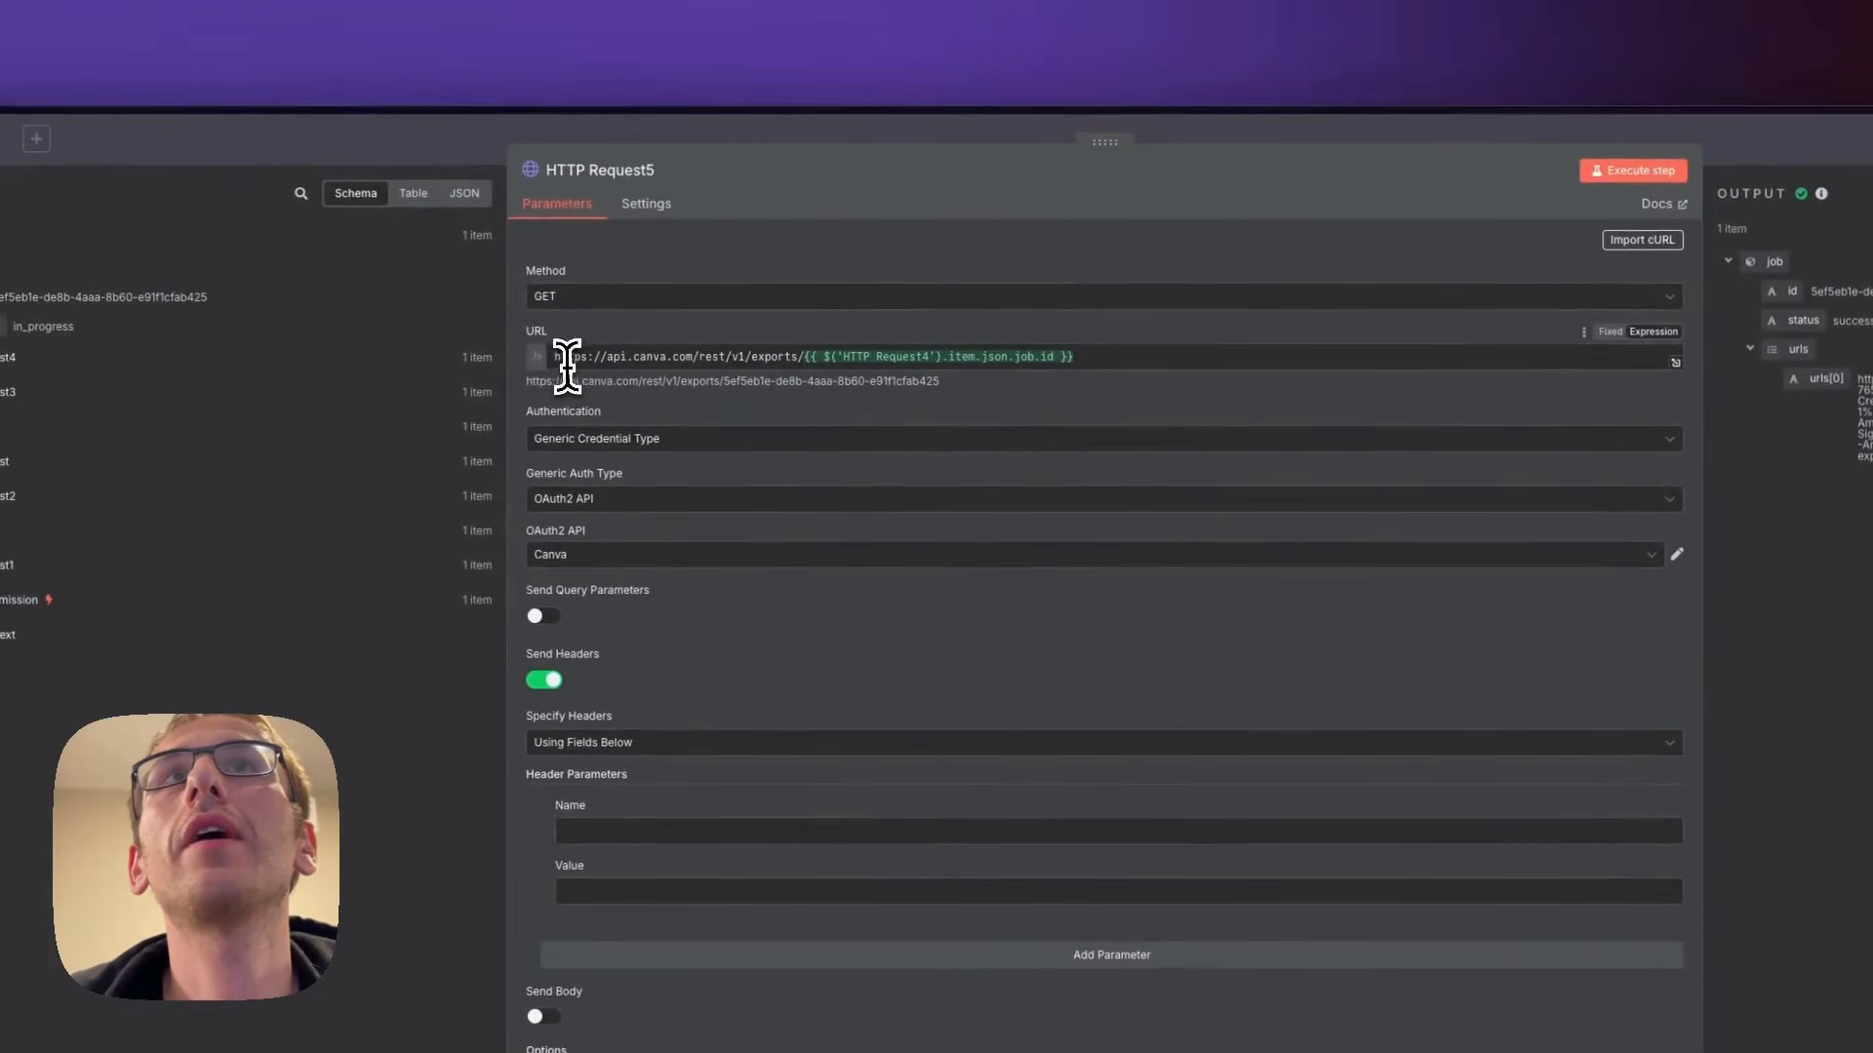
left_click_drag(561, 358, 765, 359)
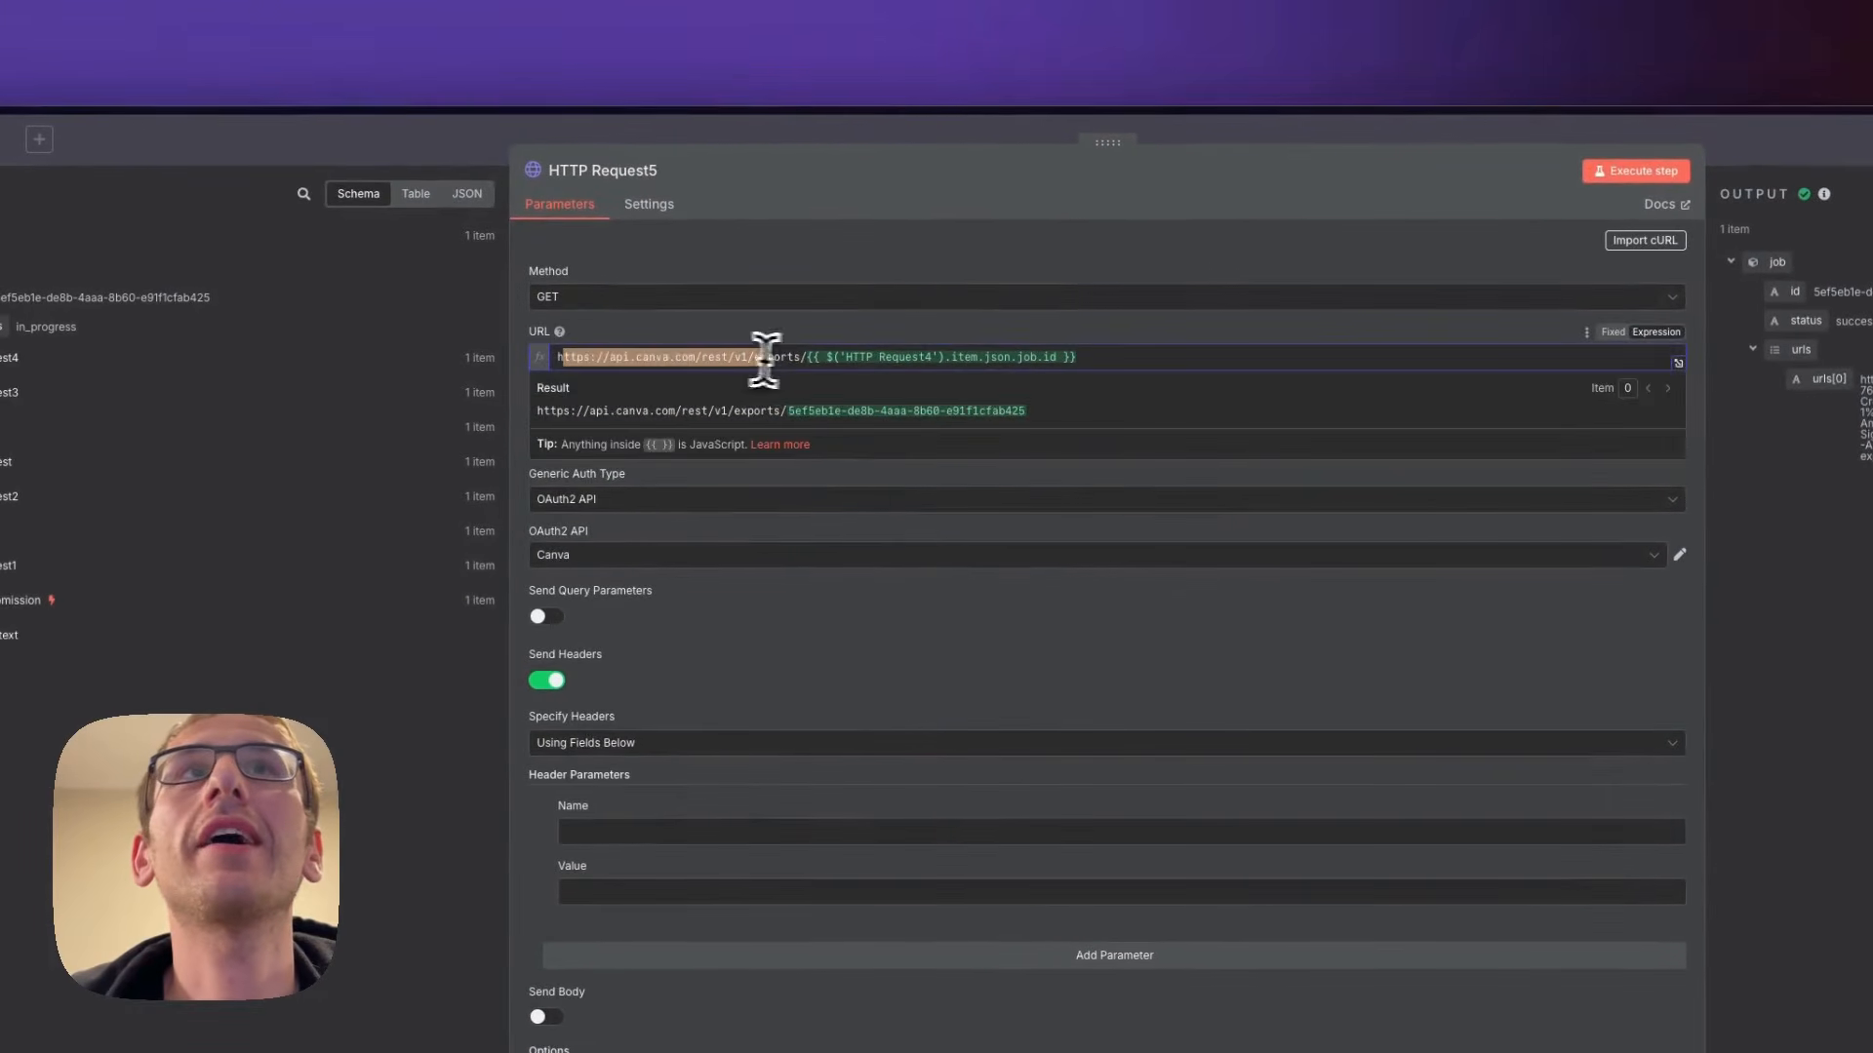
left_click(1005, 629)
left_click(1112, 353)
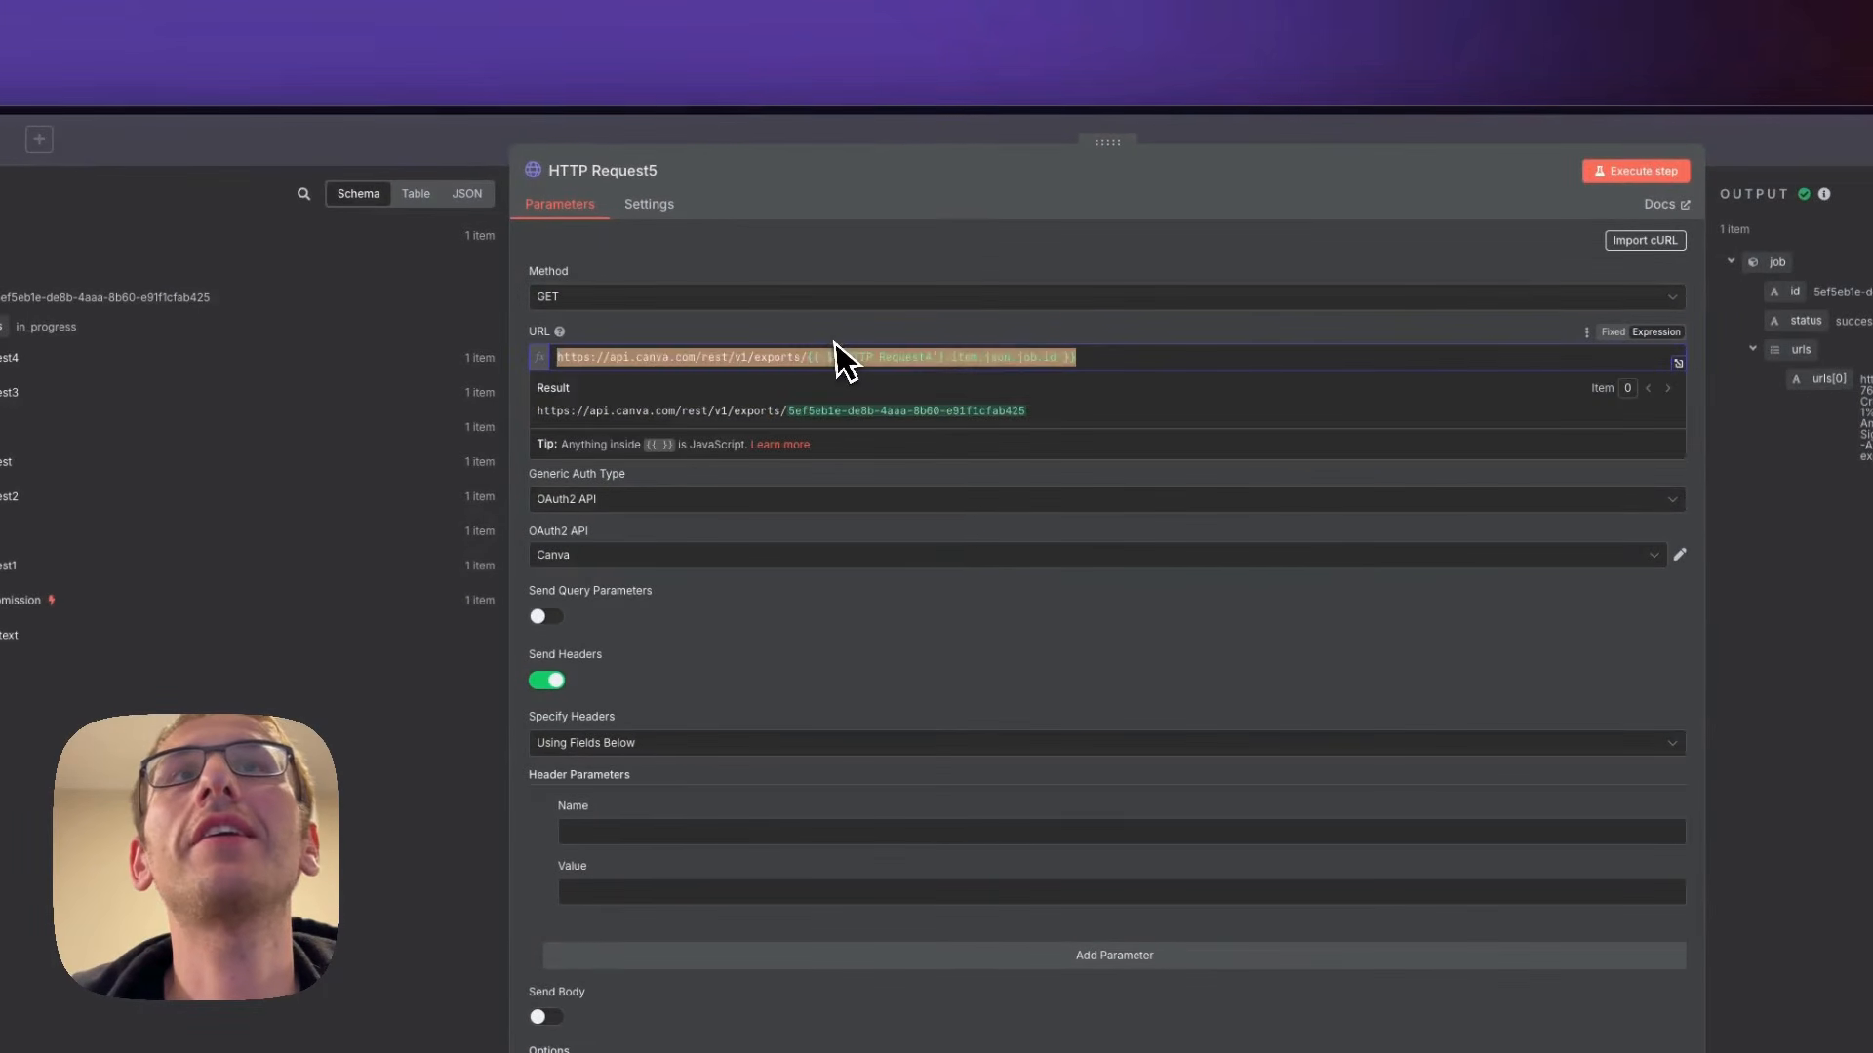
left_click(942, 675)
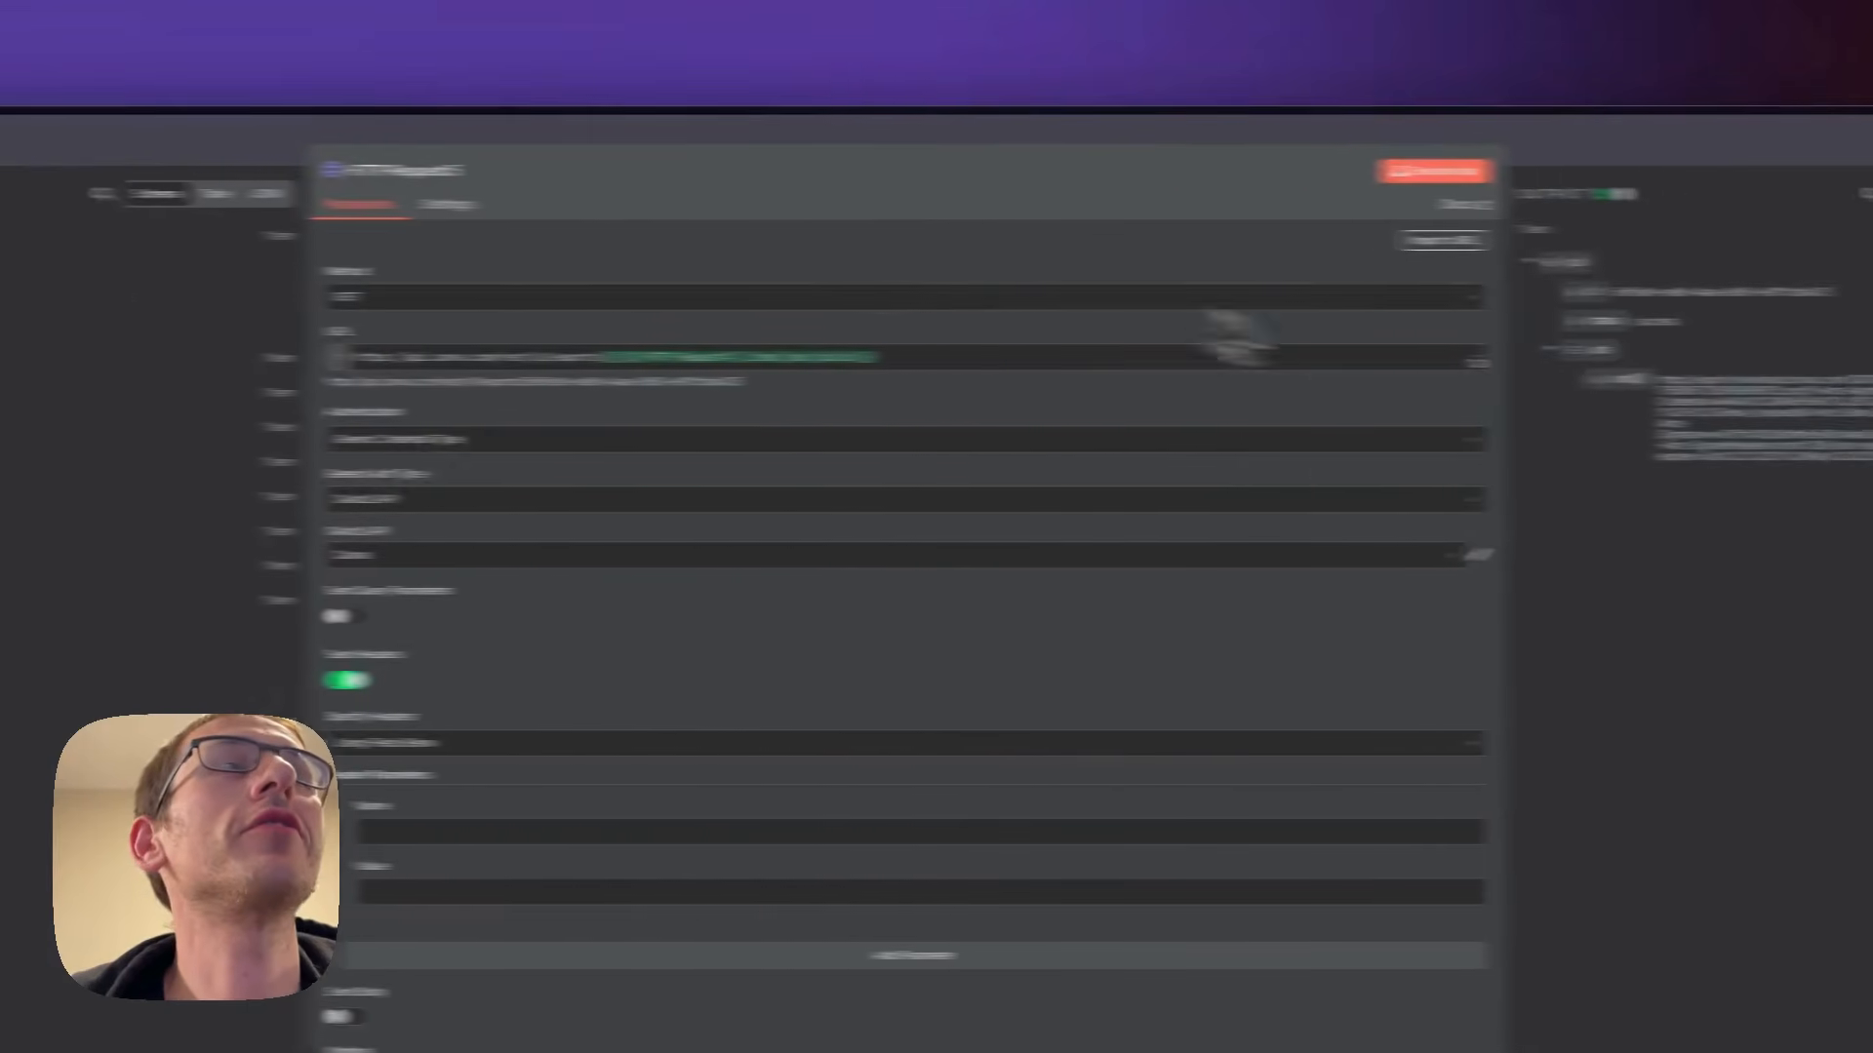
left_click_drag(1694, 471, 1348, 390)
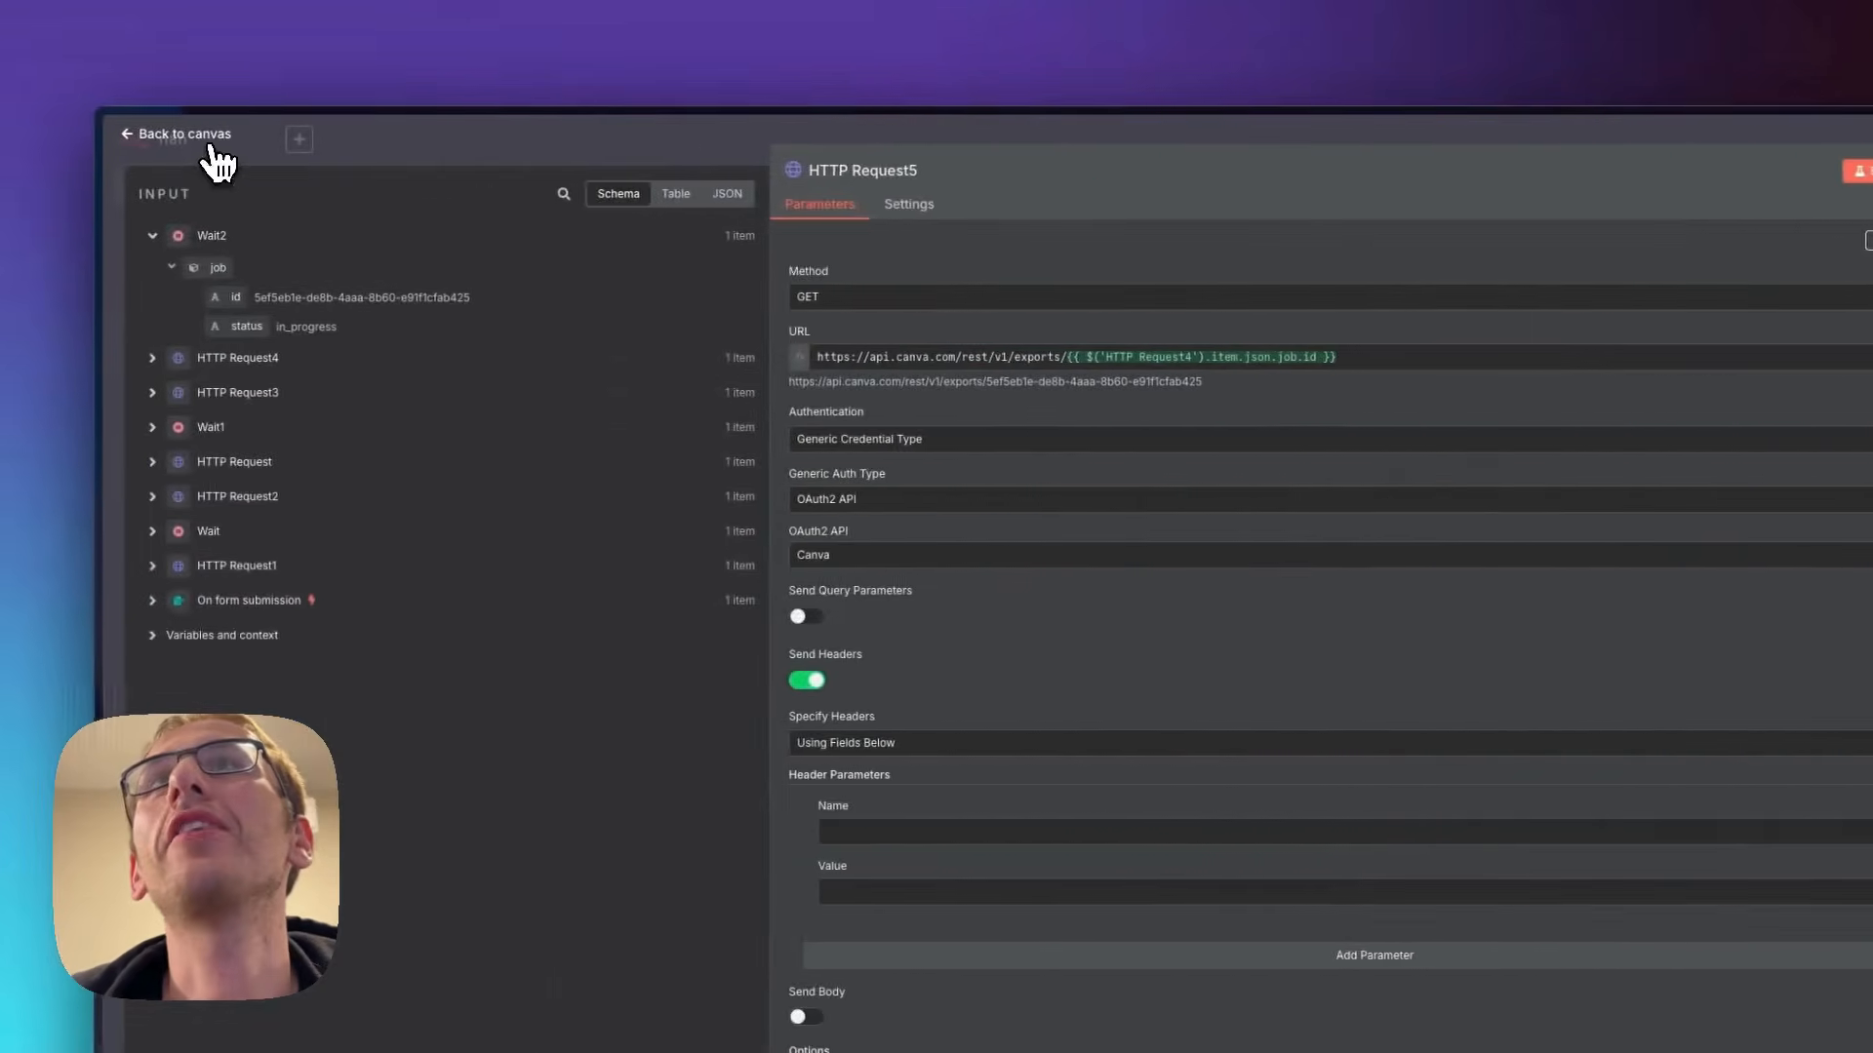
left_click(208, 159)
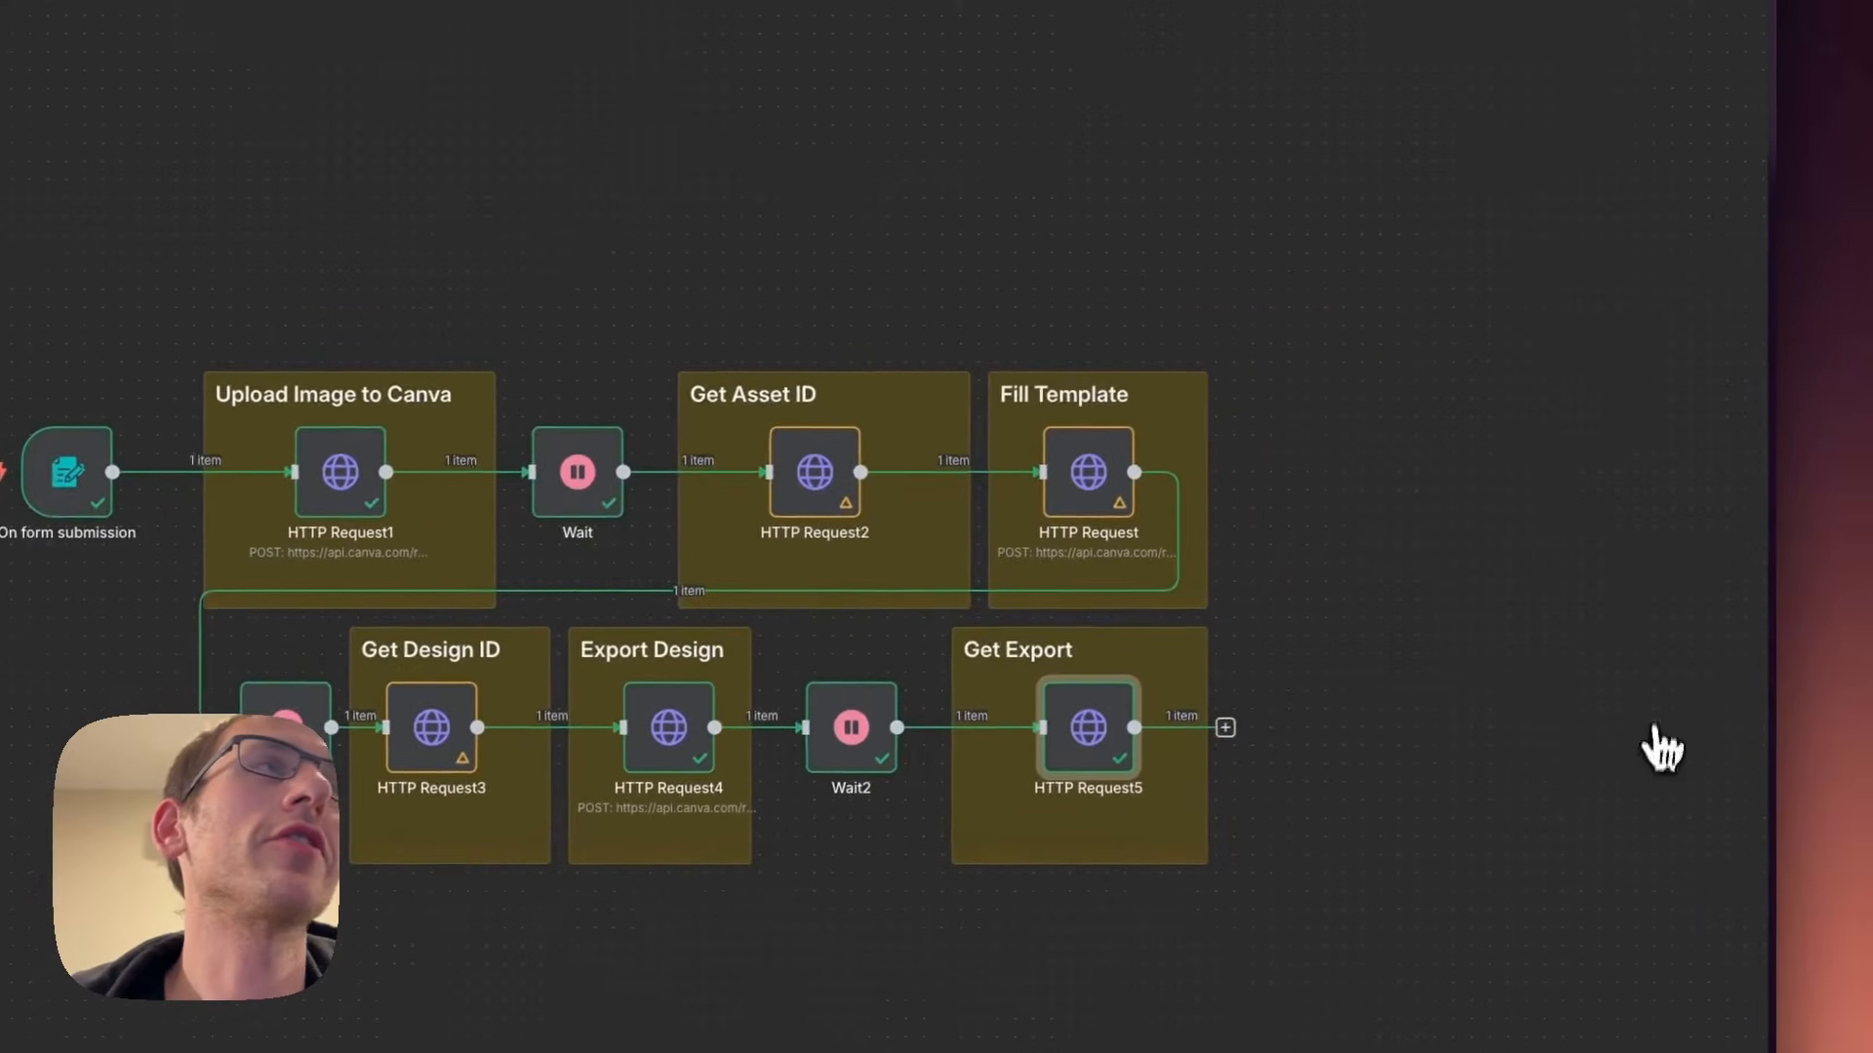
- Add an HTTP Request node after Get Export and map its URL to the incoming job.urls[0] value
left_click(1225, 727)
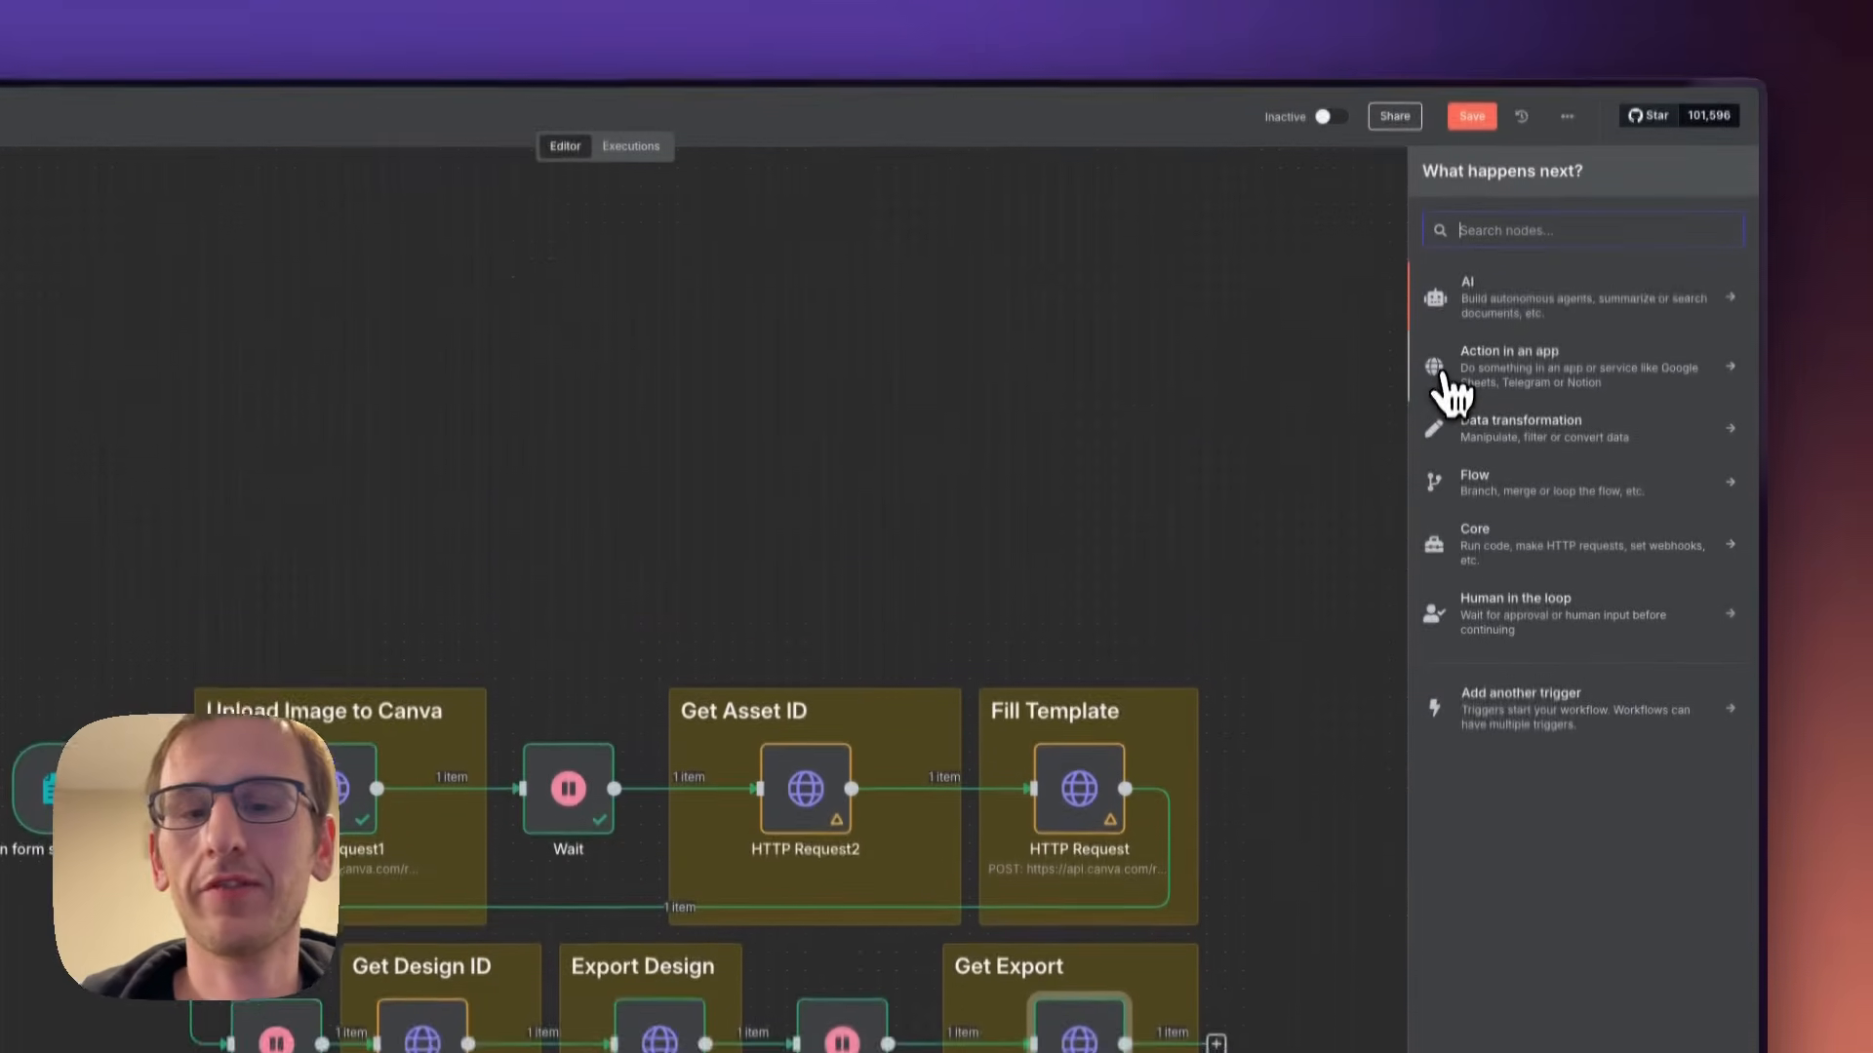
type("htt")
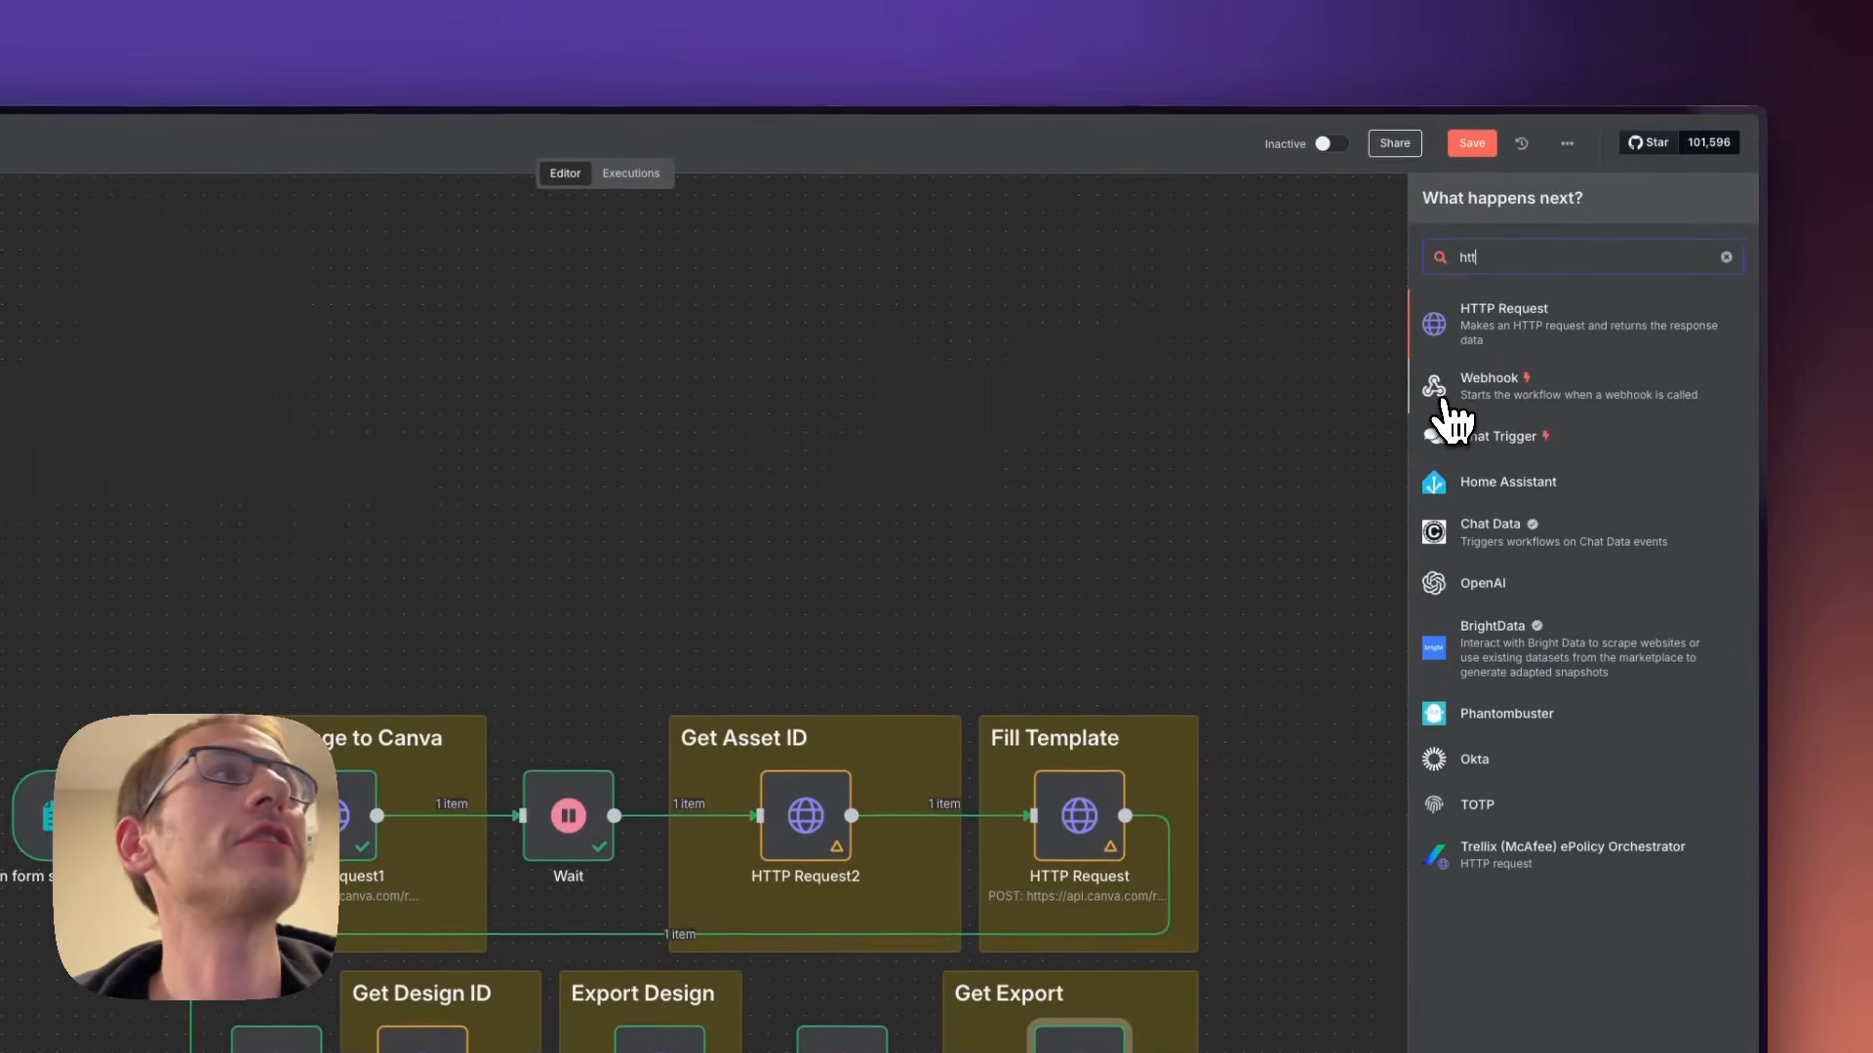
left_click(1502, 332)
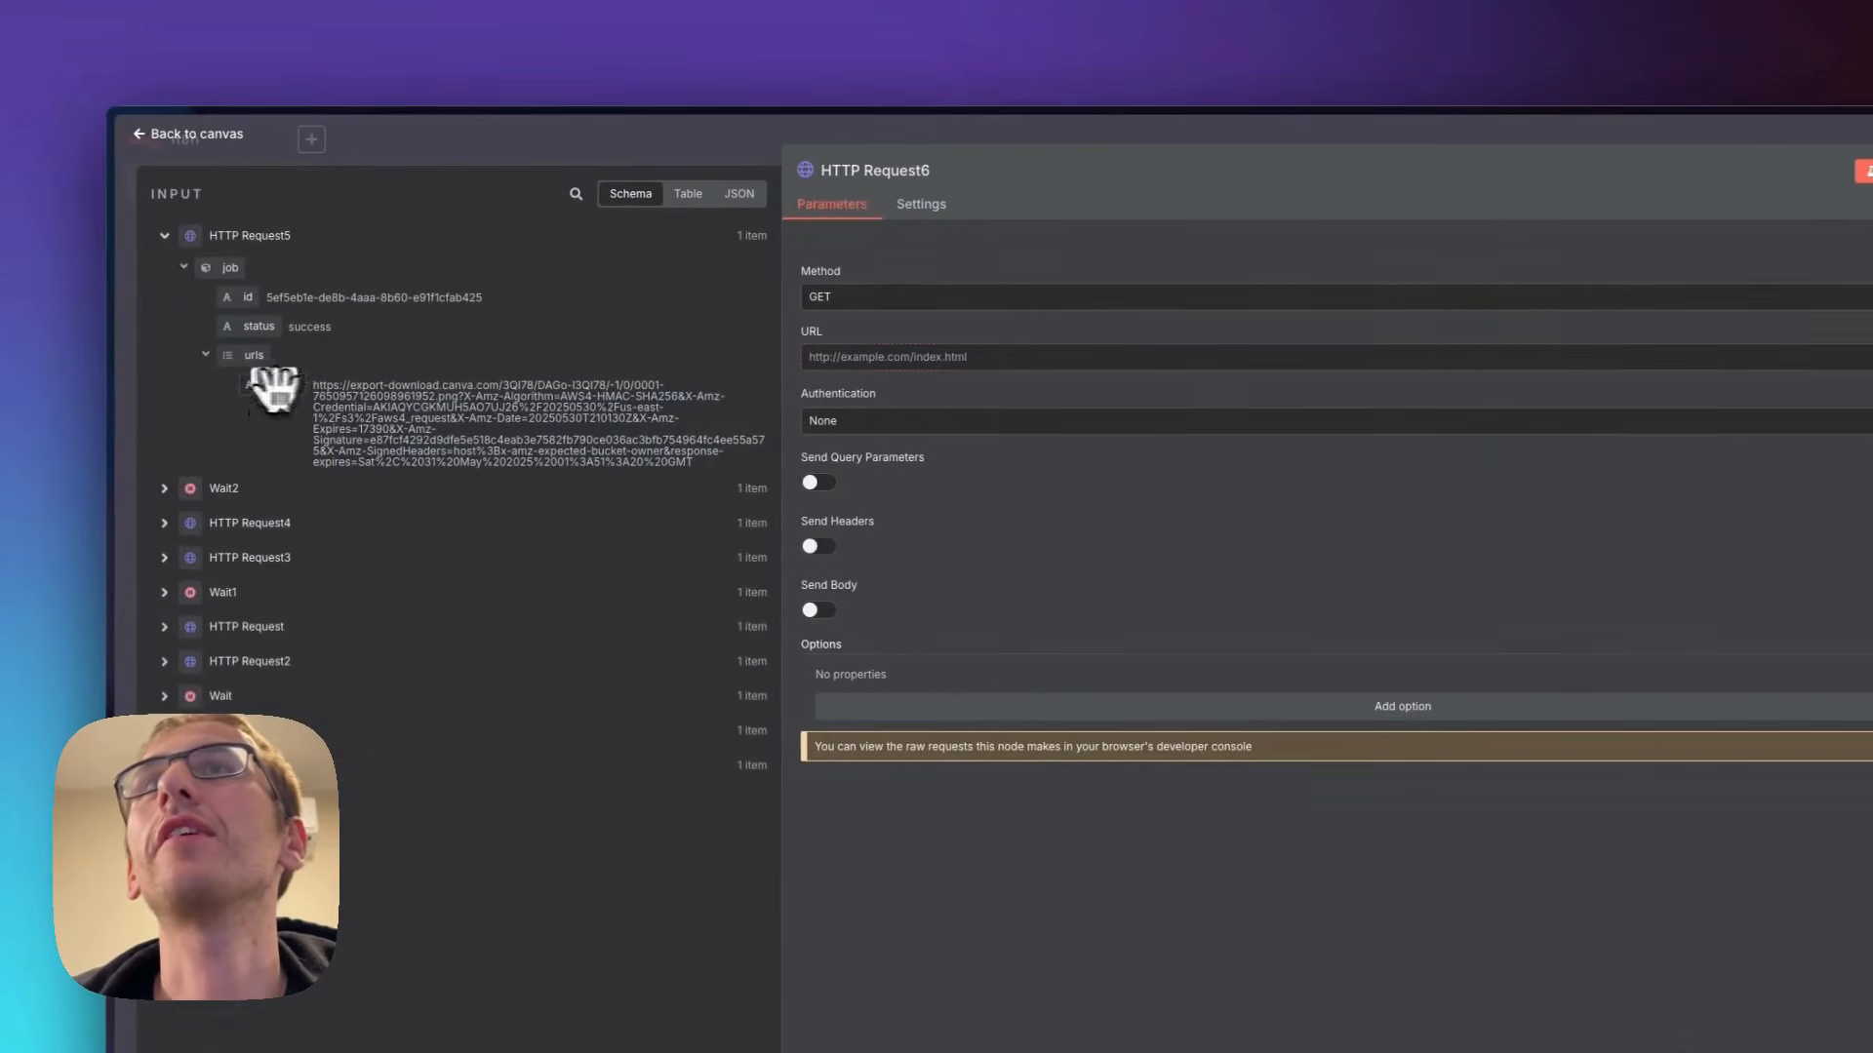
left_click_drag(838, 430, 878, 357)
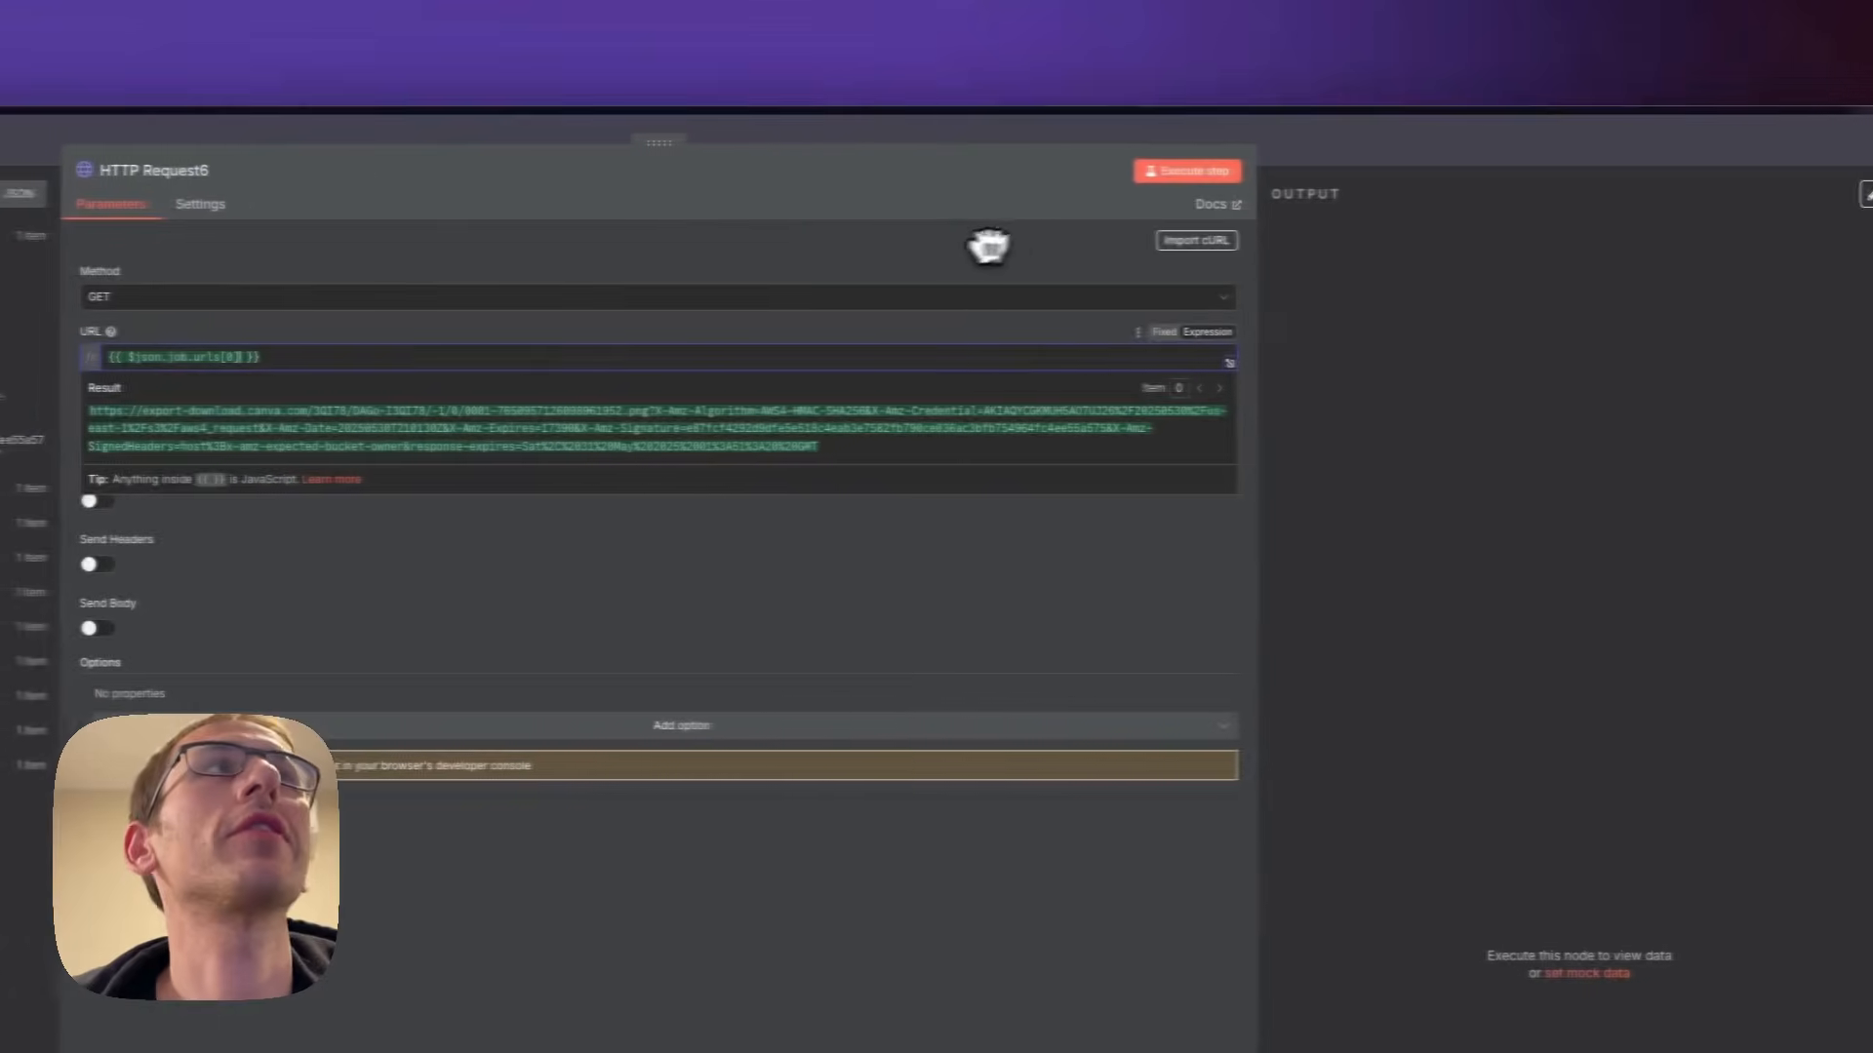
- Execute the new HTTP Request node, view the downloaded image and return to the workflow canvas
left_click(1151, 174)
left_click(1325, 503)
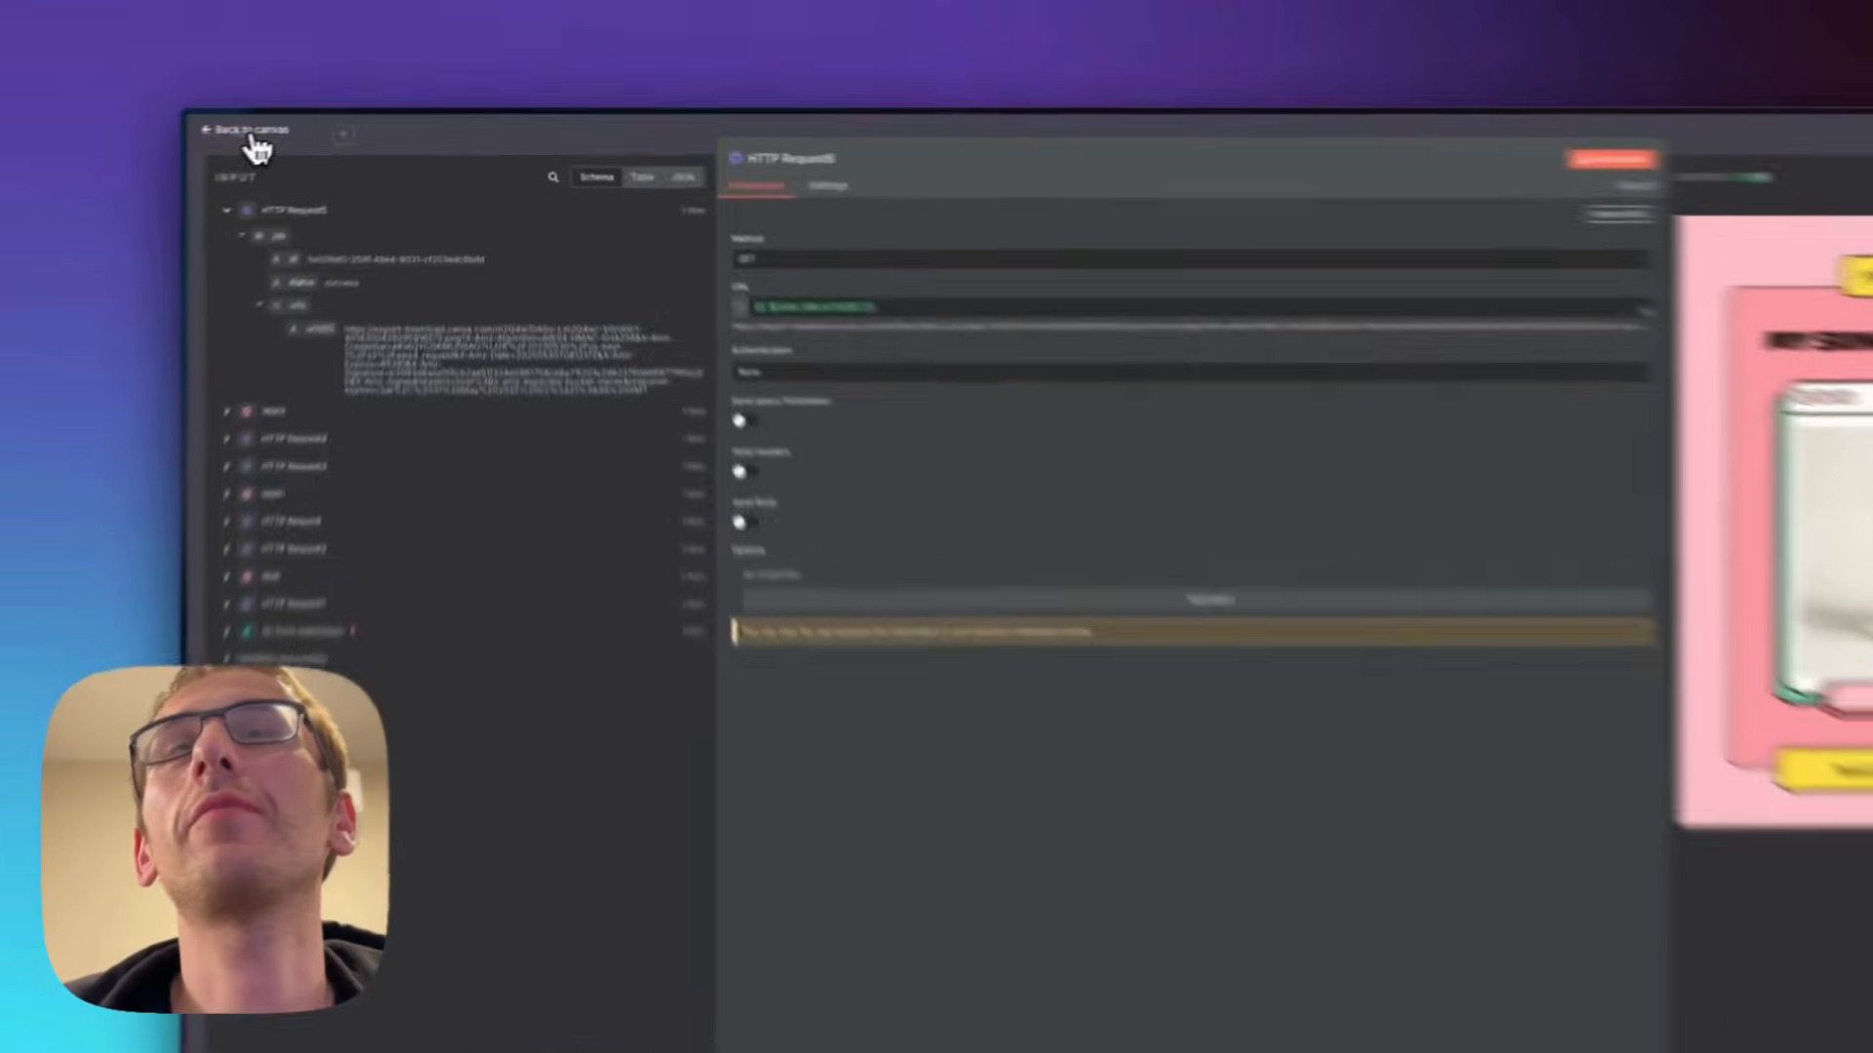
left_click(317, 121)
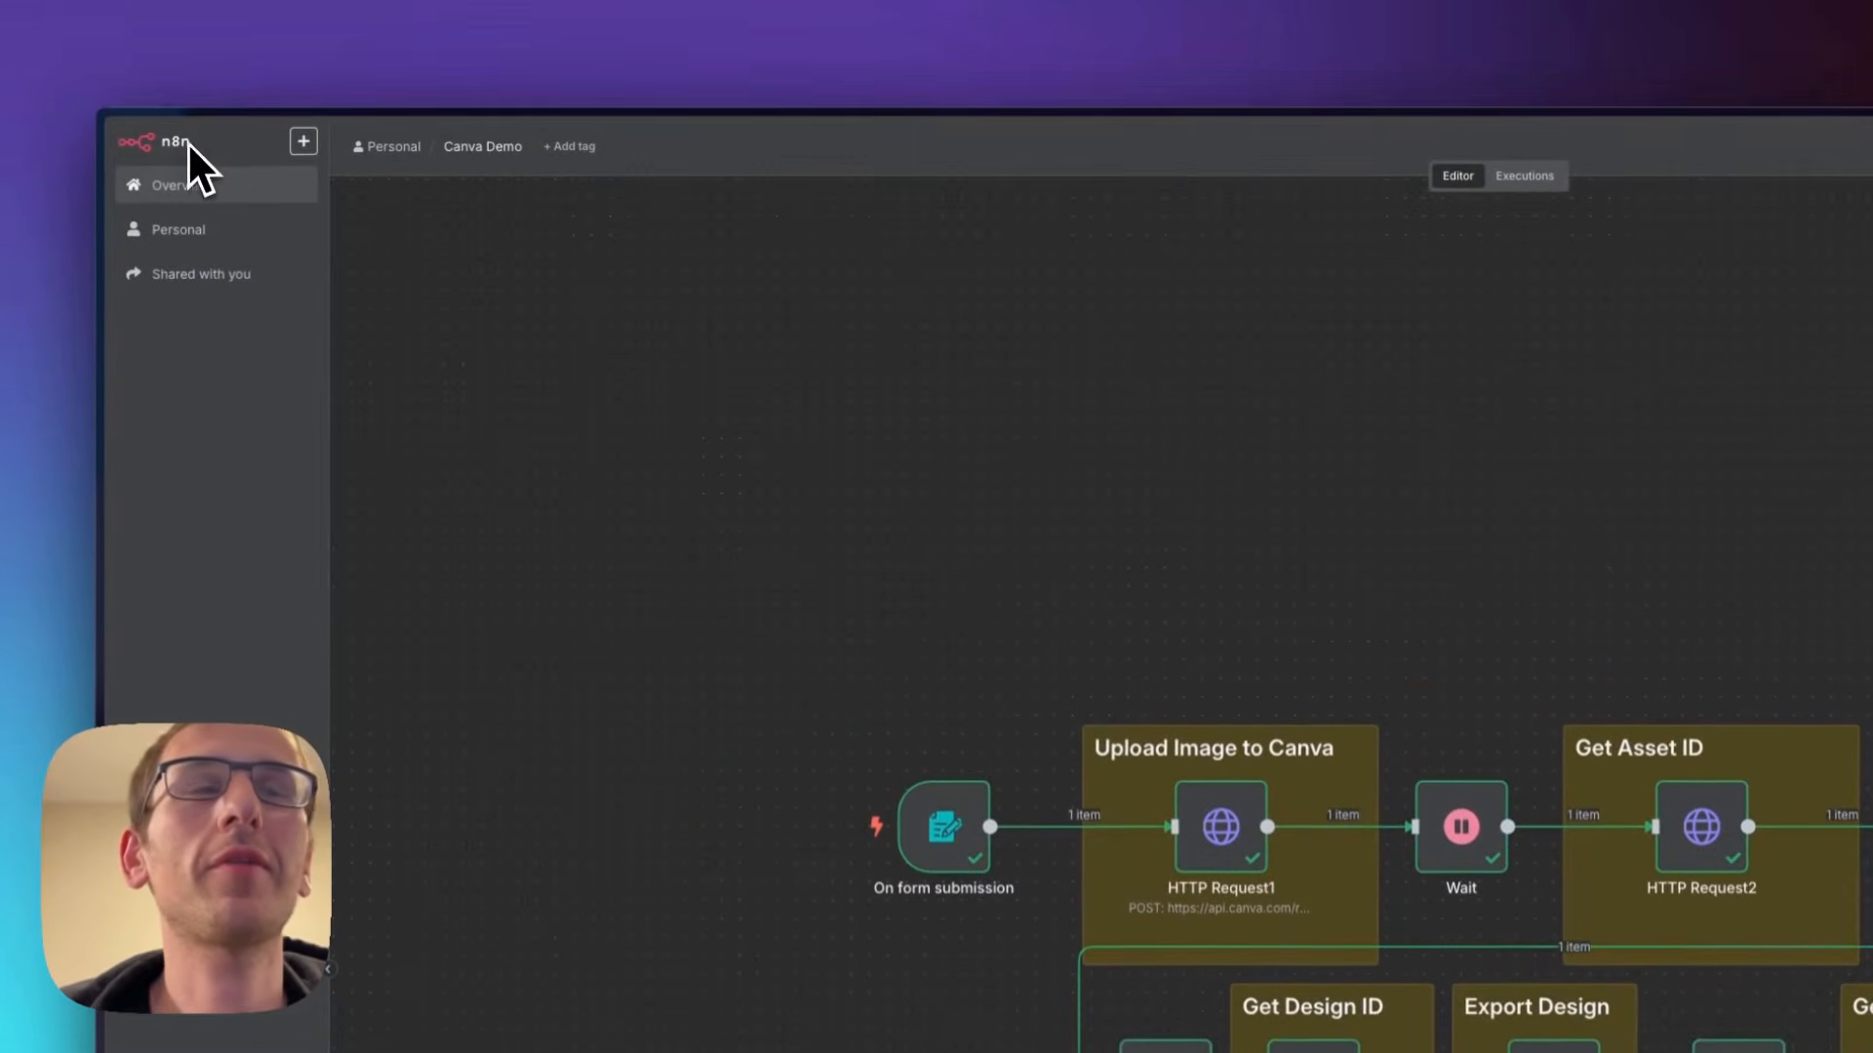
- Switch to the Connect Canva to N8N document in Google Docs and review its Canva HTTP Requests and Connect Canva sections
mouse_move(92, 460)
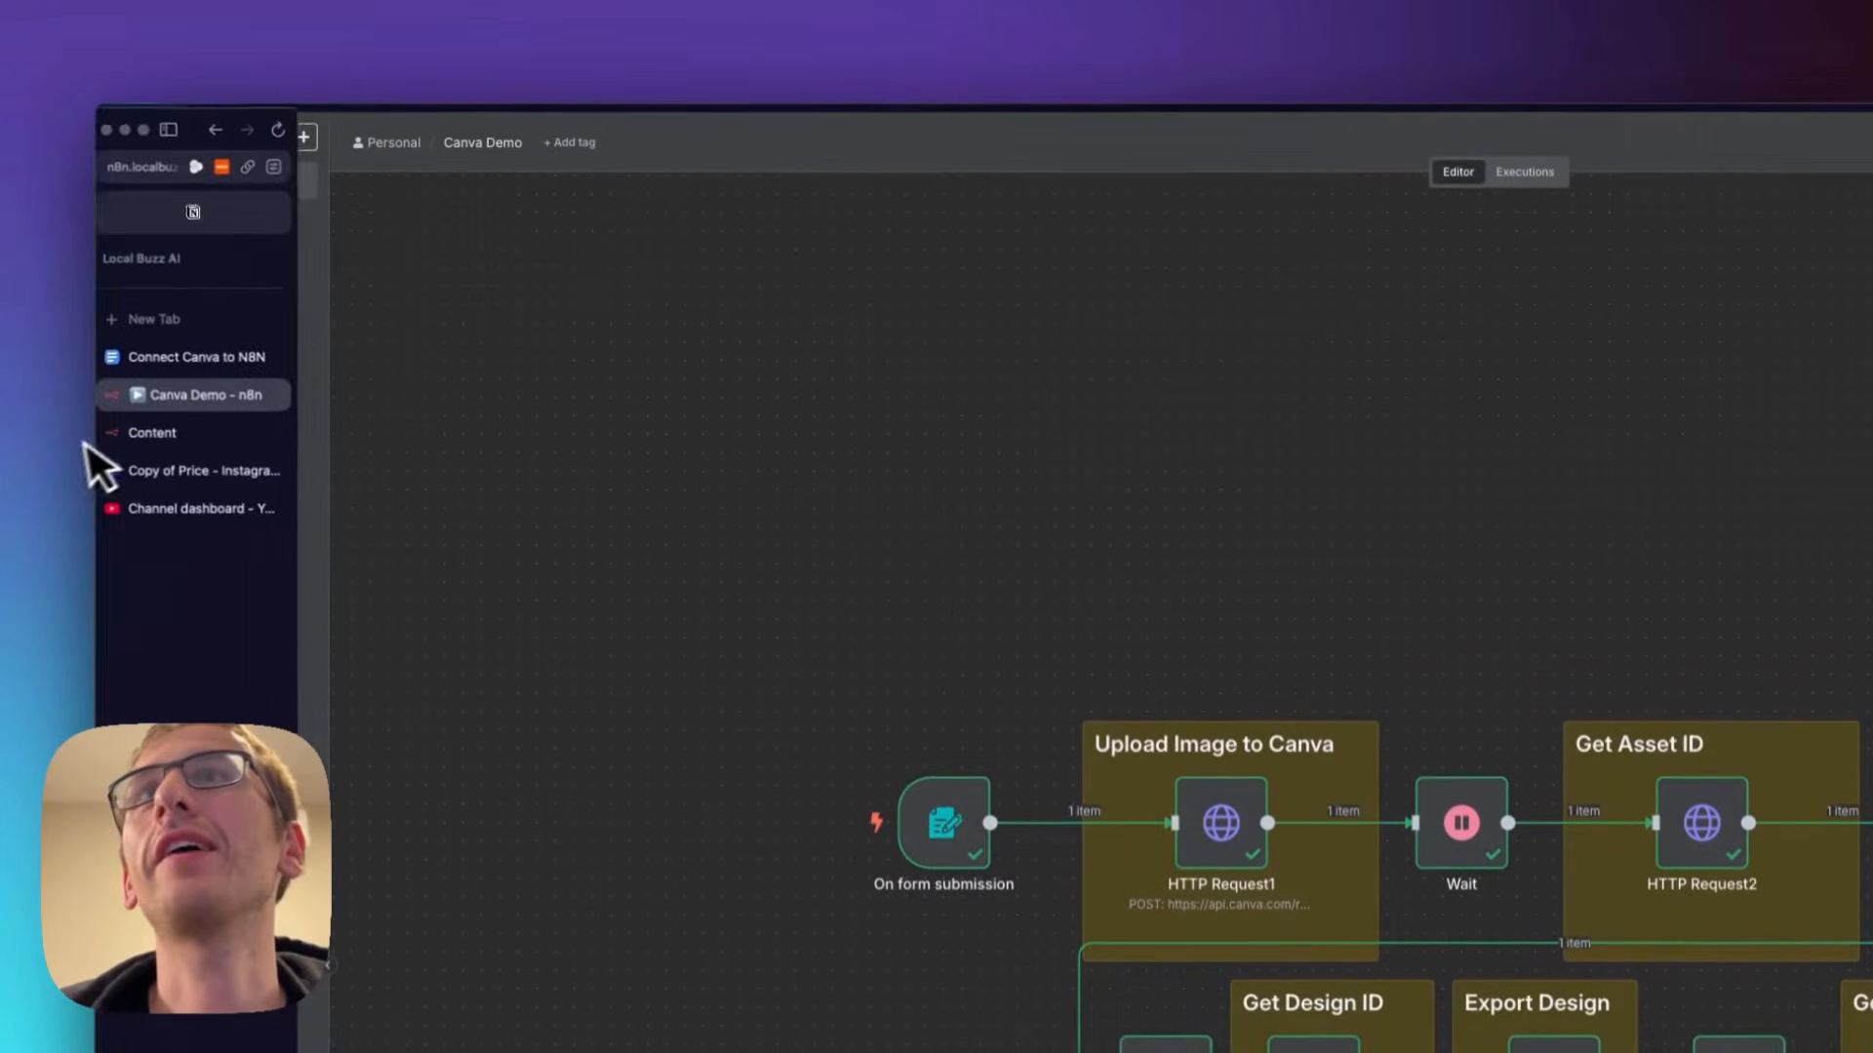
left_click(202, 359)
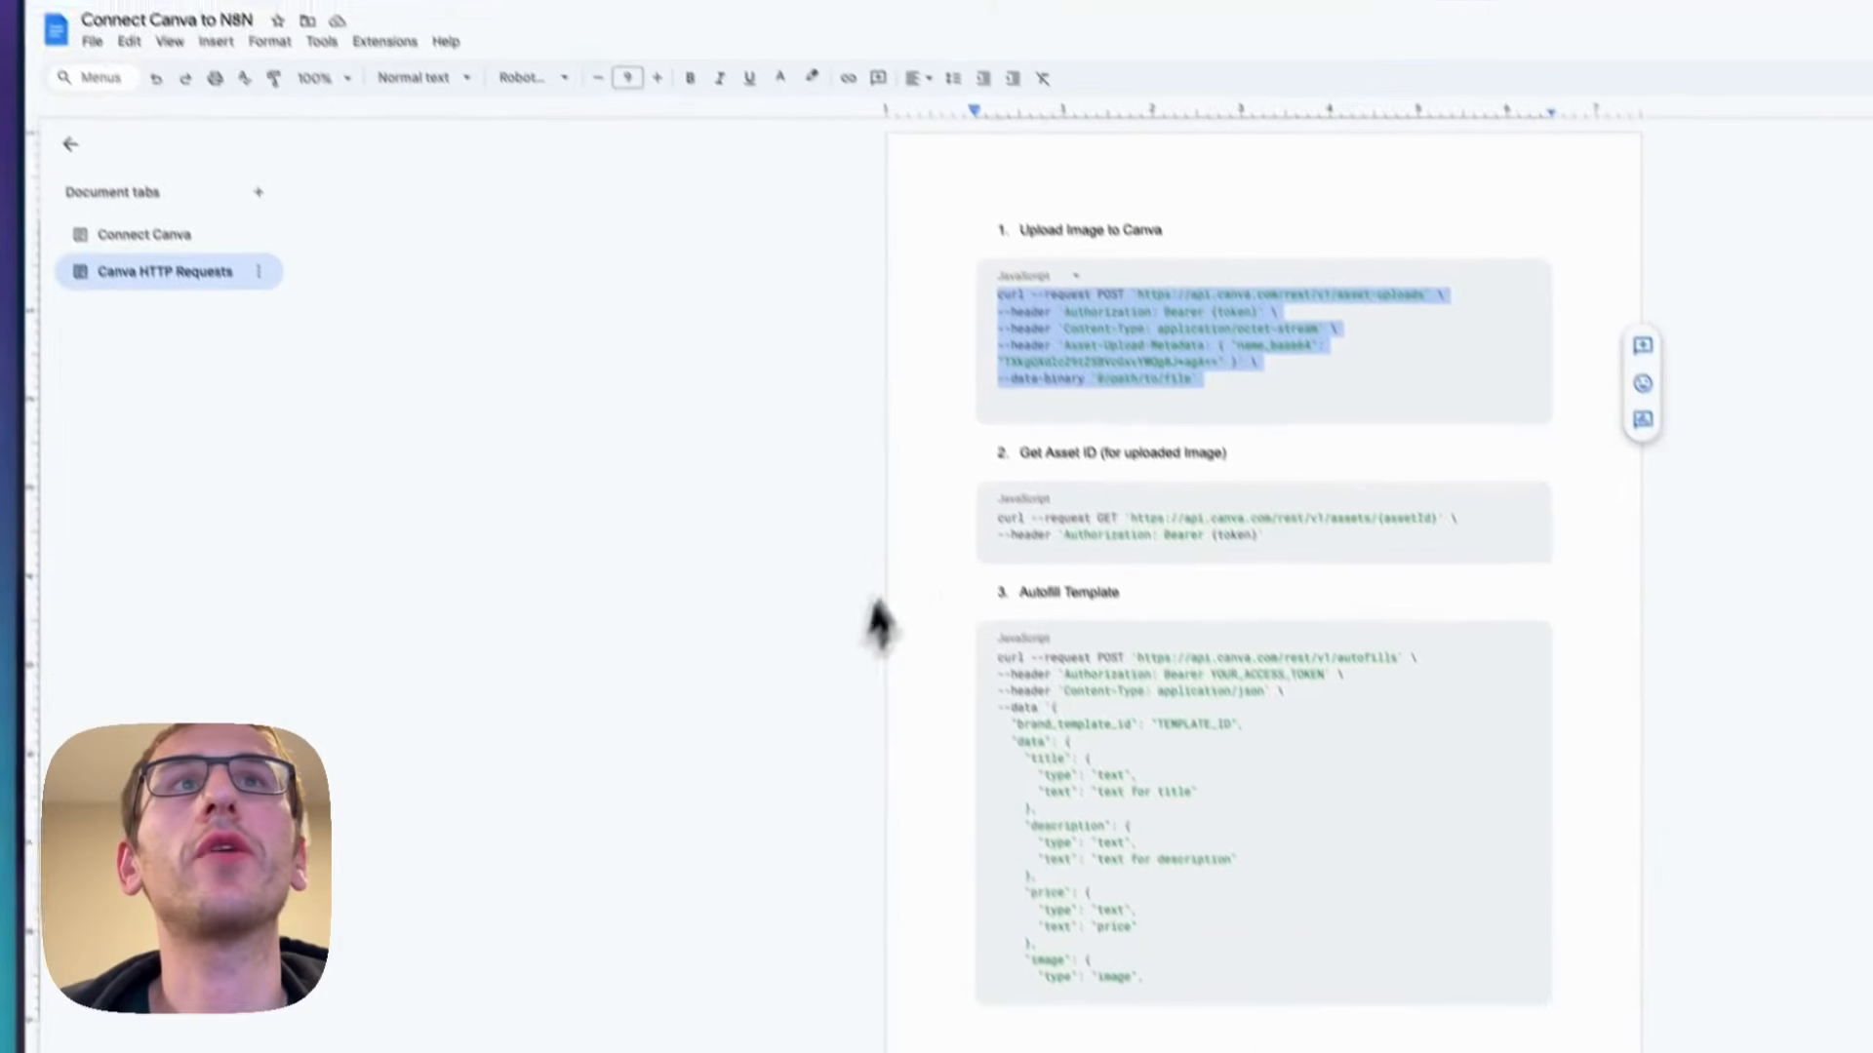
scroll(953, 452, "down", 5)
scroll(971, 546, "down", 4)
scroll(874, 509, "up", 10)
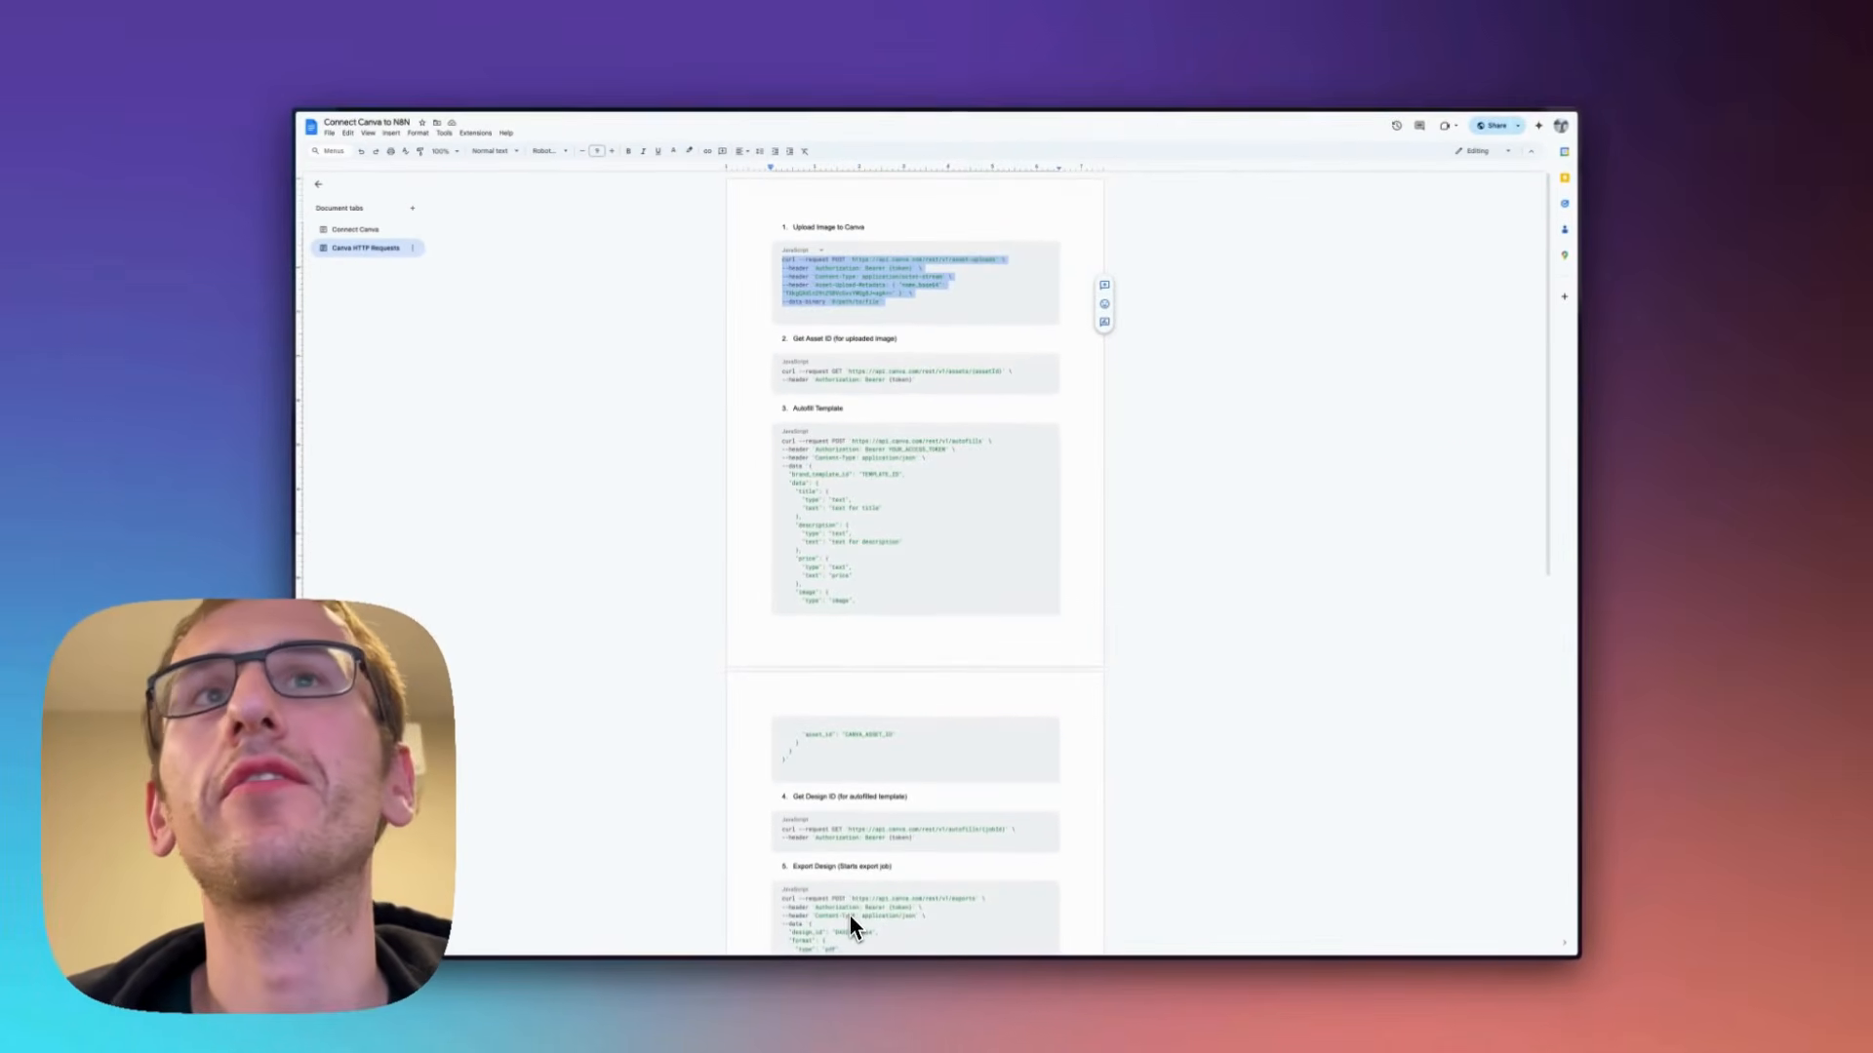
scroll(837, 878, "down", 1)
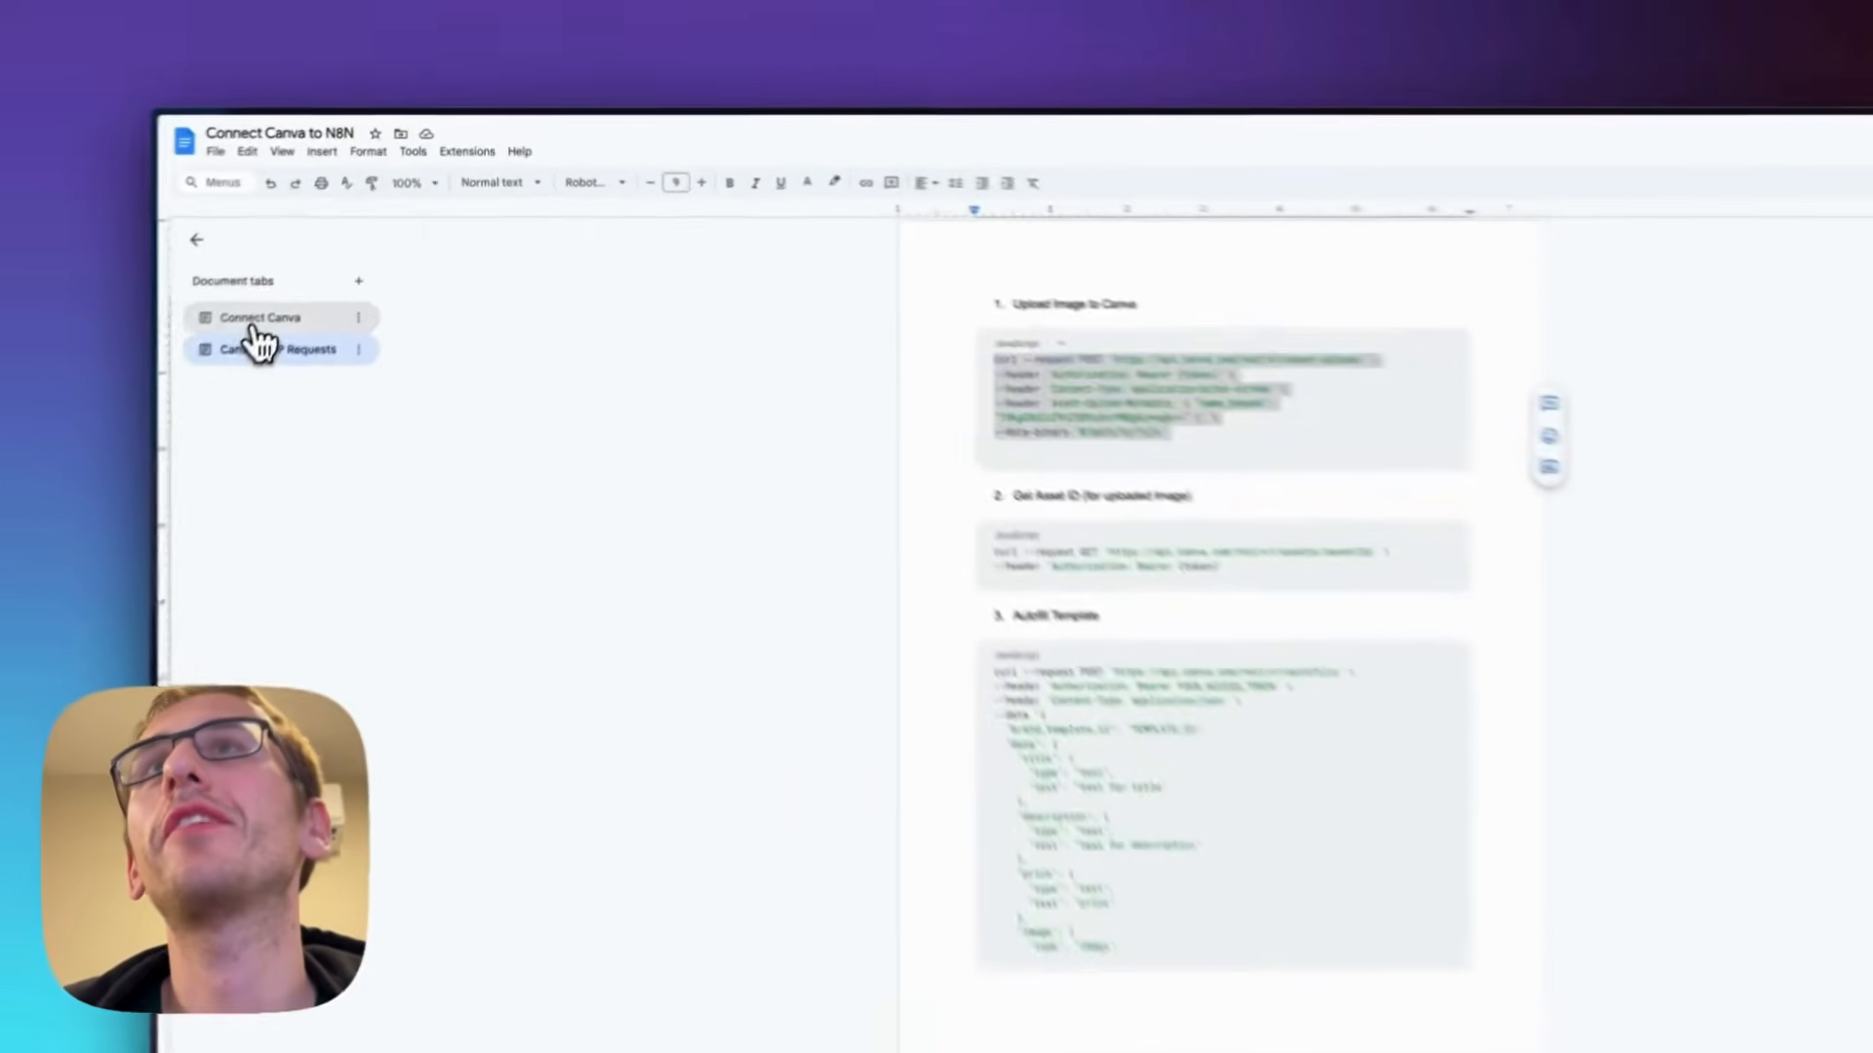
left_click(353, 231)
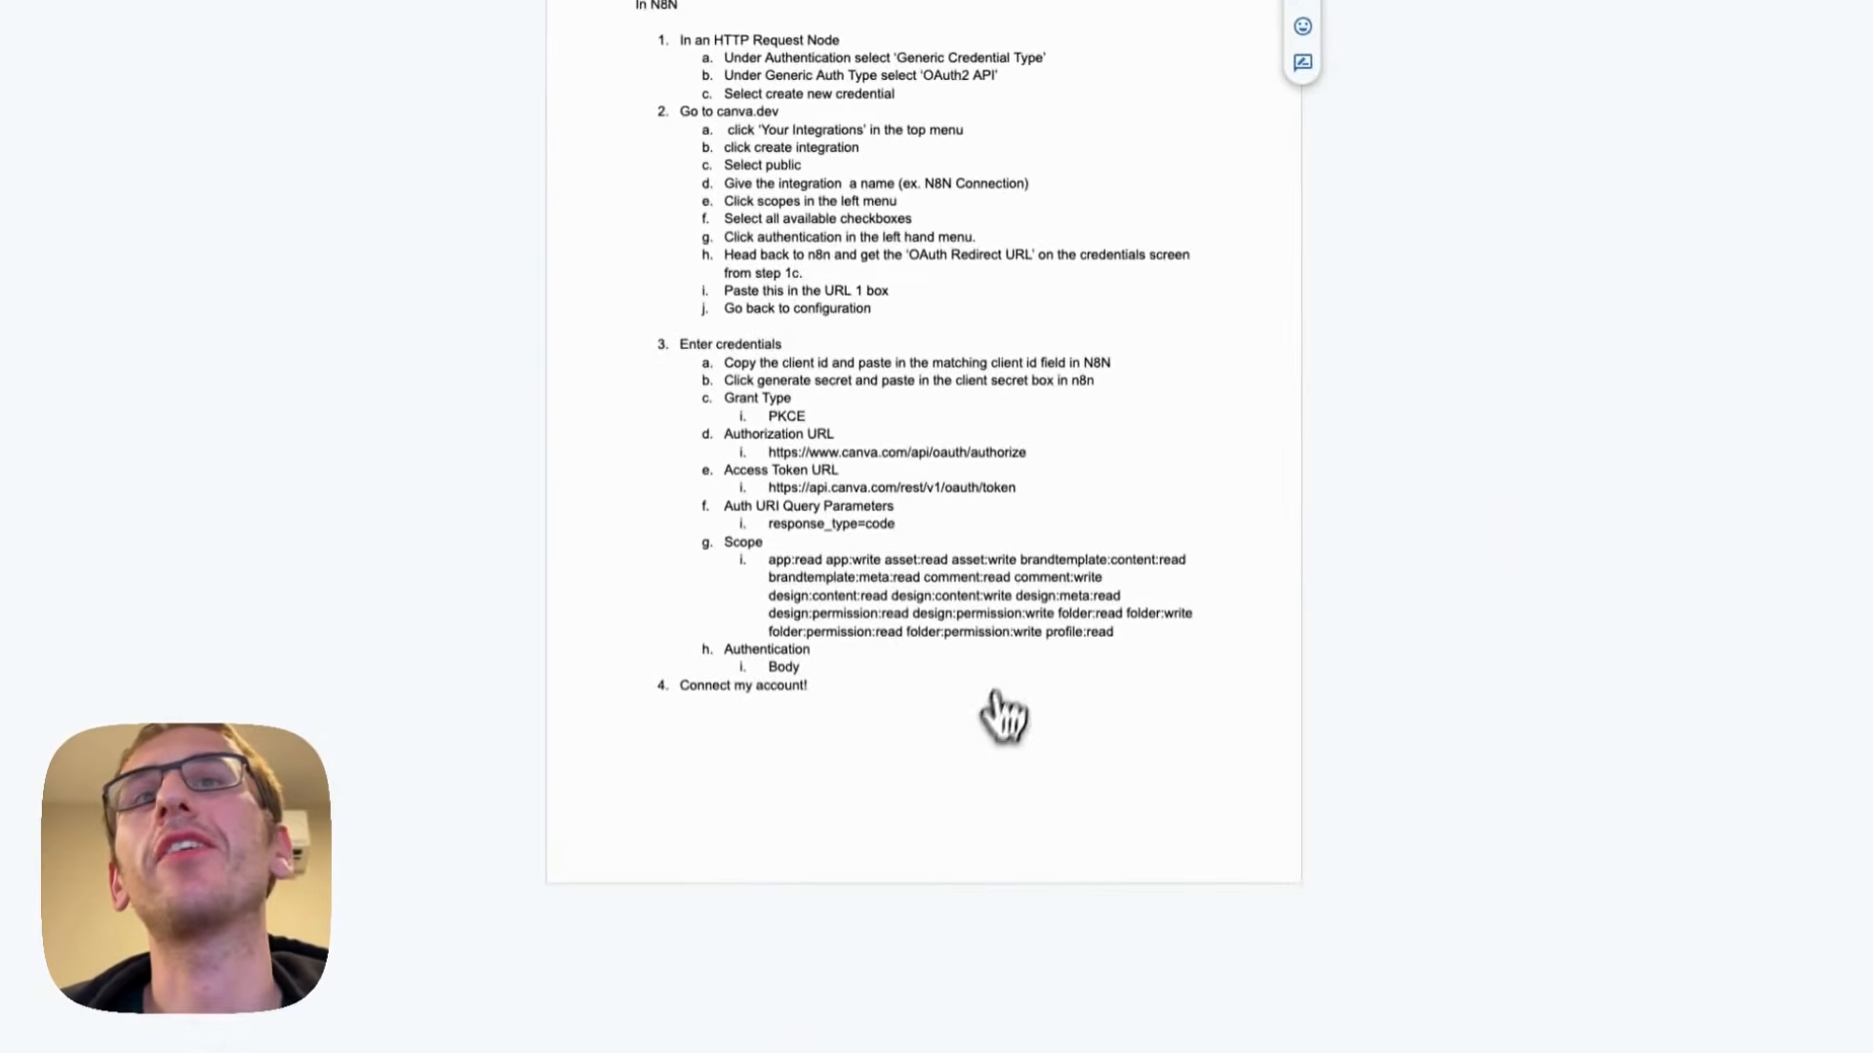